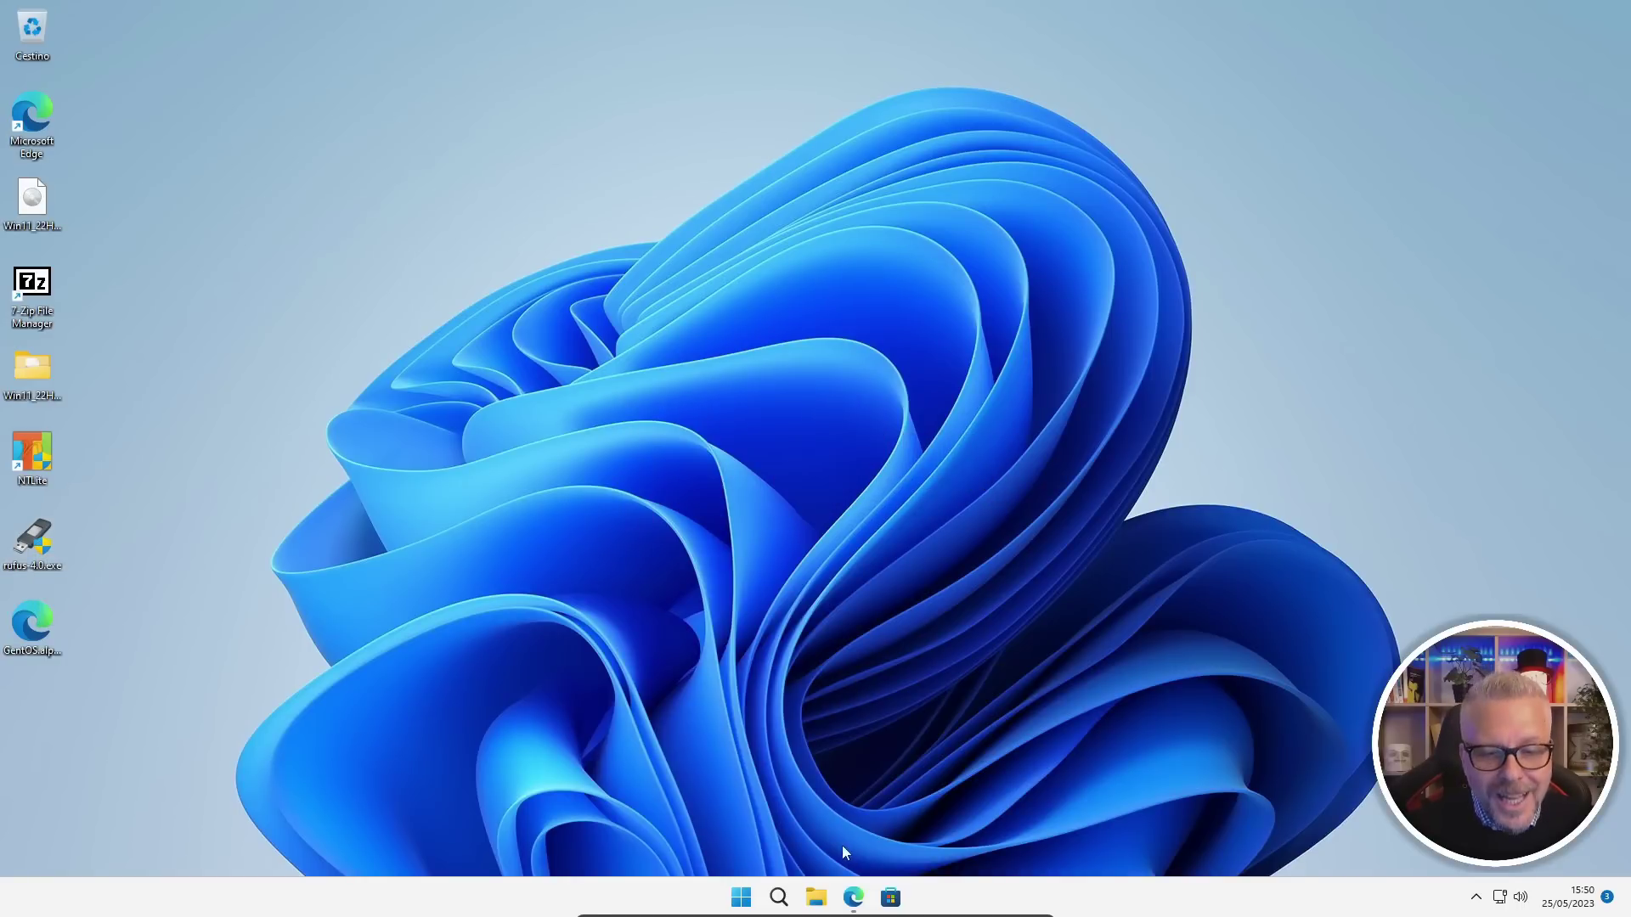
Browse the Gentiluomo Digitale downloads page in Edge for the 7zip, NTLite 64 and Rufus 4.0 tools, and minimise the browser
click(853, 897)
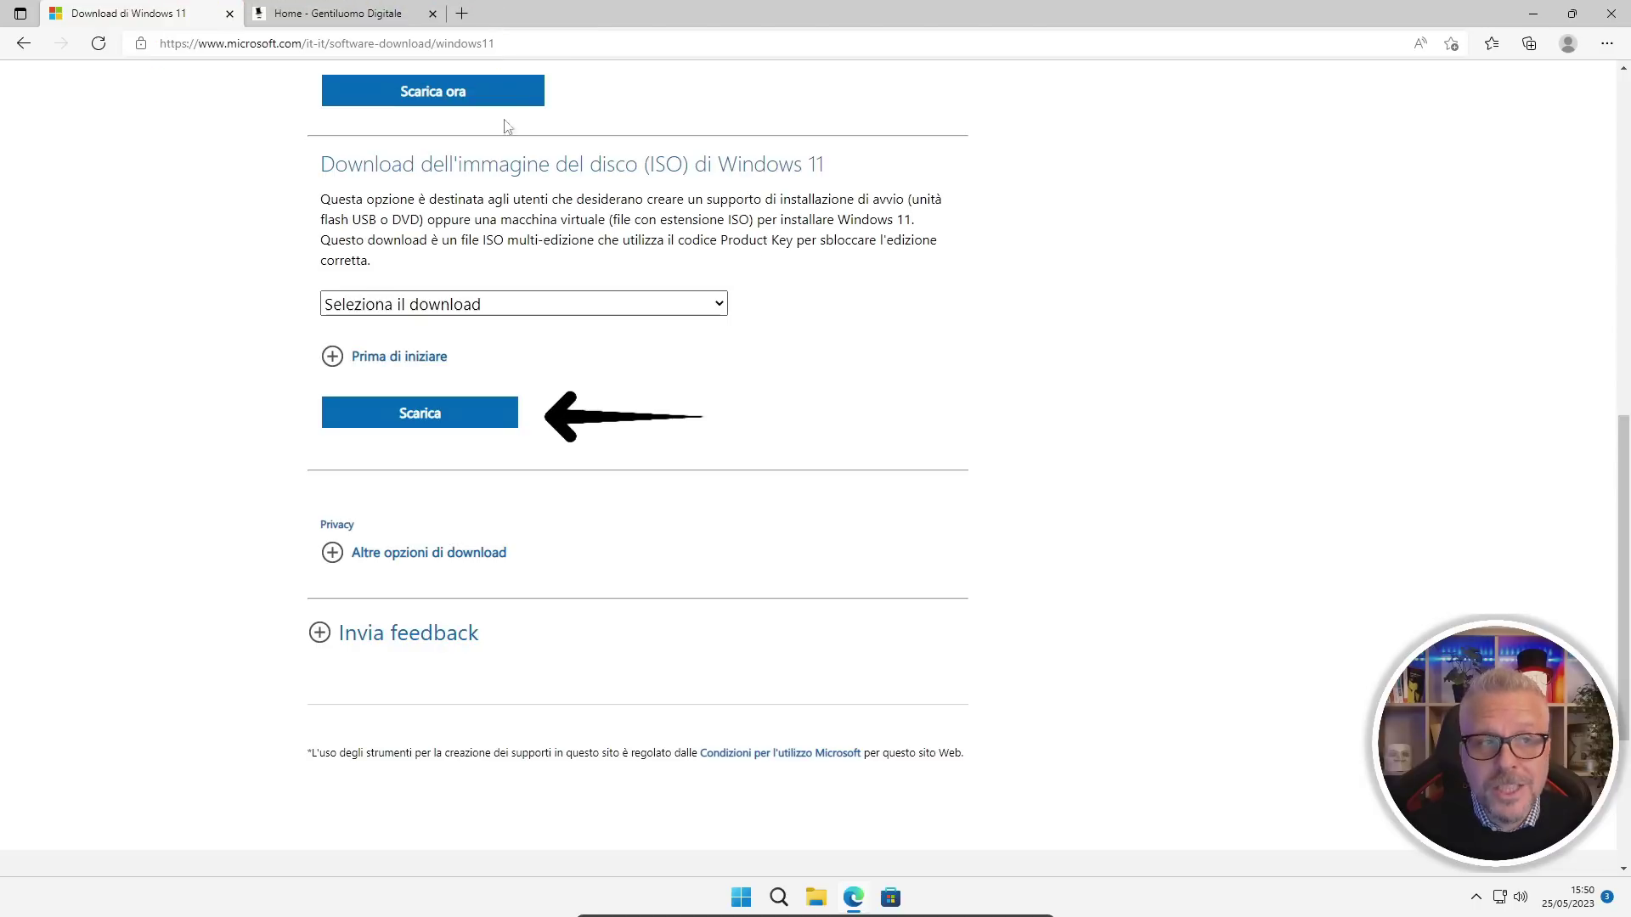
click(327, 17)
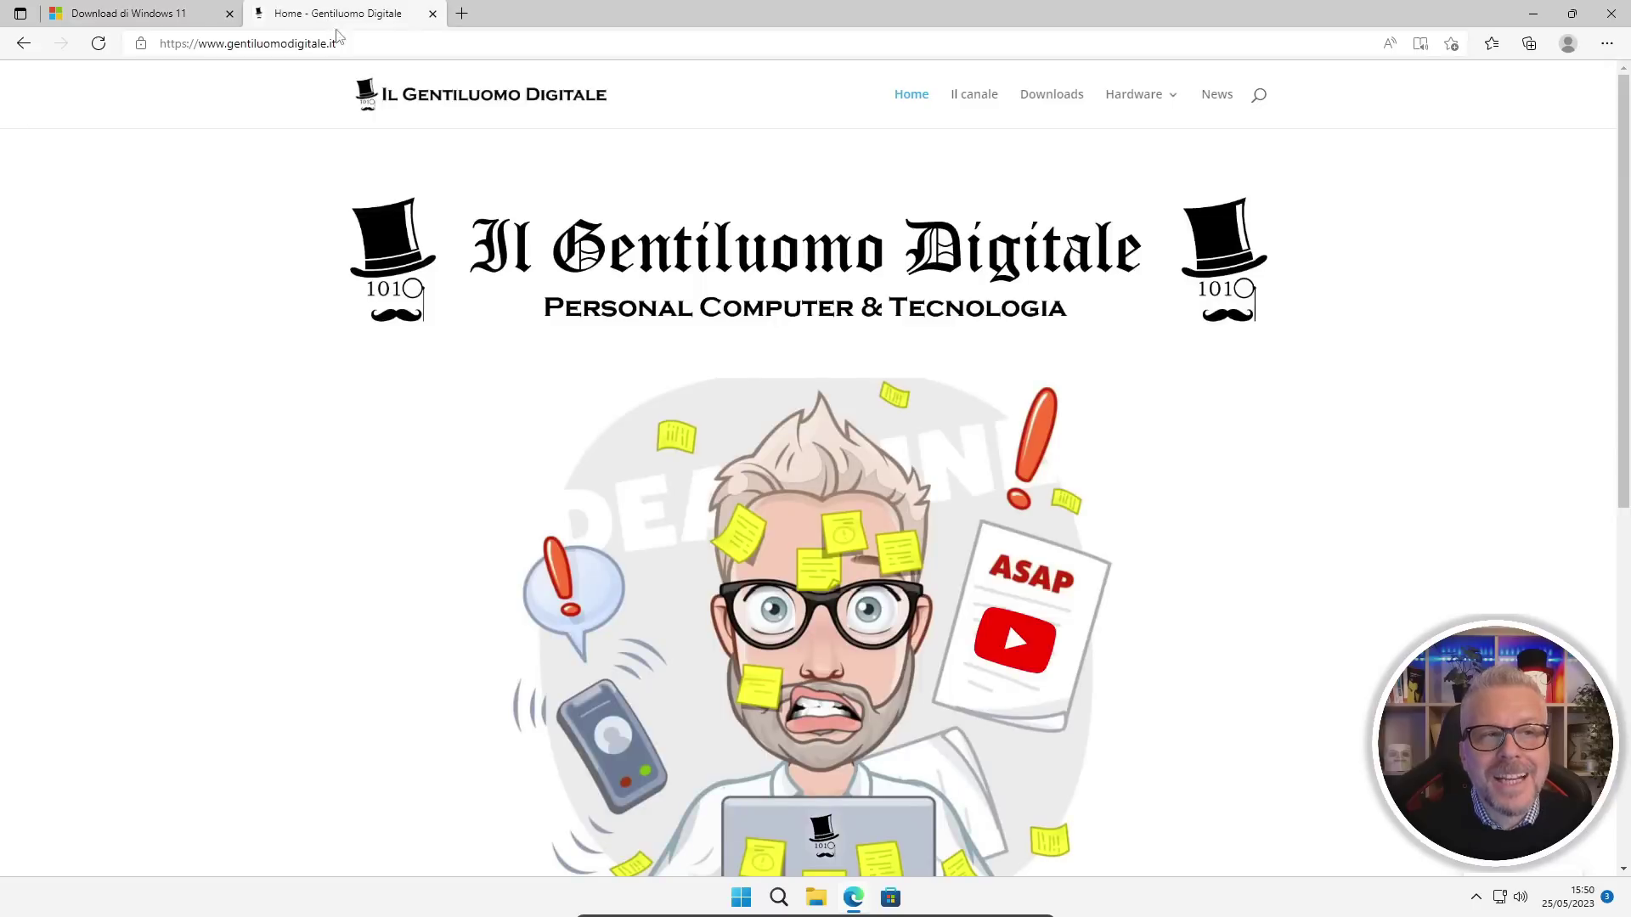
click(1061, 103)
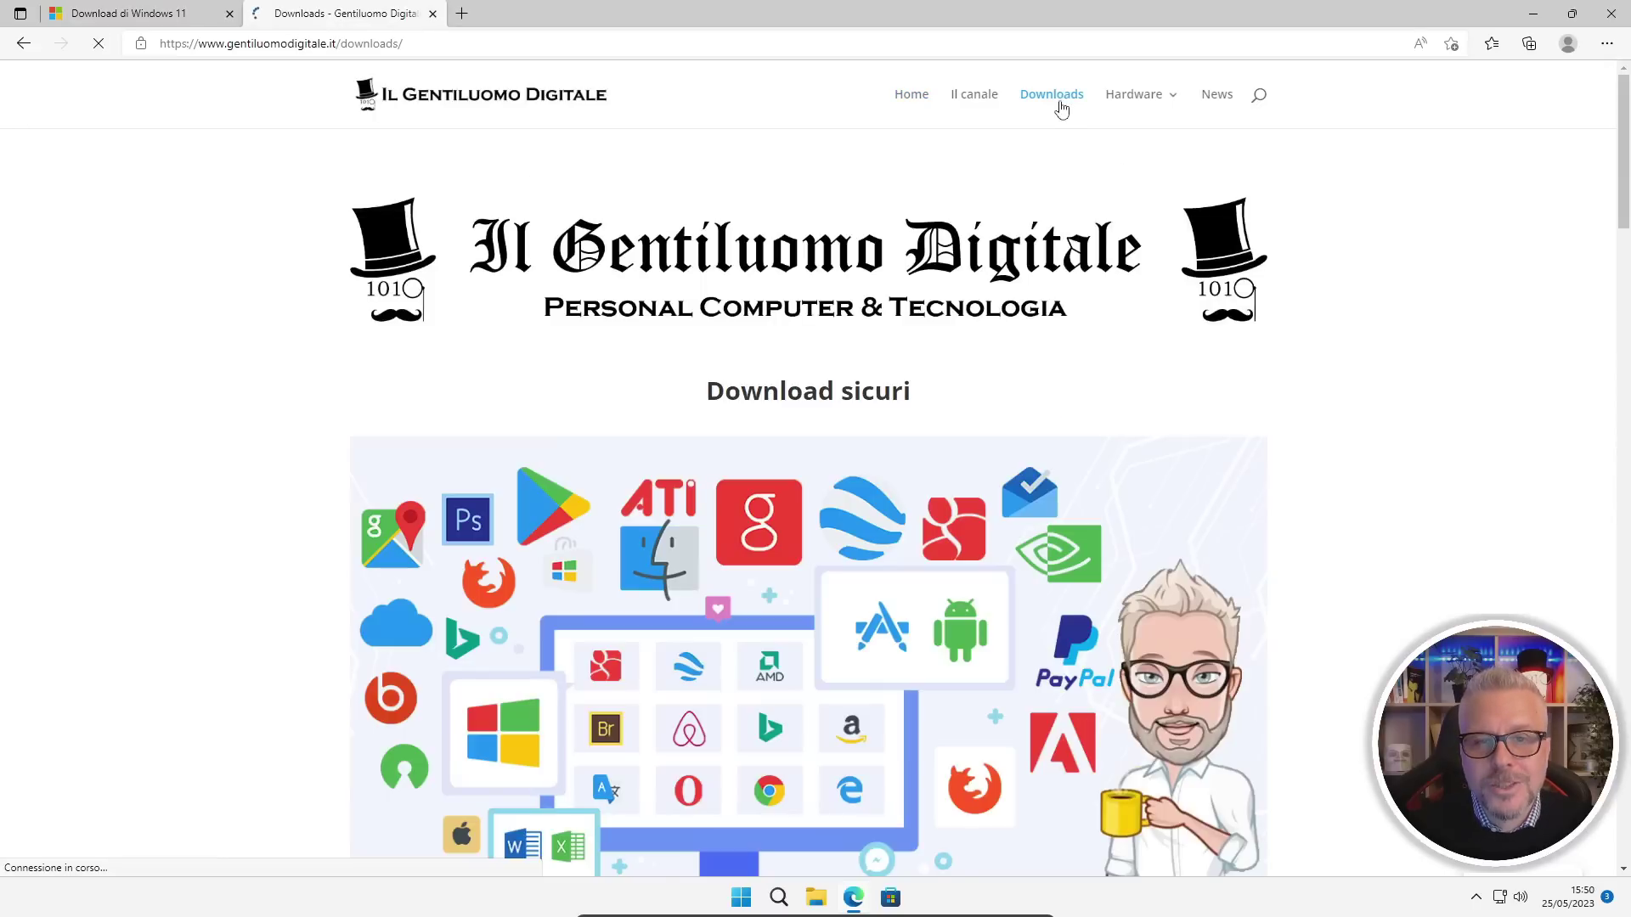
scroll(998, 347, down, 3)
scroll(998, 347, down, 4)
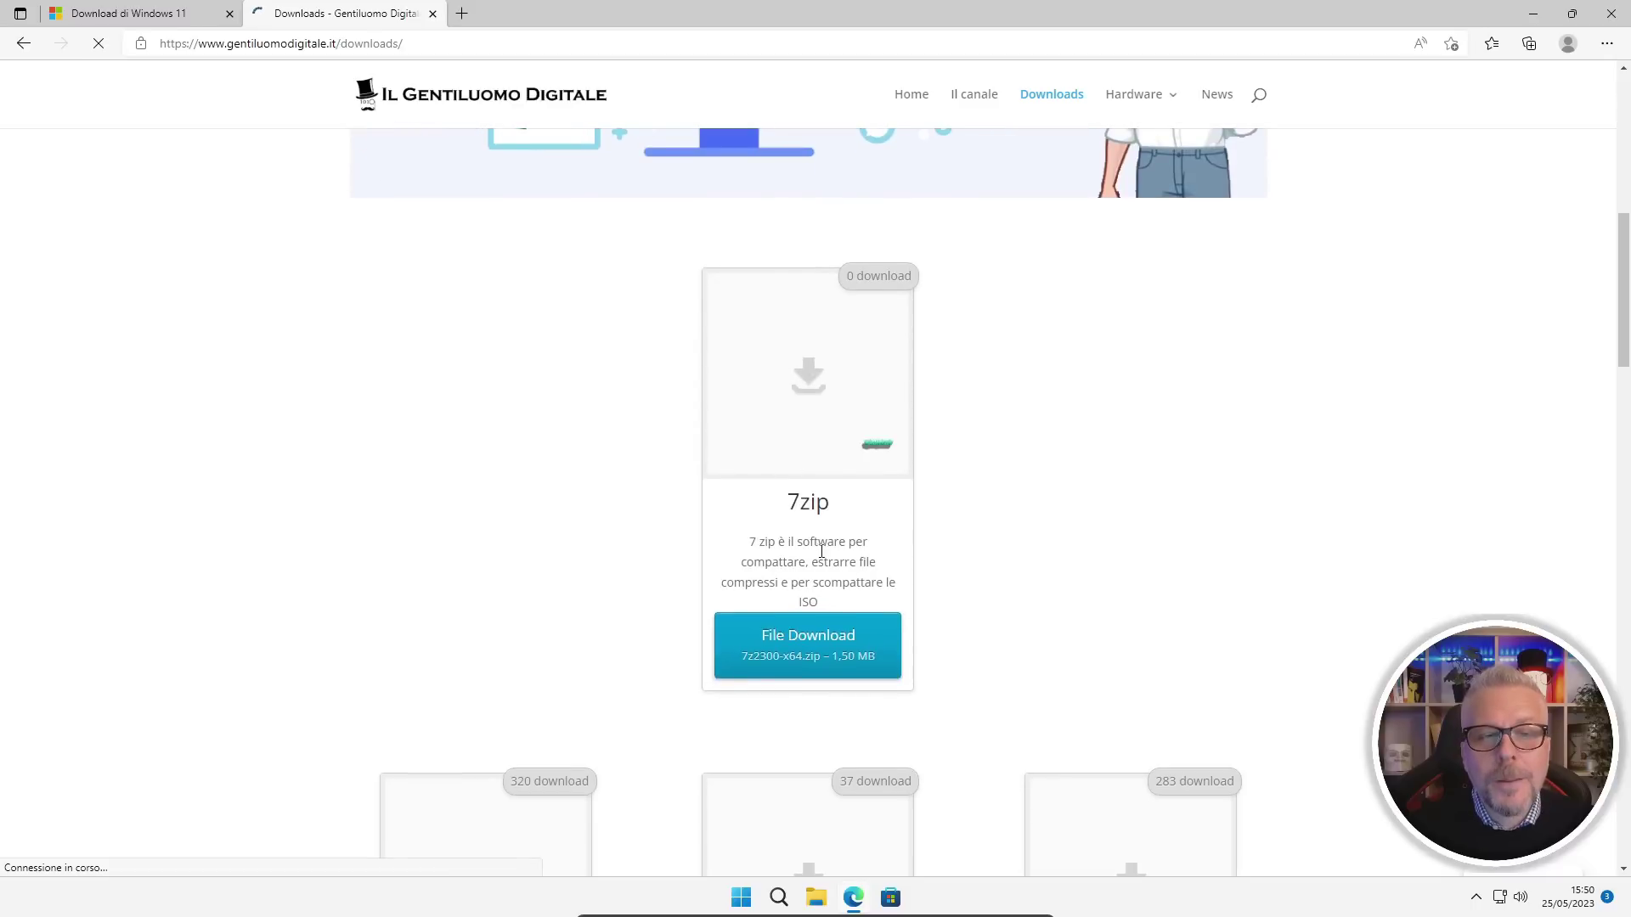
scroll(839, 482, down, 10)
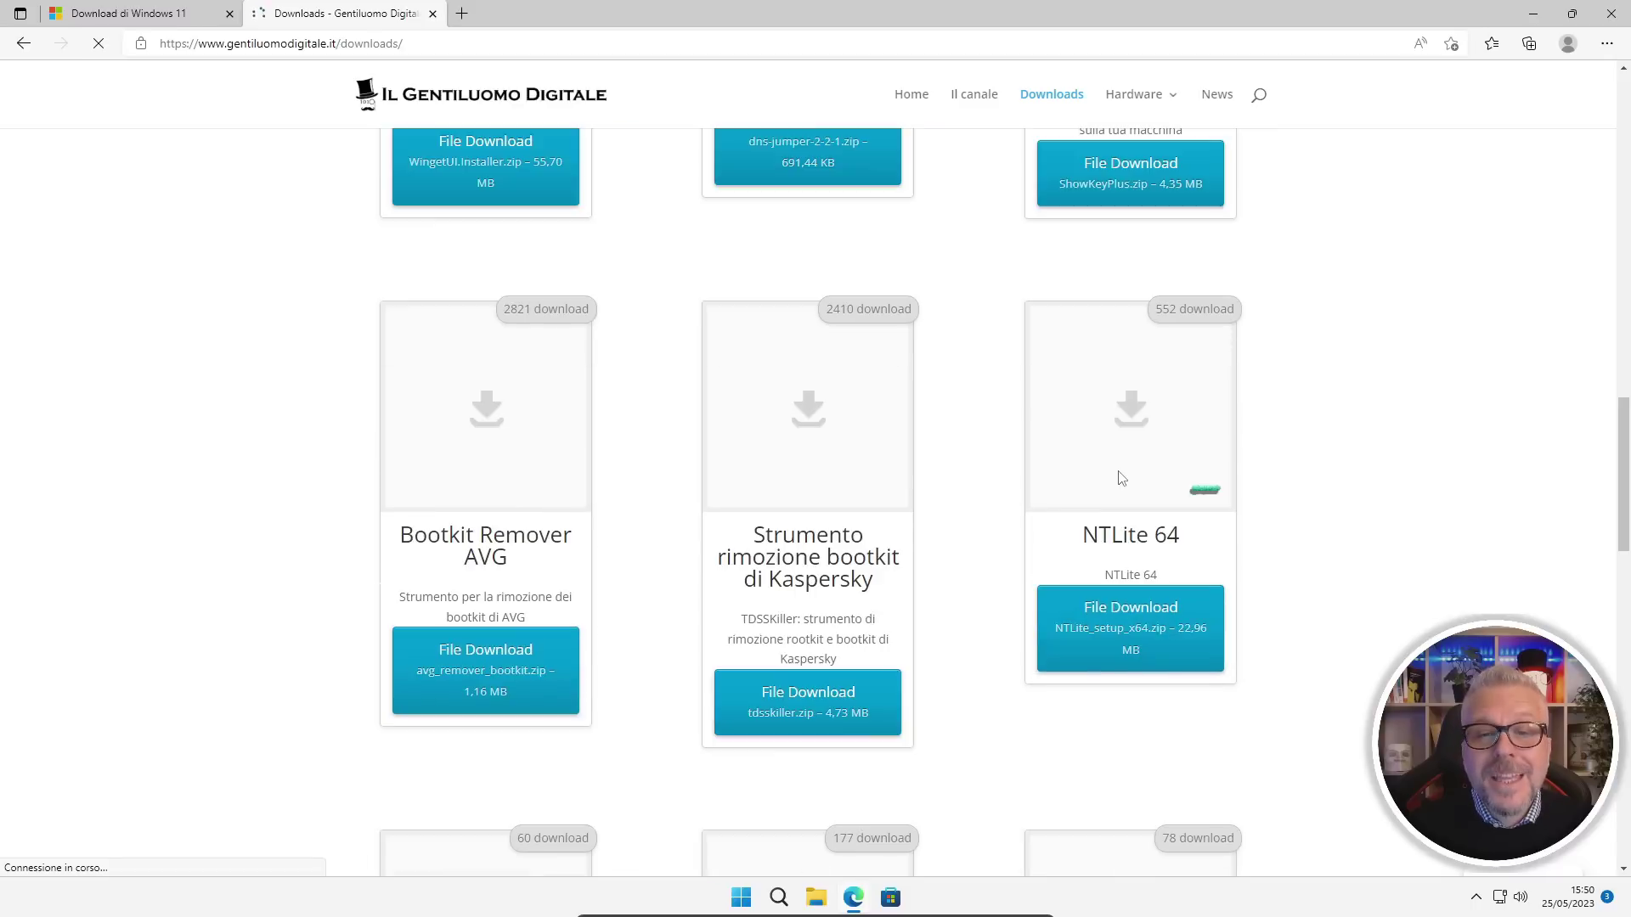
scroll(1121, 478, down, 12)
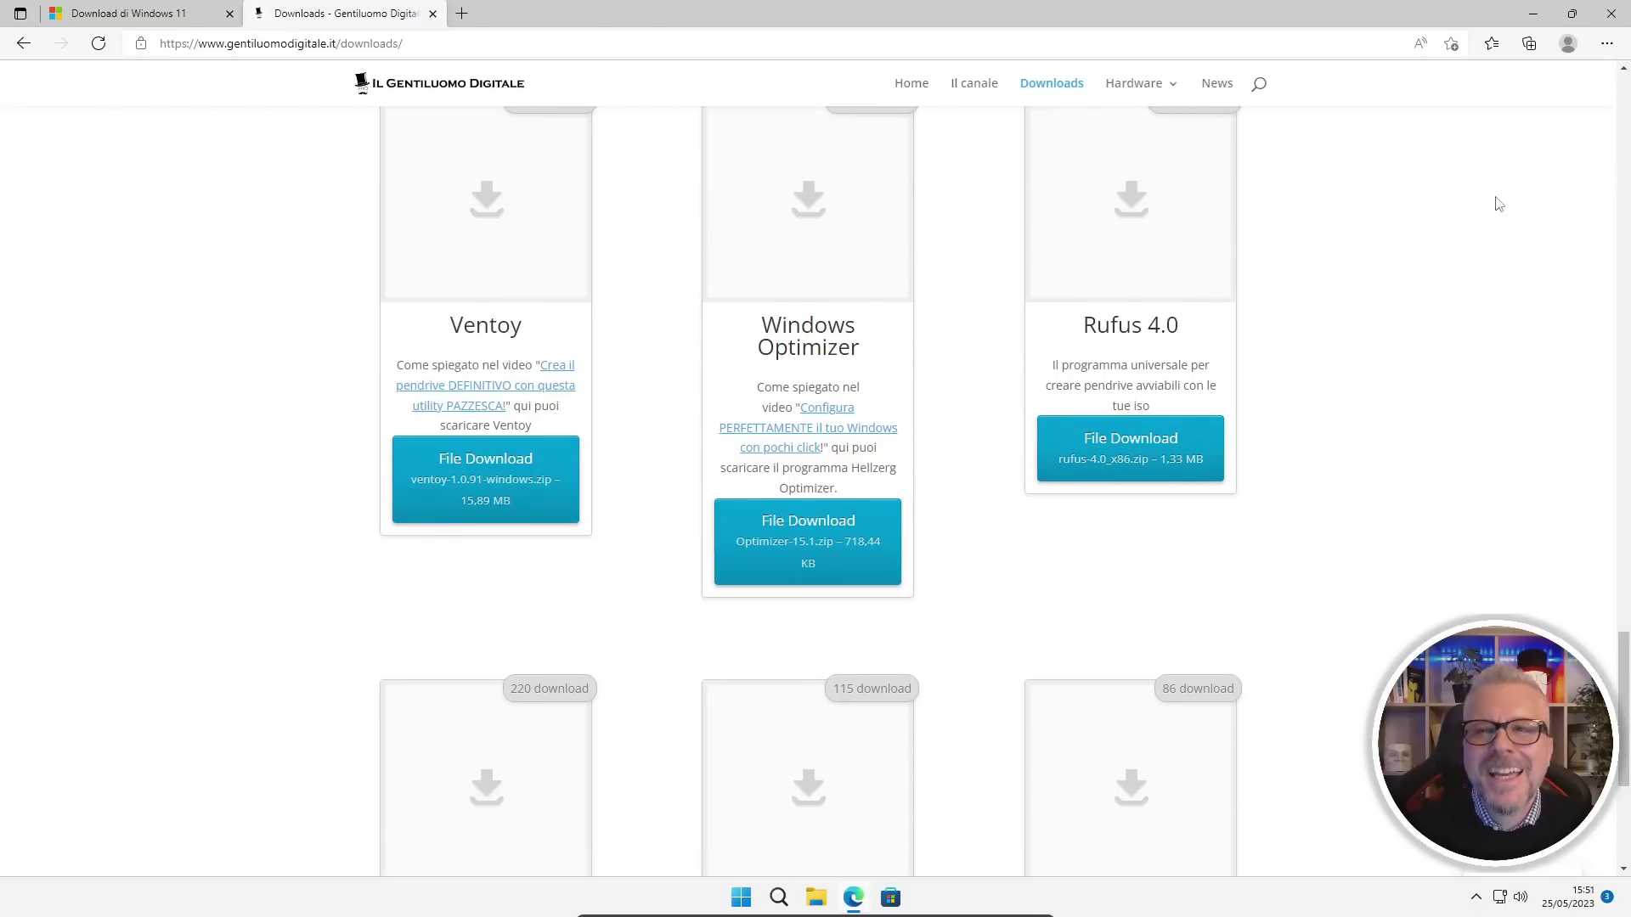
click(1533, 13)
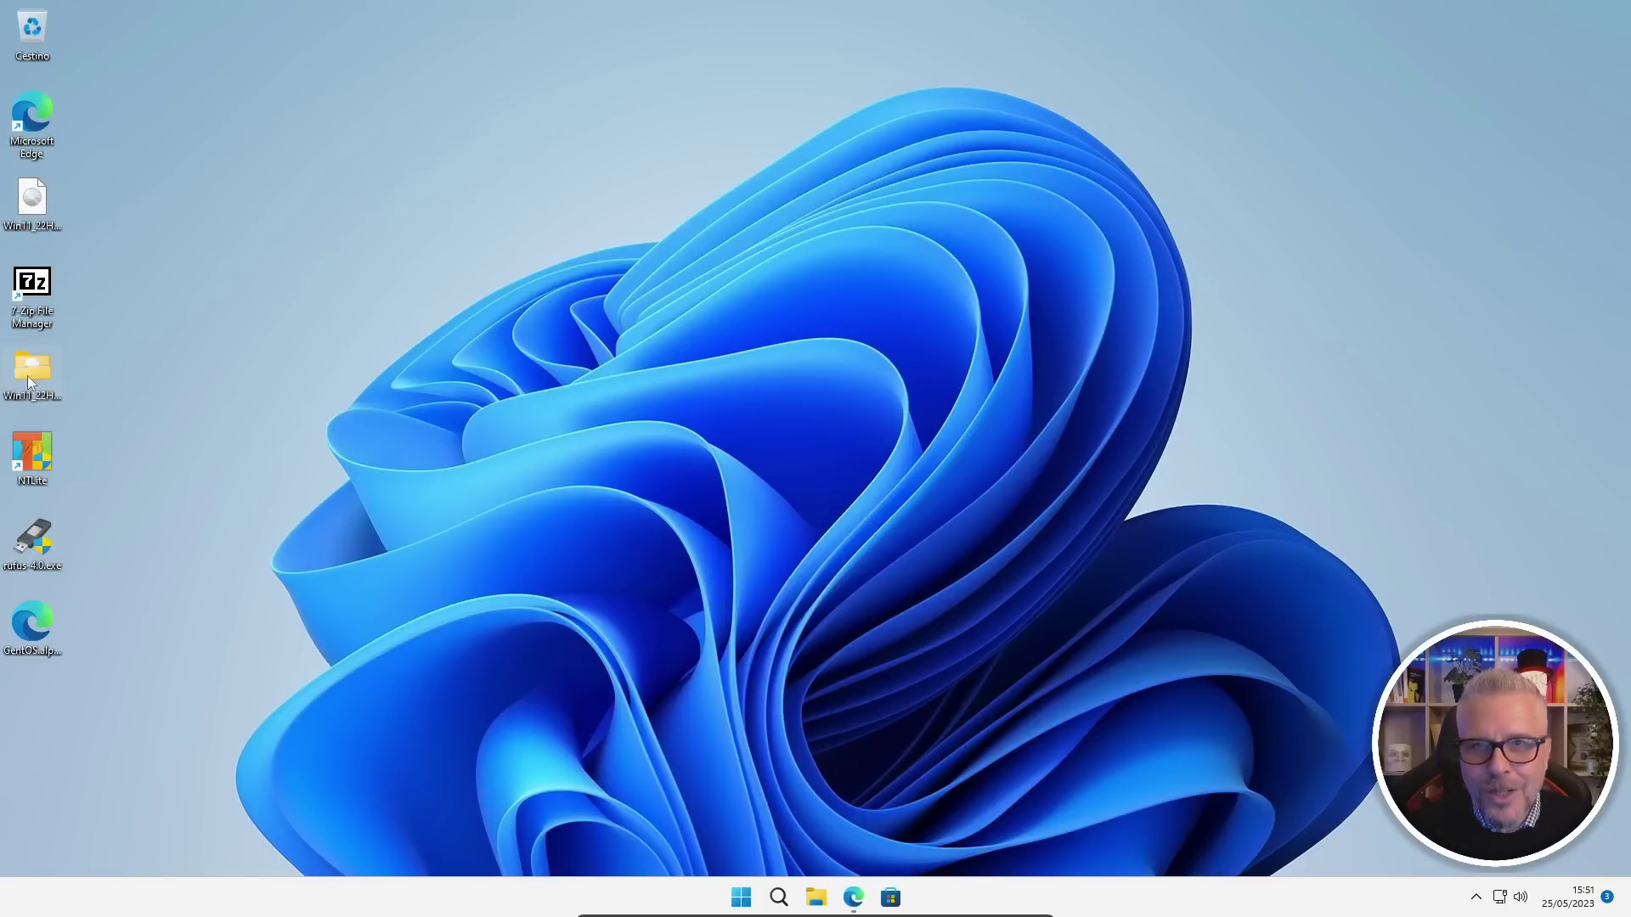
Launch NTLite with administrator permission and add the desktop folder Win11_22H2_Italian_x64v2 as an image folder
double_click(31, 459)
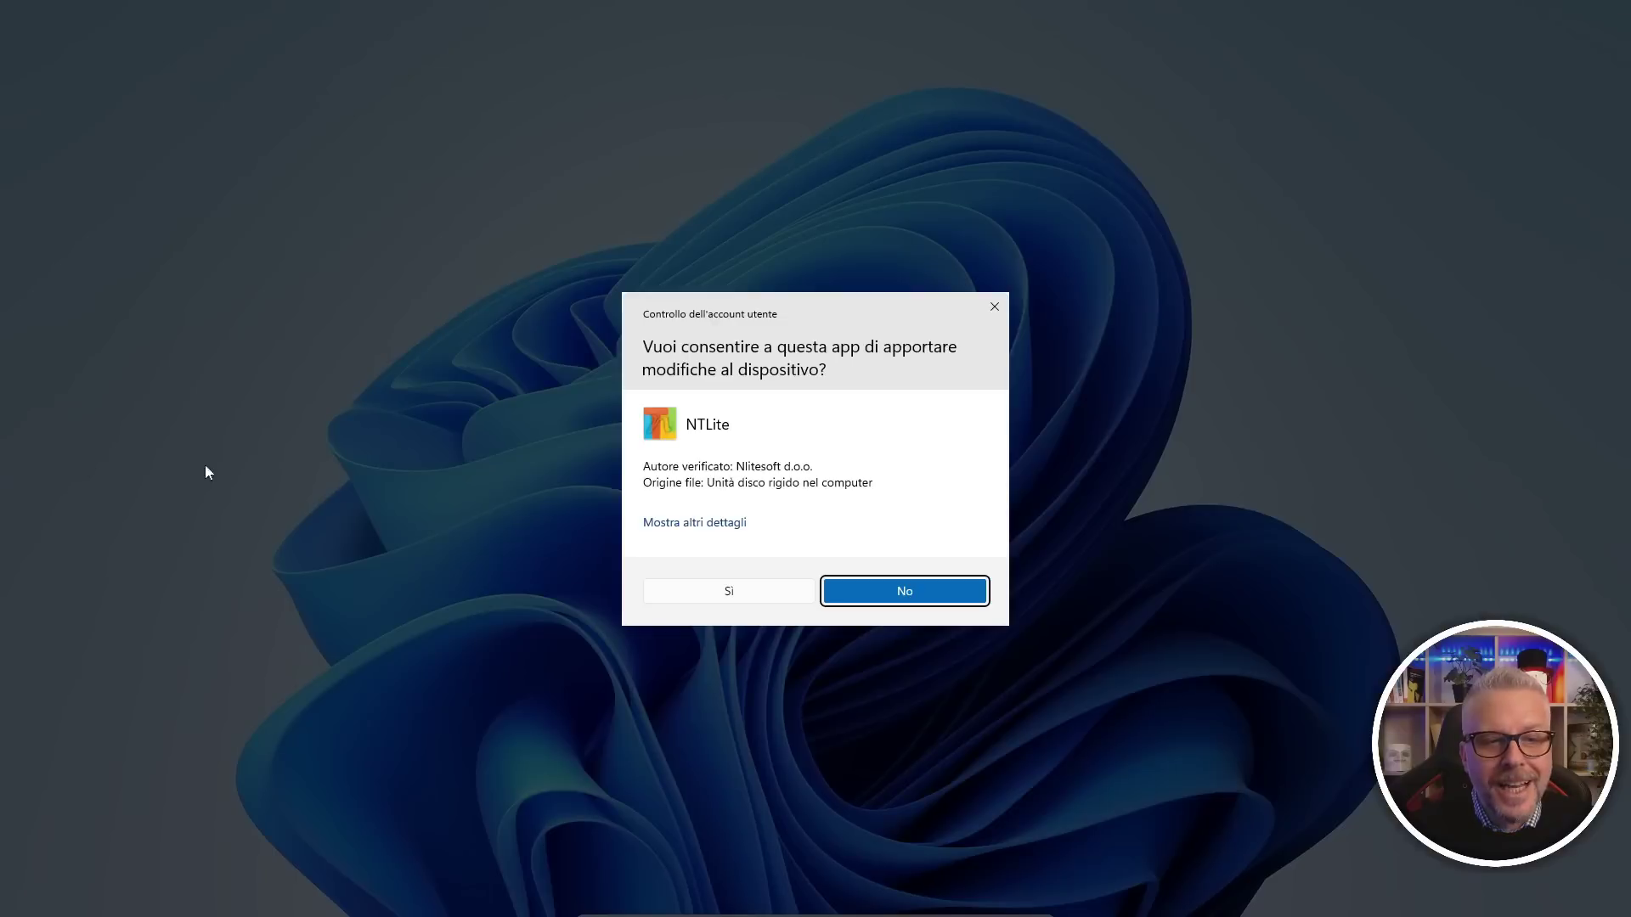
click(738, 593)
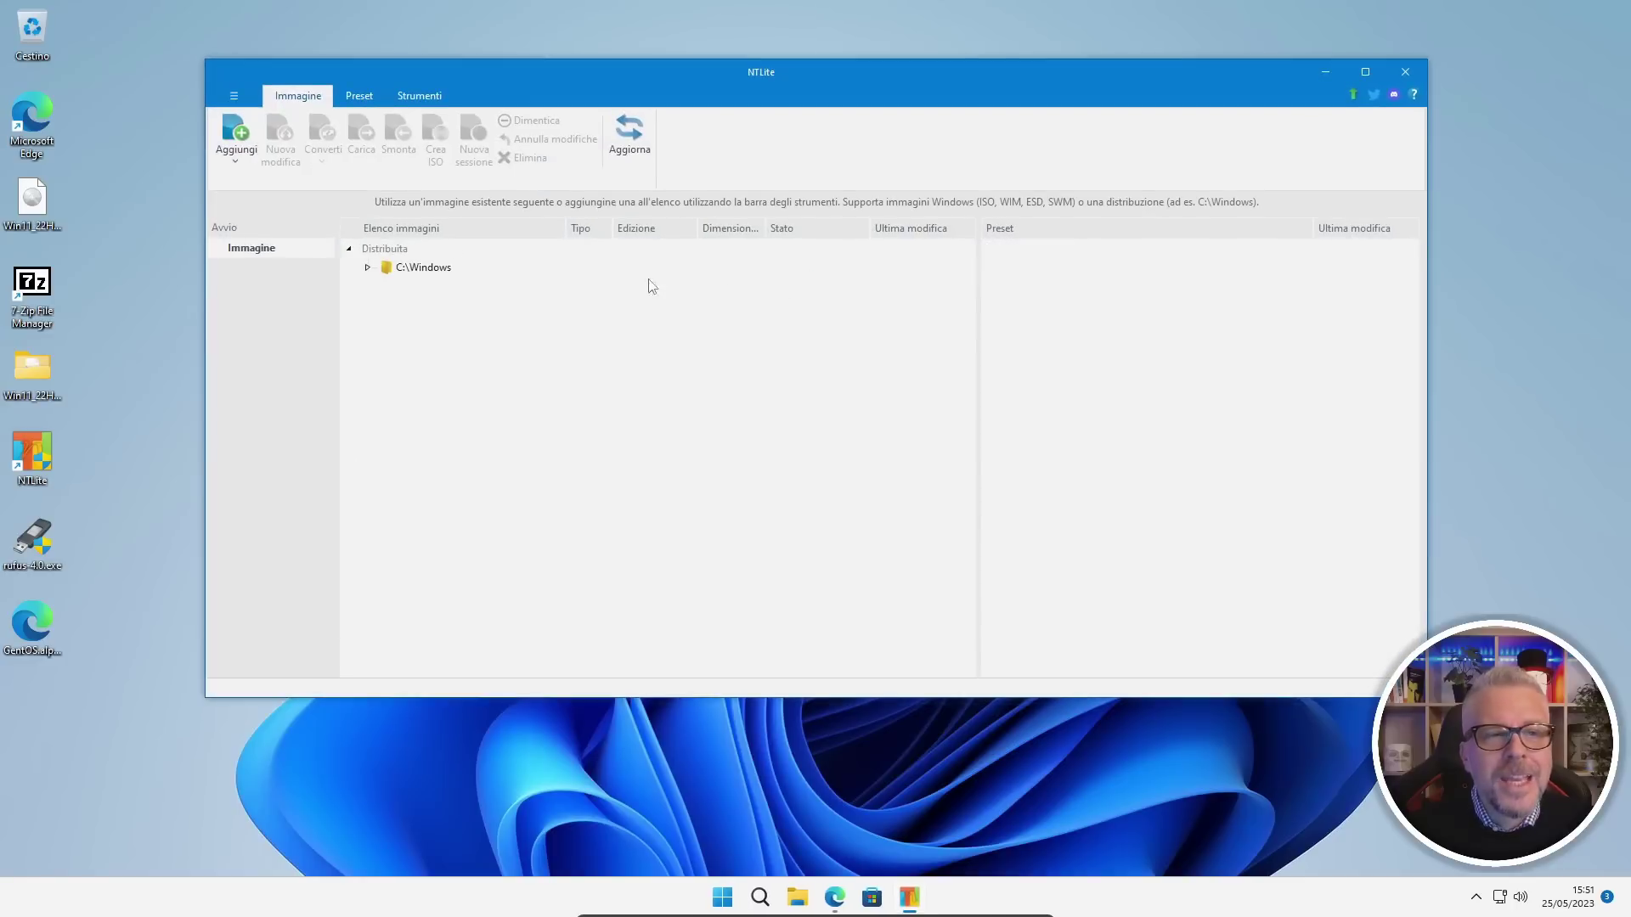
click(236, 160)
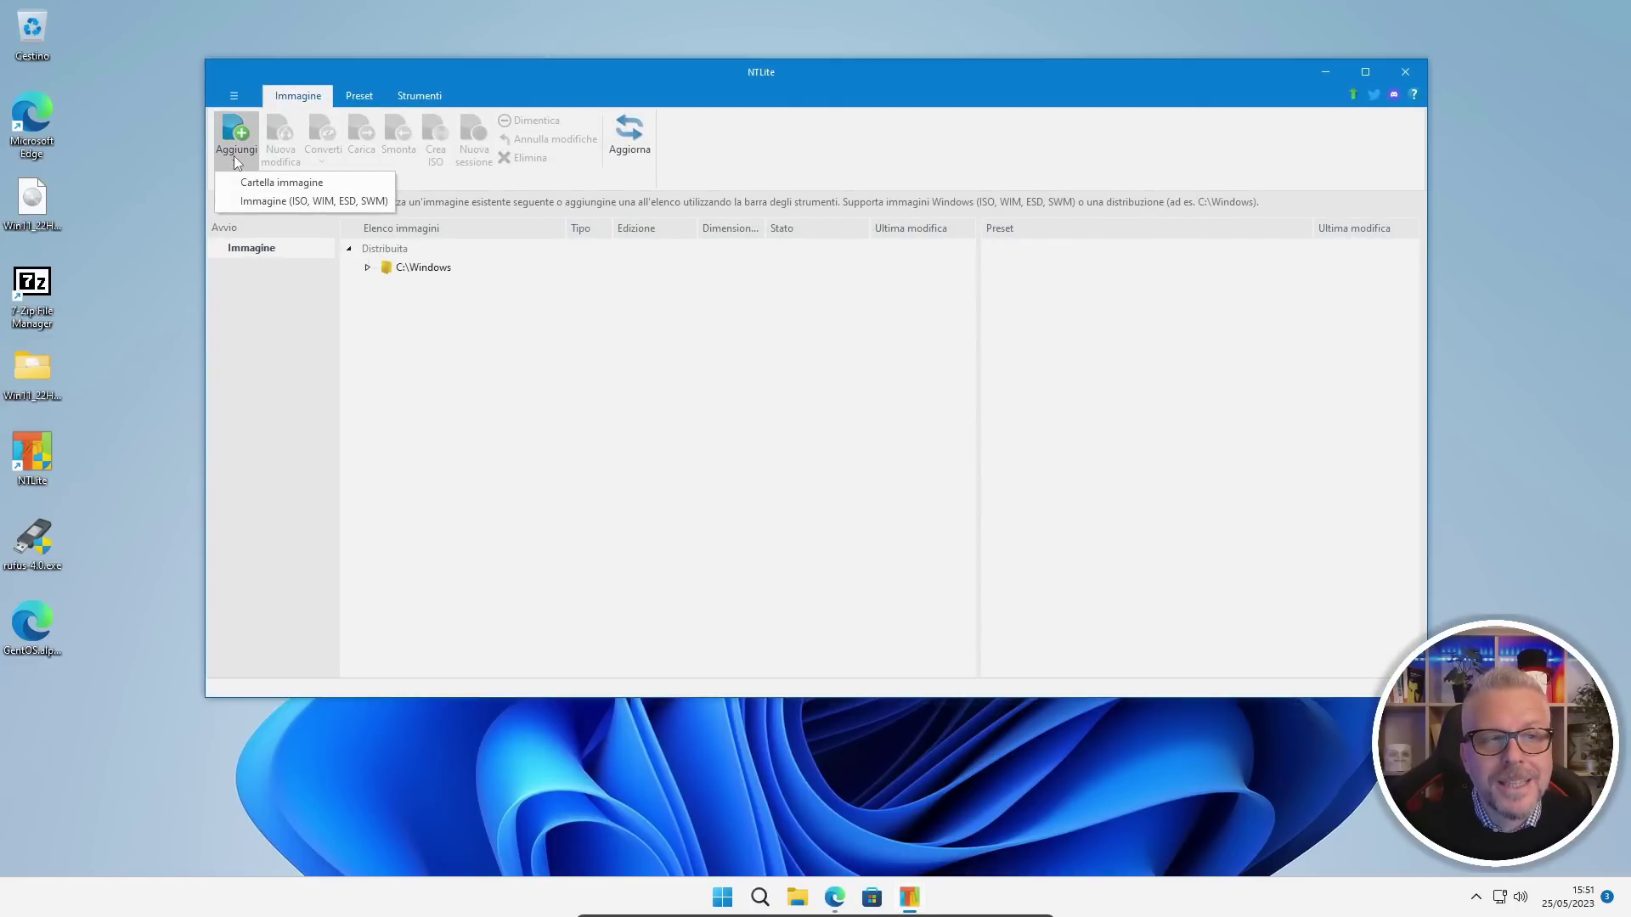
click(285, 186)
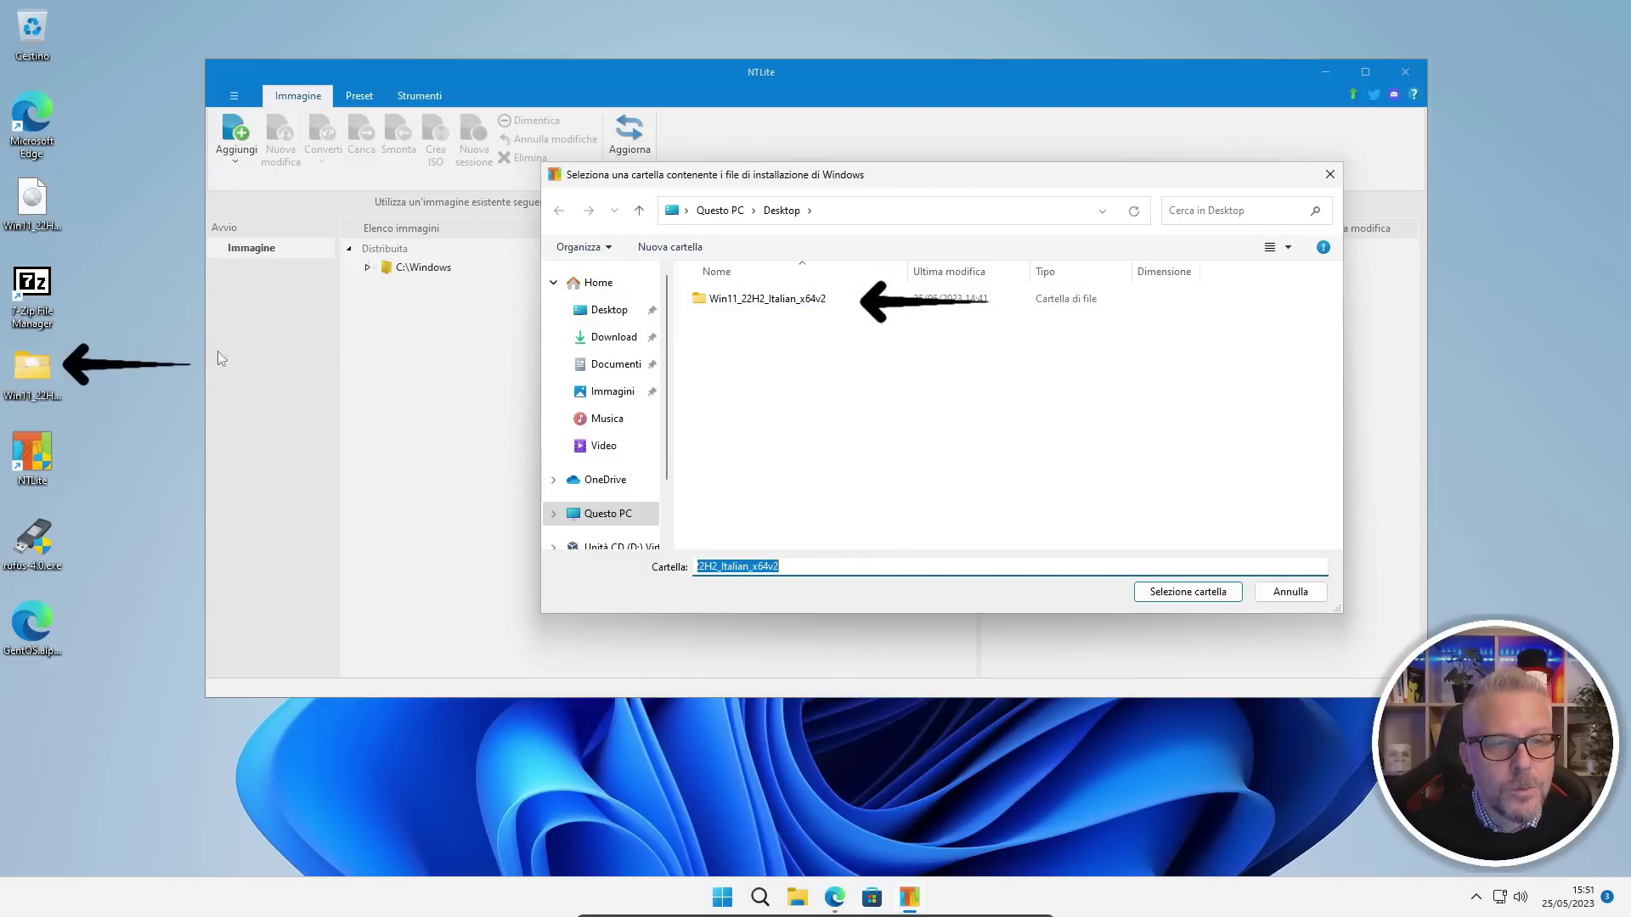
click(748, 302)
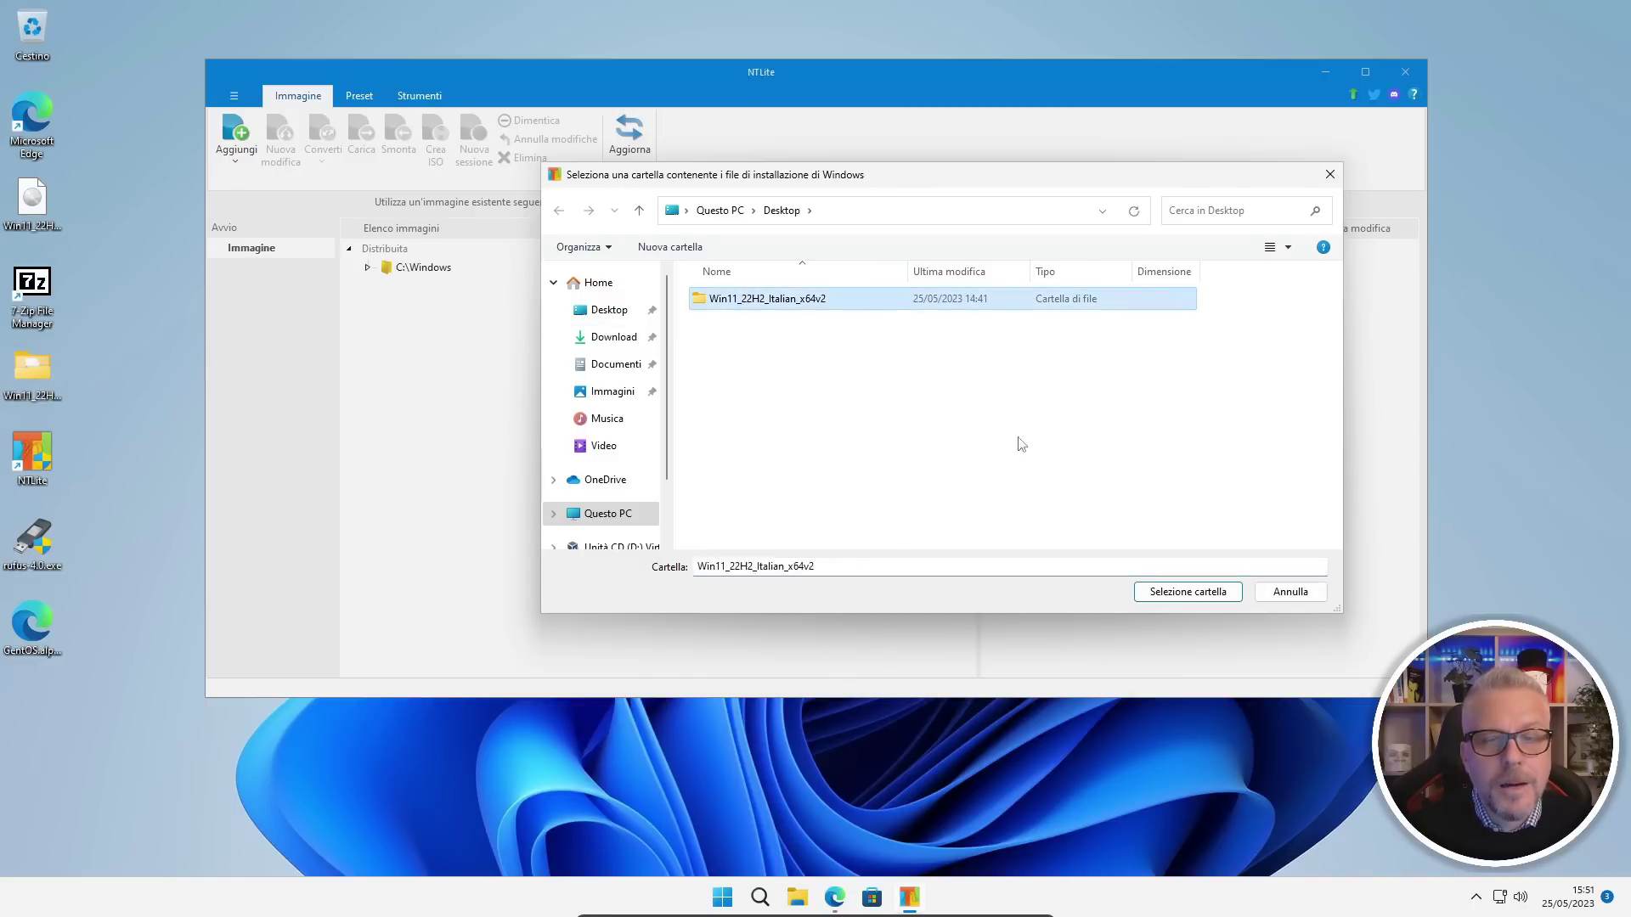
click(1188, 595)
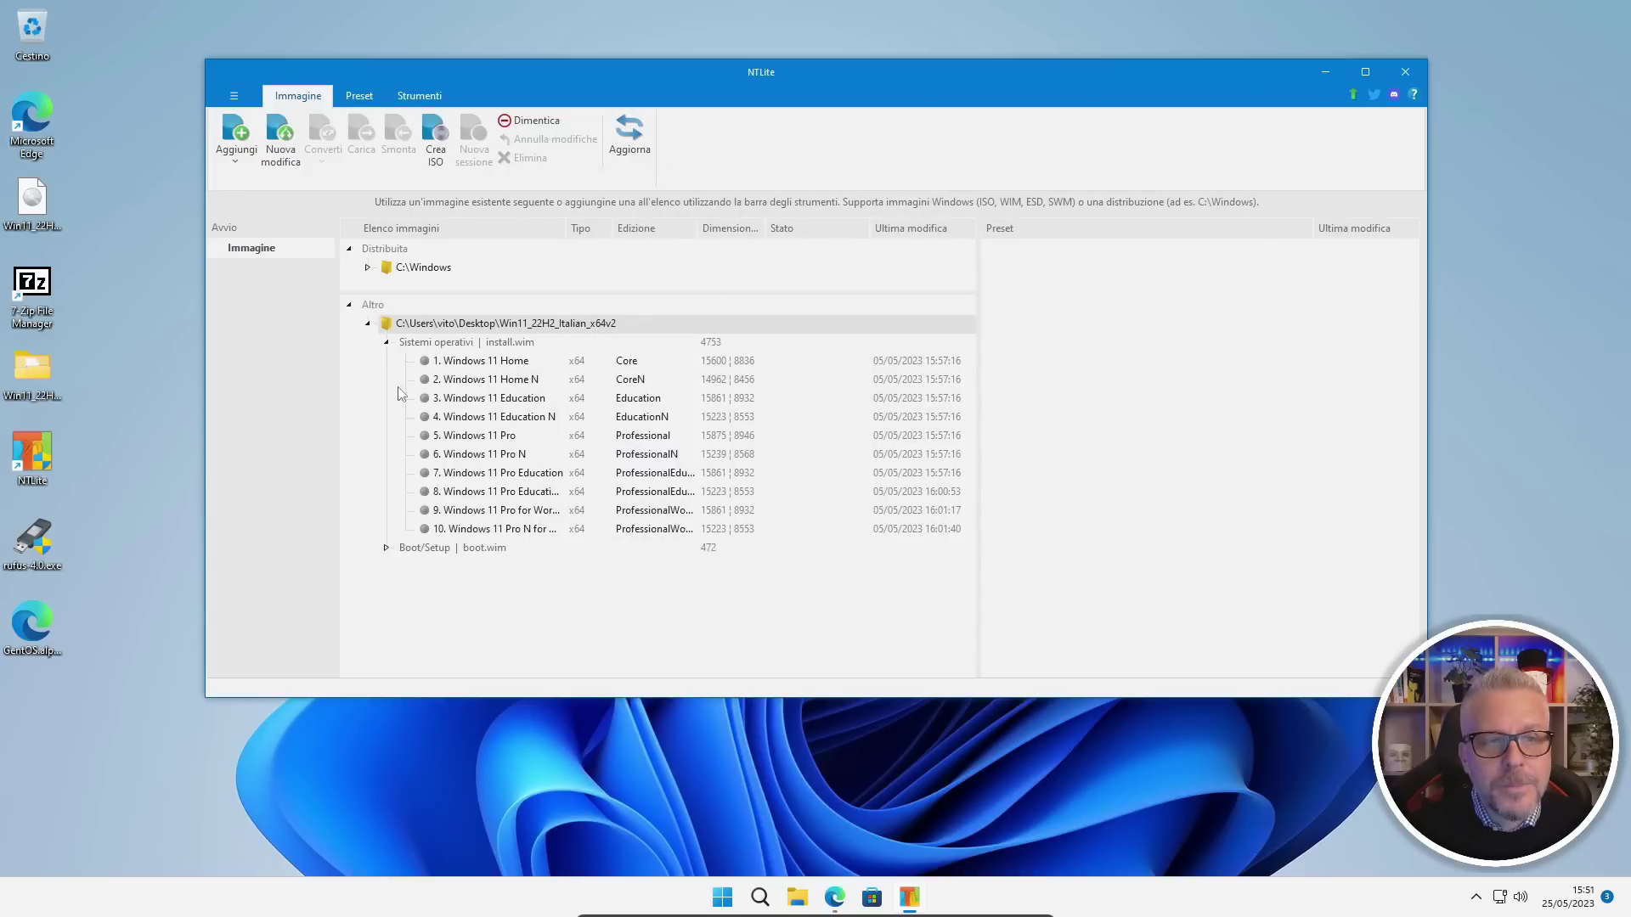
Load the Windows 11 Pro edition from install.wim for editing and bring up the preset commands
click(467, 437)
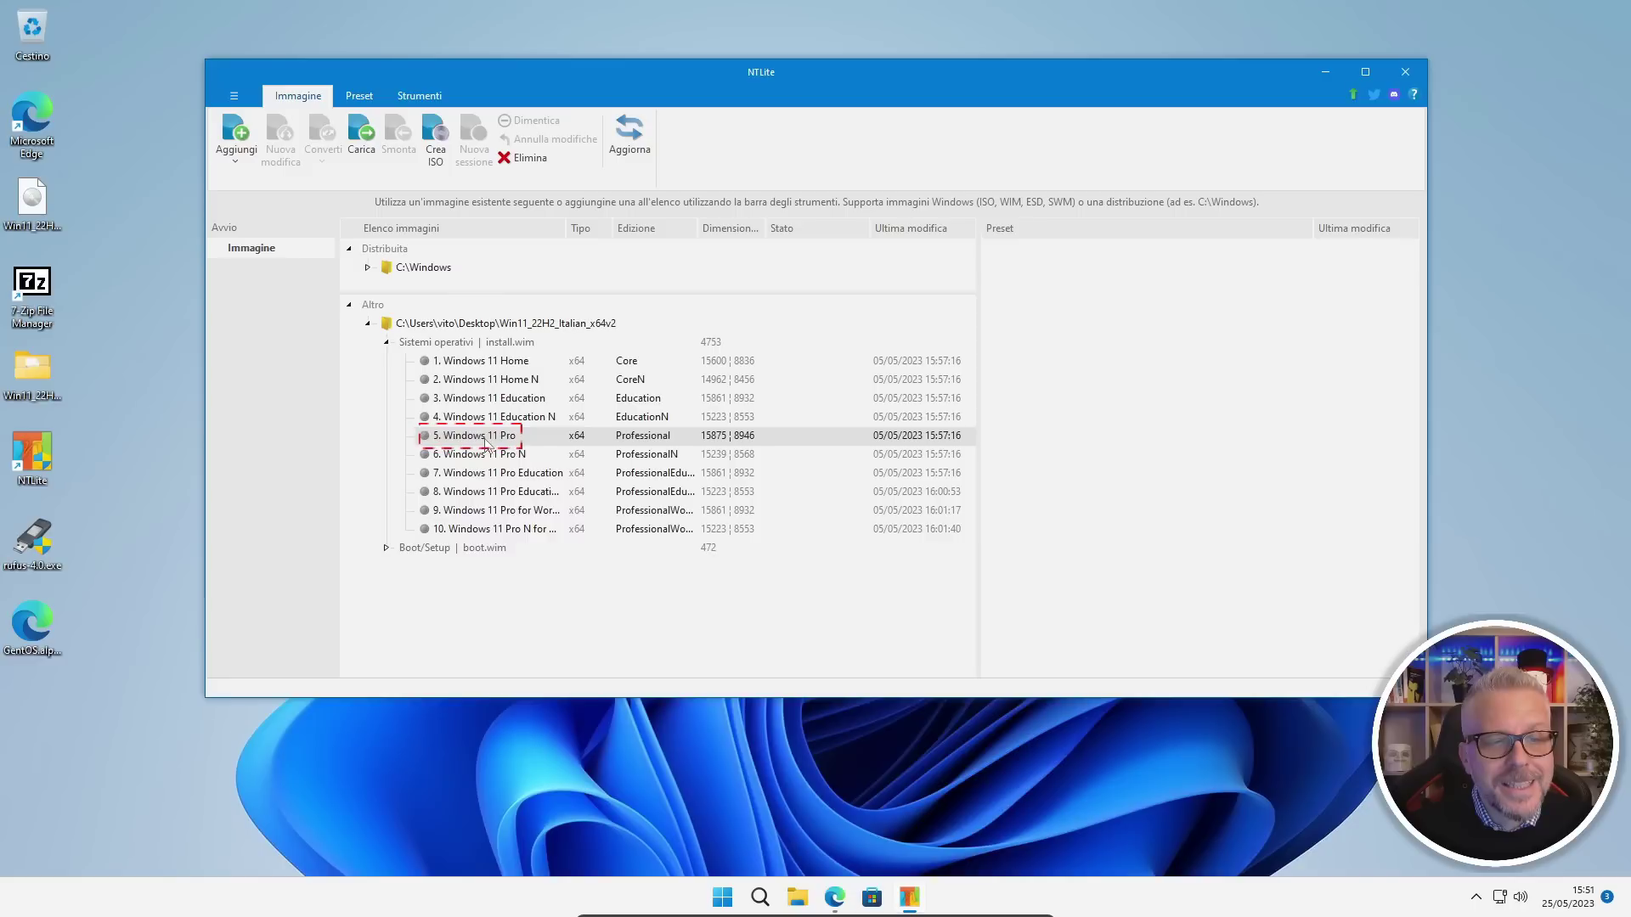
right_click(487, 441)
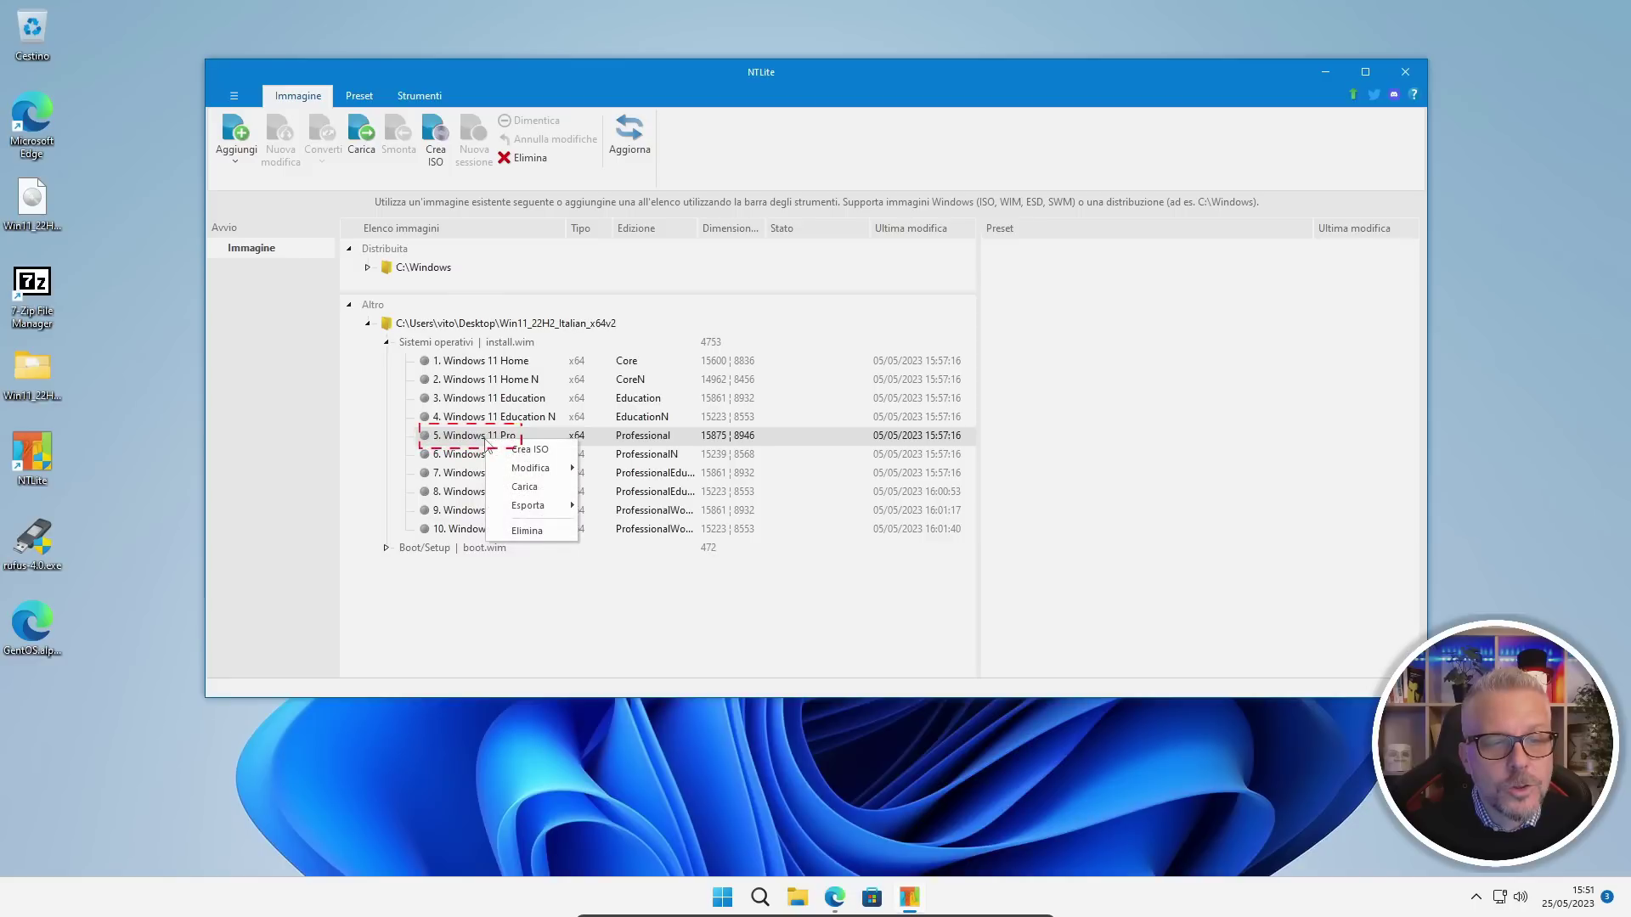
click(541, 488)
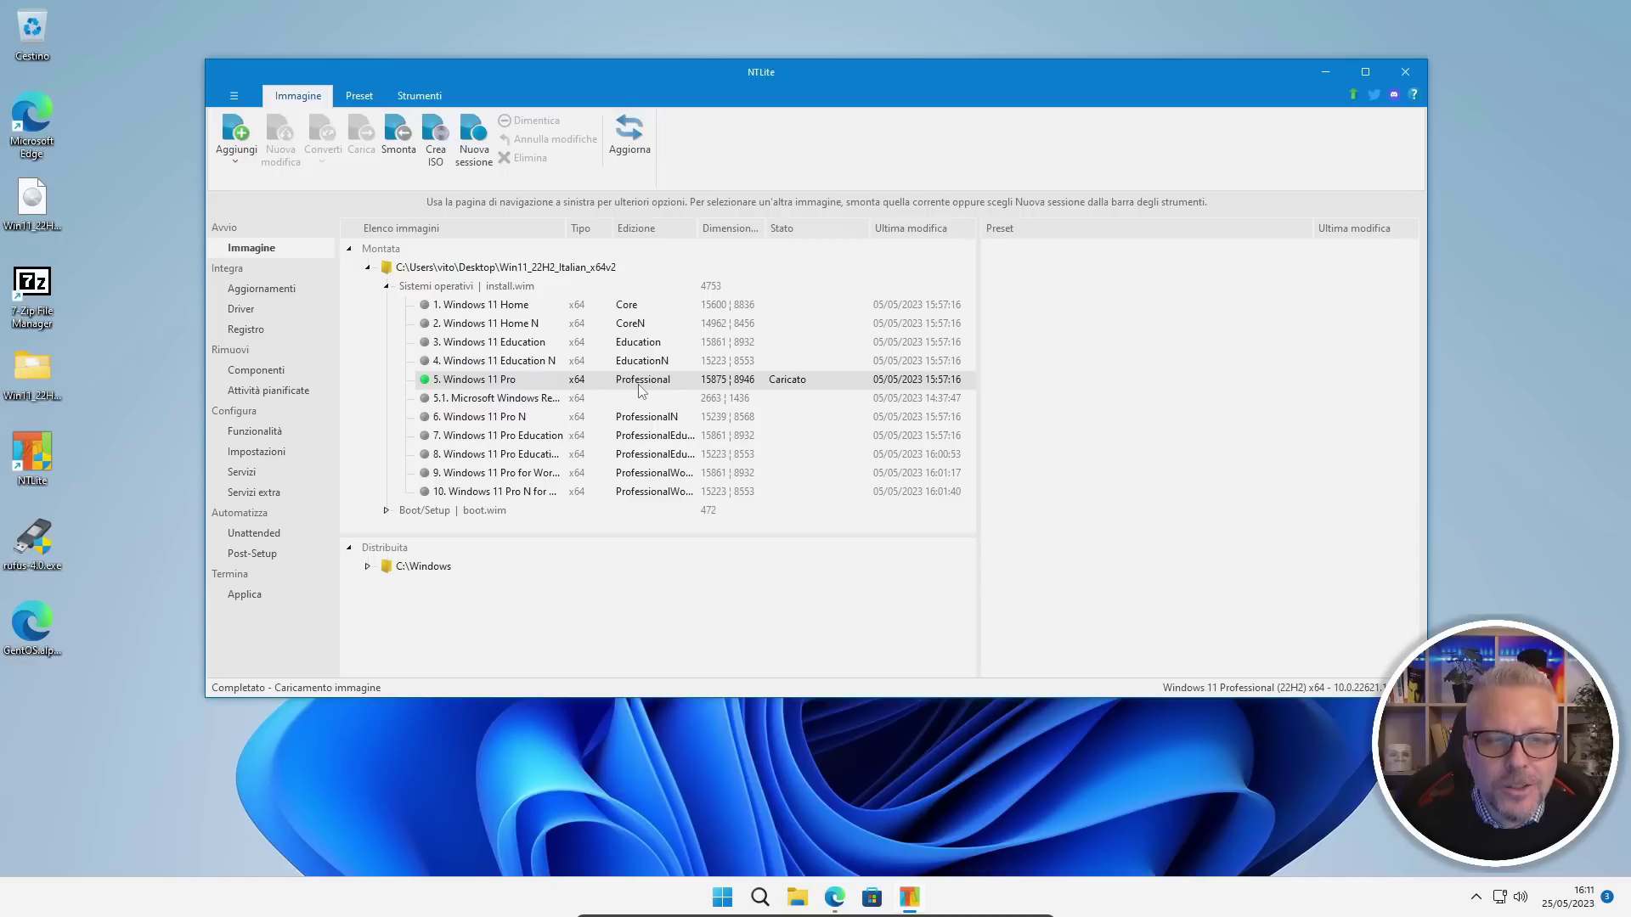
click(360, 99)
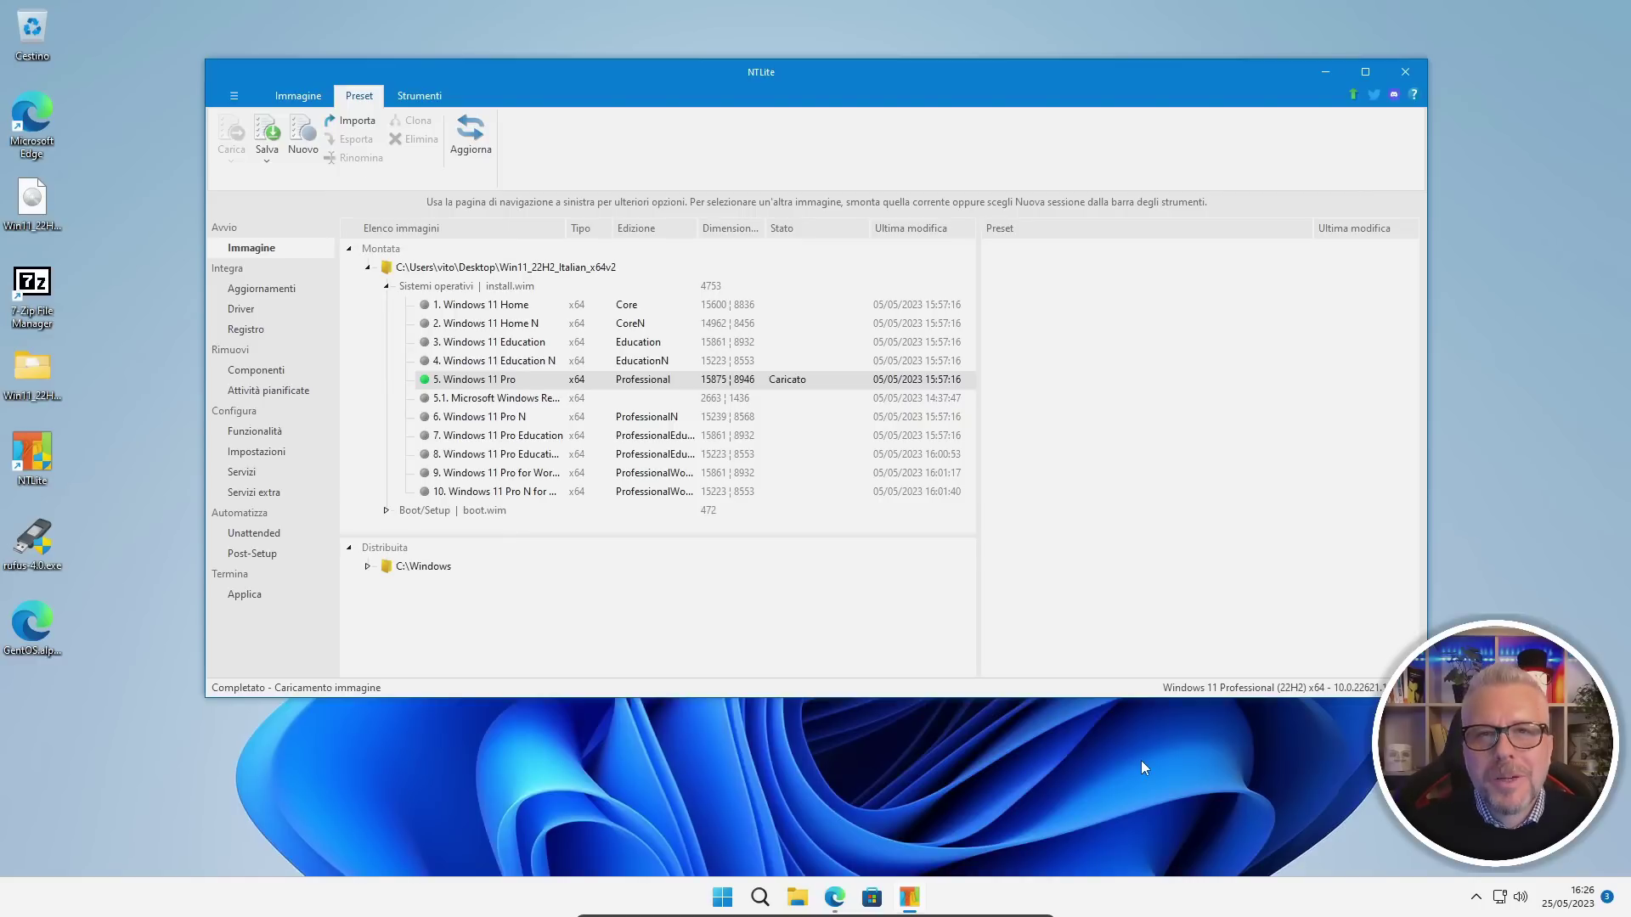
Switch to Edge, search Google for "gentiluomo digitale" and open the downloads page of gentiluomodigitale.it
click(836, 896)
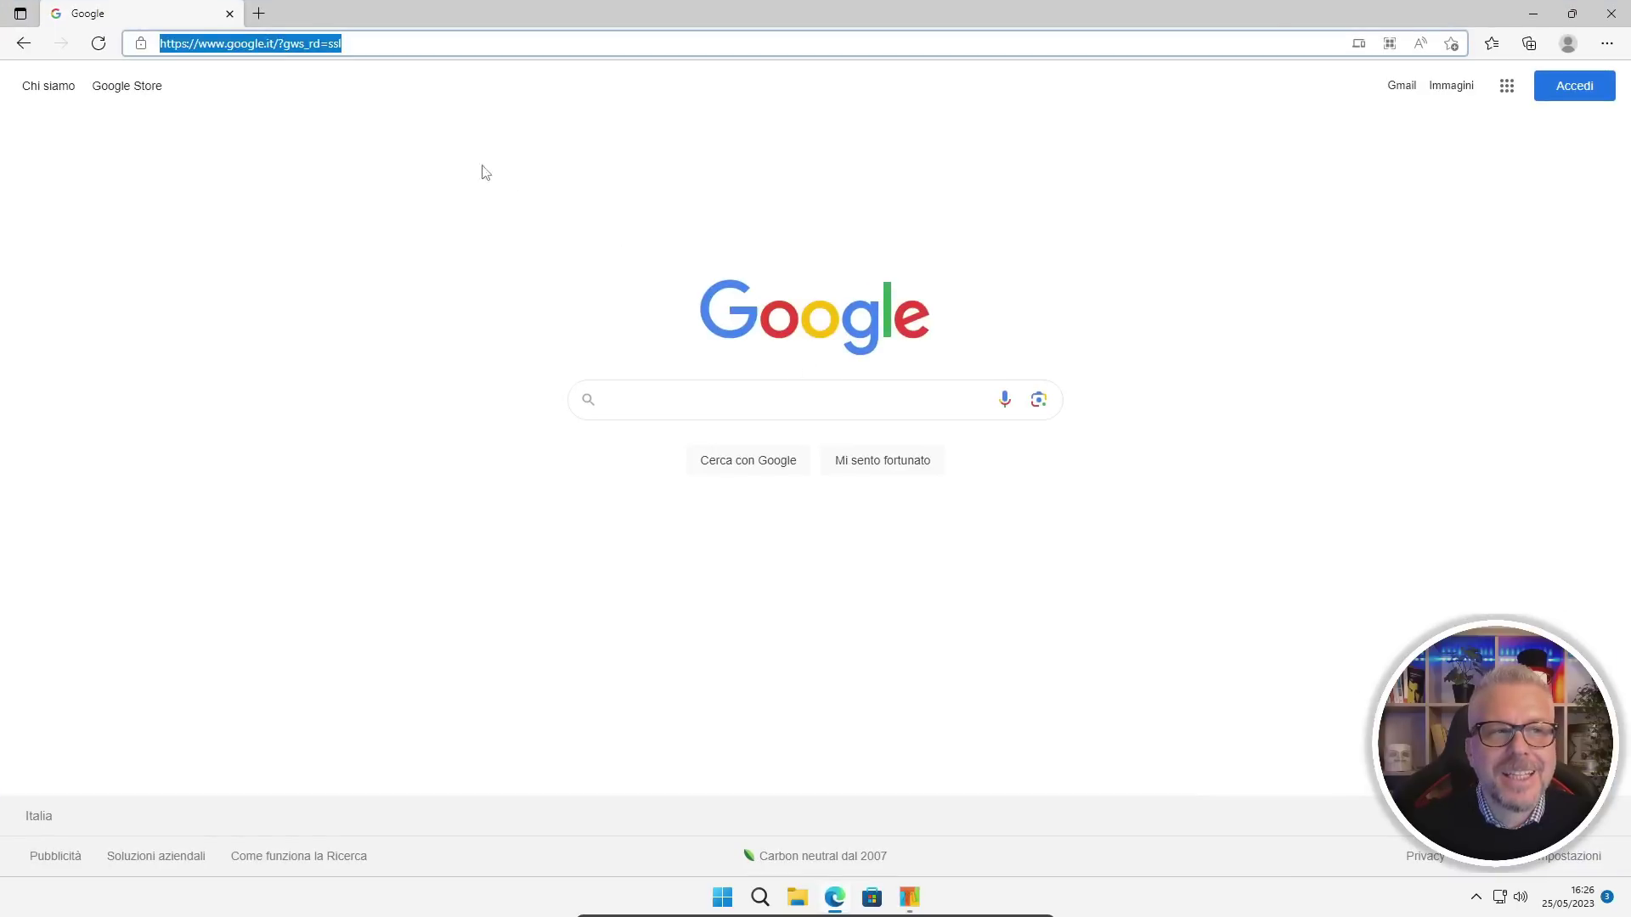
click(659, 403)
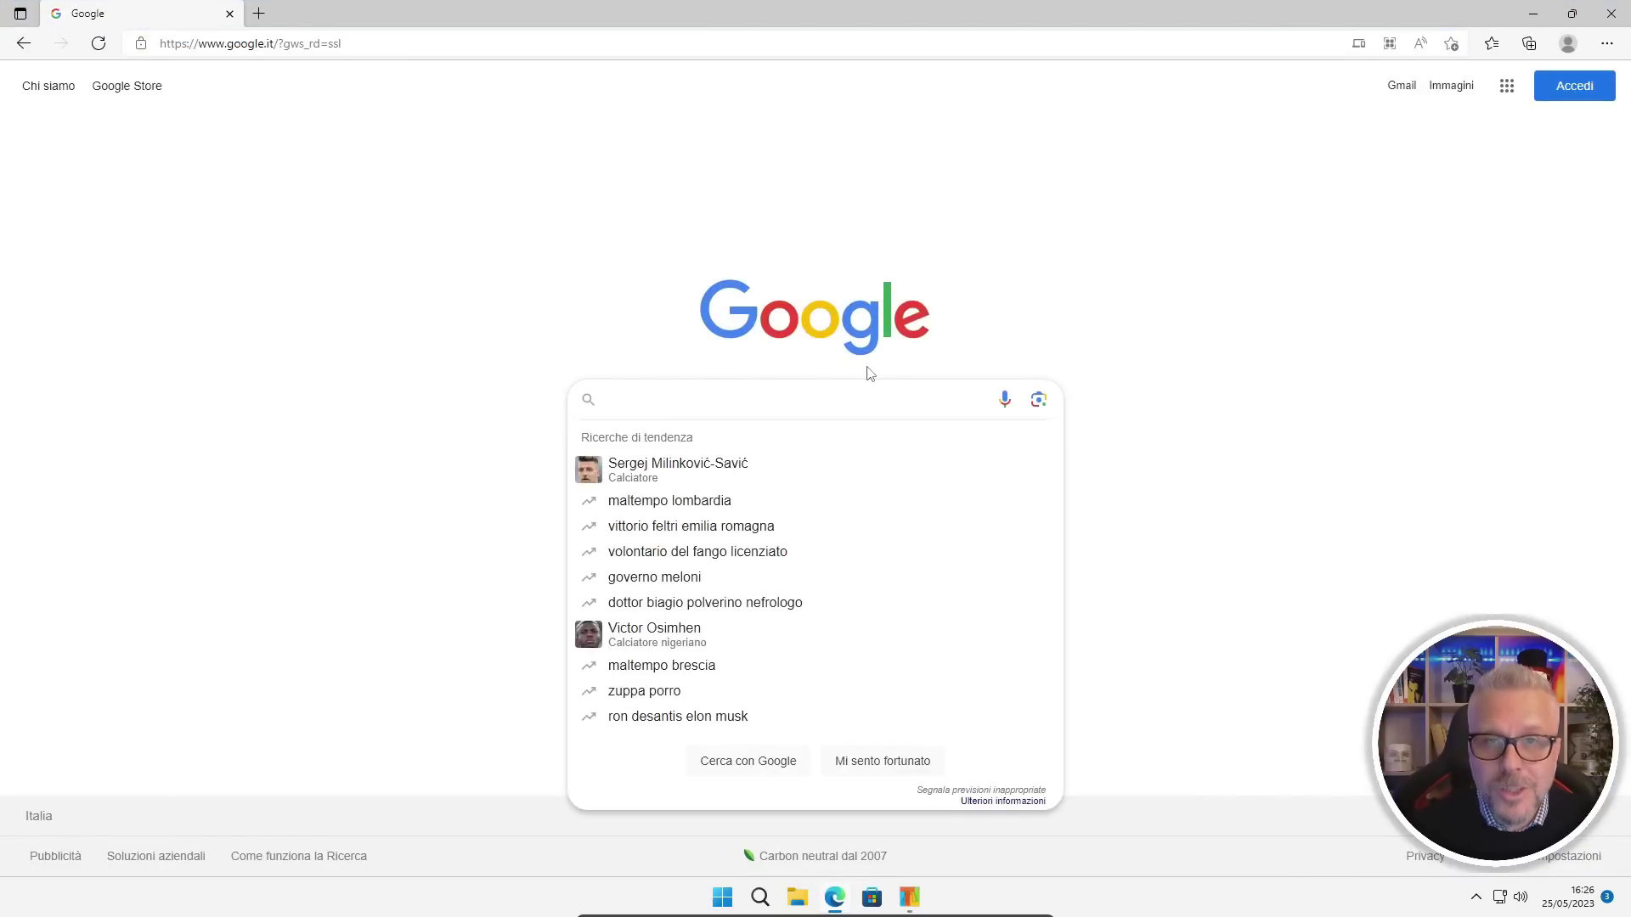
text(gentiluo)
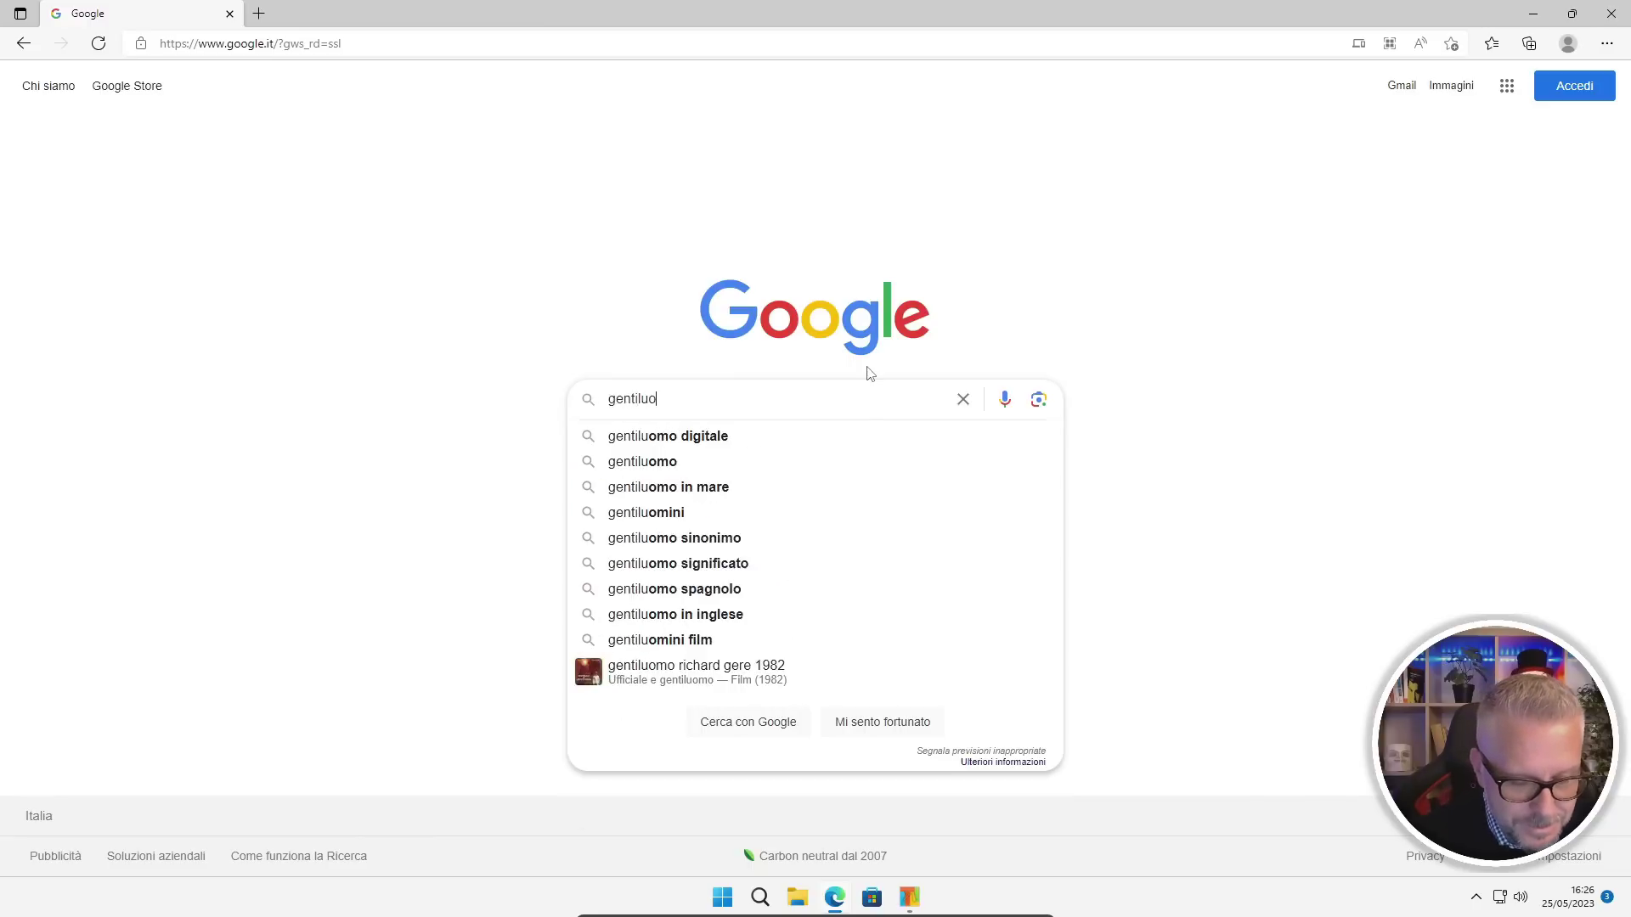
text(mo digitale)
key(Return)
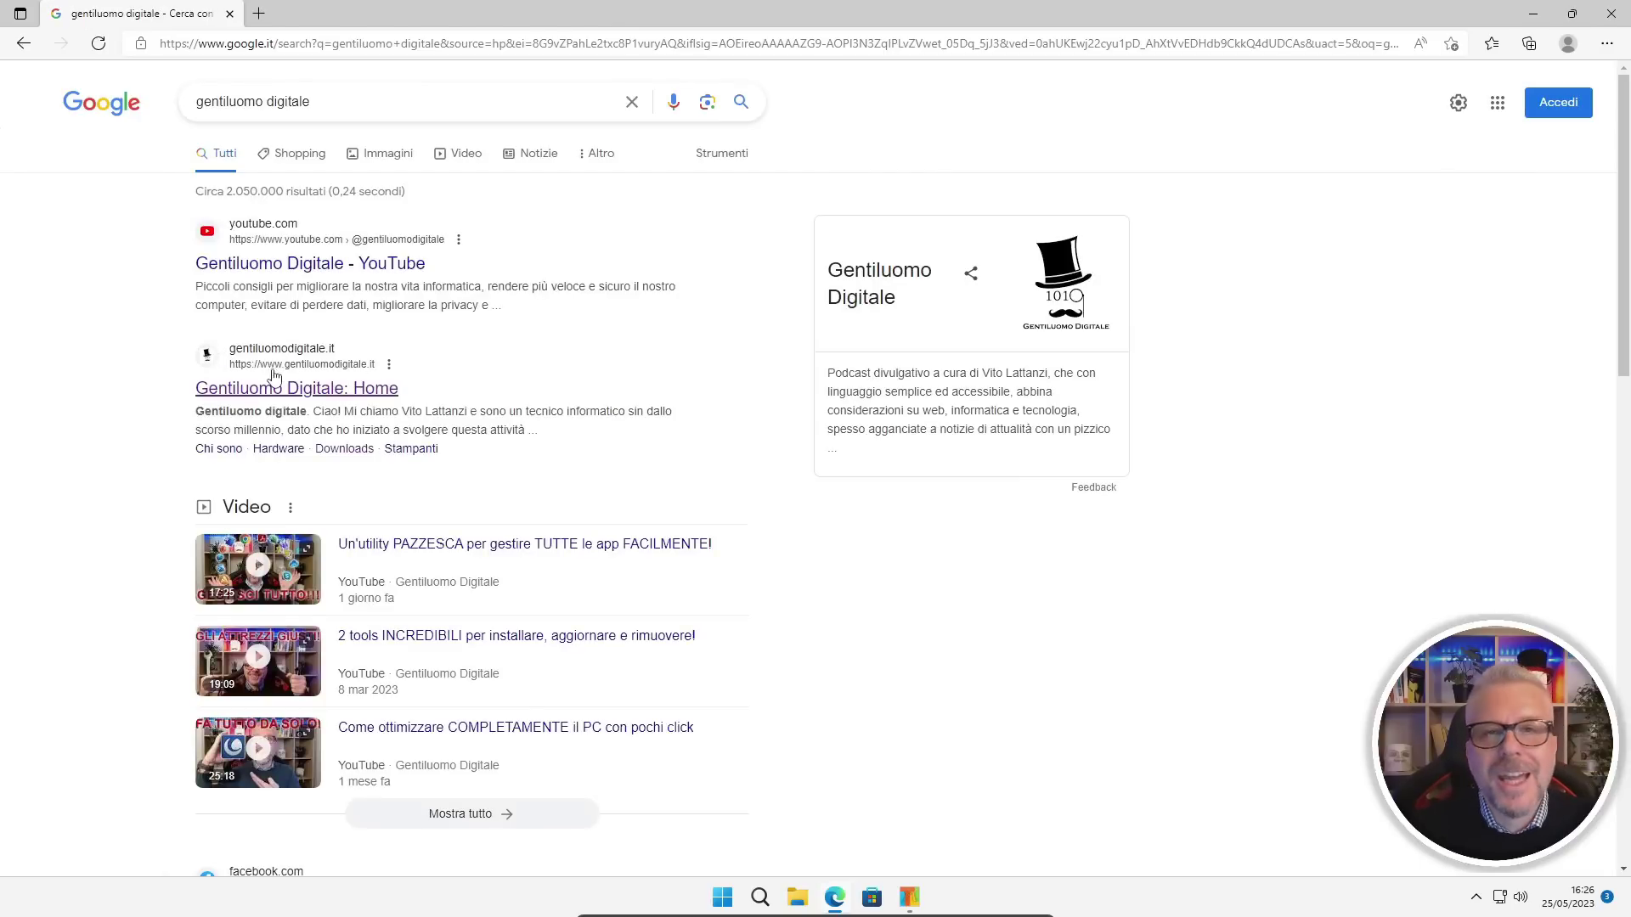
click(326, 390)
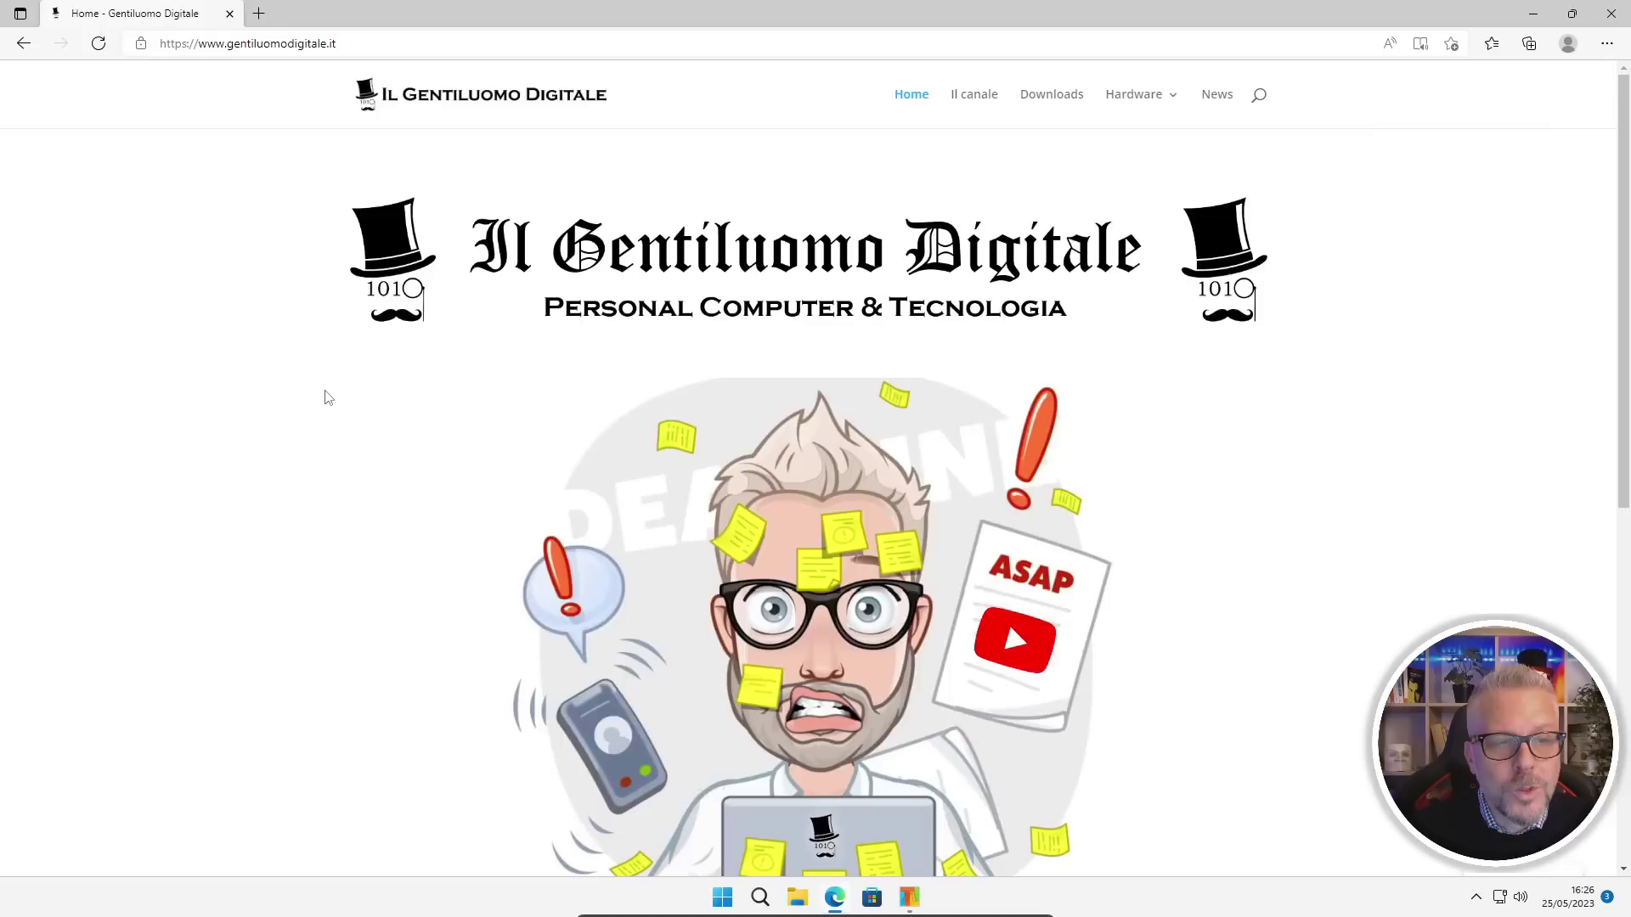
click(1061, 101)
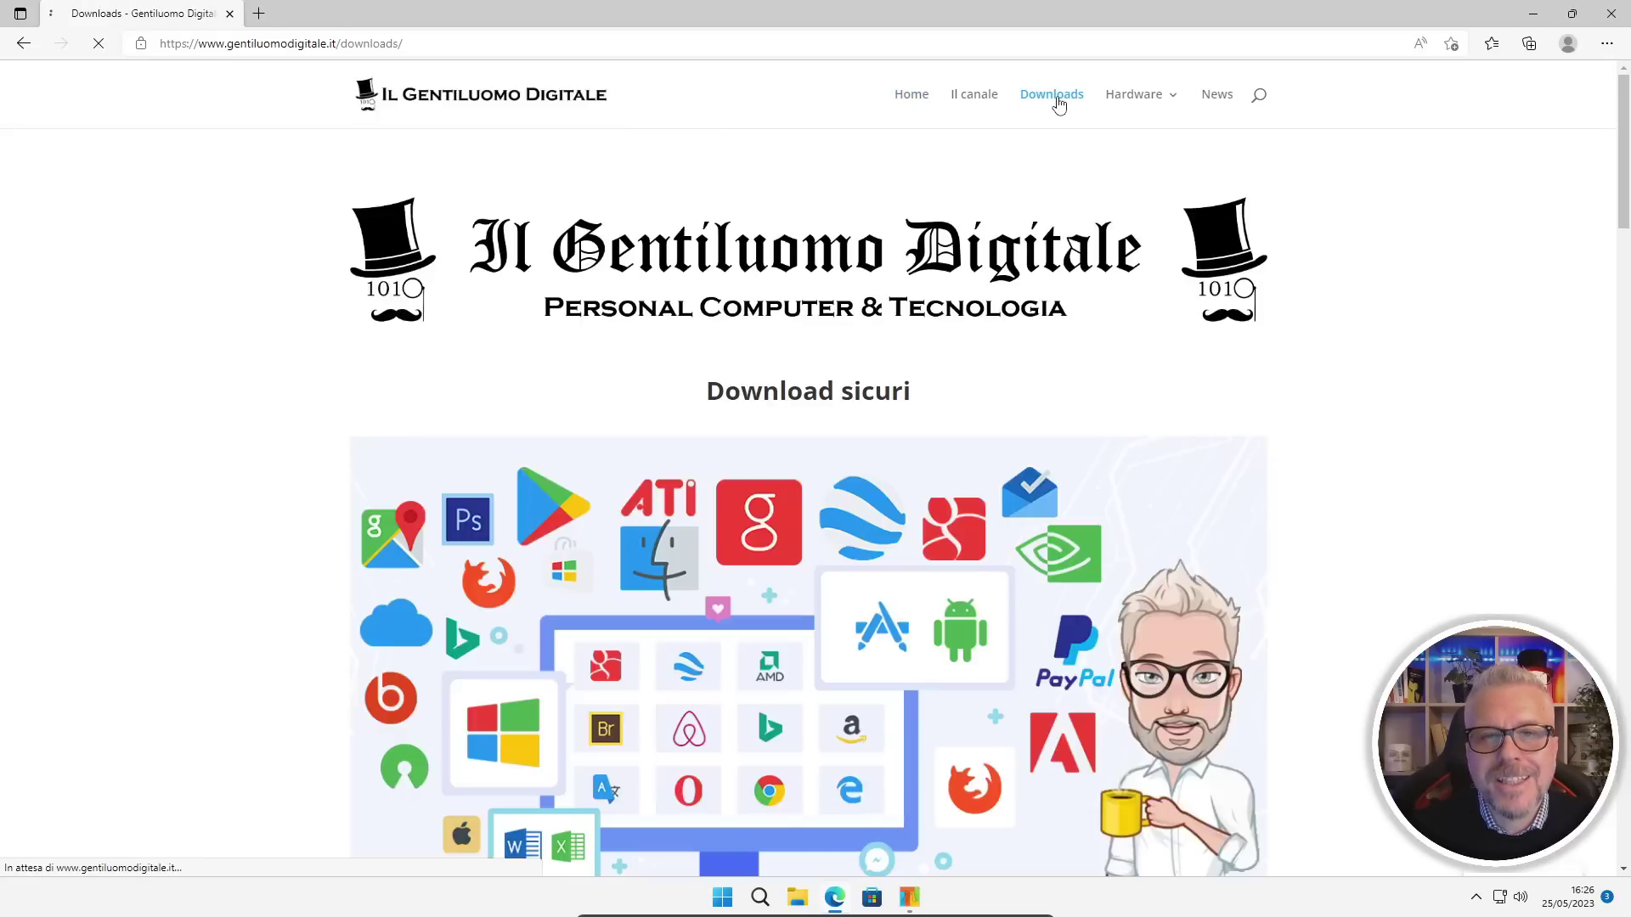
Find the GentOS Alpha 25.05.23 preset for NTLite on the downloads page and download GentOSalpha2405-1.zip
scroll(913, 274, down, 4)
scroll(911, 272, down, 6)
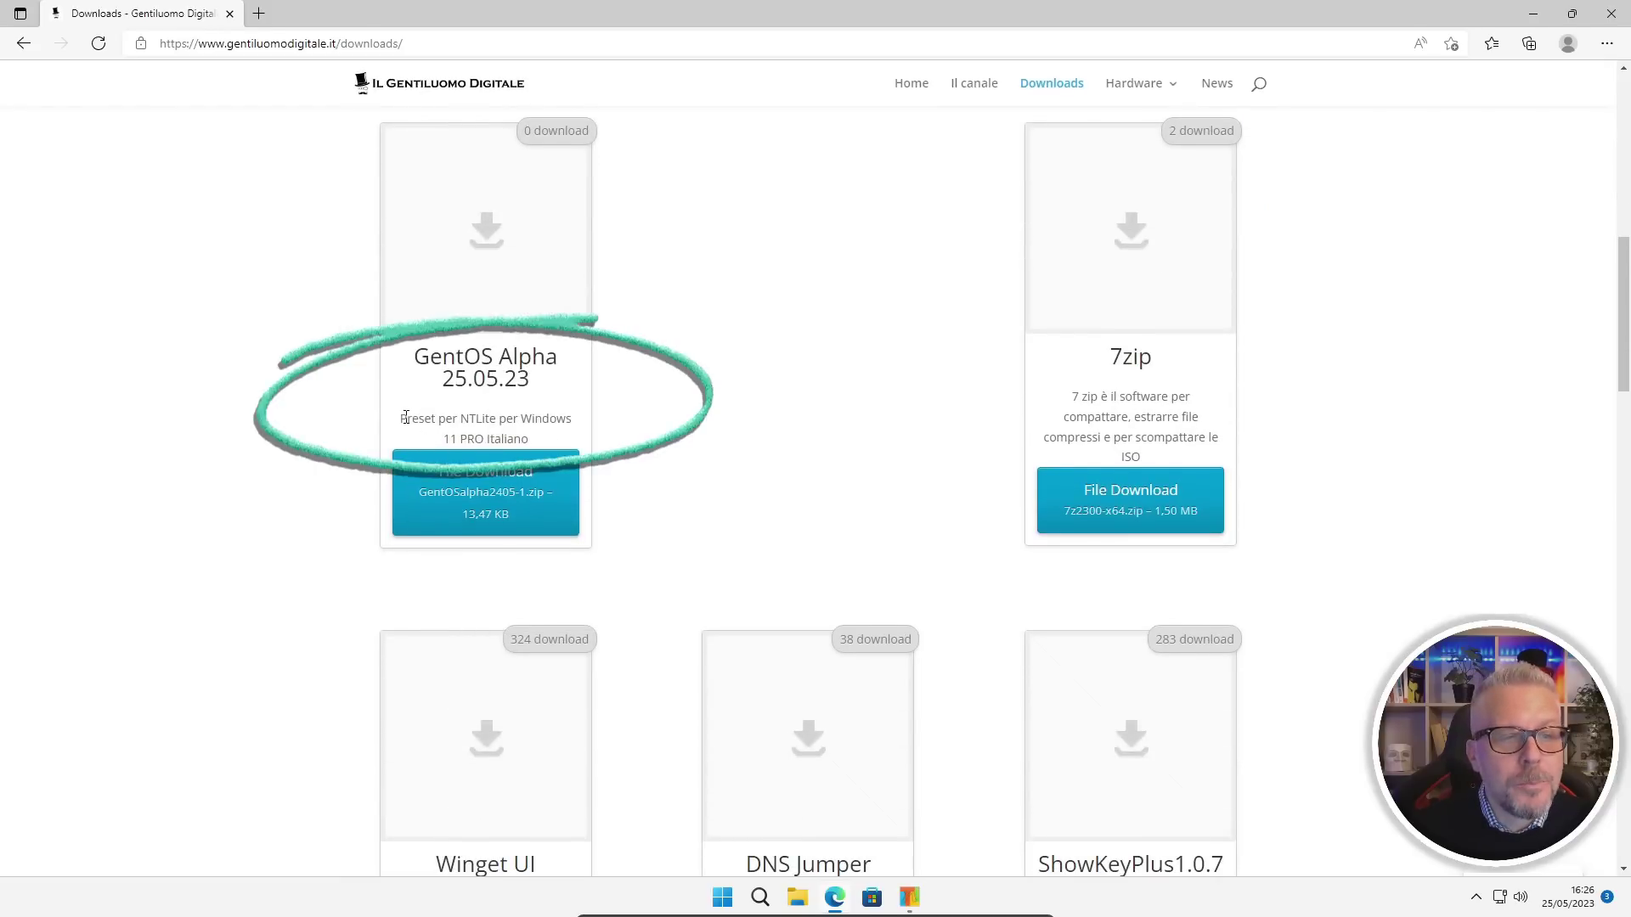
drag(406, 419, 566, 420)
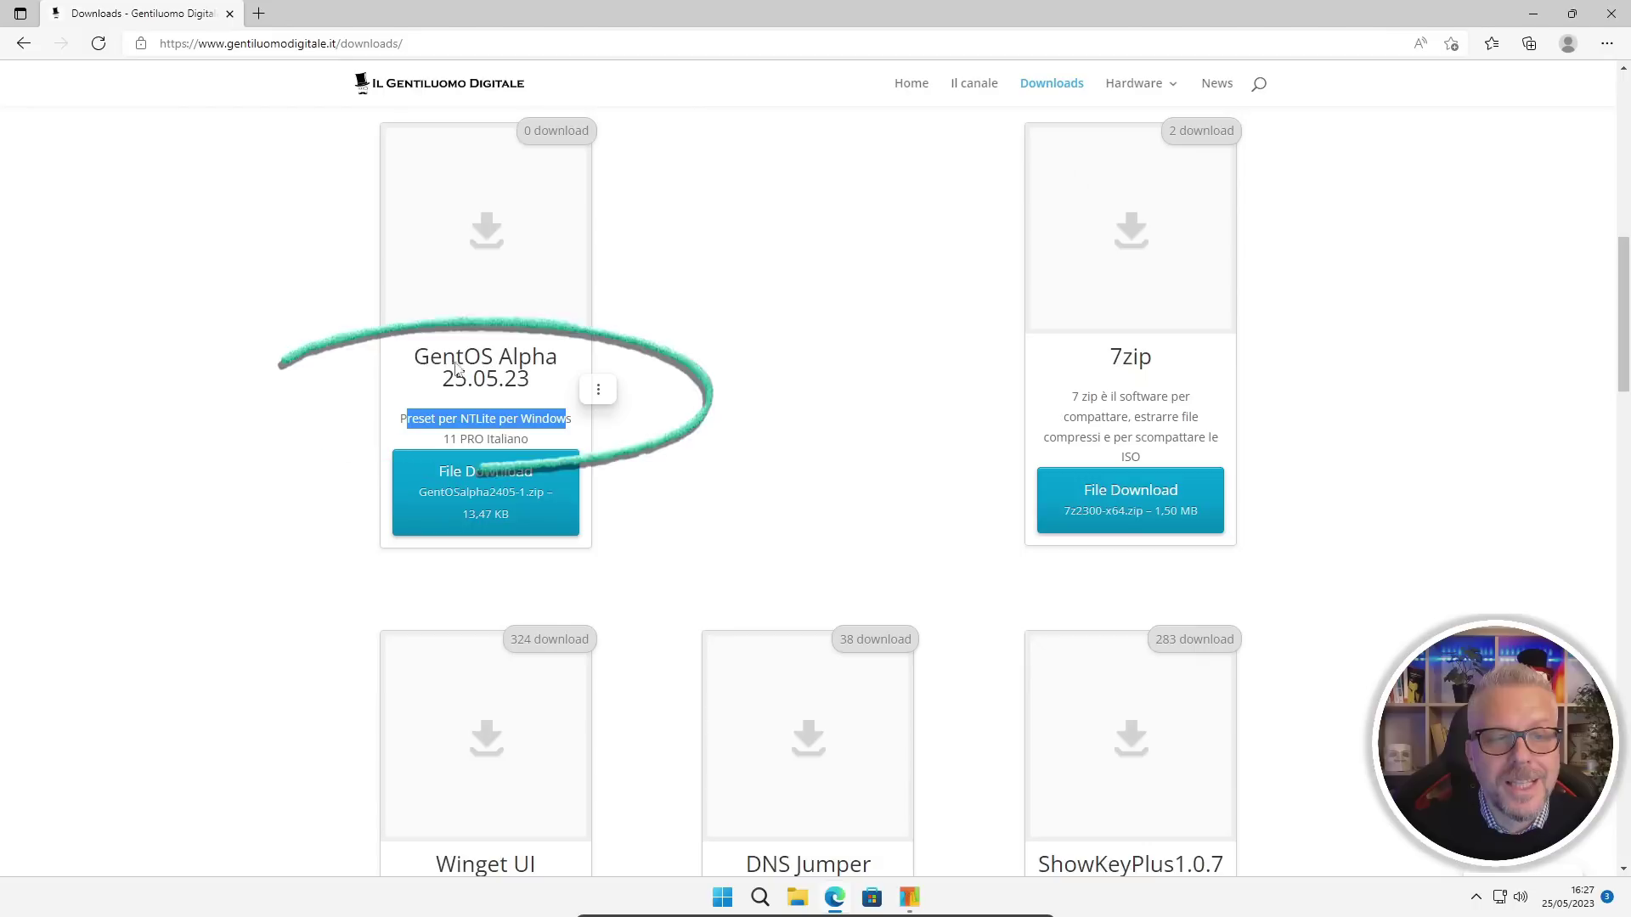
click(417, 360)
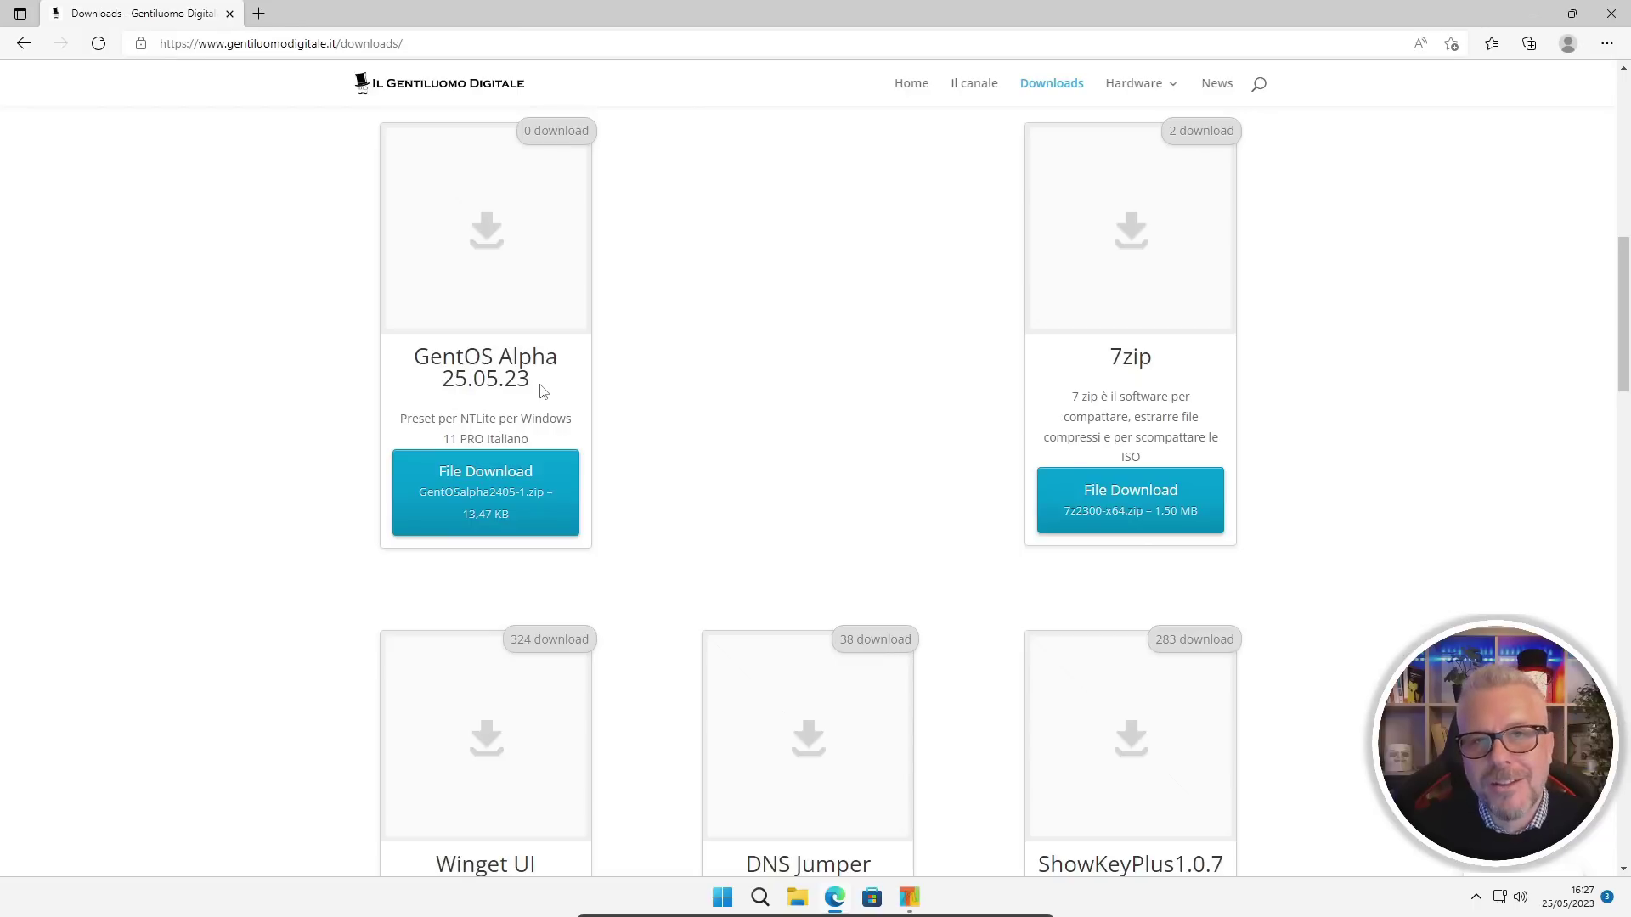
click(483, 497)
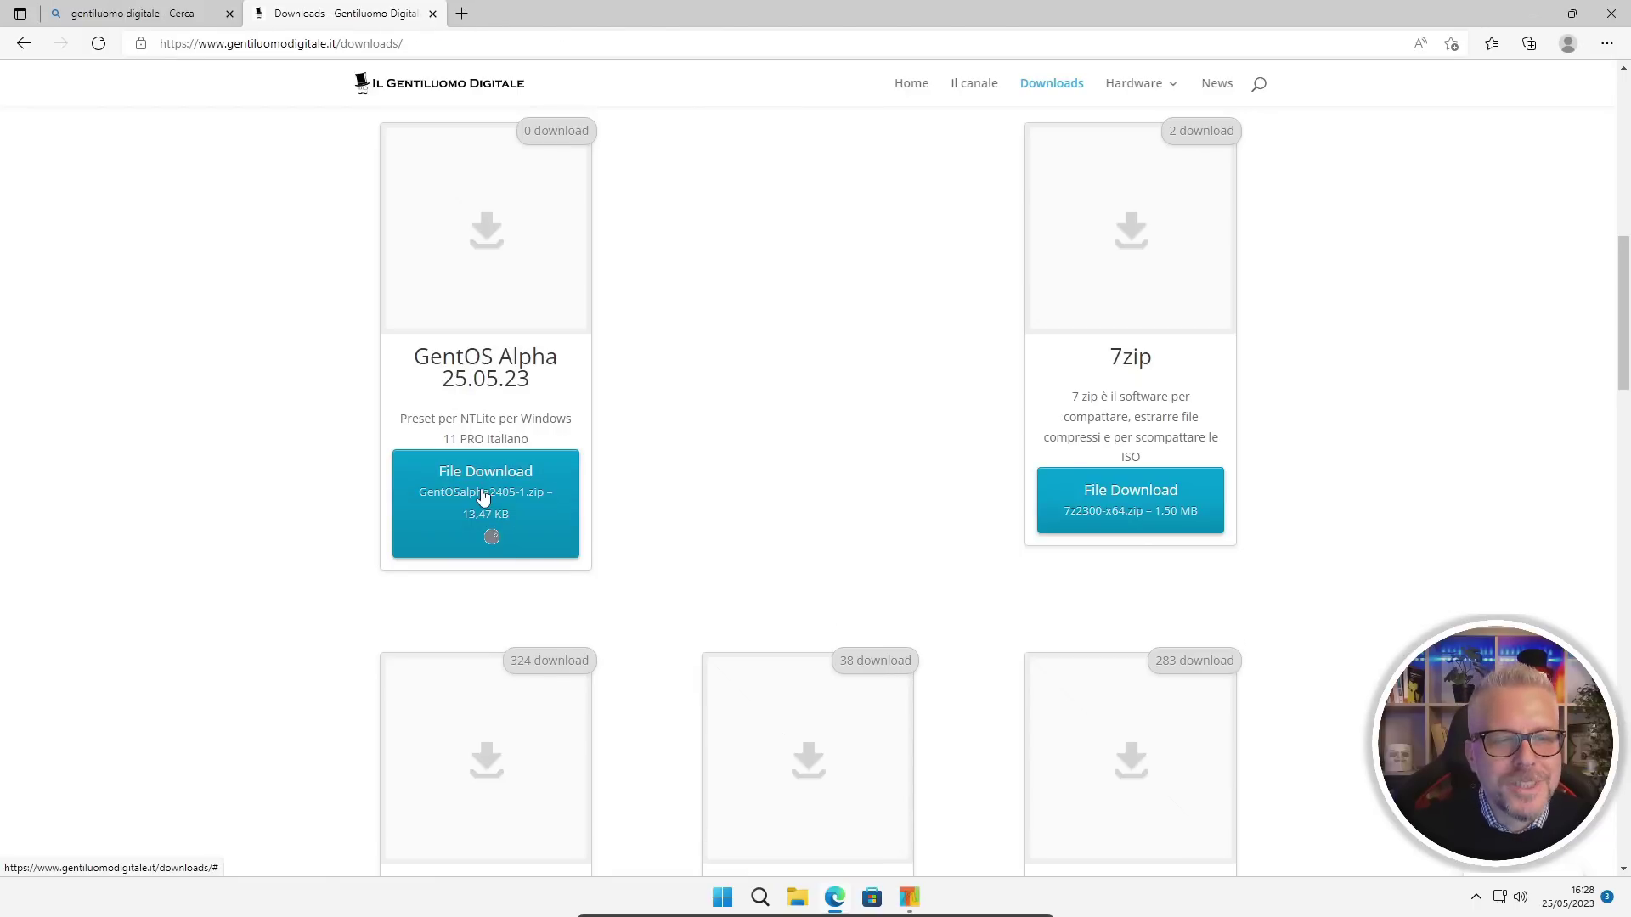
Show the downloaded GentOSalpha2405-1.zip in its folder, move it to the desktop, and close the folder window
mouse_move(1285, 127)
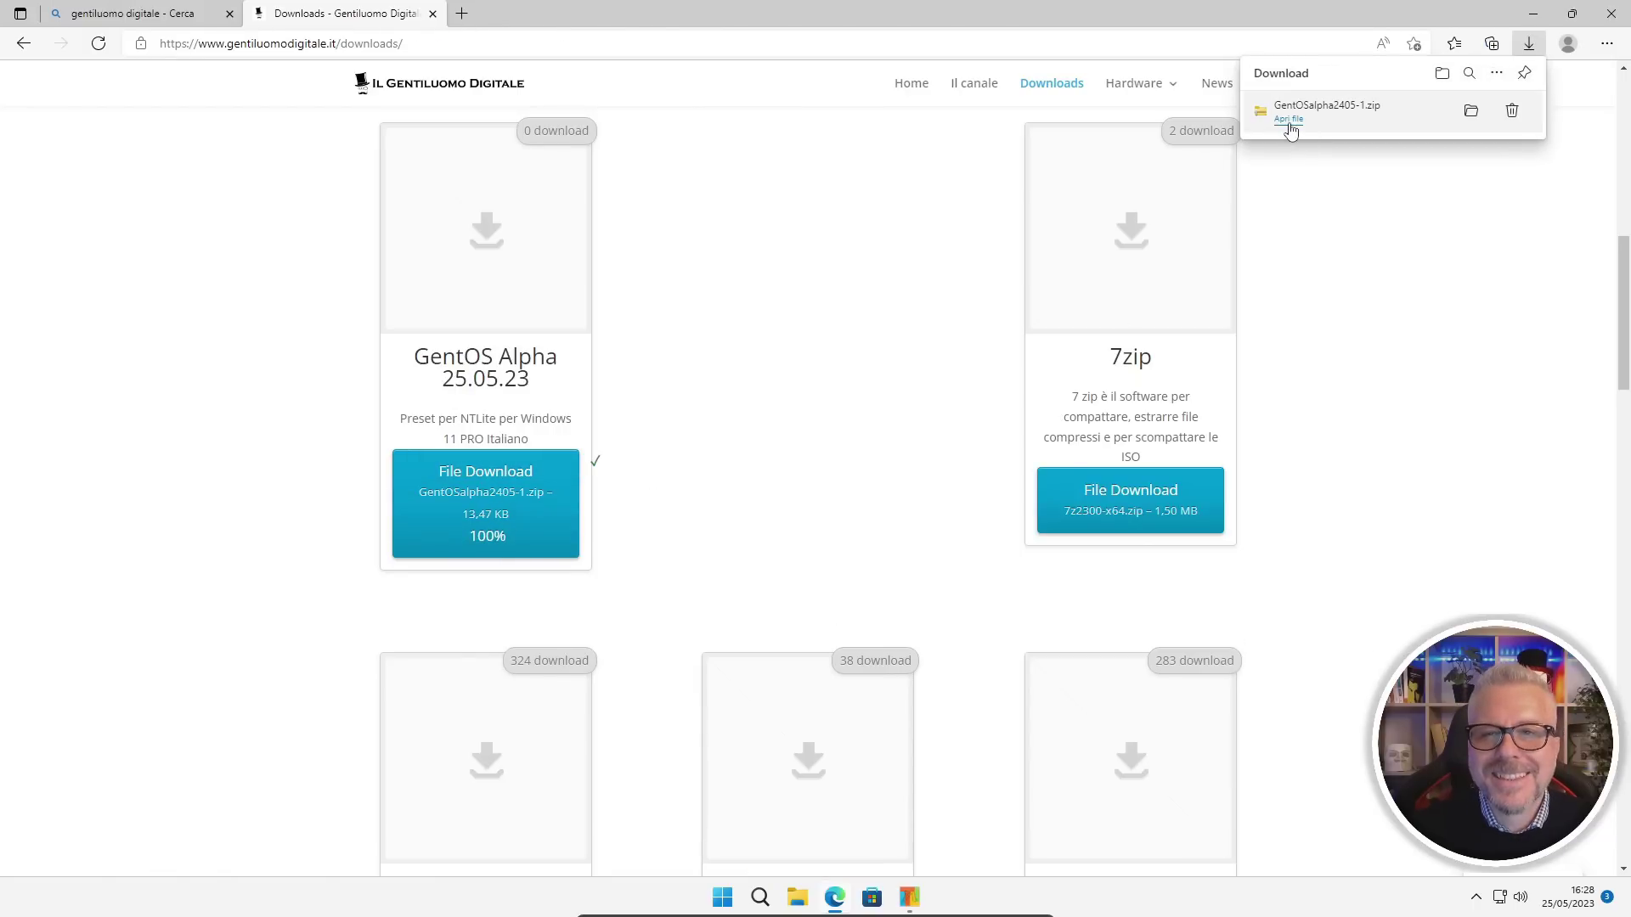
click(1471, 120)
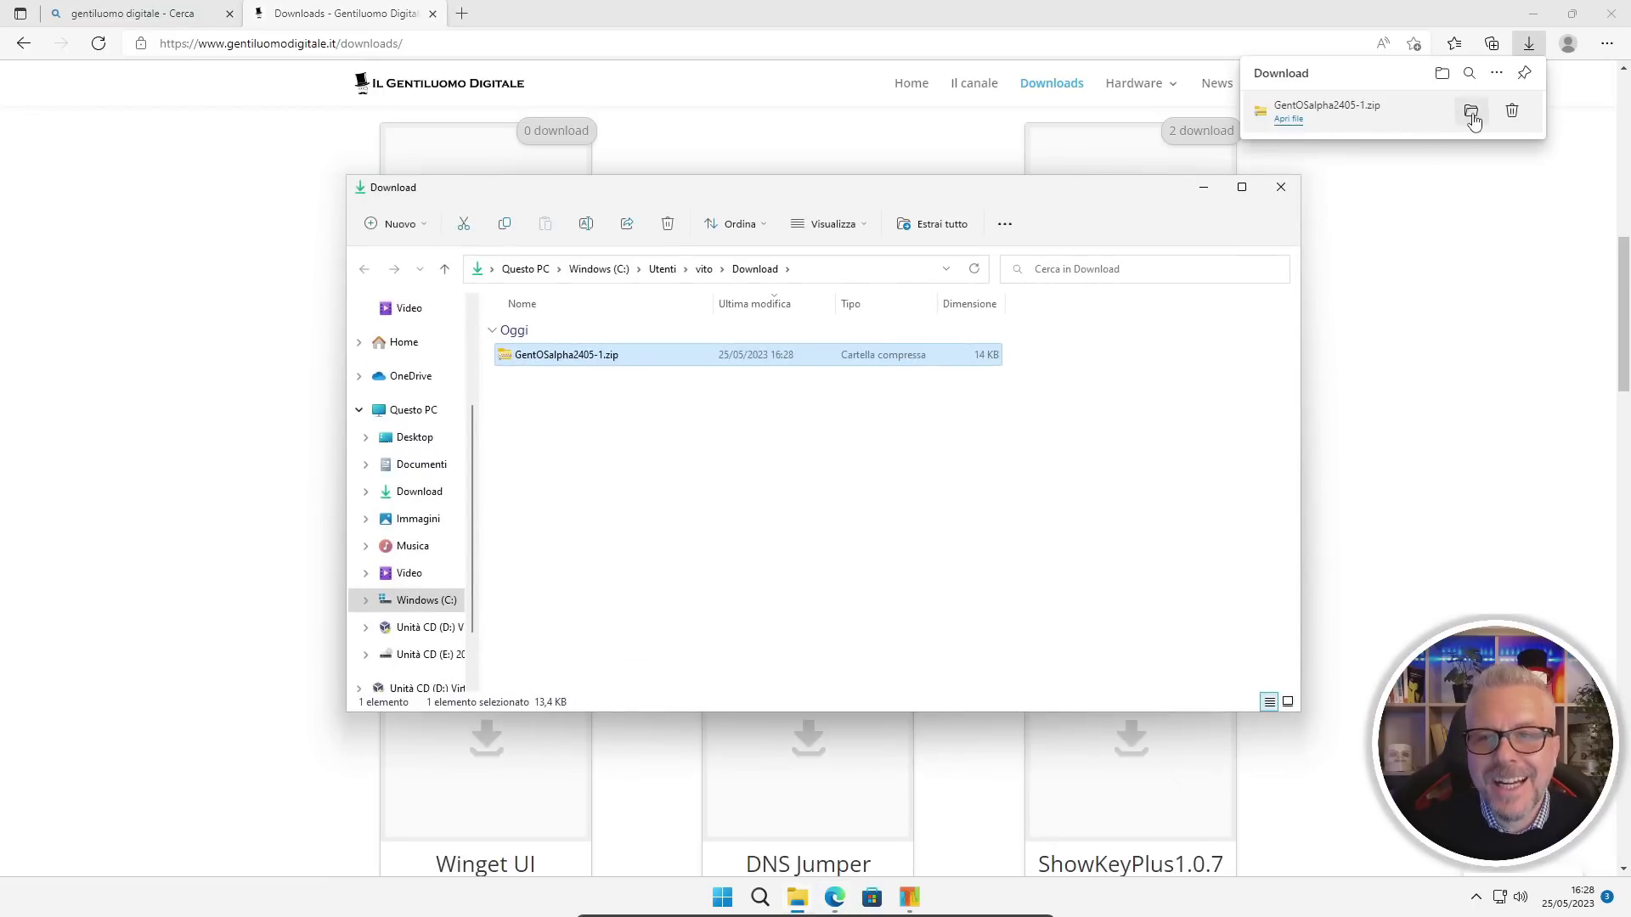
click(1495, 14)
click(1533, 14)
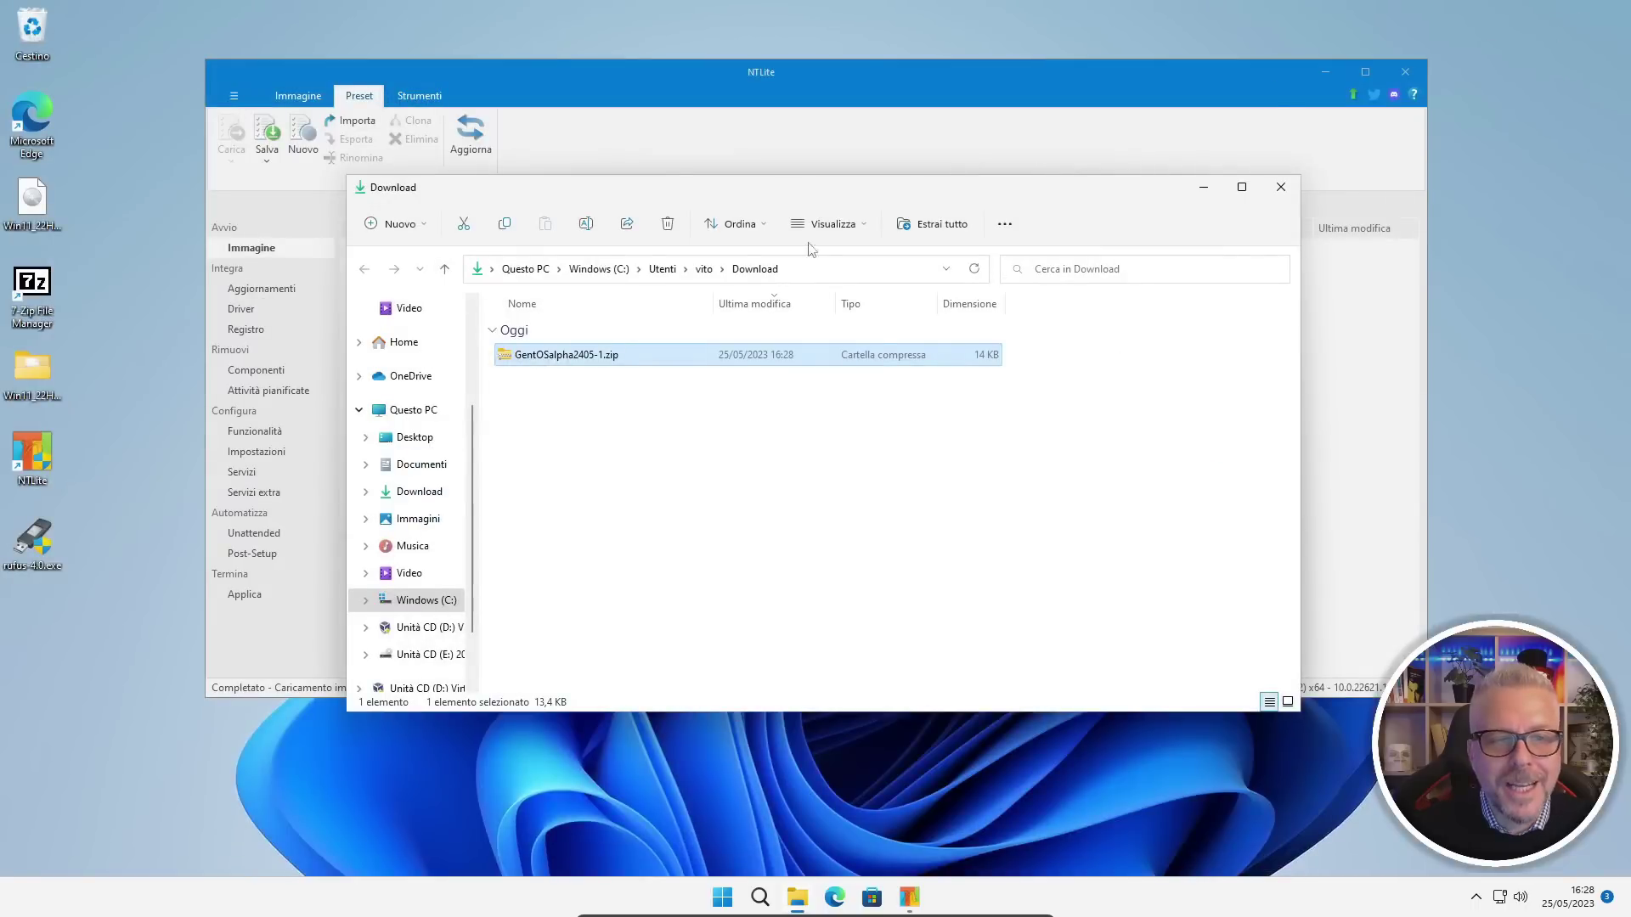
drag(535, 361, 19, 620)
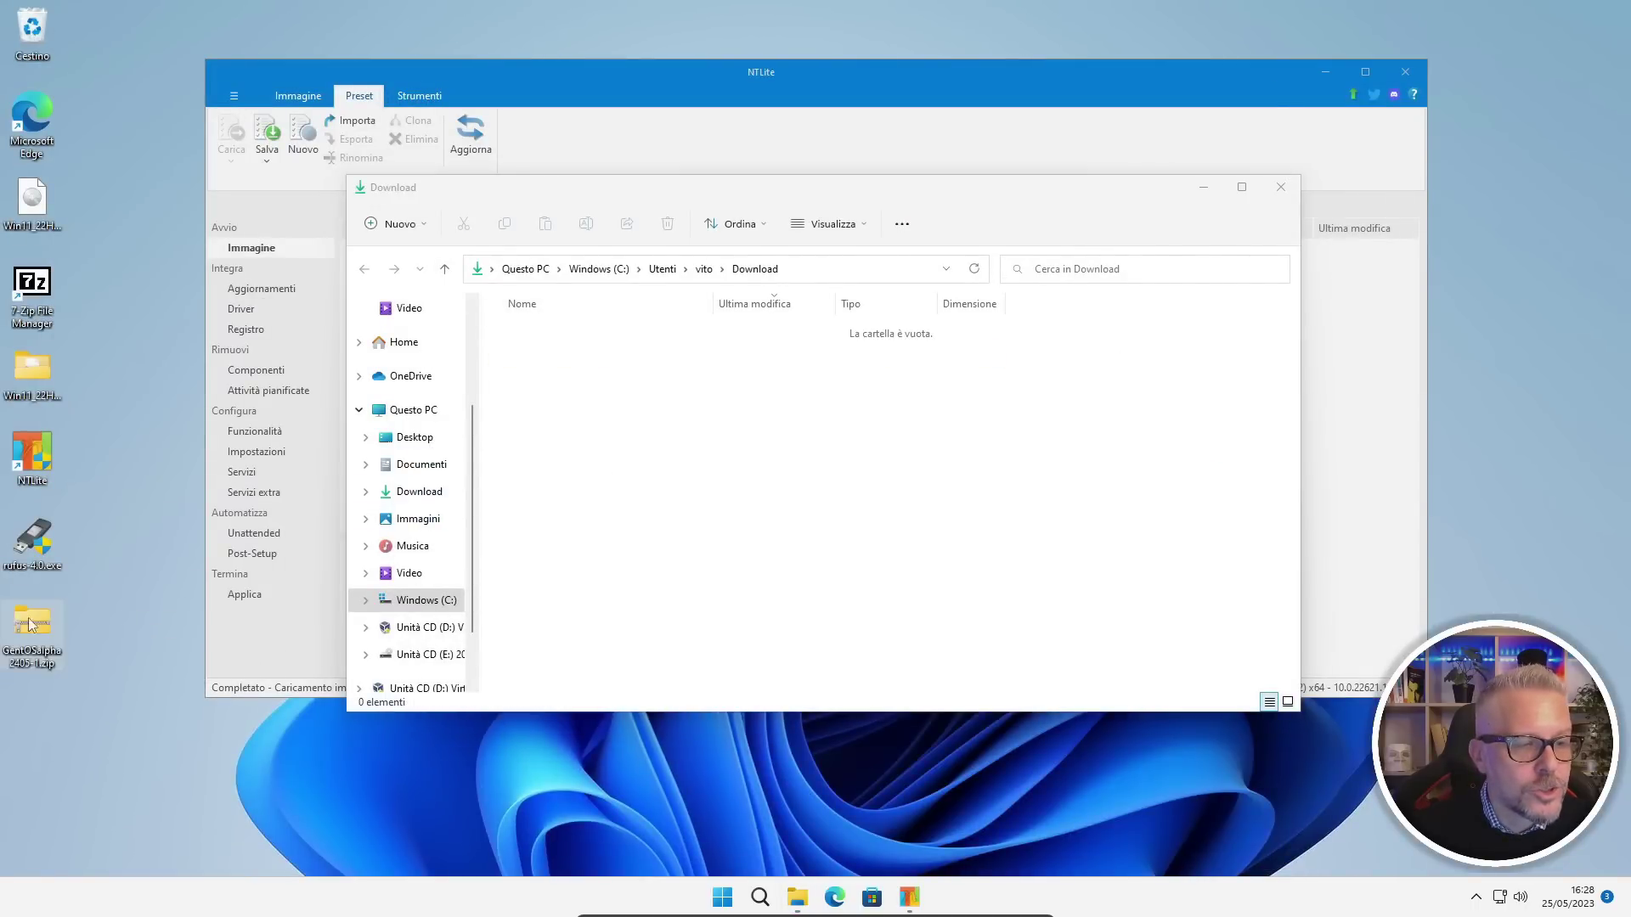
click(1280, 187)
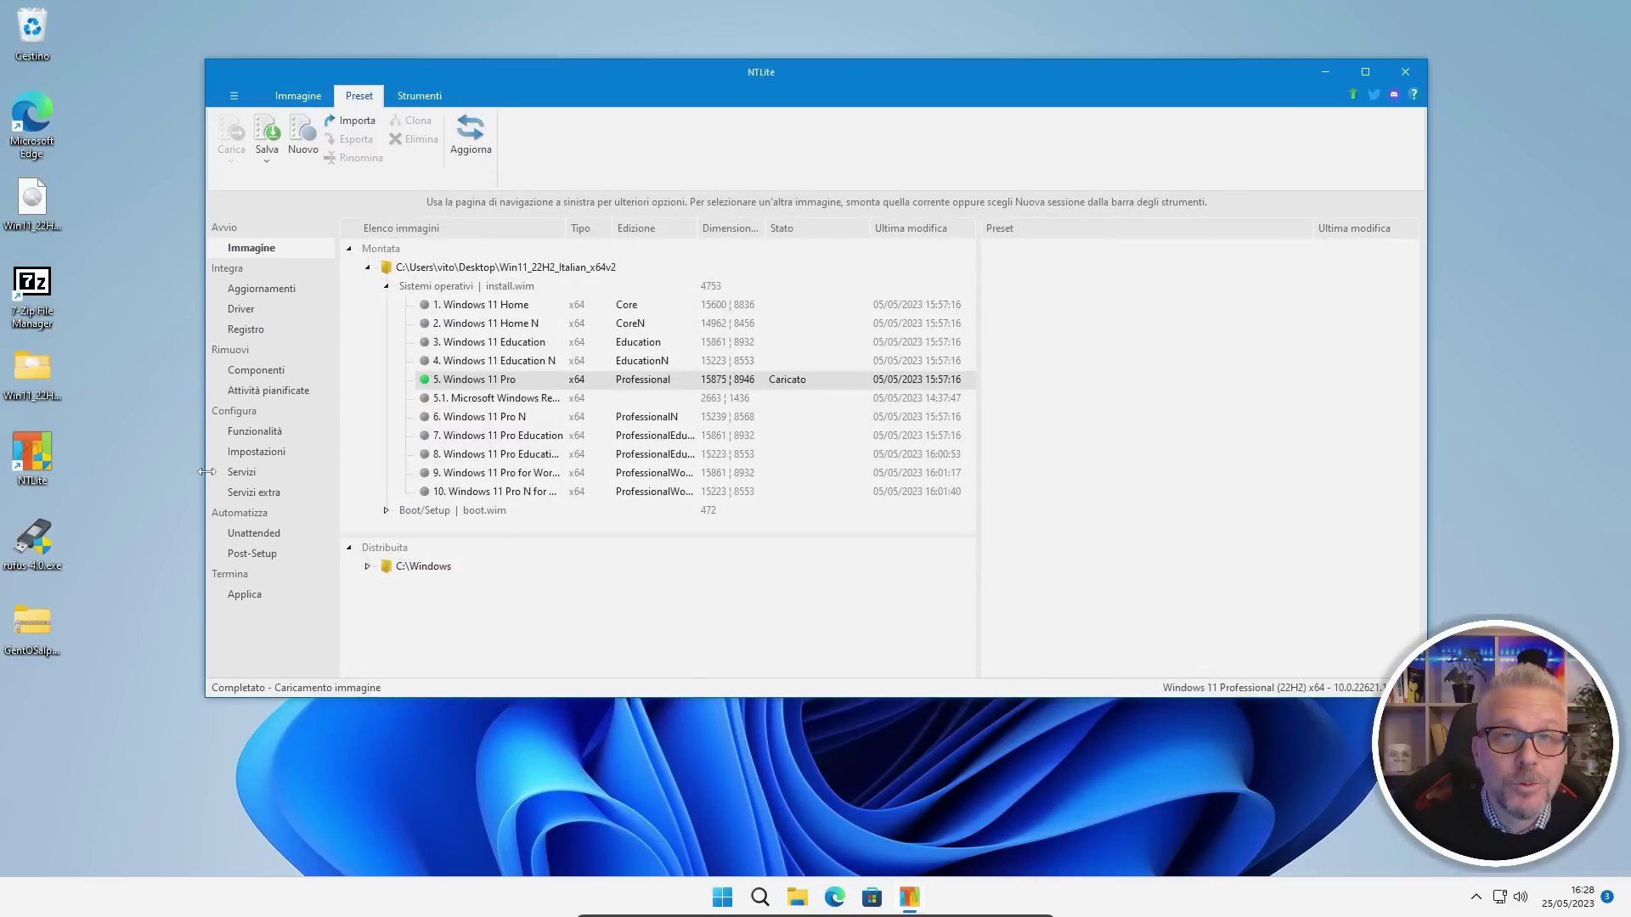
Extract the GentOSalpha2405-1.zip archive directly to the desktop, locate GentOSalpha2405.xml among the extracted files, and close the folder window
right_click(26, 629)
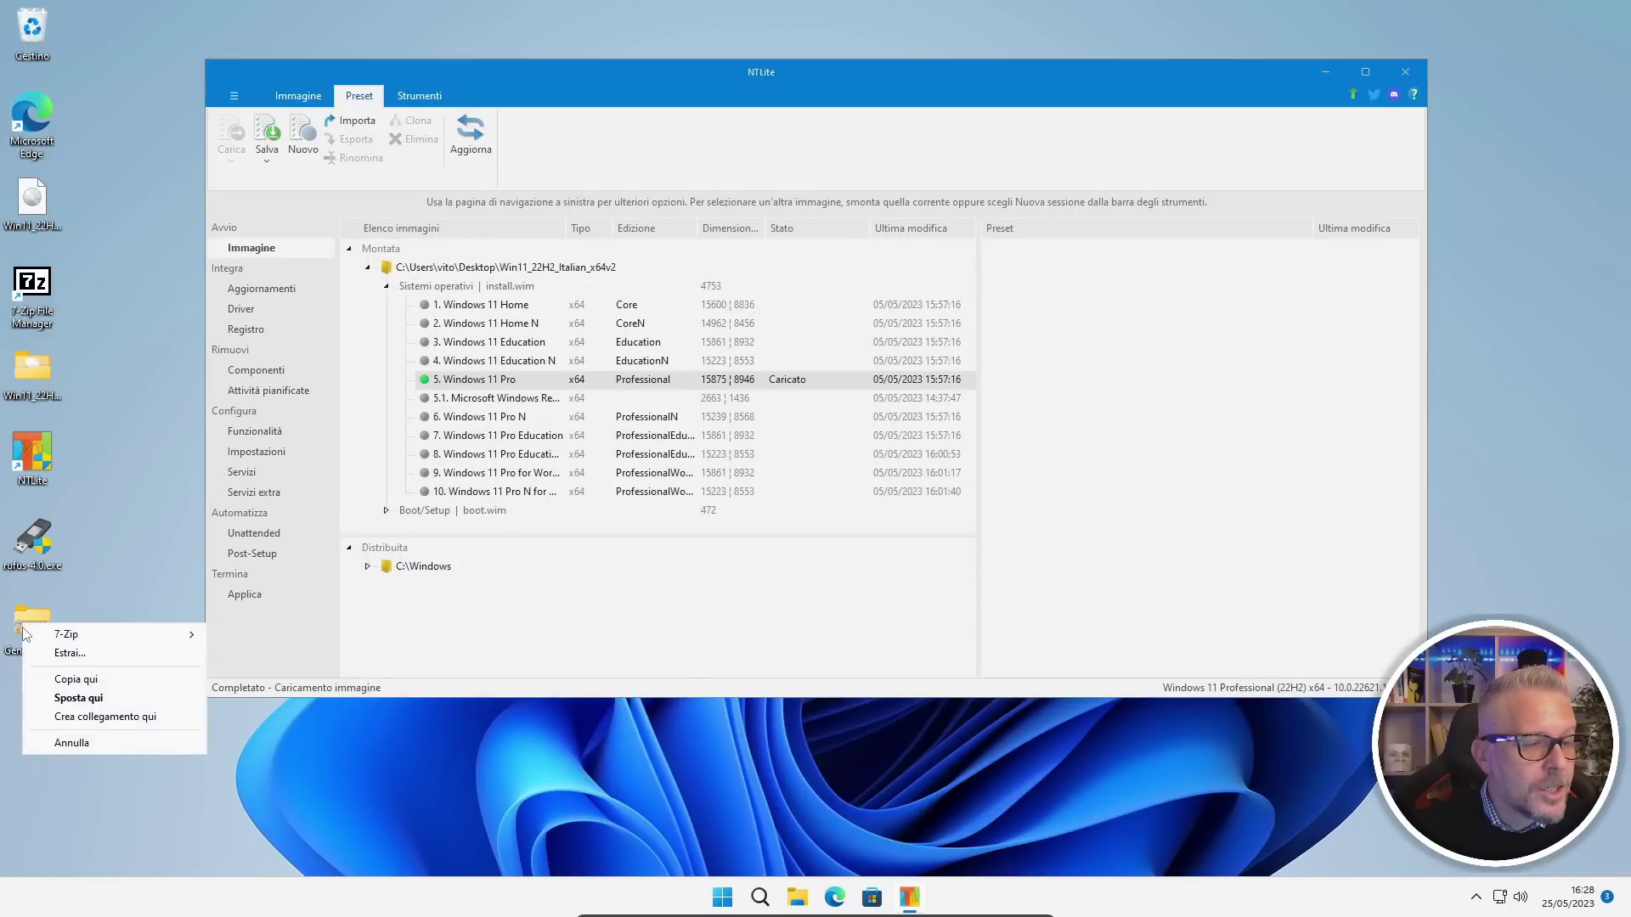
click(76, 655)
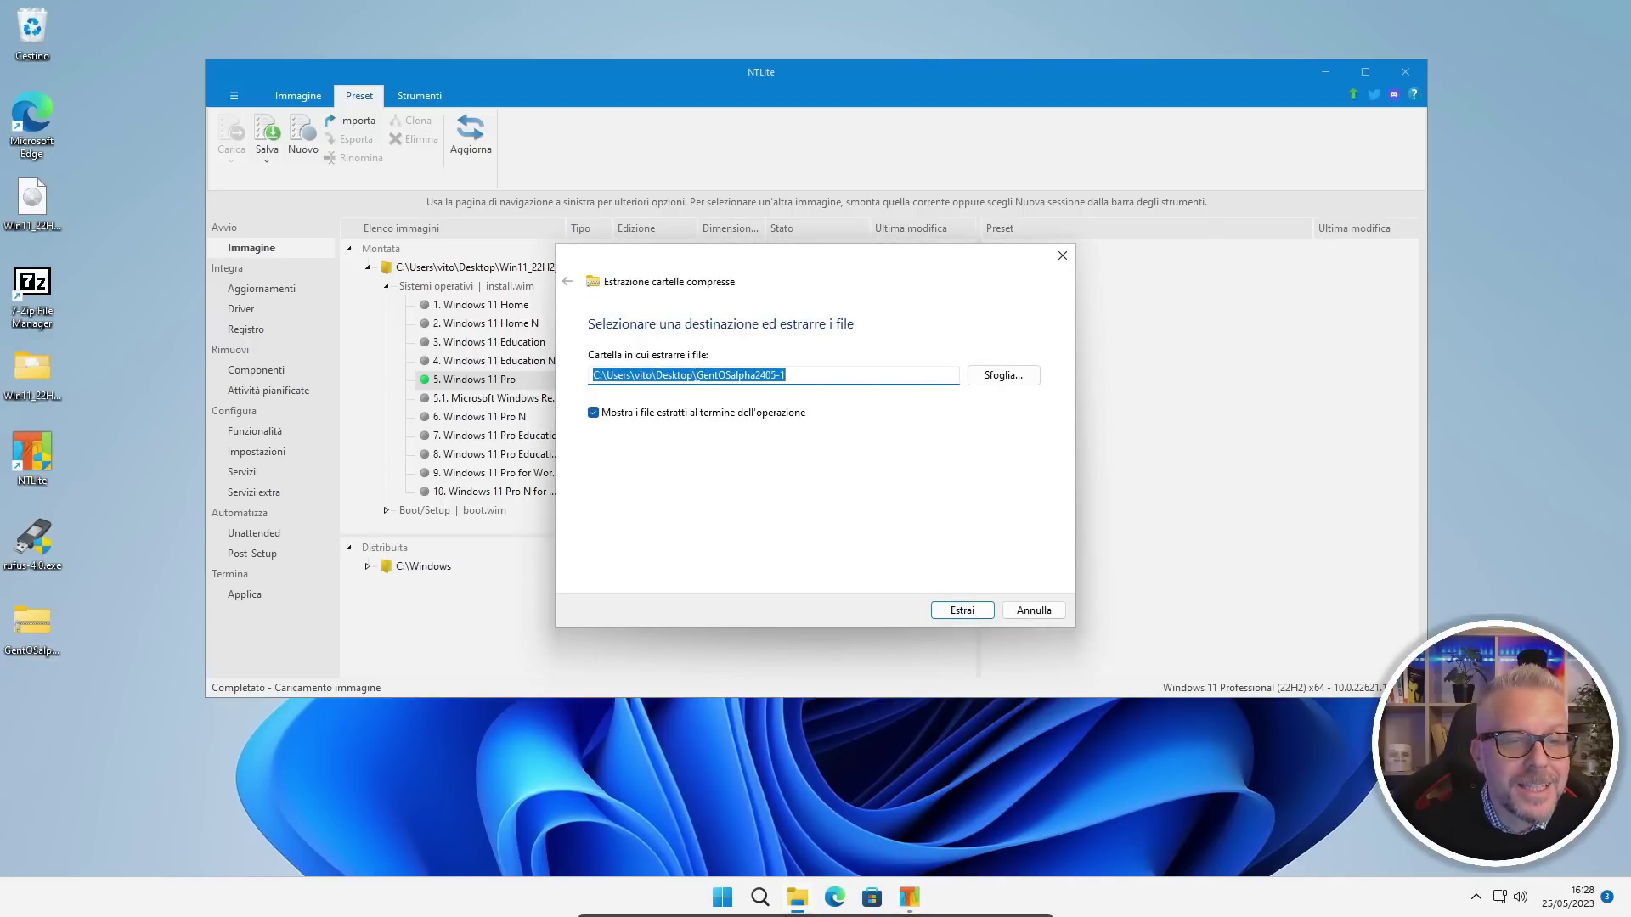
drag(696, 380, 833, 380)
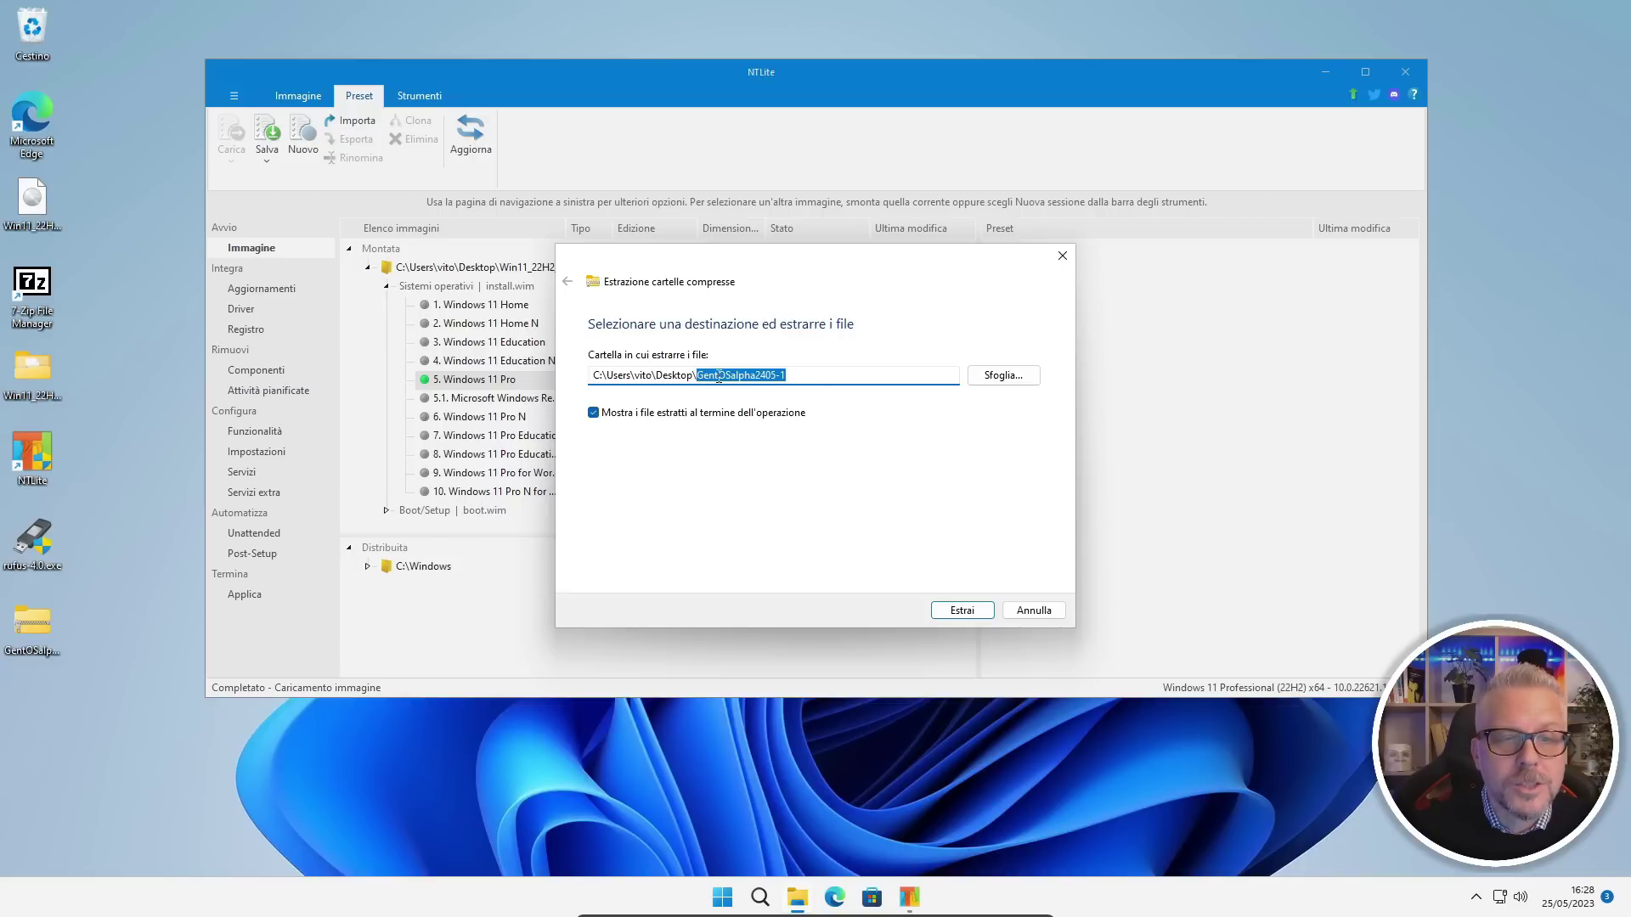
key(BackSpace)
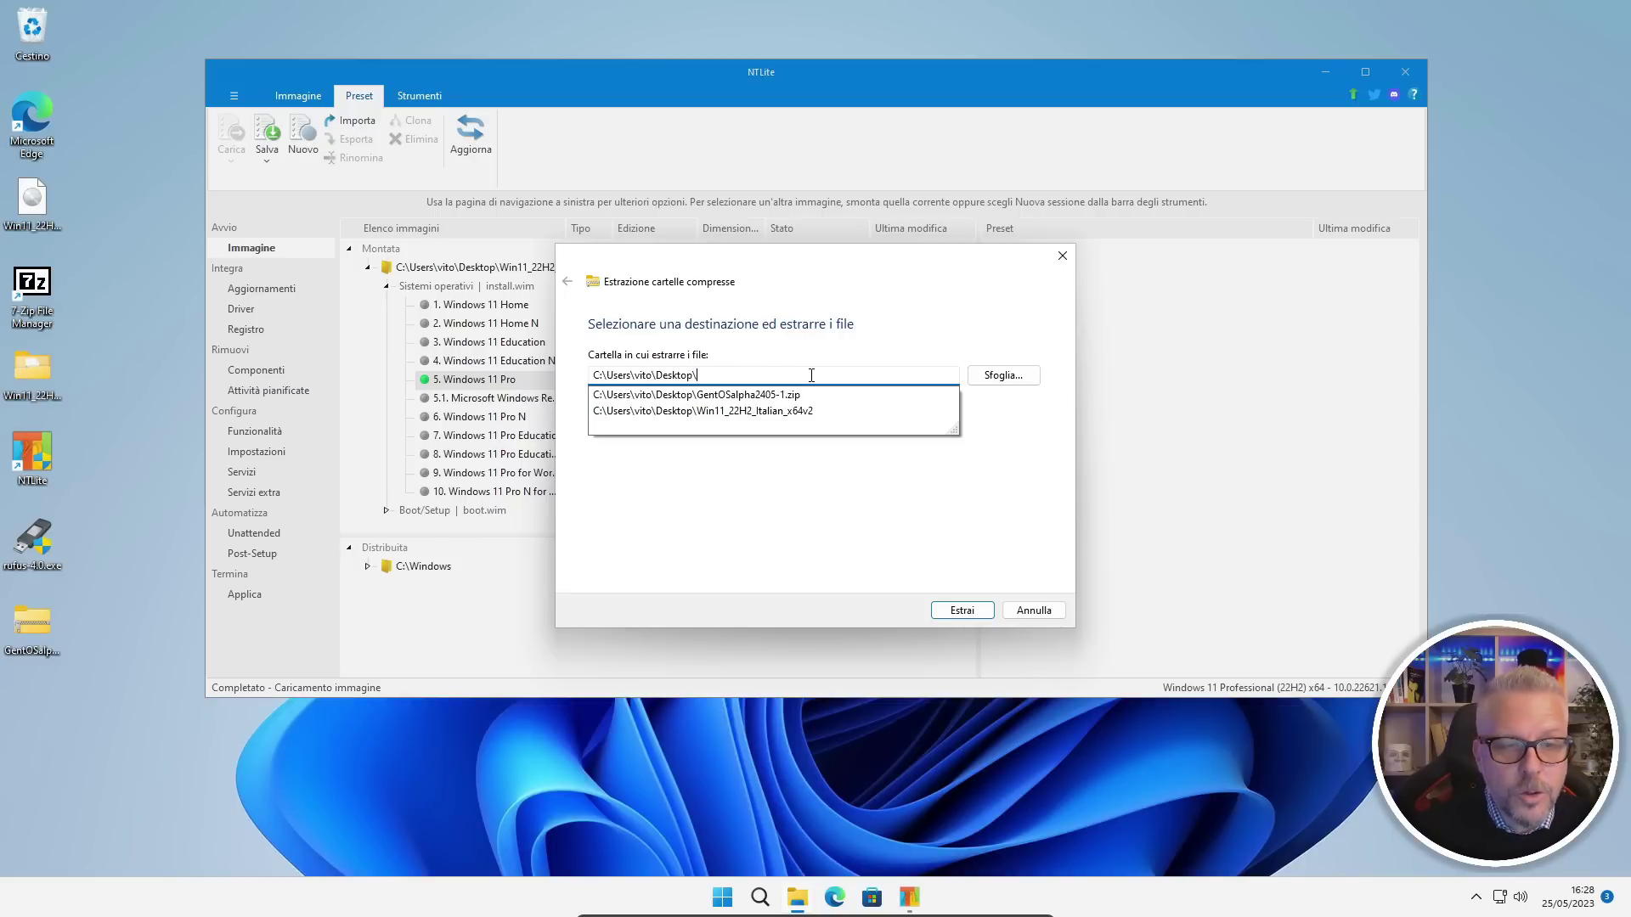
click(963, 610)
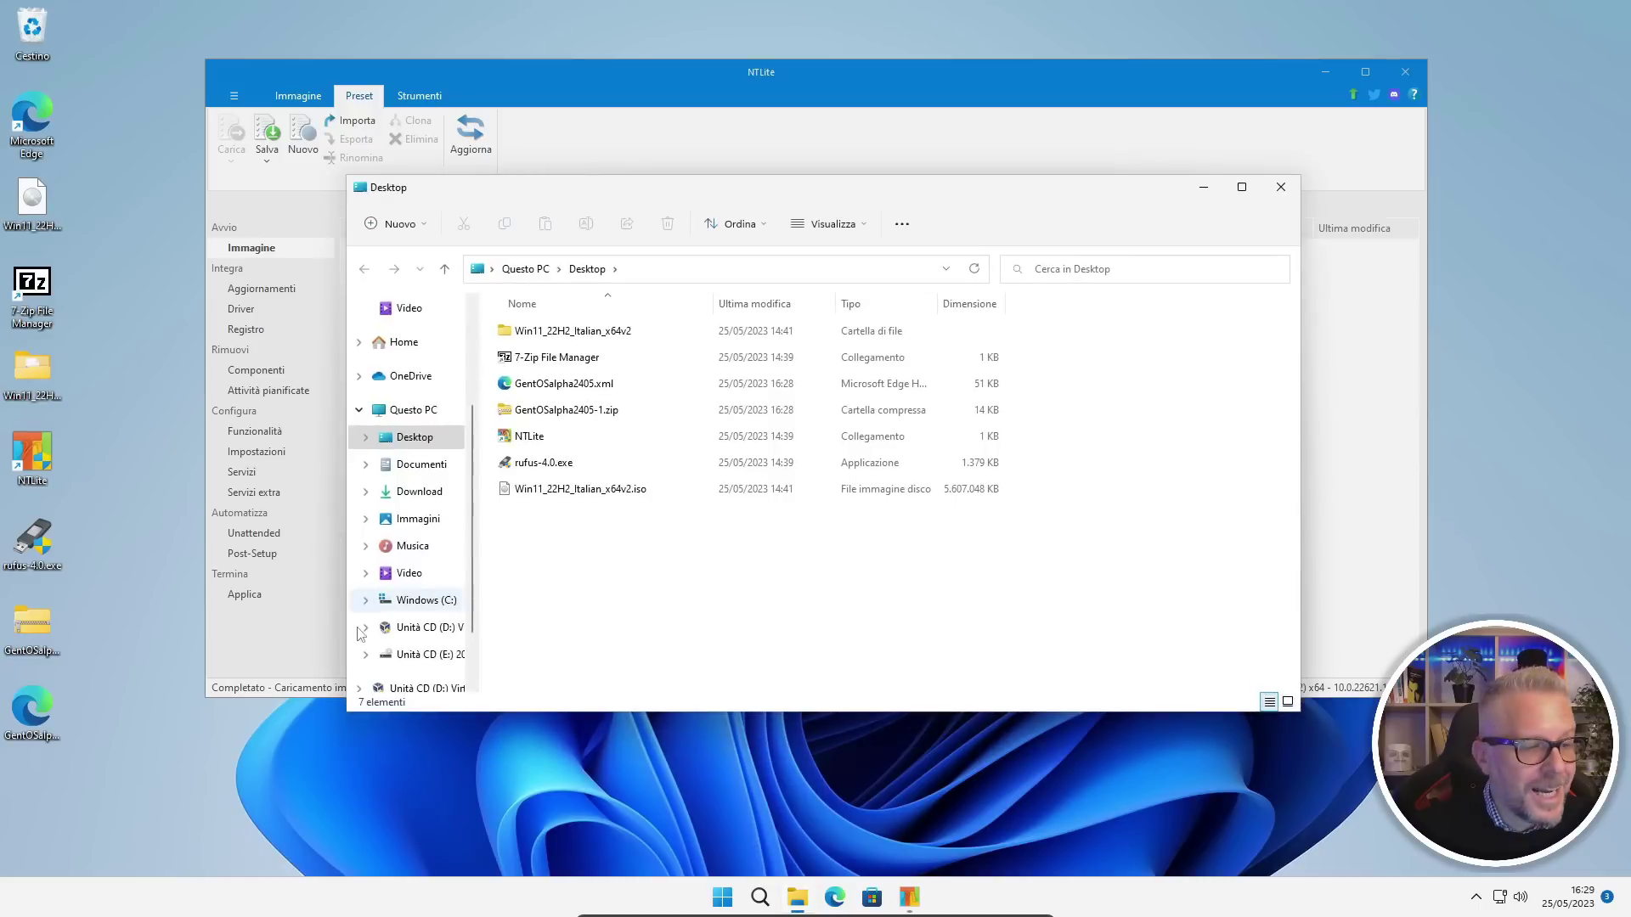
click(543, 386)
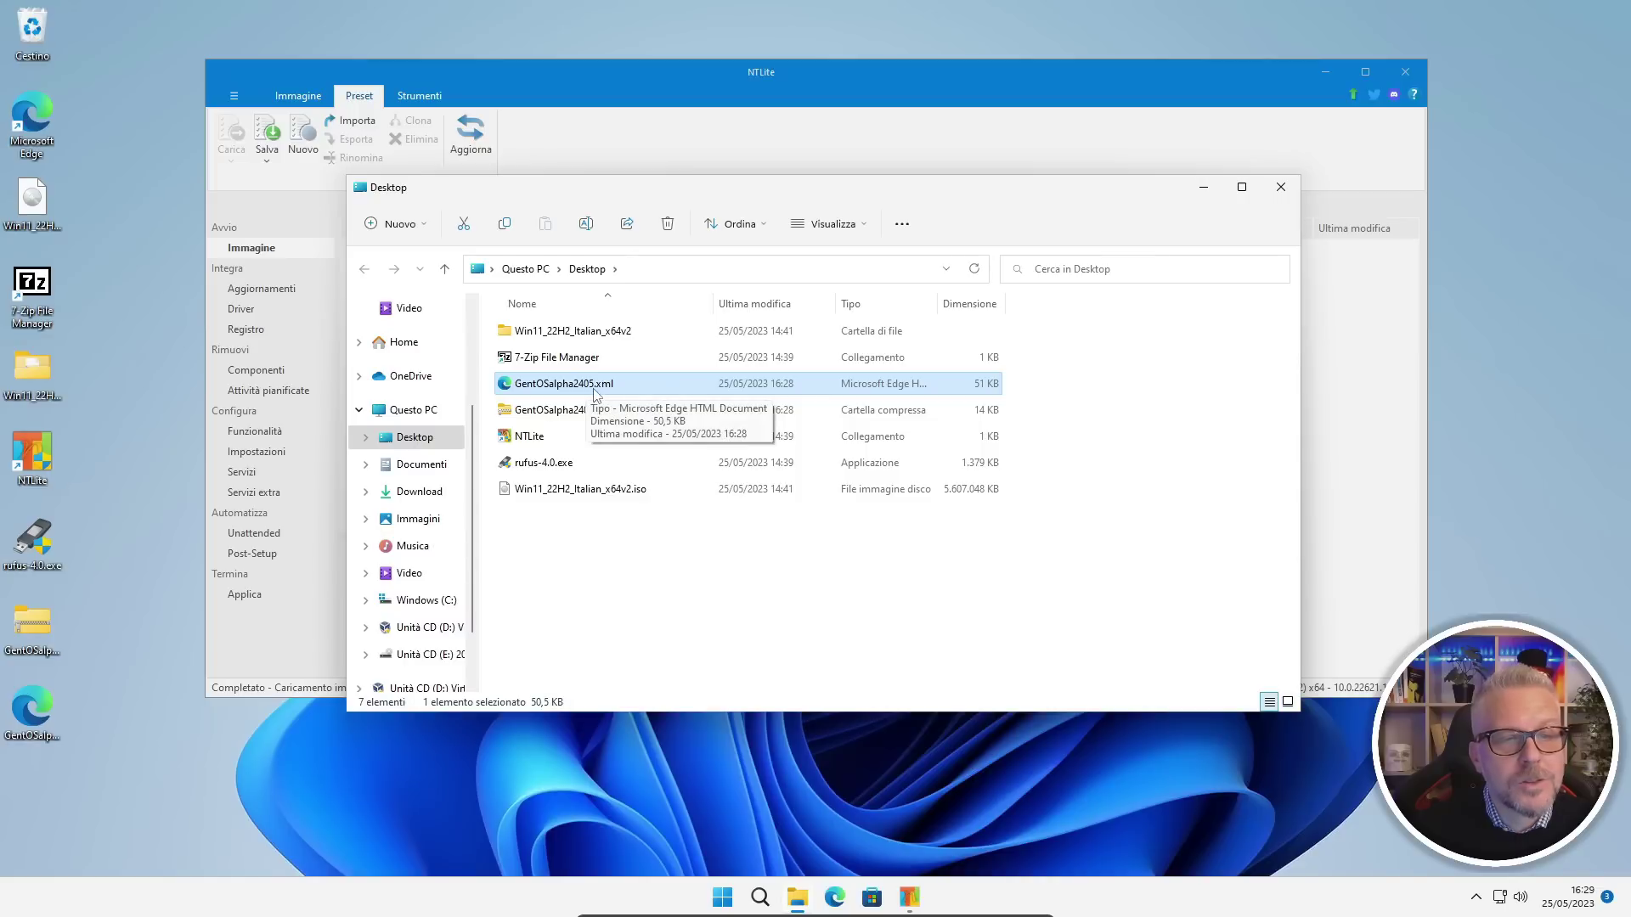
click(1281, 187)
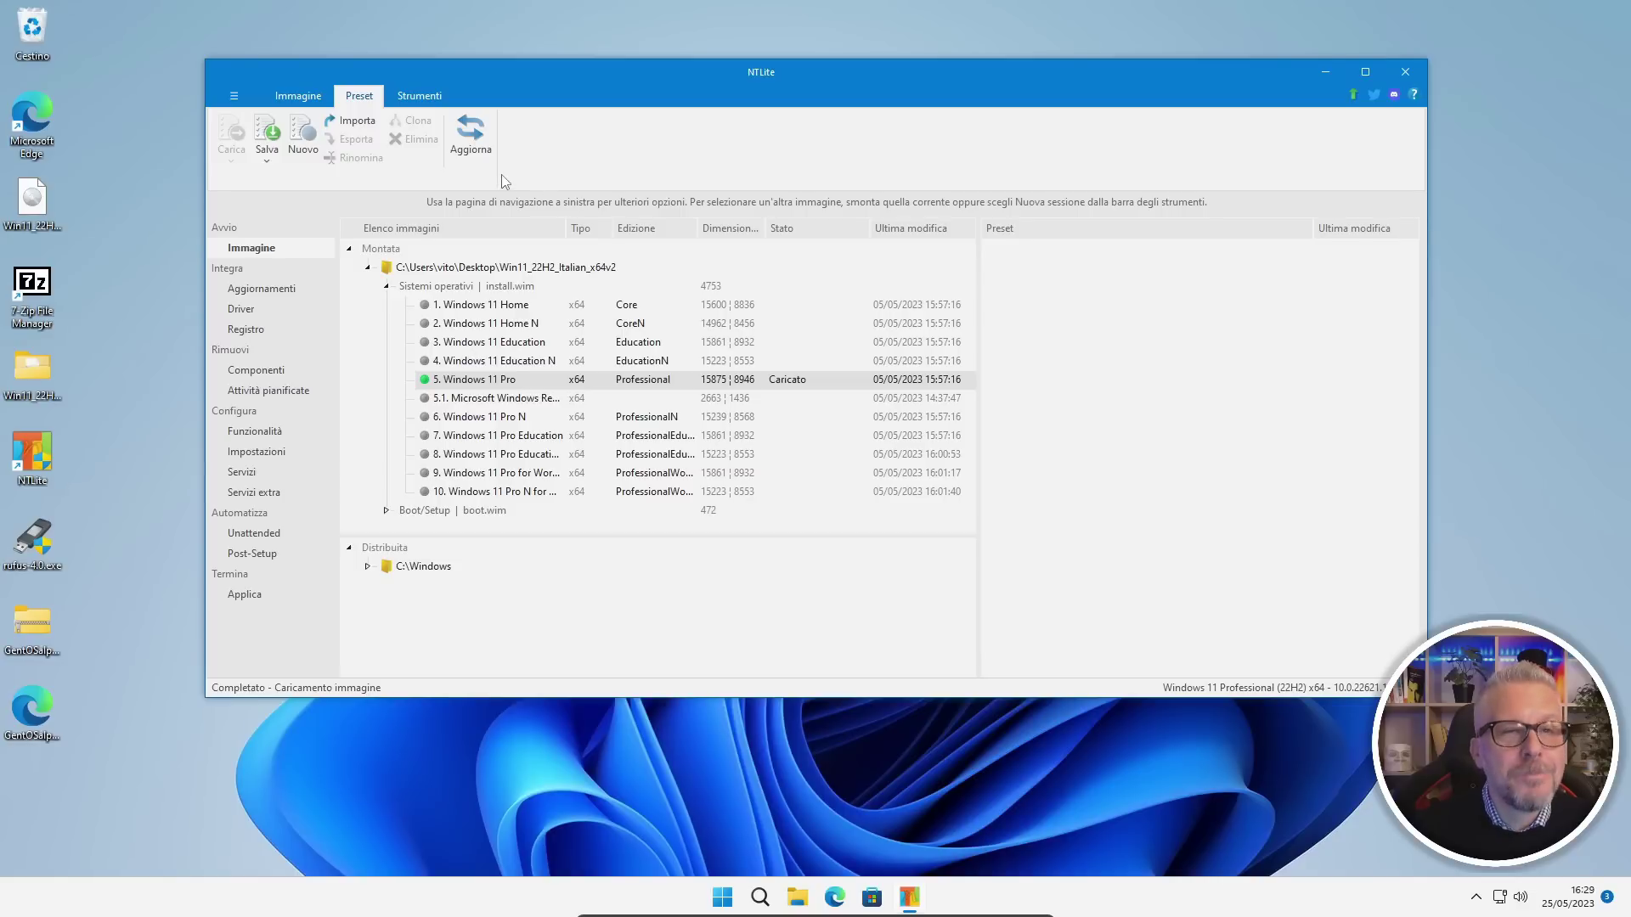
Import the GentOSalpha2405.xml preset from the desktop, keeping GentOSalpha2405 as its destination name
click(348, 120)
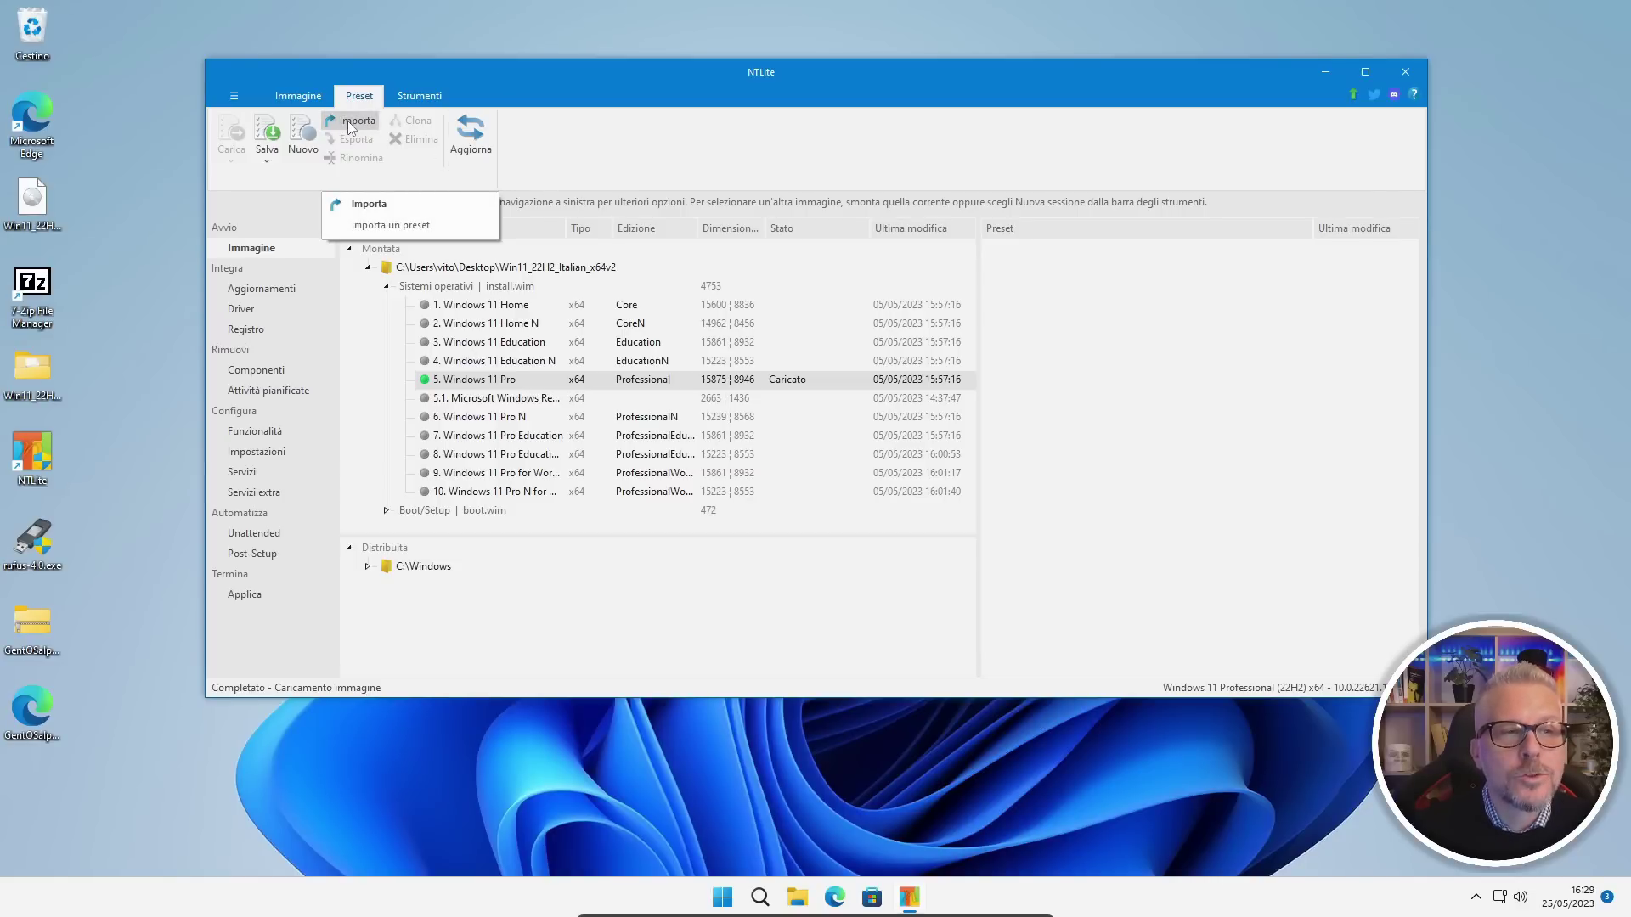
click(348, 122)
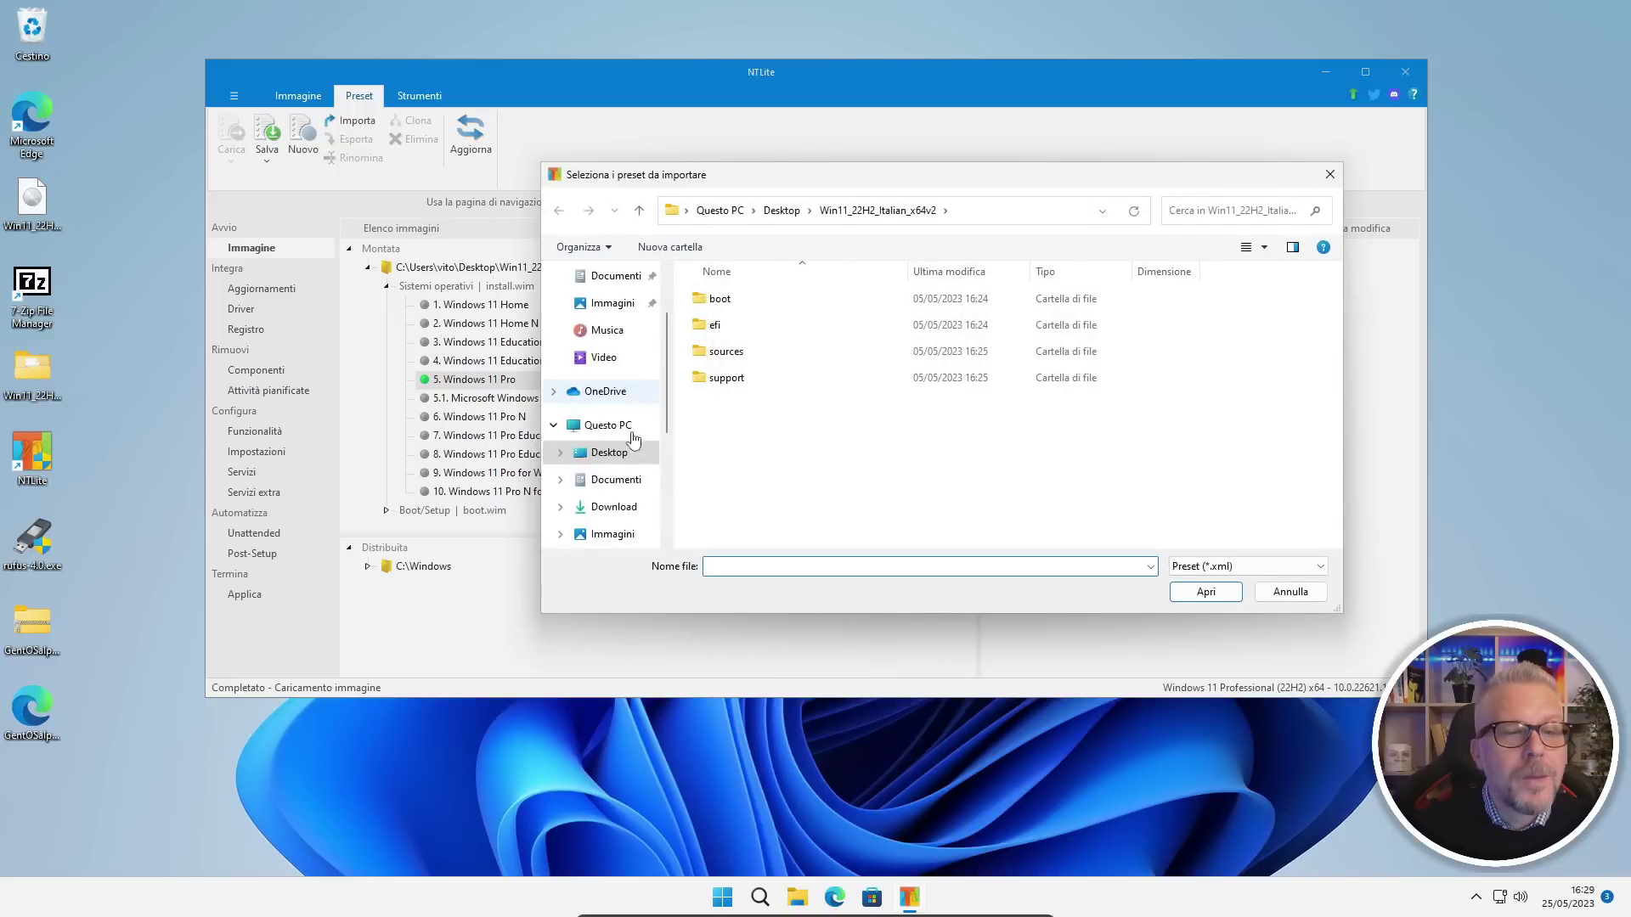
click(618, 457)
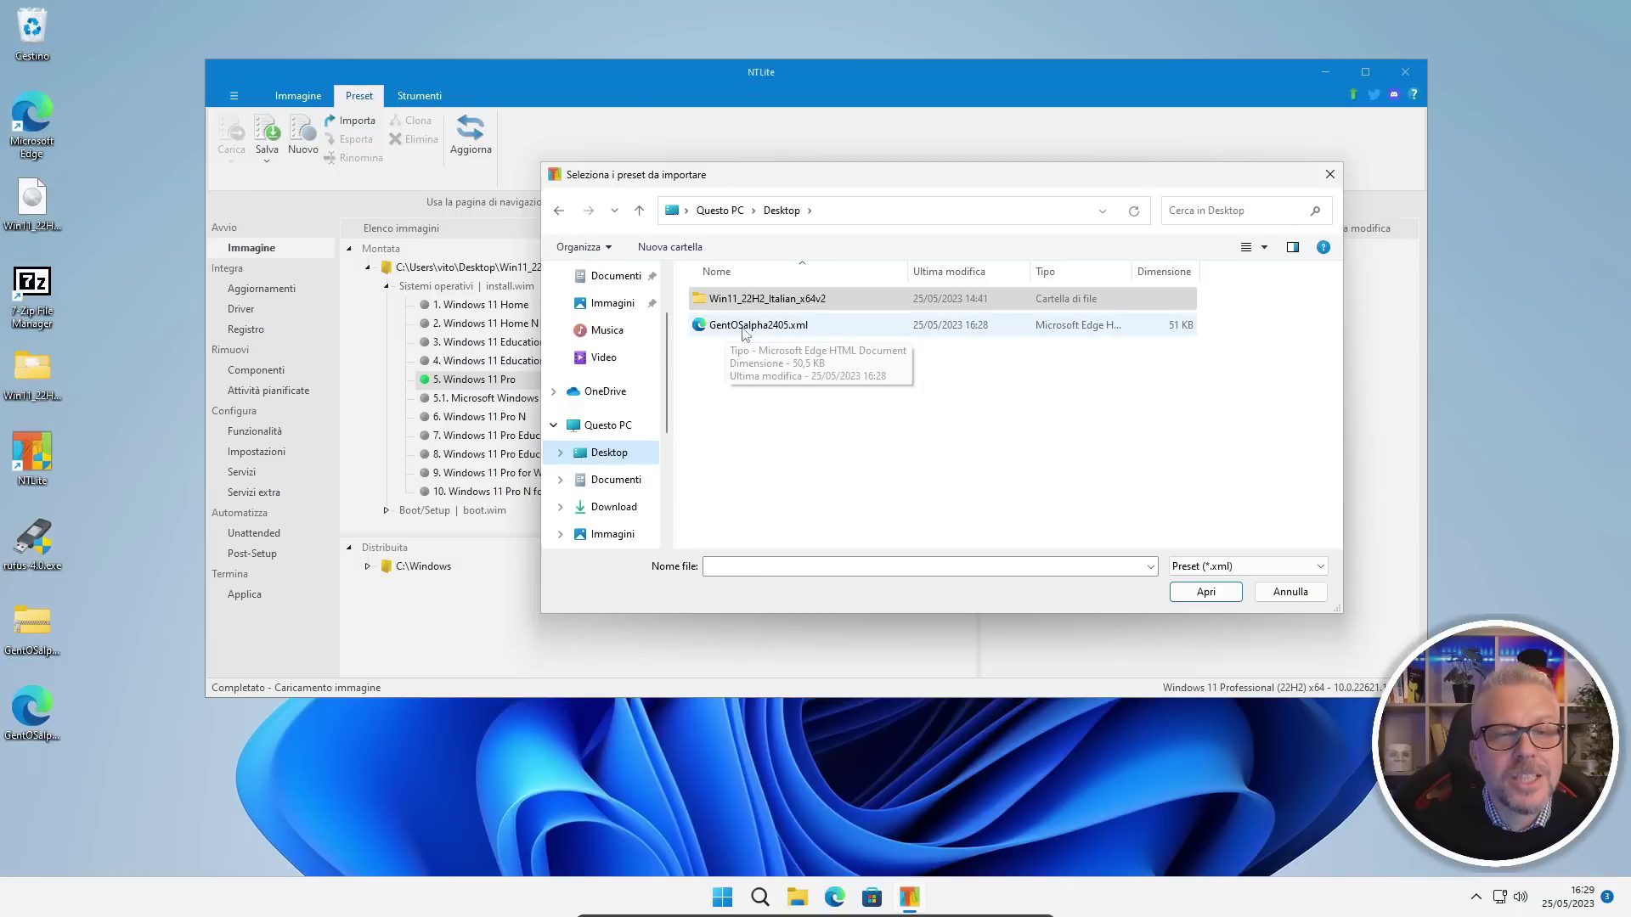
click(790, 329)
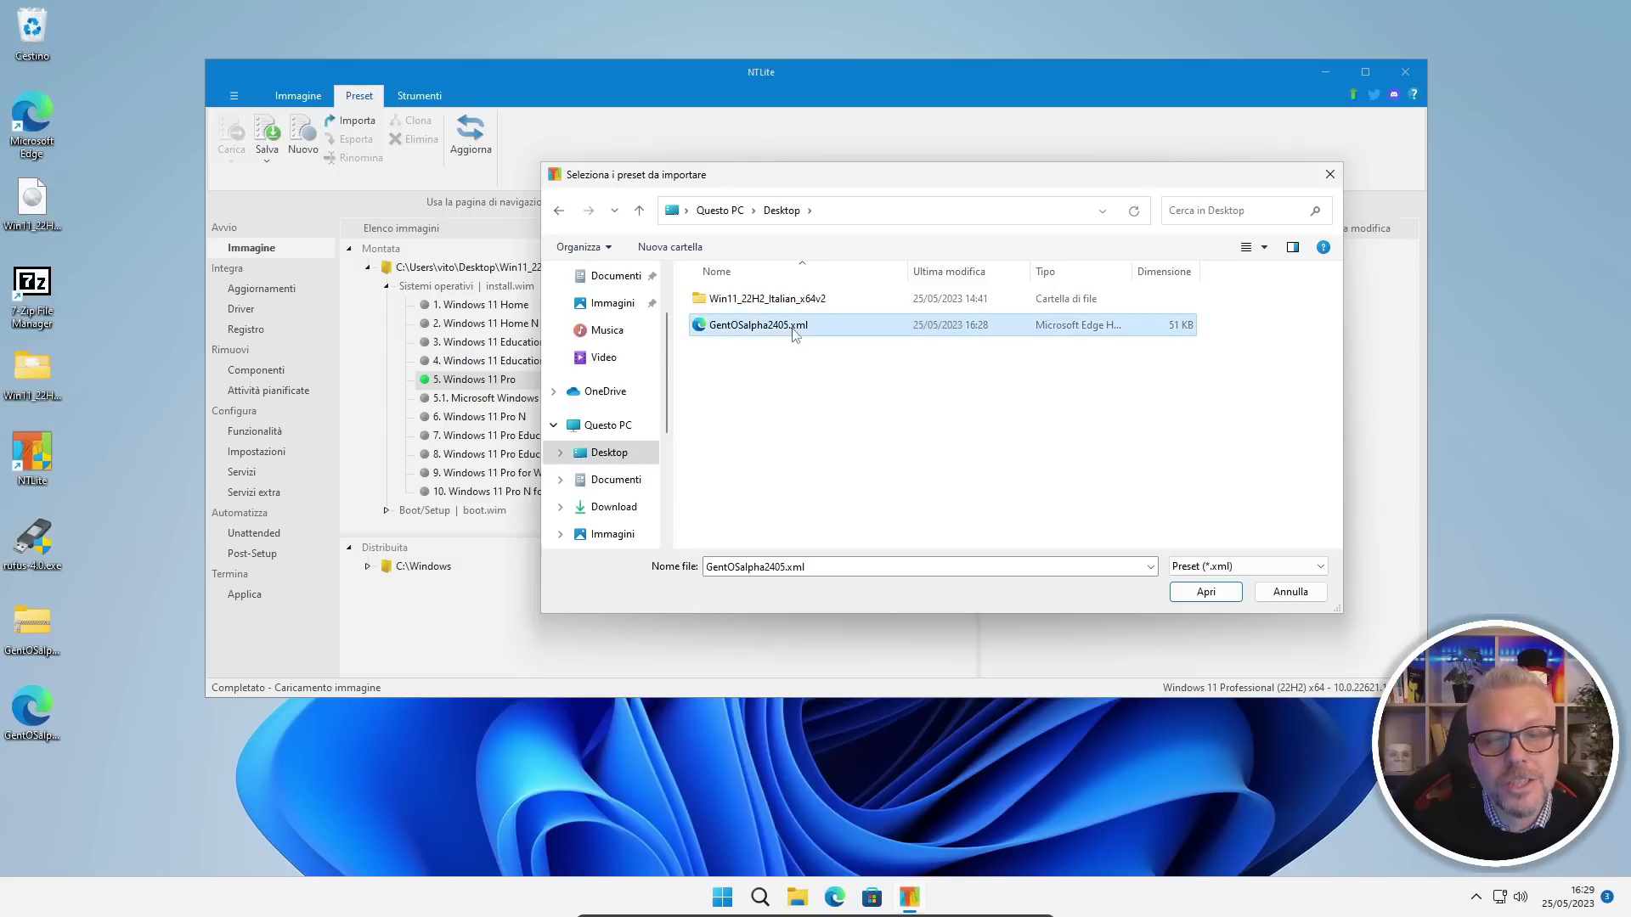
click(1206, 592)
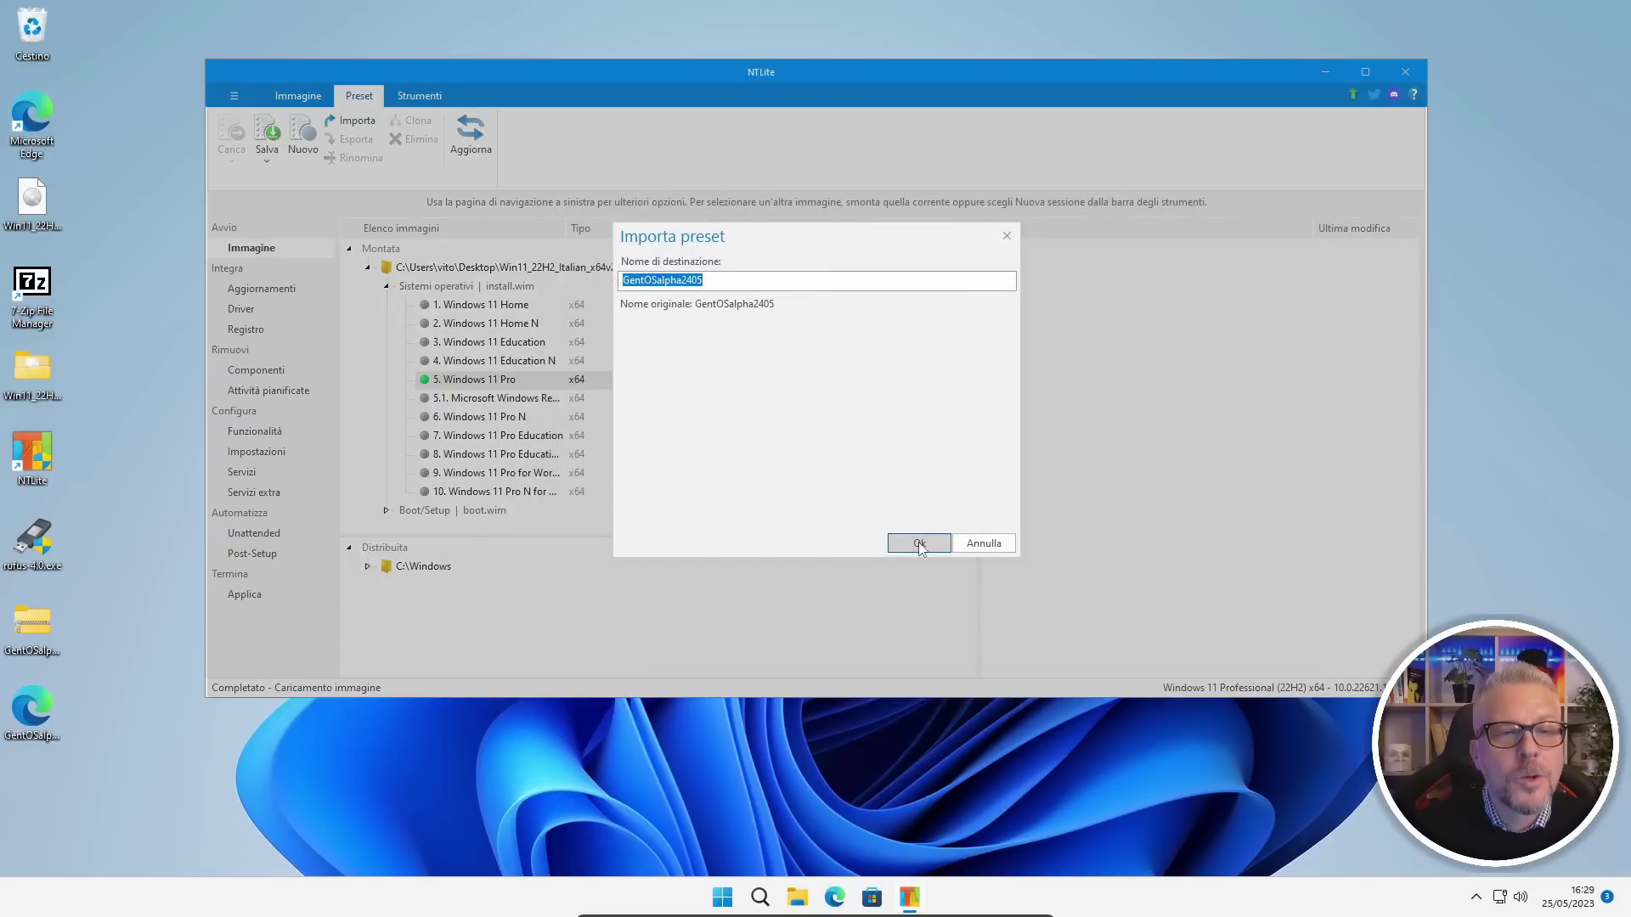
click(919, 544)
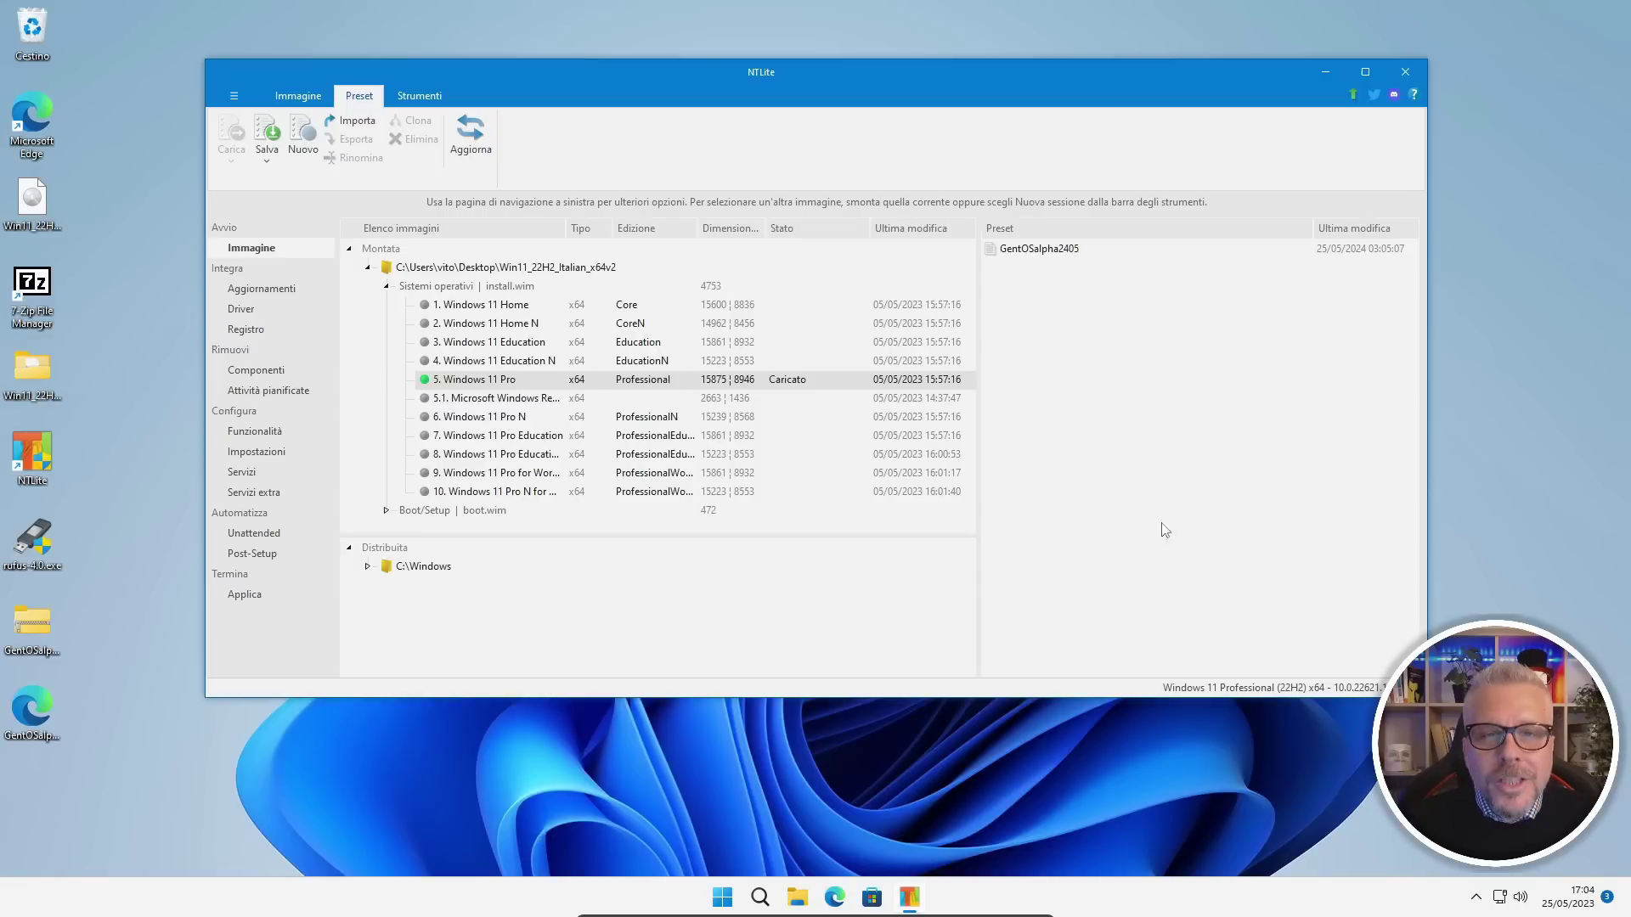
Load the GentOSalpha2405 preset onto the Windows 11 Pro image with the overwrite option (Sovrascrivi)
click(1047, 252)
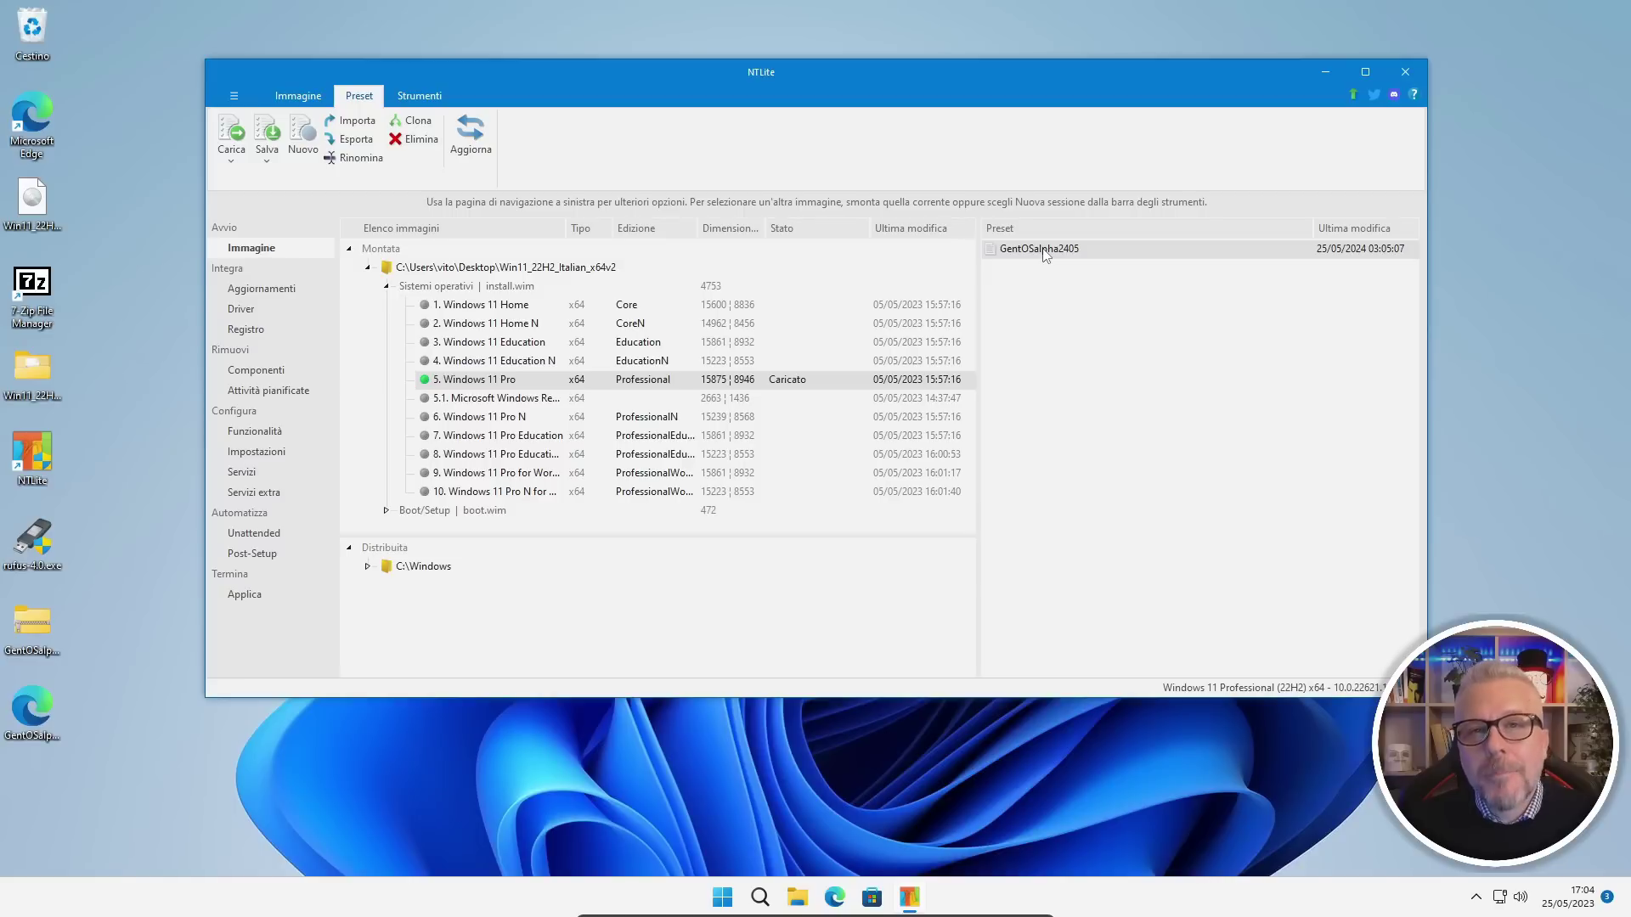
right_click(1047, 255)
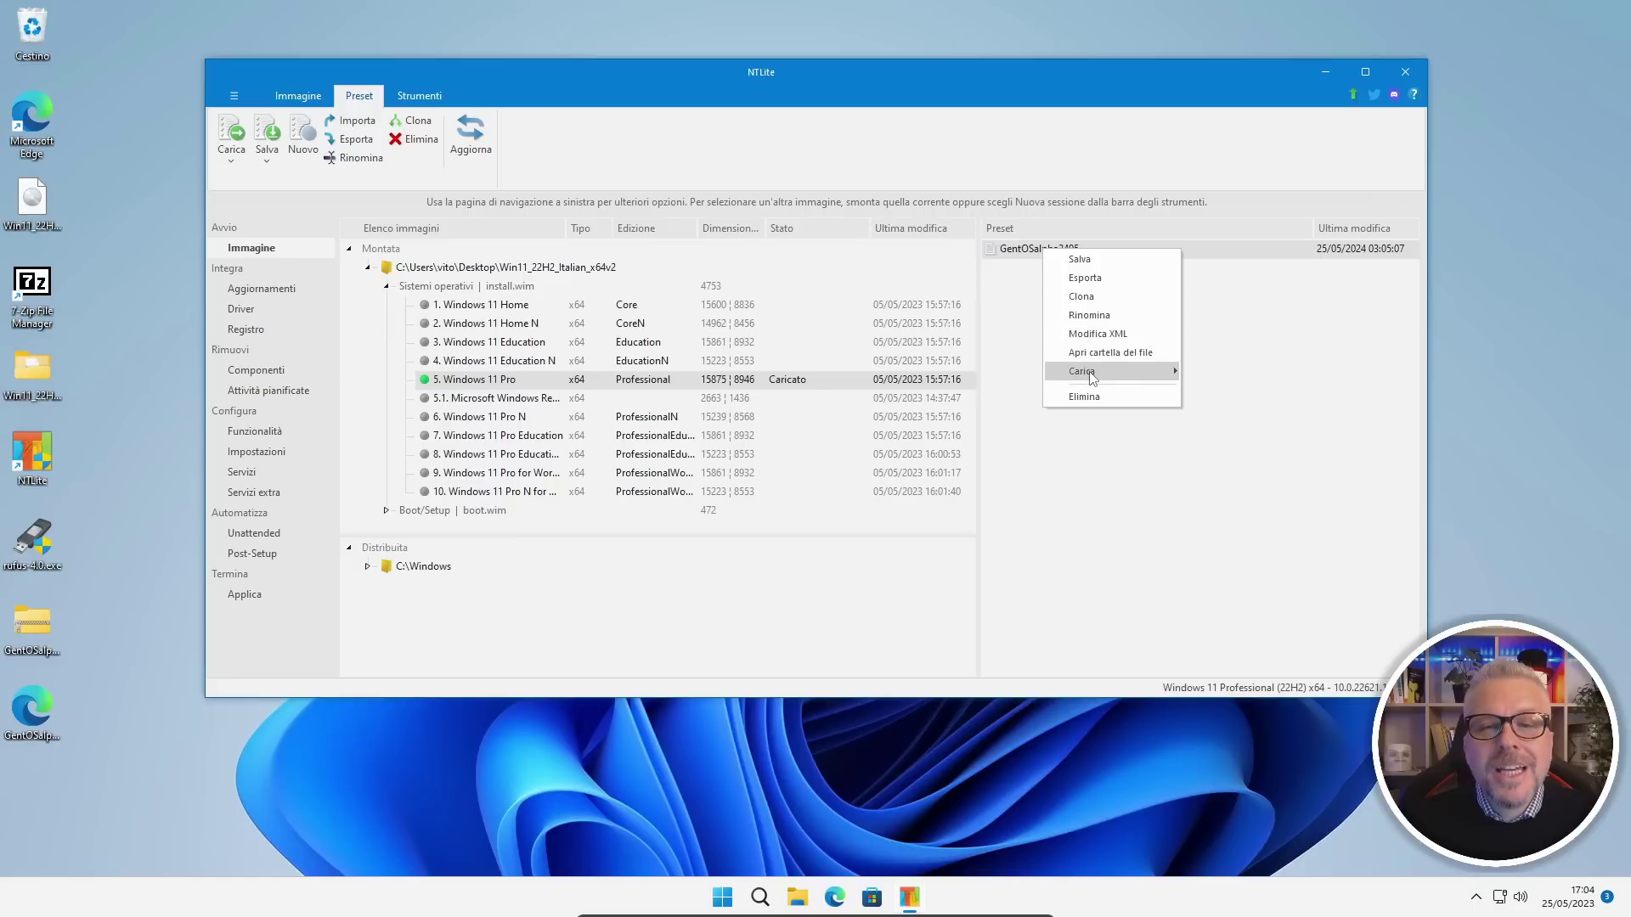
mouse_move(1092, 379)
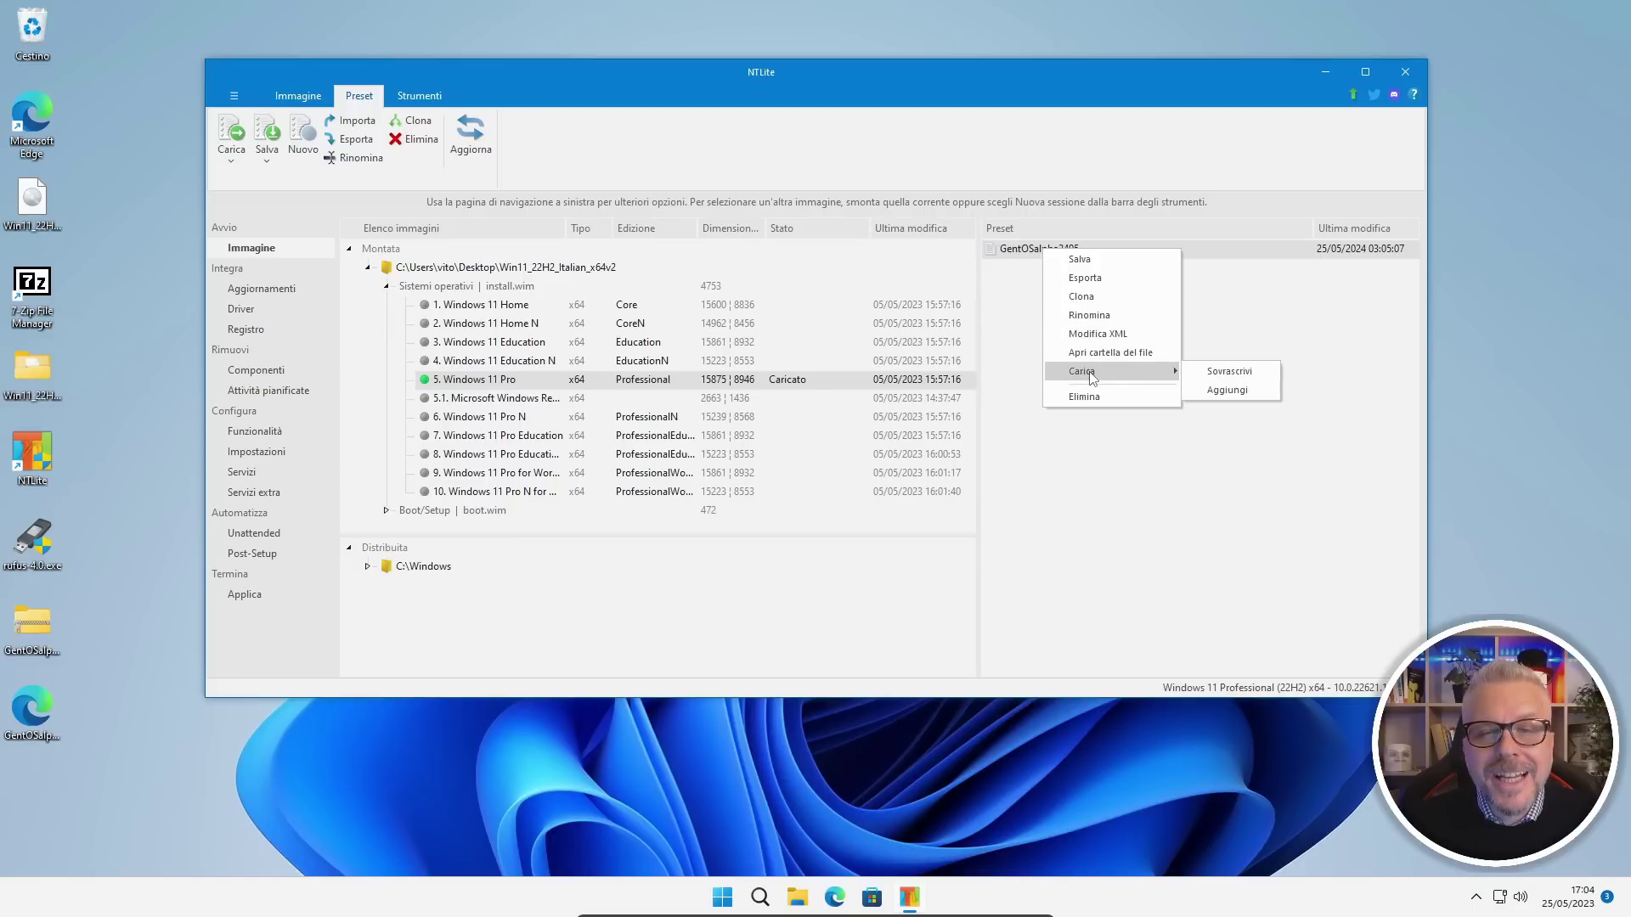
click(1240, 372)
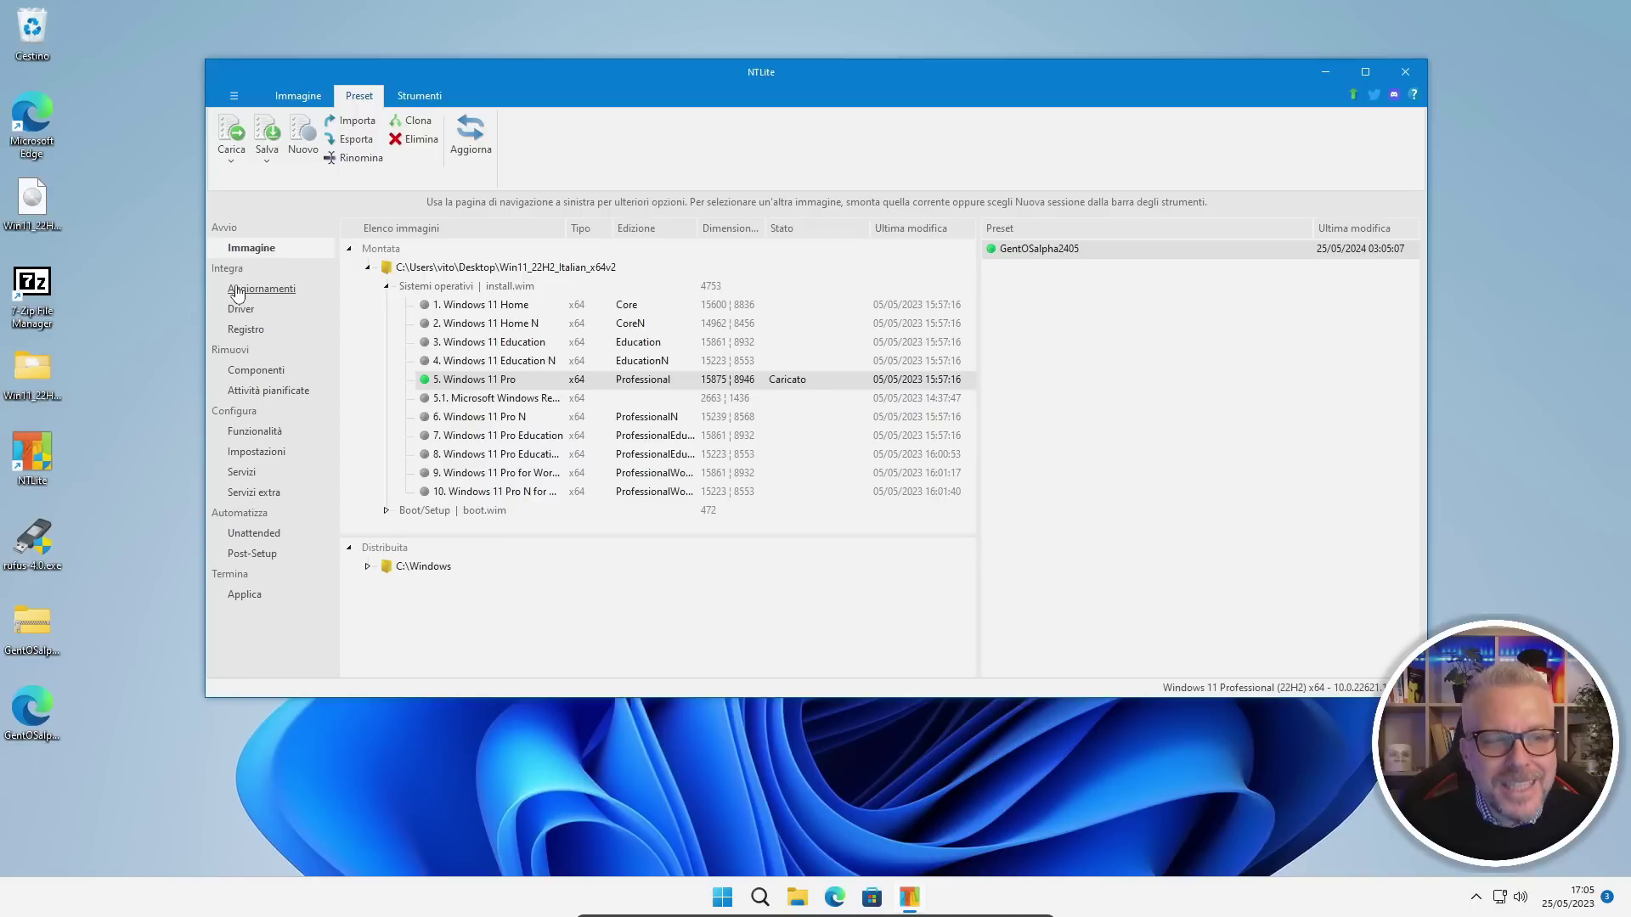
Review the Componenti page, accepting the component removal warning, and look through the Windows features listed under Funzionalità
click(257, 371)
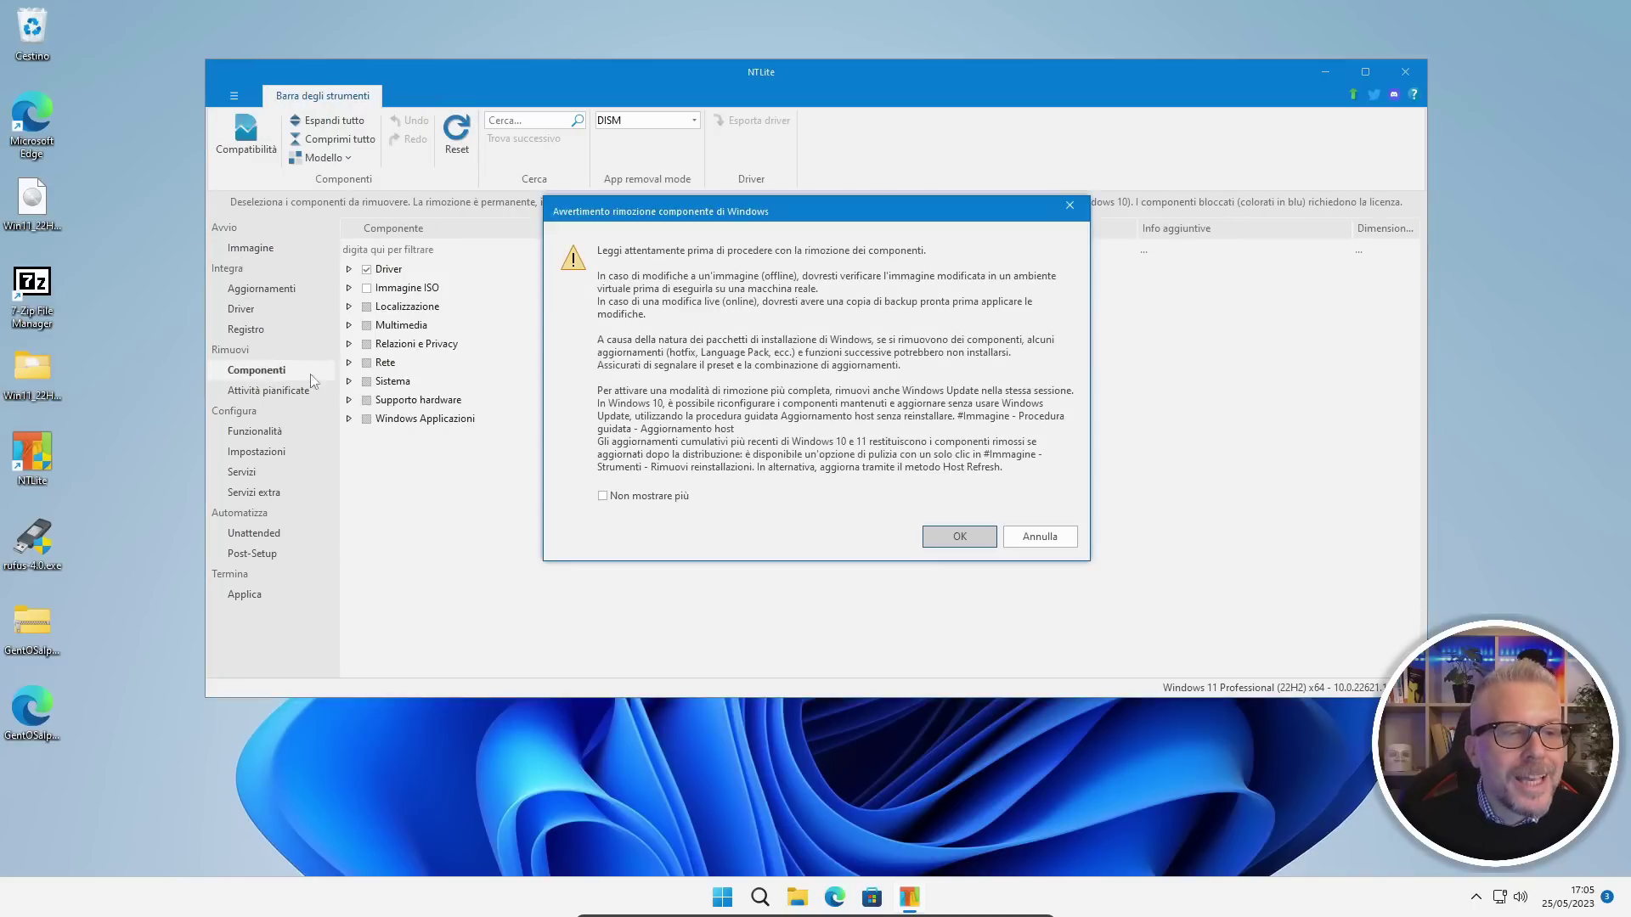
click(927, 535)
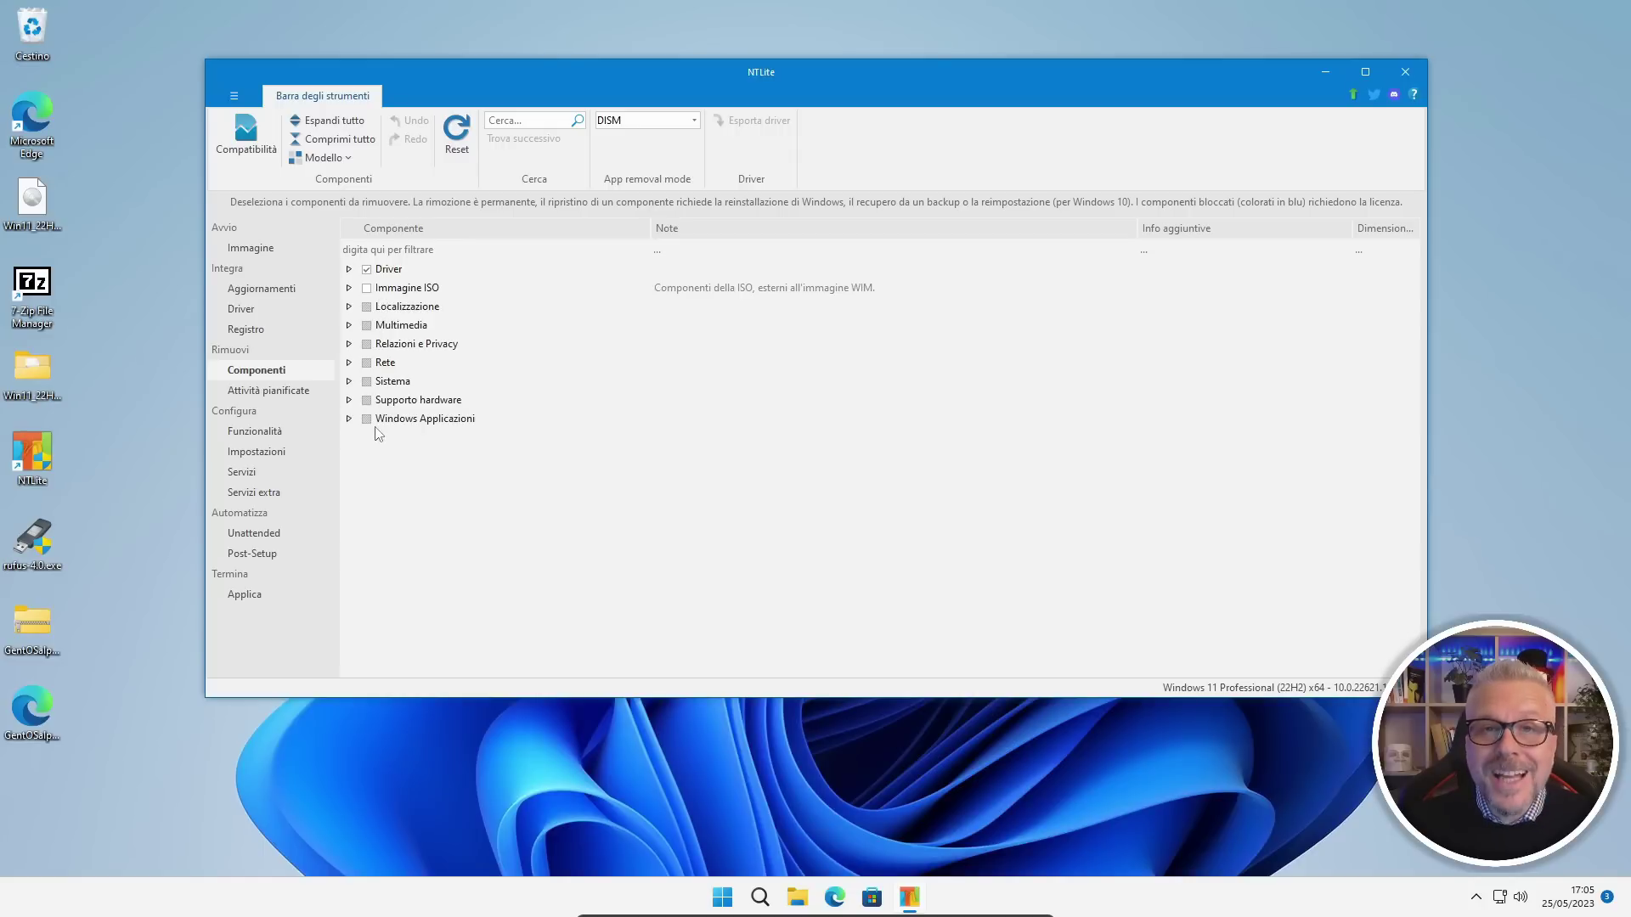
click(268, 436)
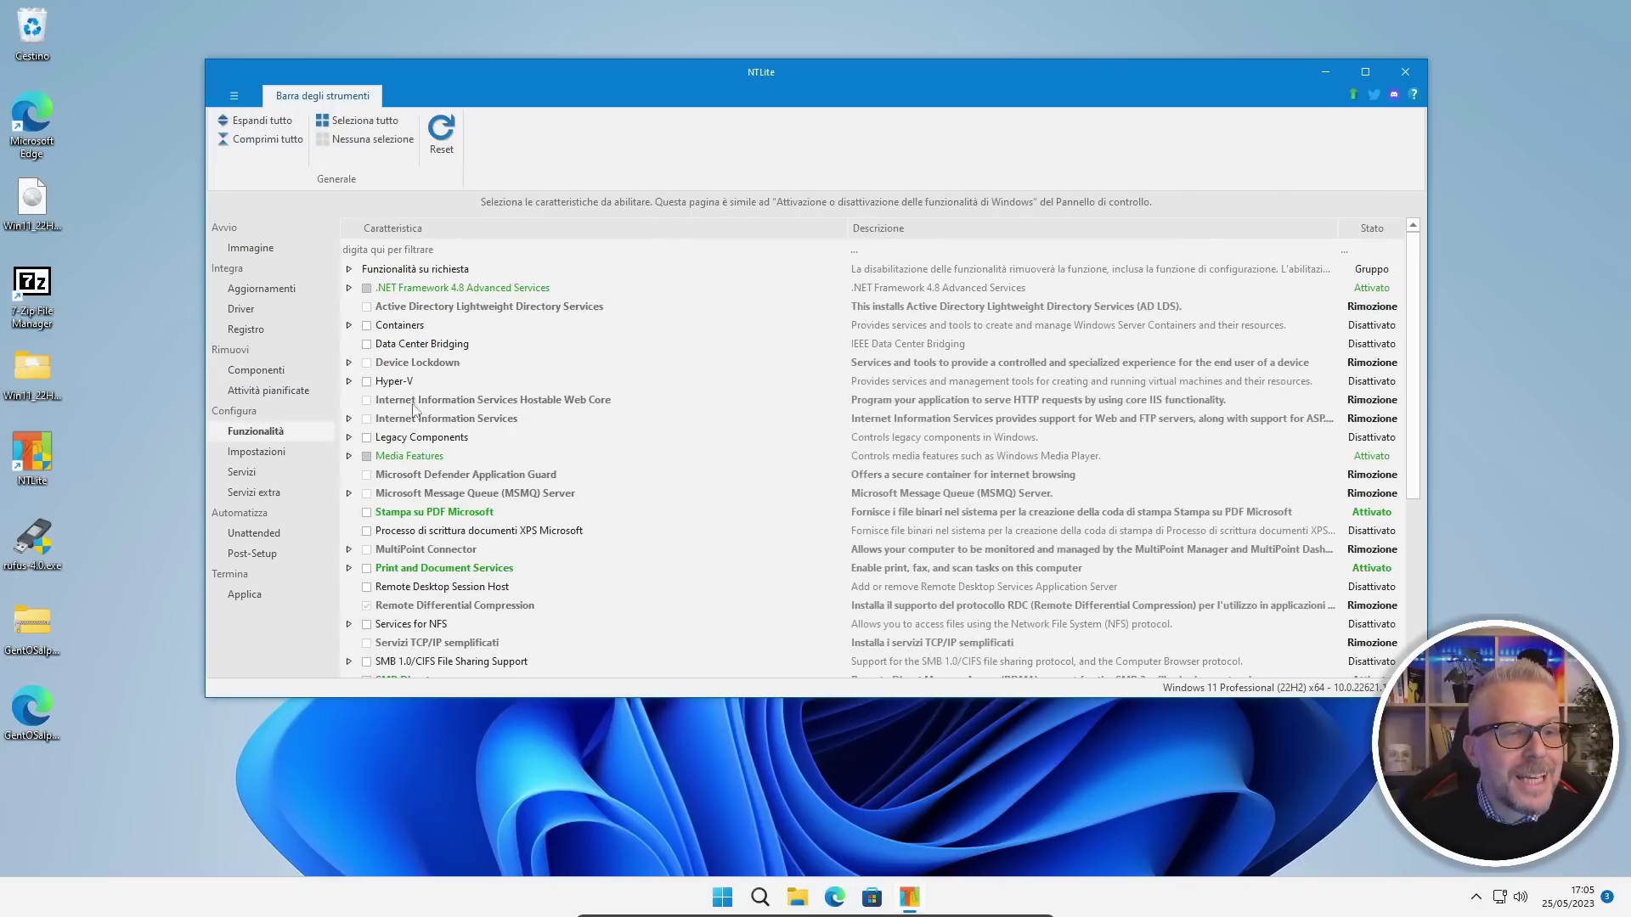
scroll(571, 391, down, 4)
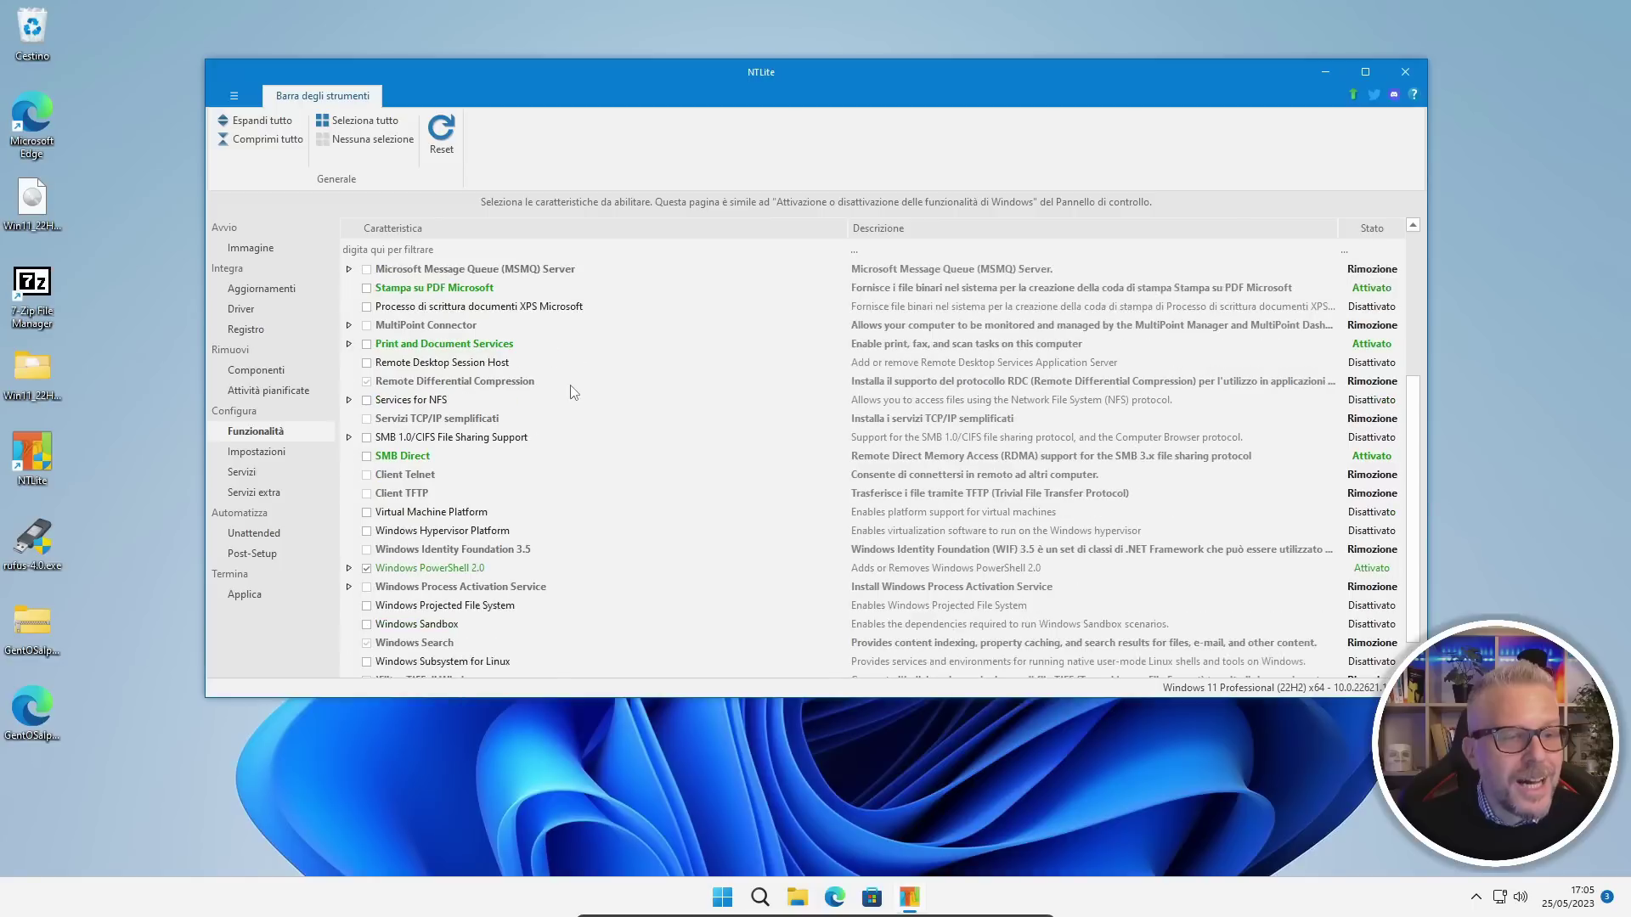
scroll(458, 352, down, 1)
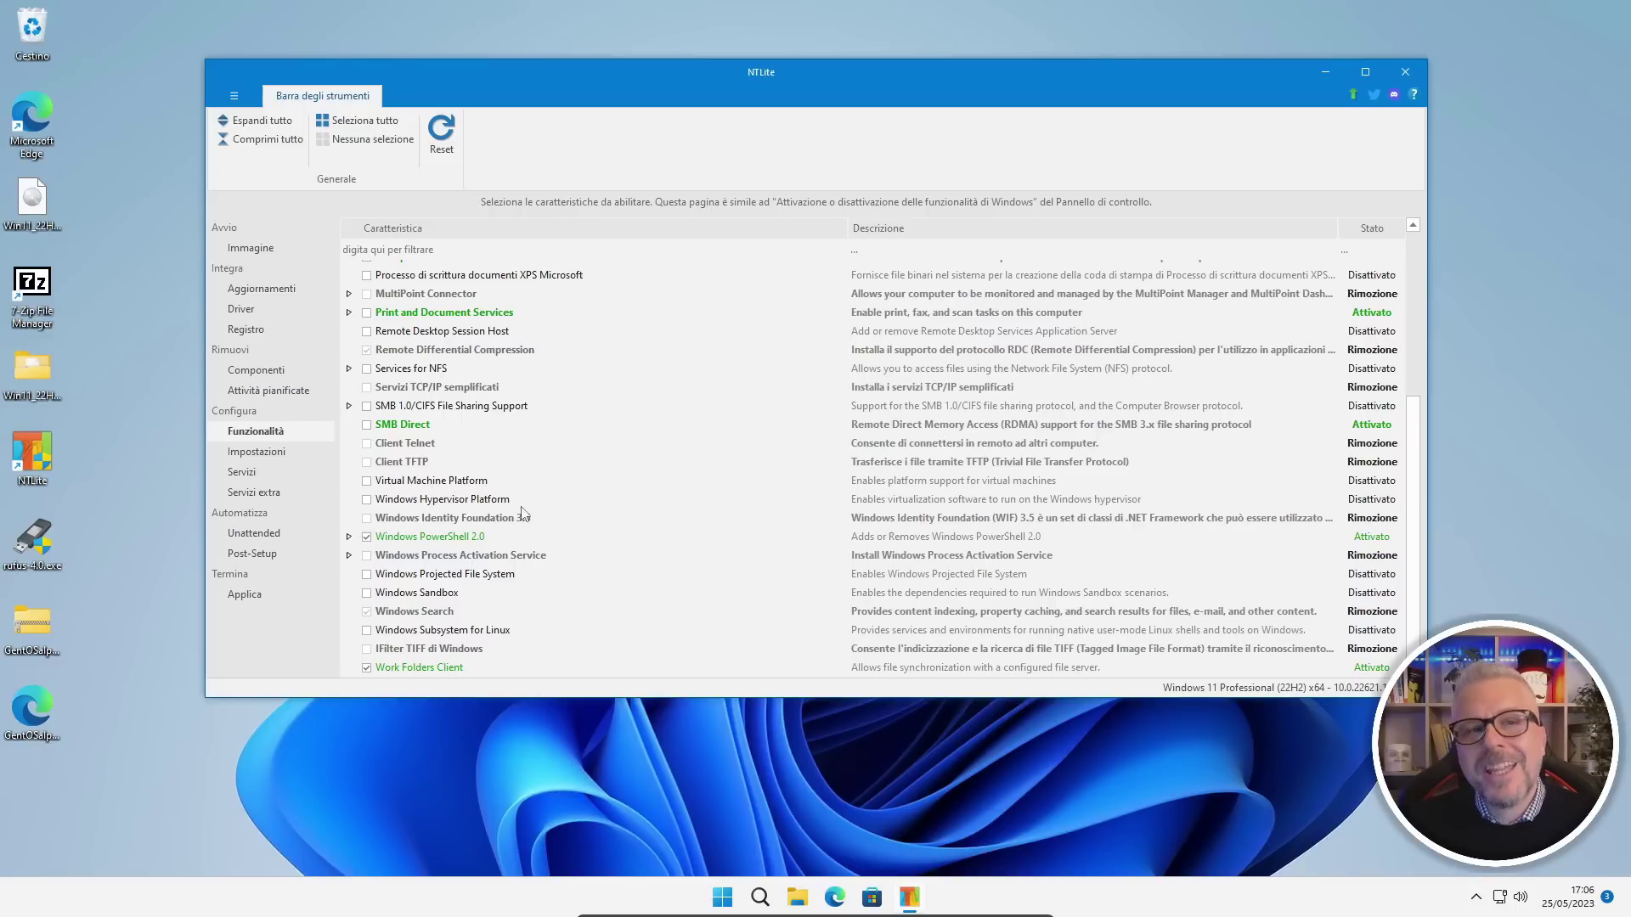
Check the Post-Setup commands and the Sistema group of the Impostazioni page, down to the TPM and Secure Boot requirement
click(252, 556)
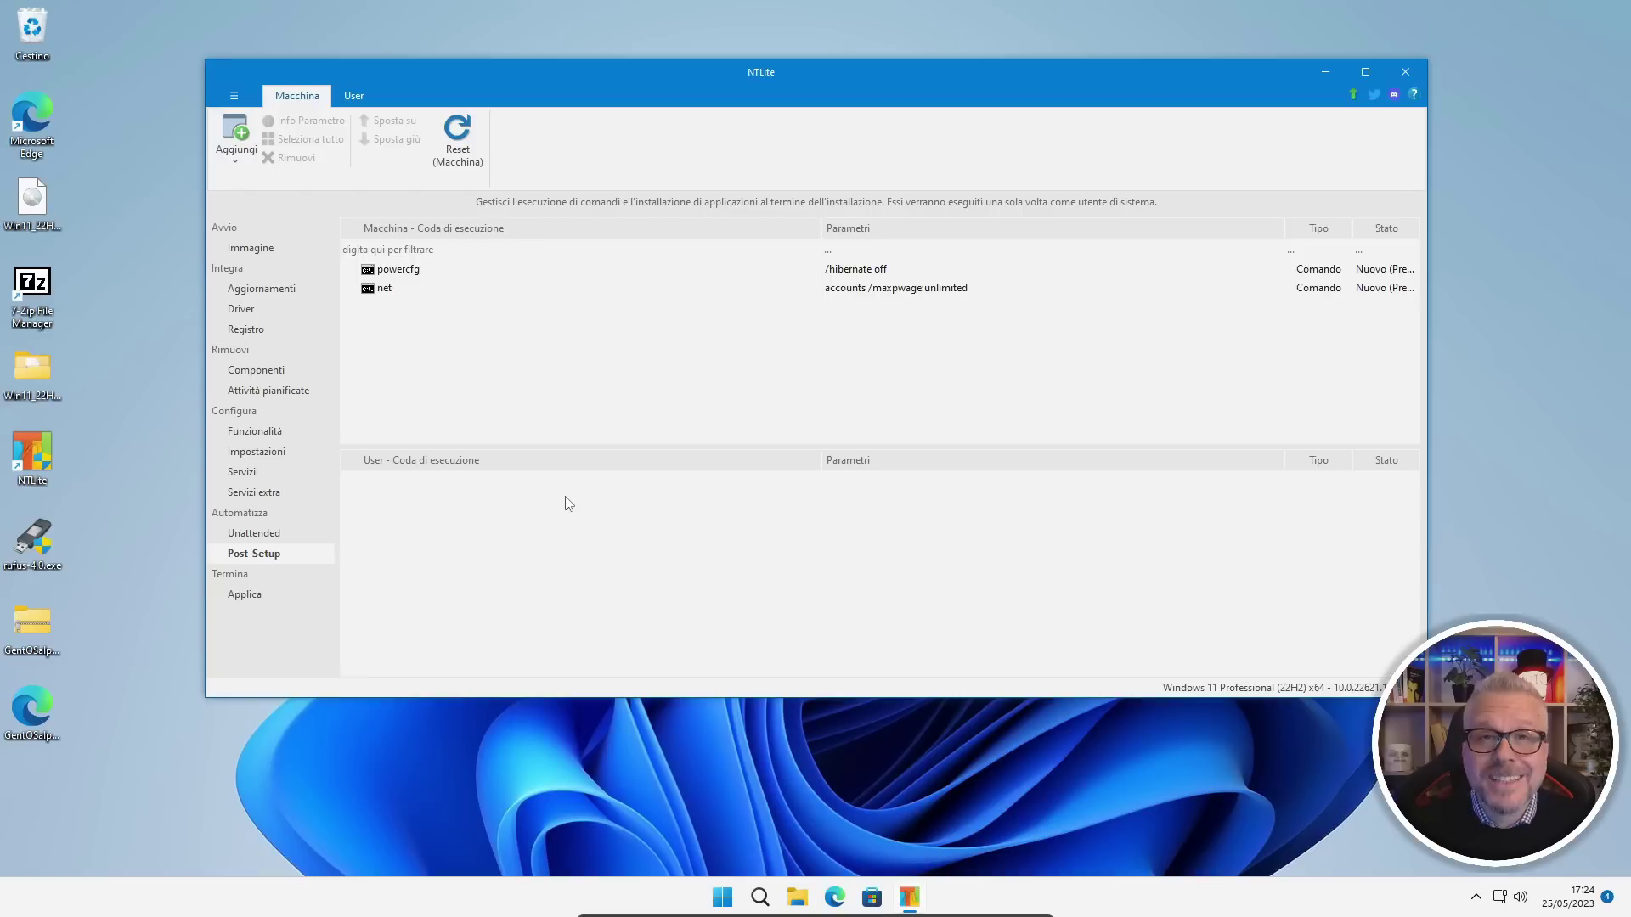
click(253, 454)
click(350, 414)
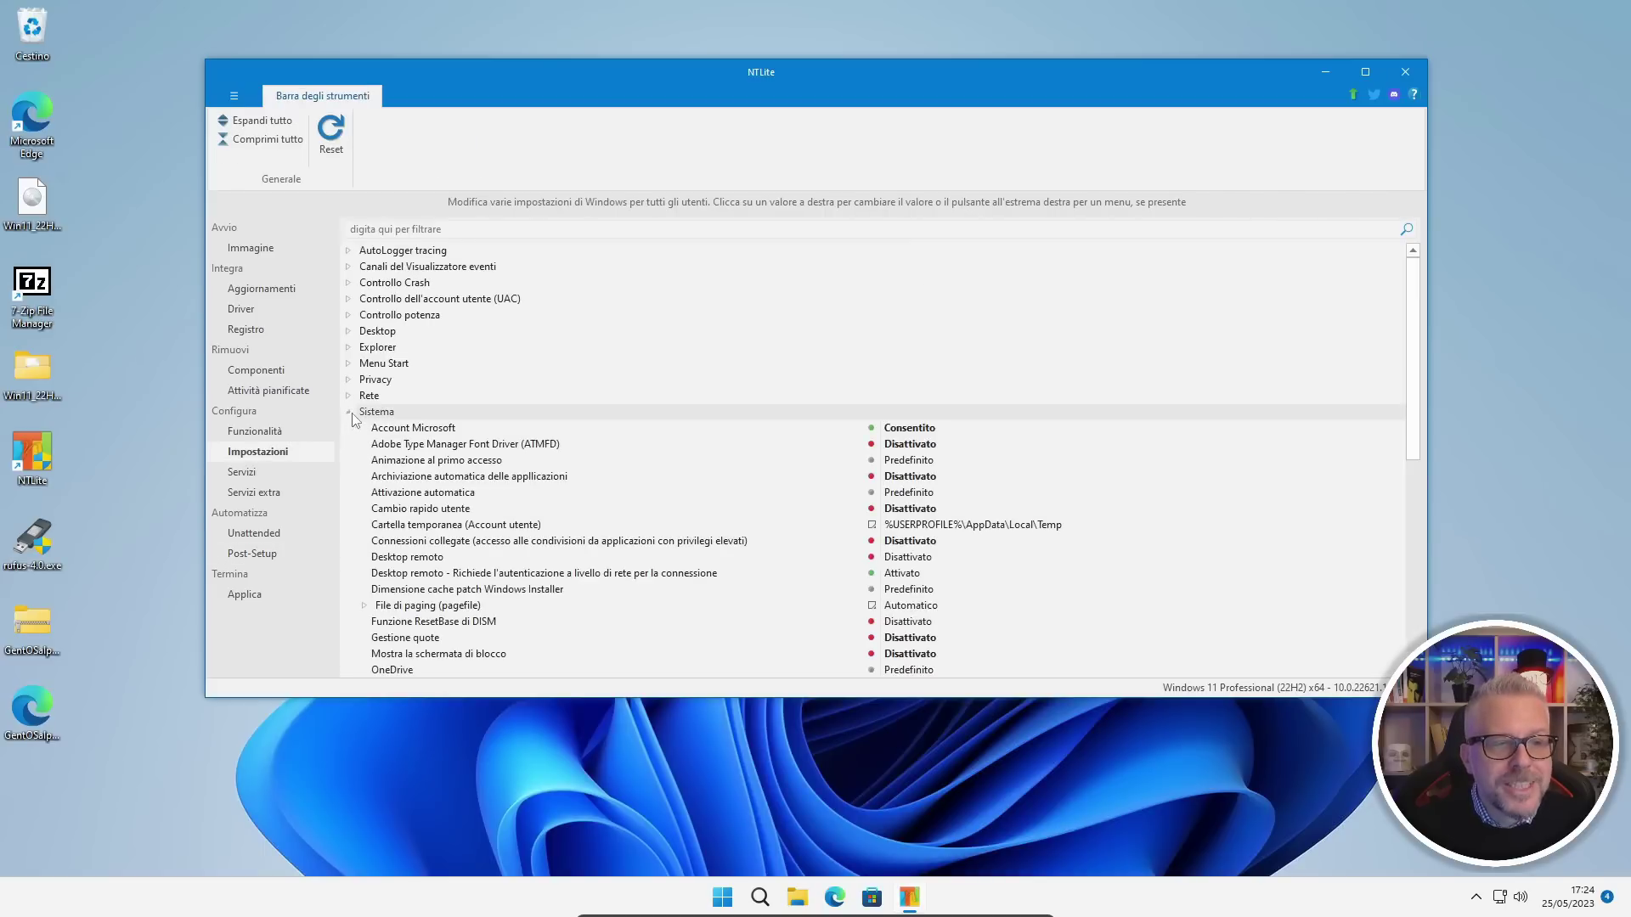
scroll(658, 480, down, 4)
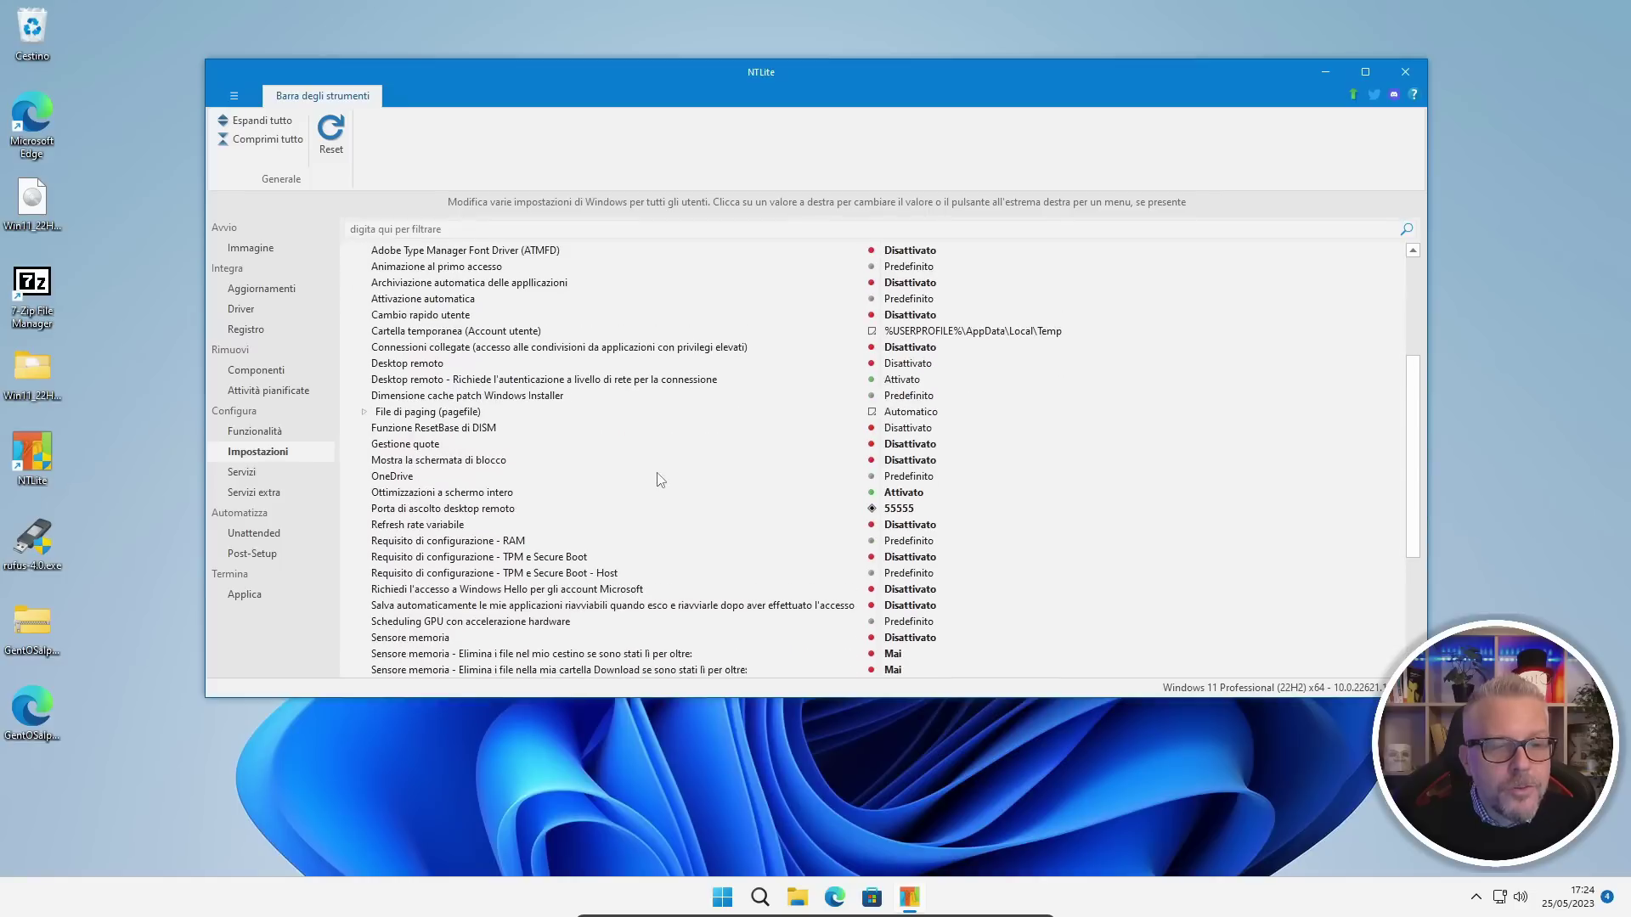
click(615, 559)
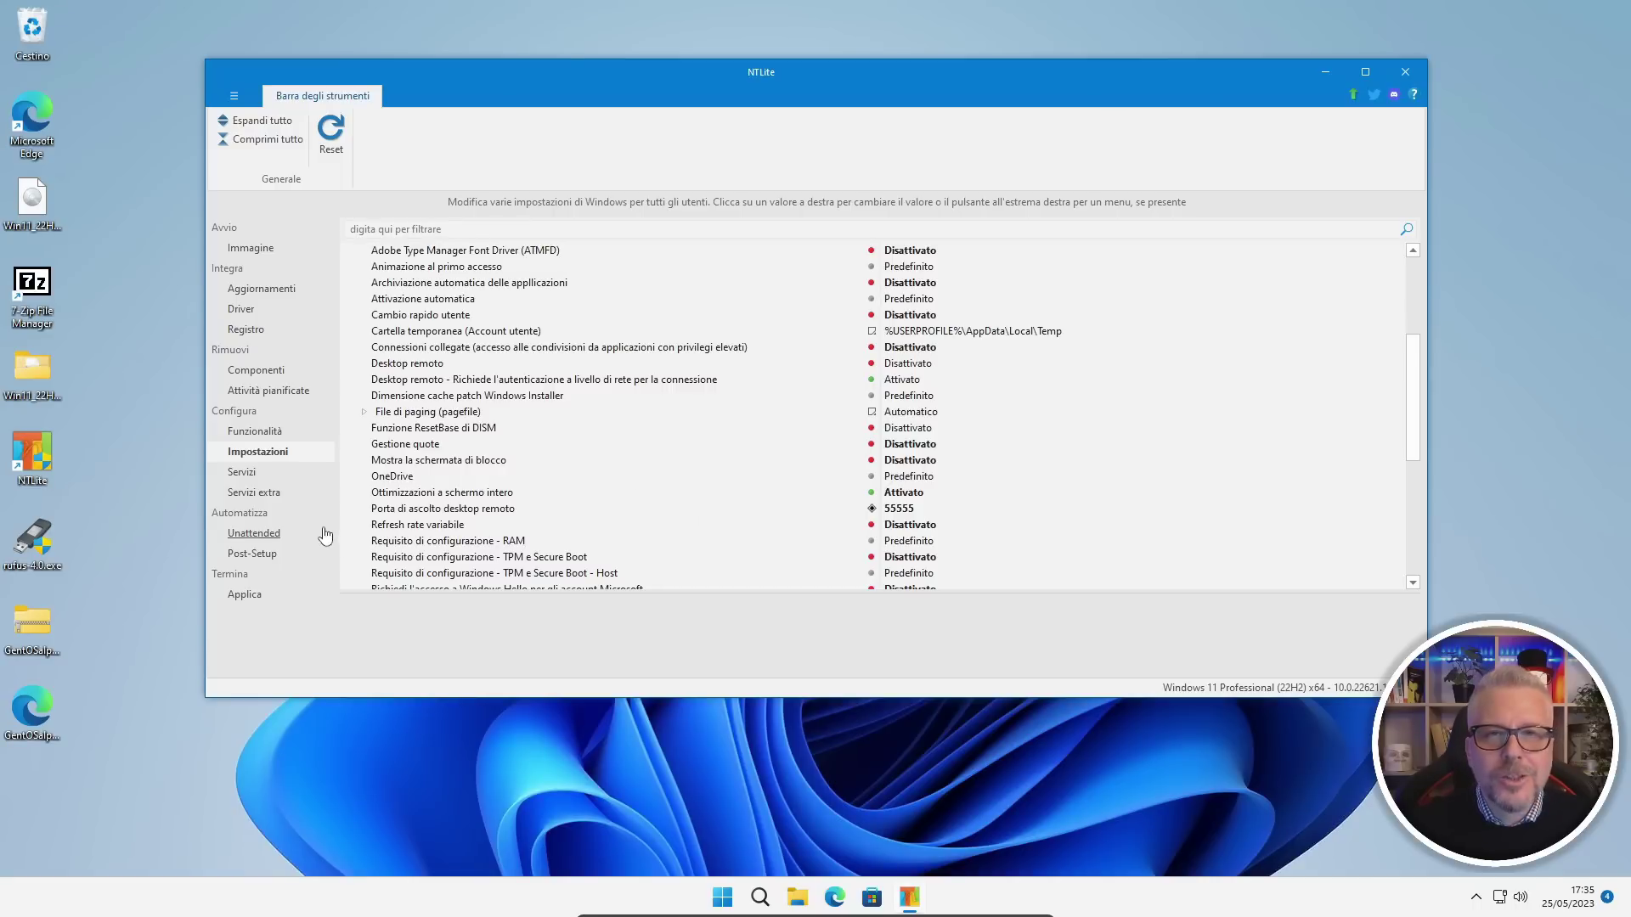
On the Applica page, enable ISO creation, saving it to the desktop as gentos.iso with the label Gentos
click(244, 599)
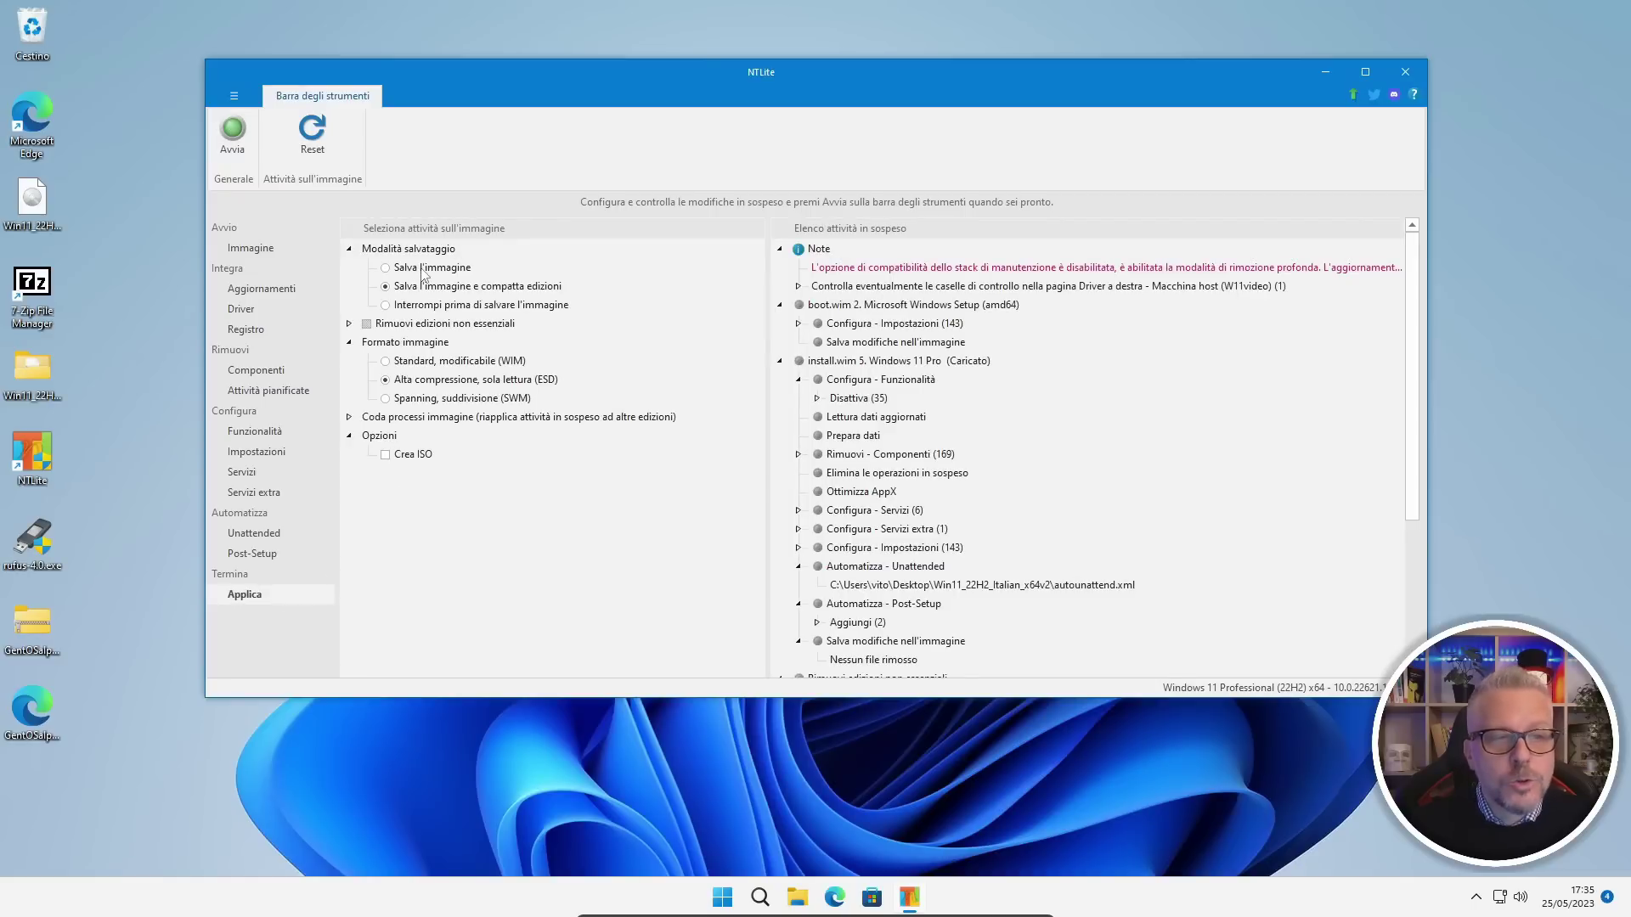
click(385, 456)
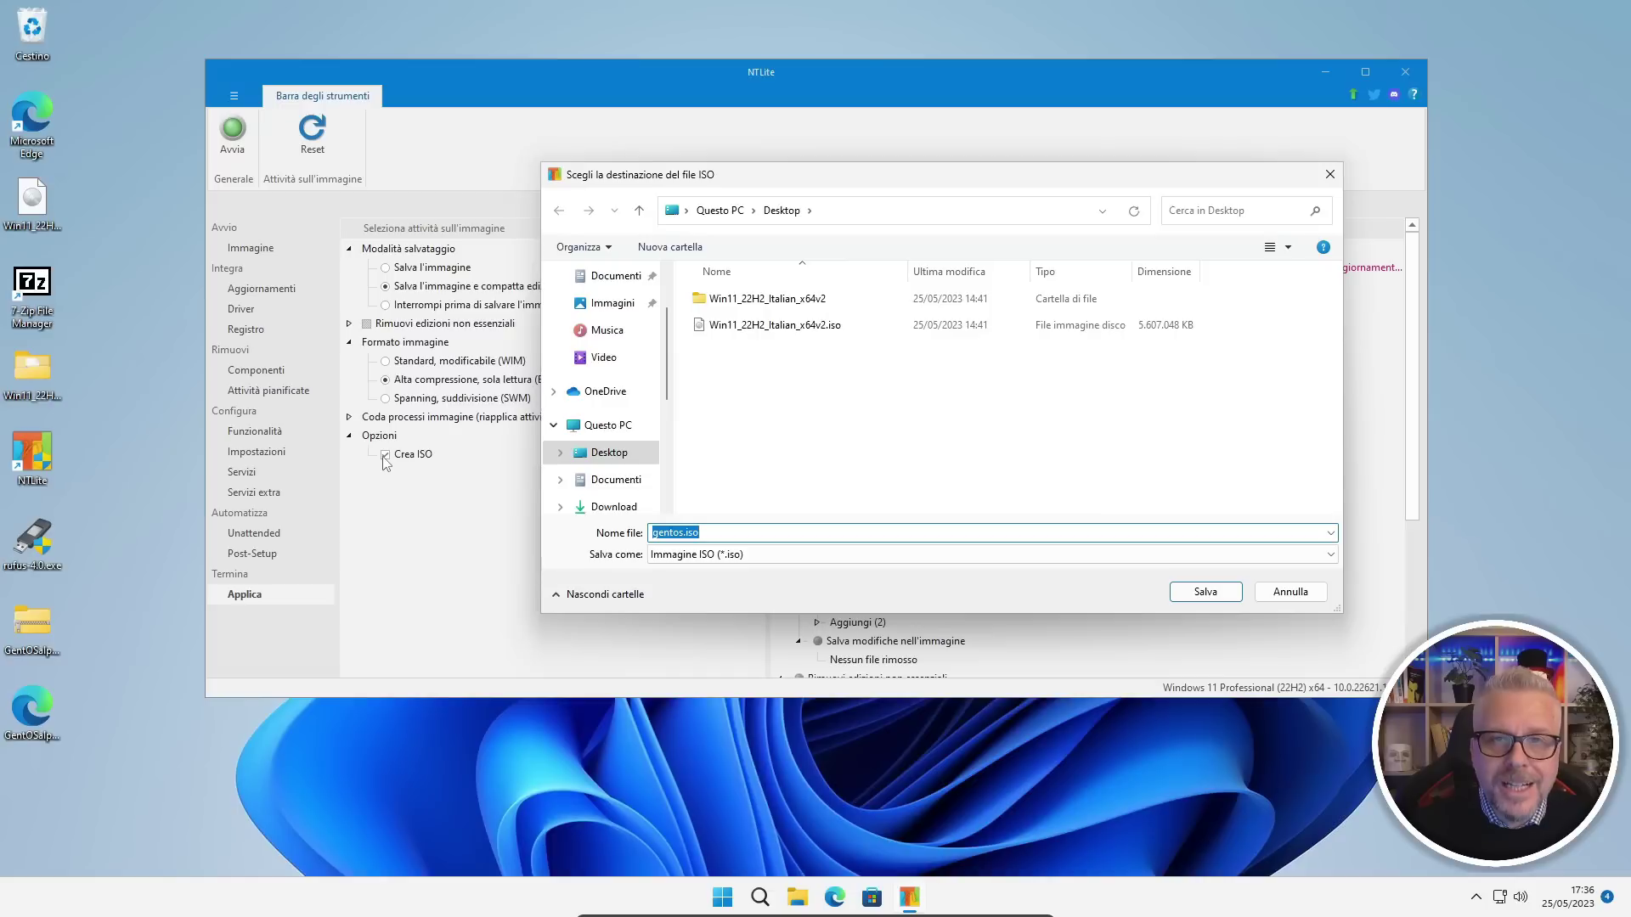
click(601, 457)
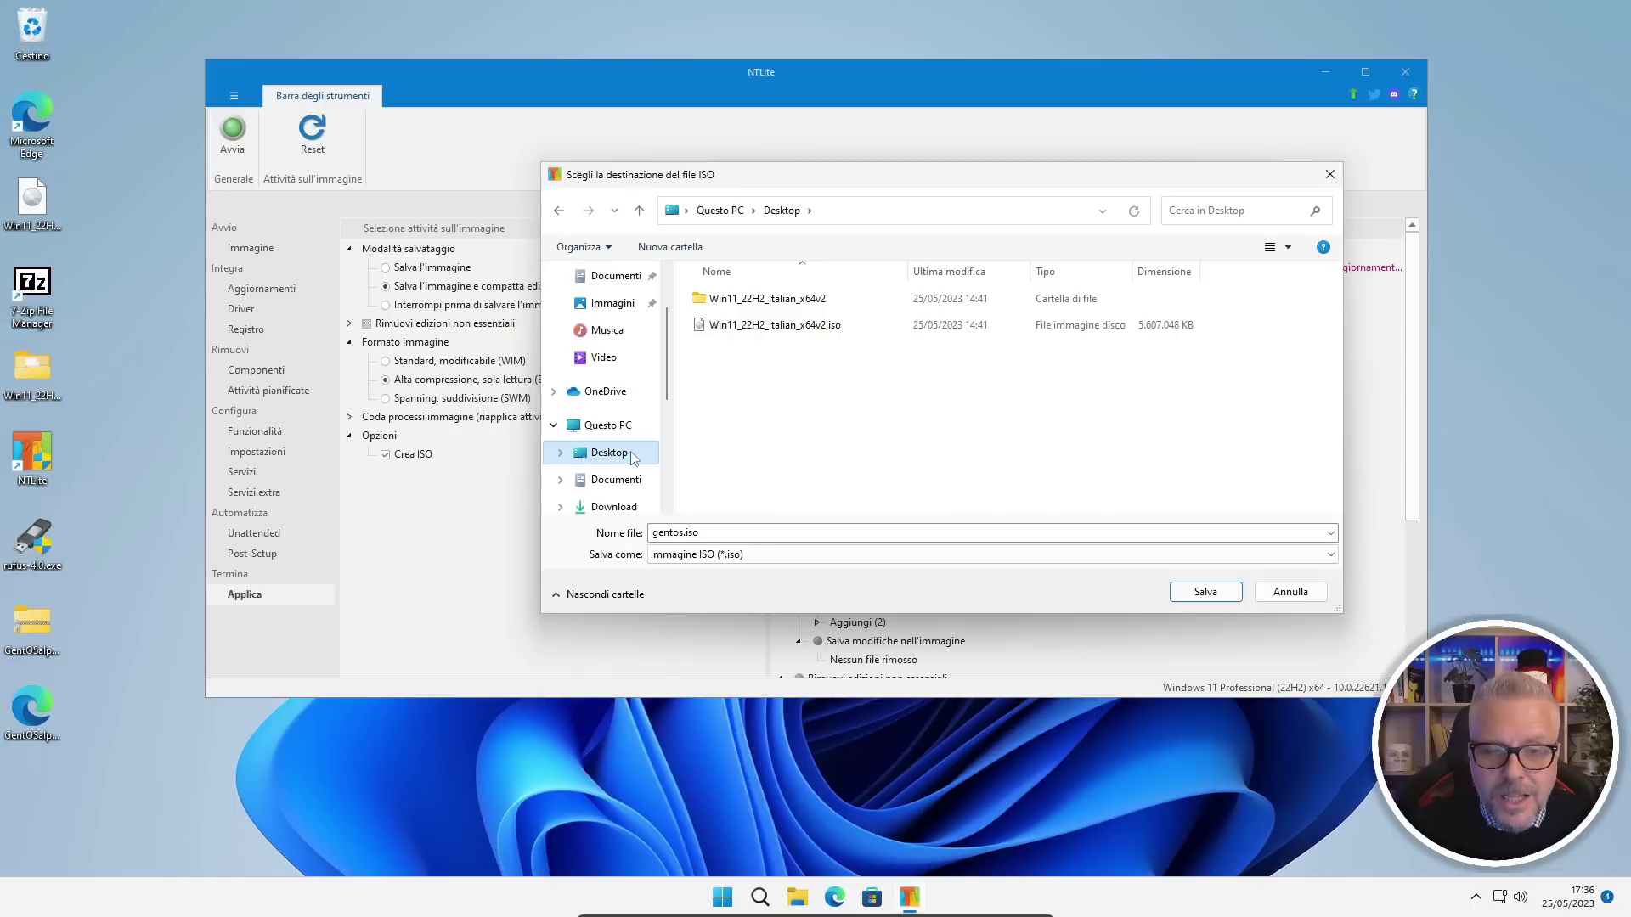
click(682, 533)
click(682, 534)
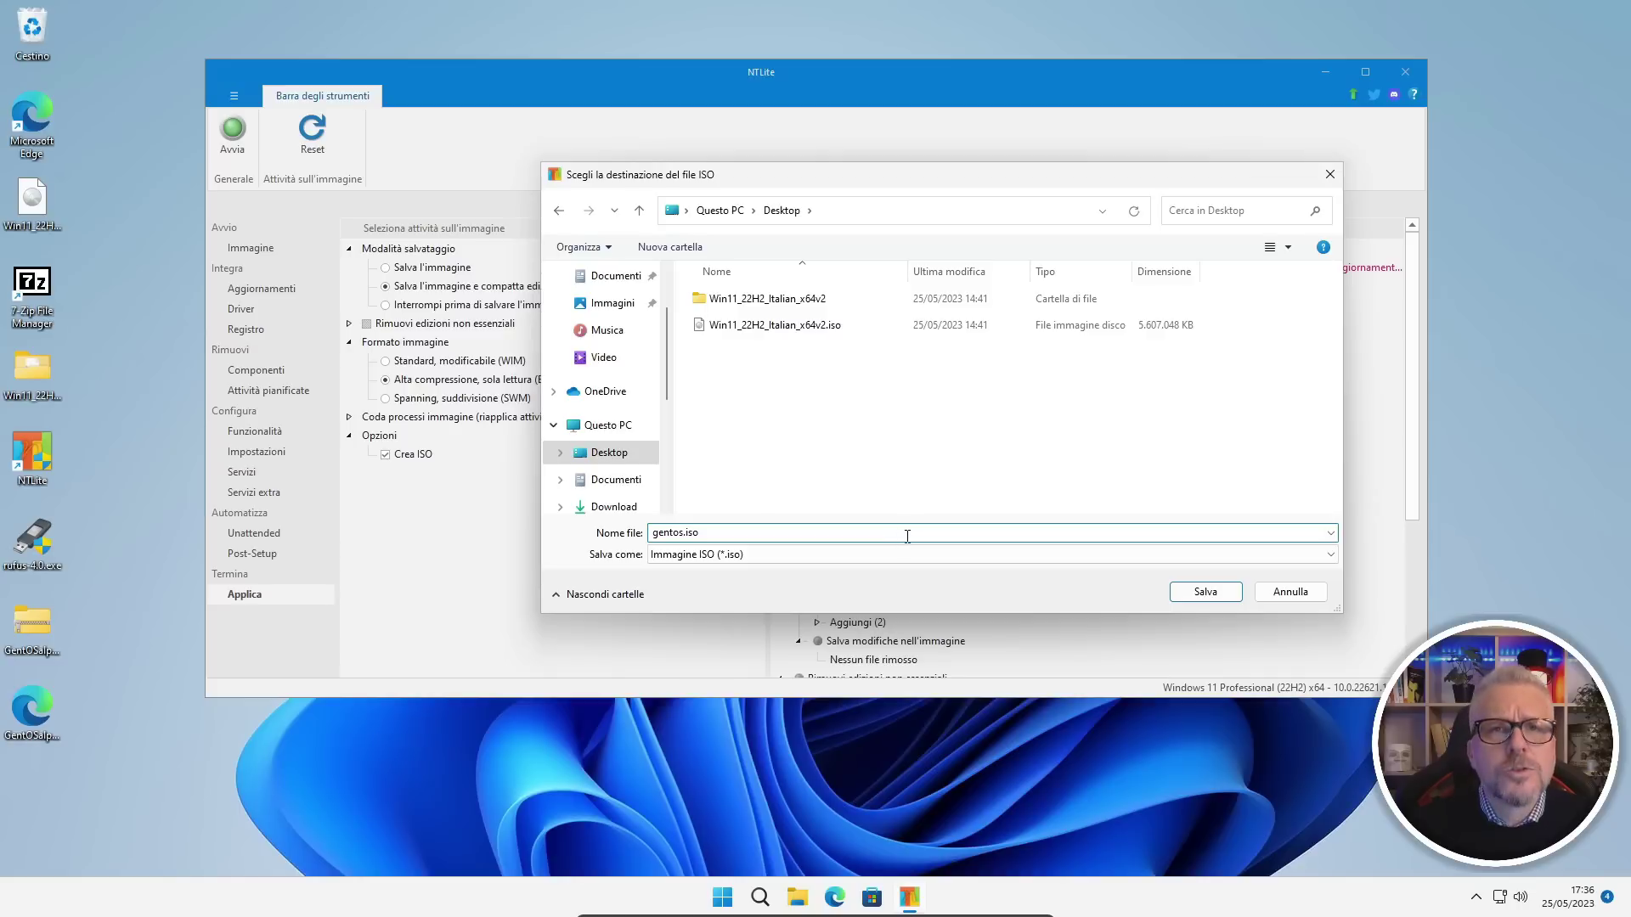
click(1205, 592)
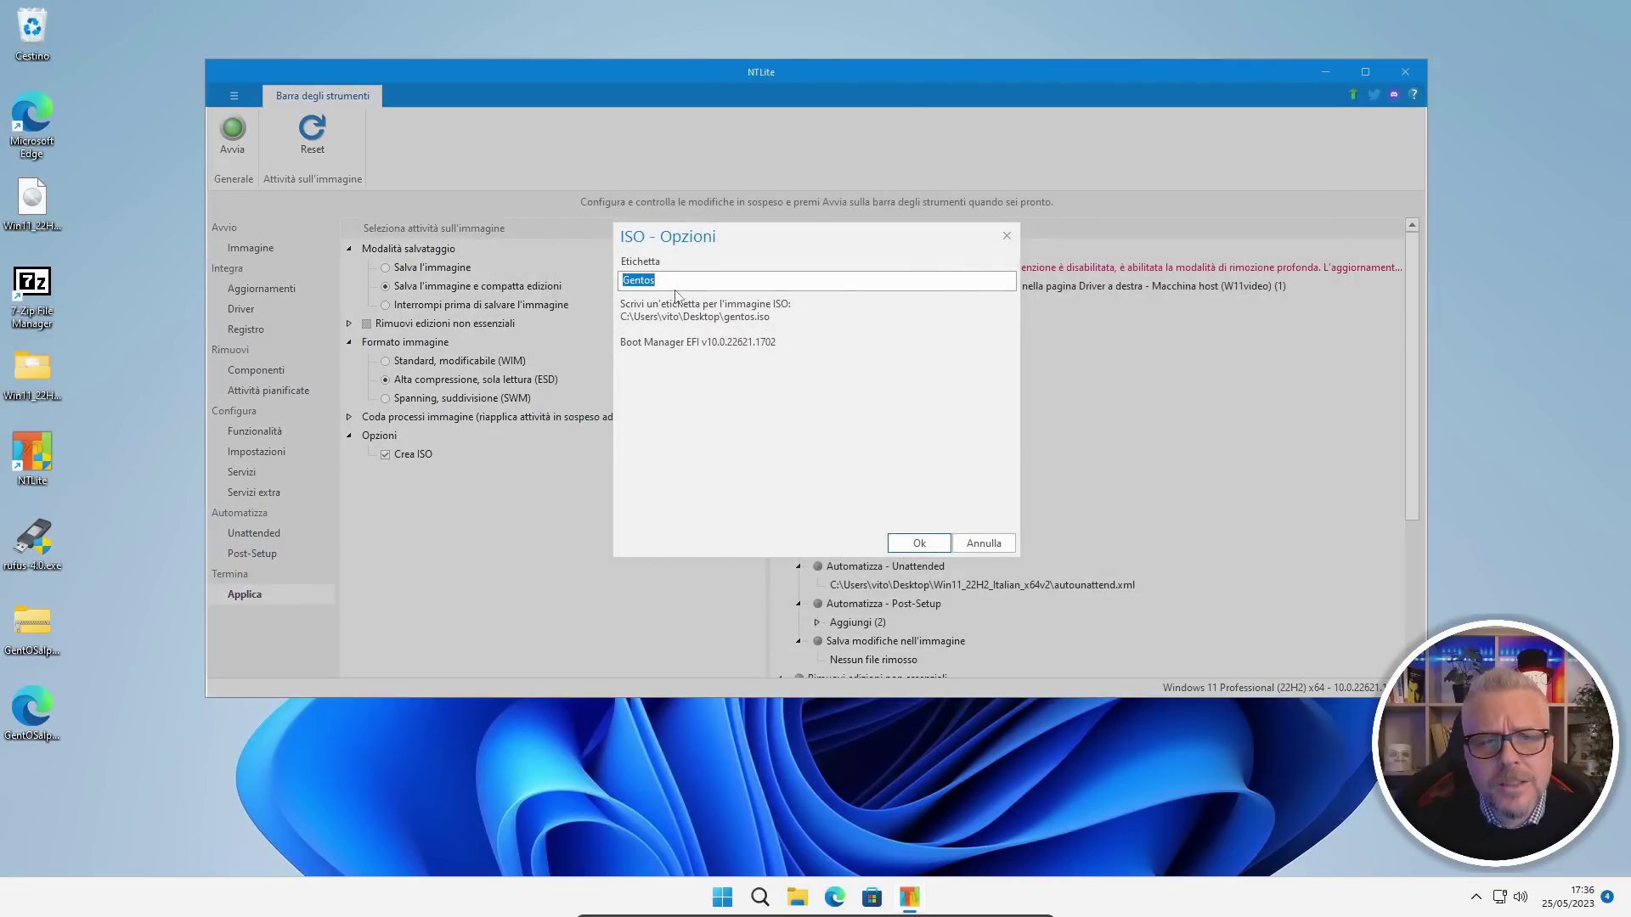
click(919, 544)
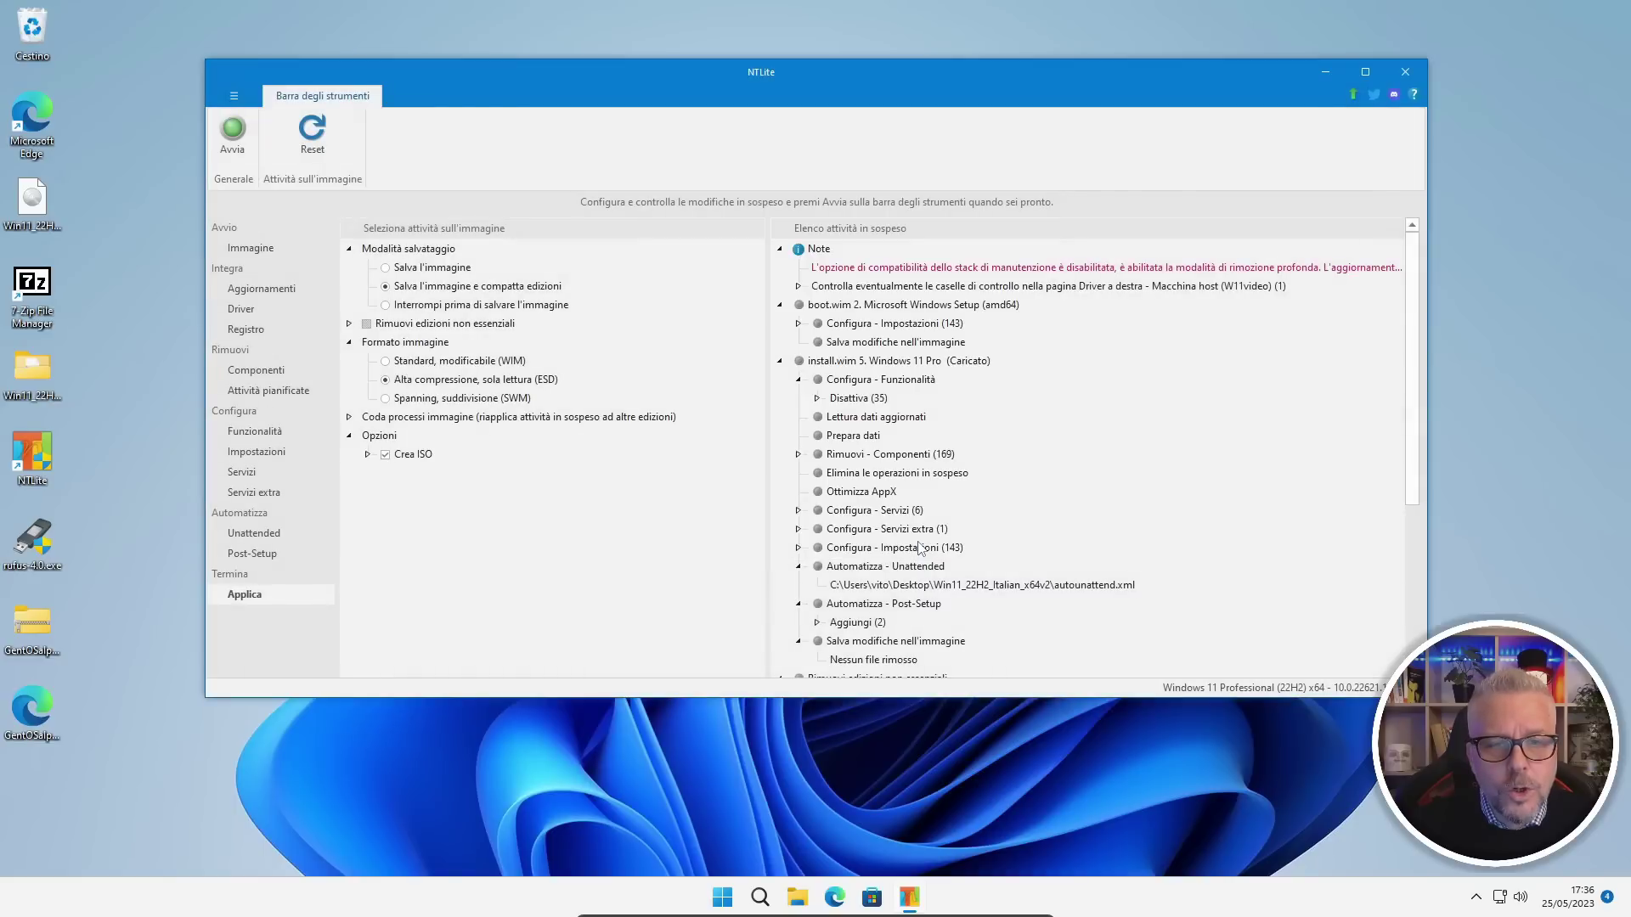
Start processing the image and, at the Defender prompt, turn off real-time protection (Protezione in tempo reale) in Windows Security, then minimise it
click(232, 137)
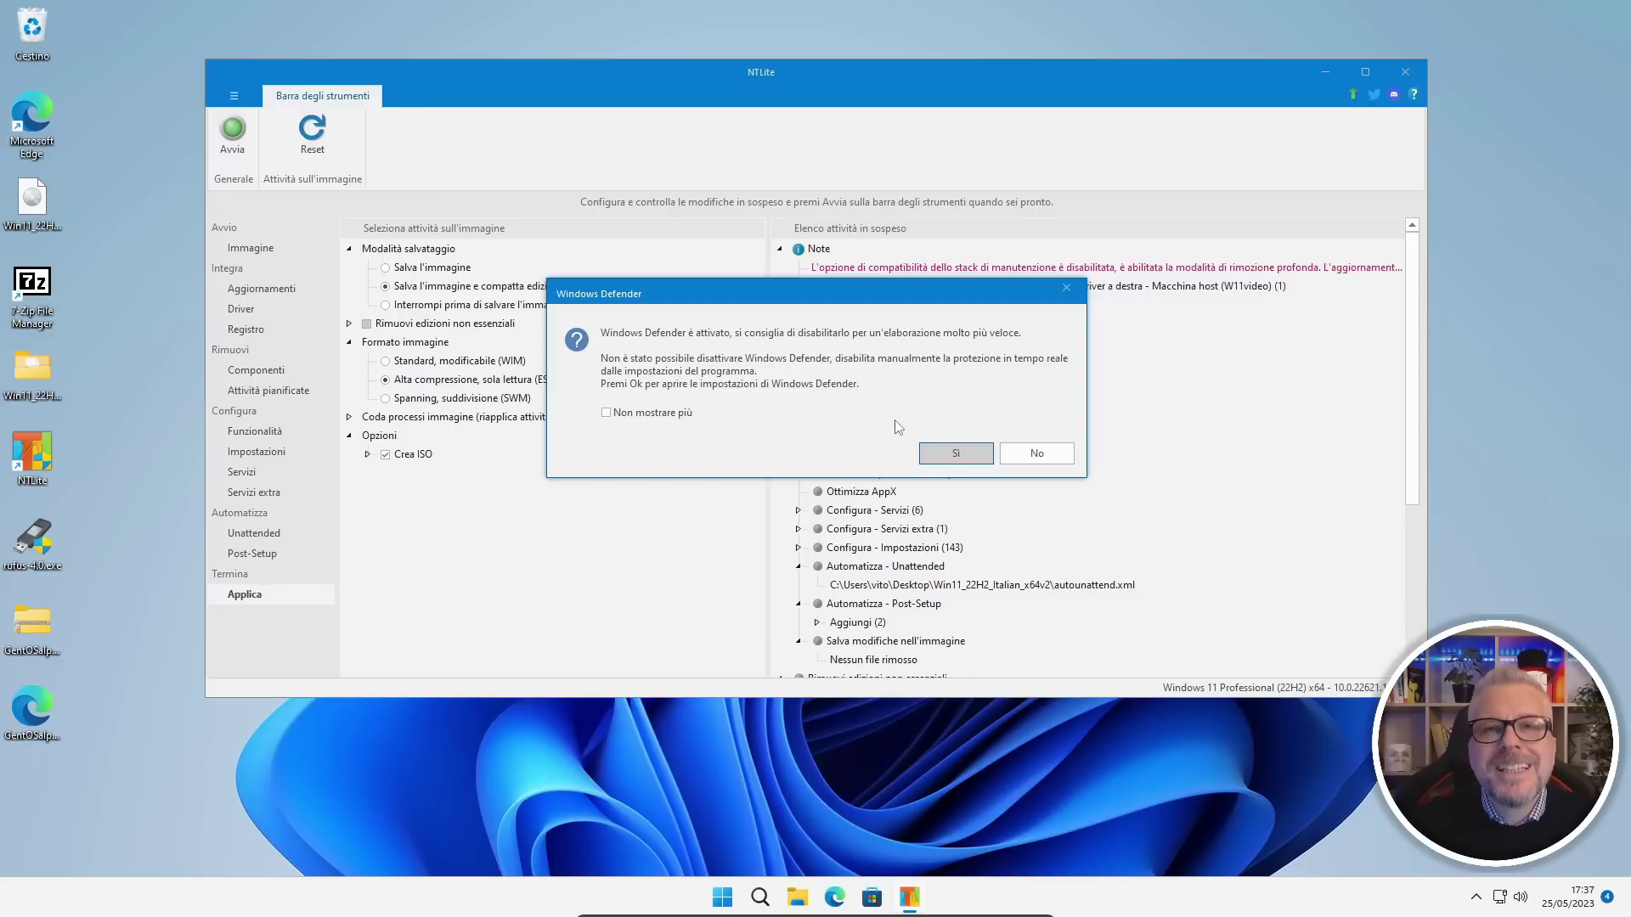
click(957, 455)
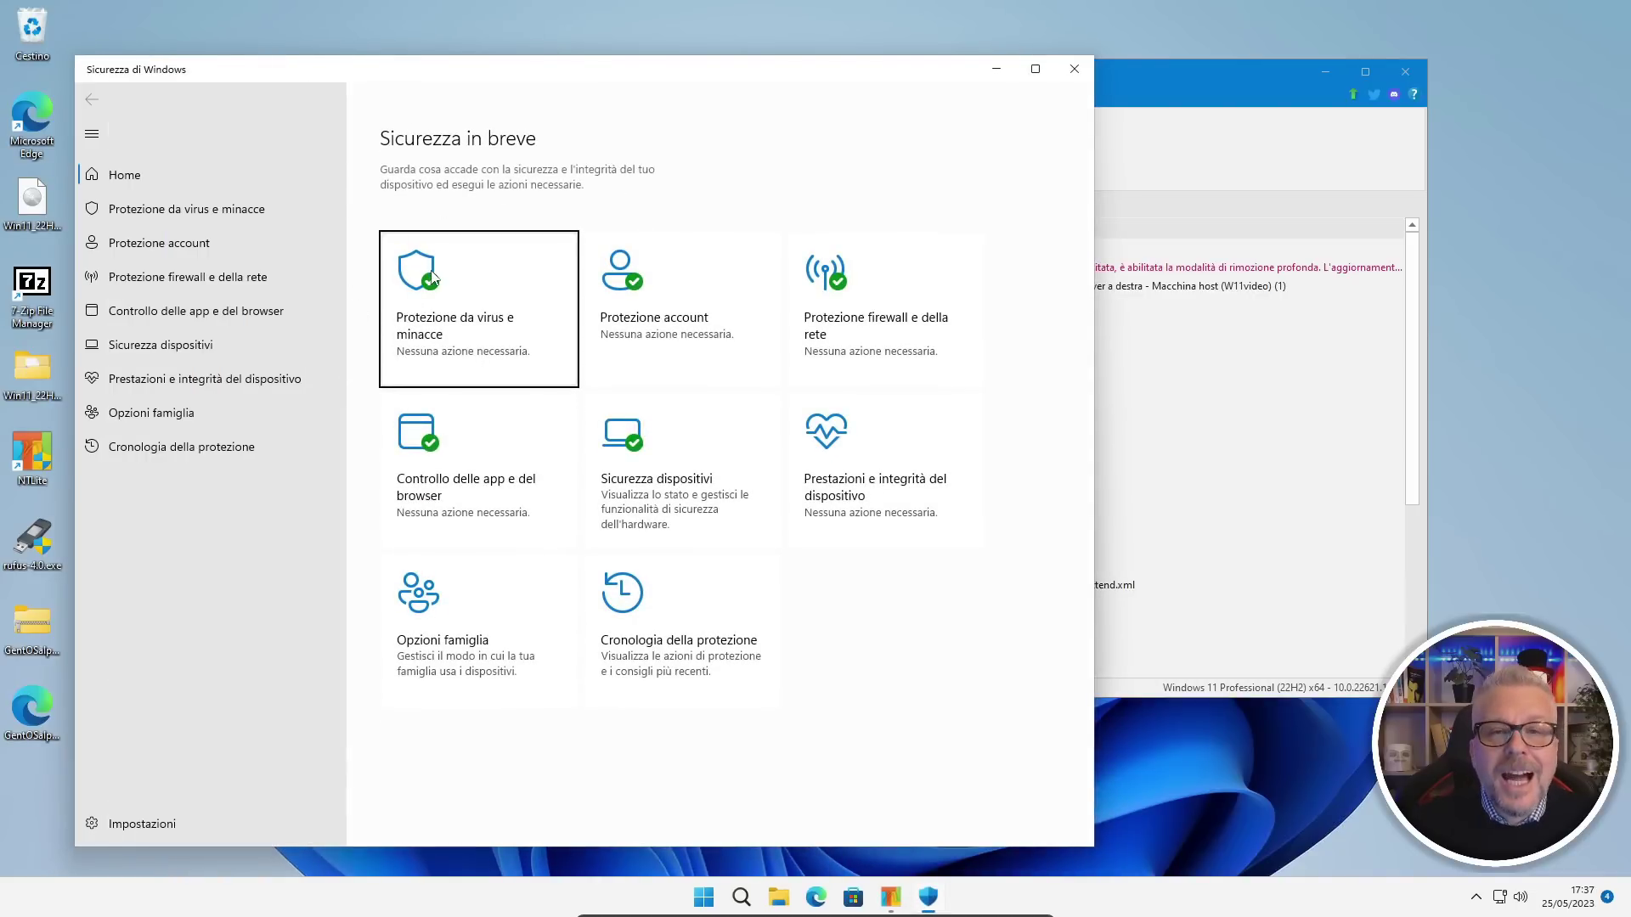
click(466, 320)
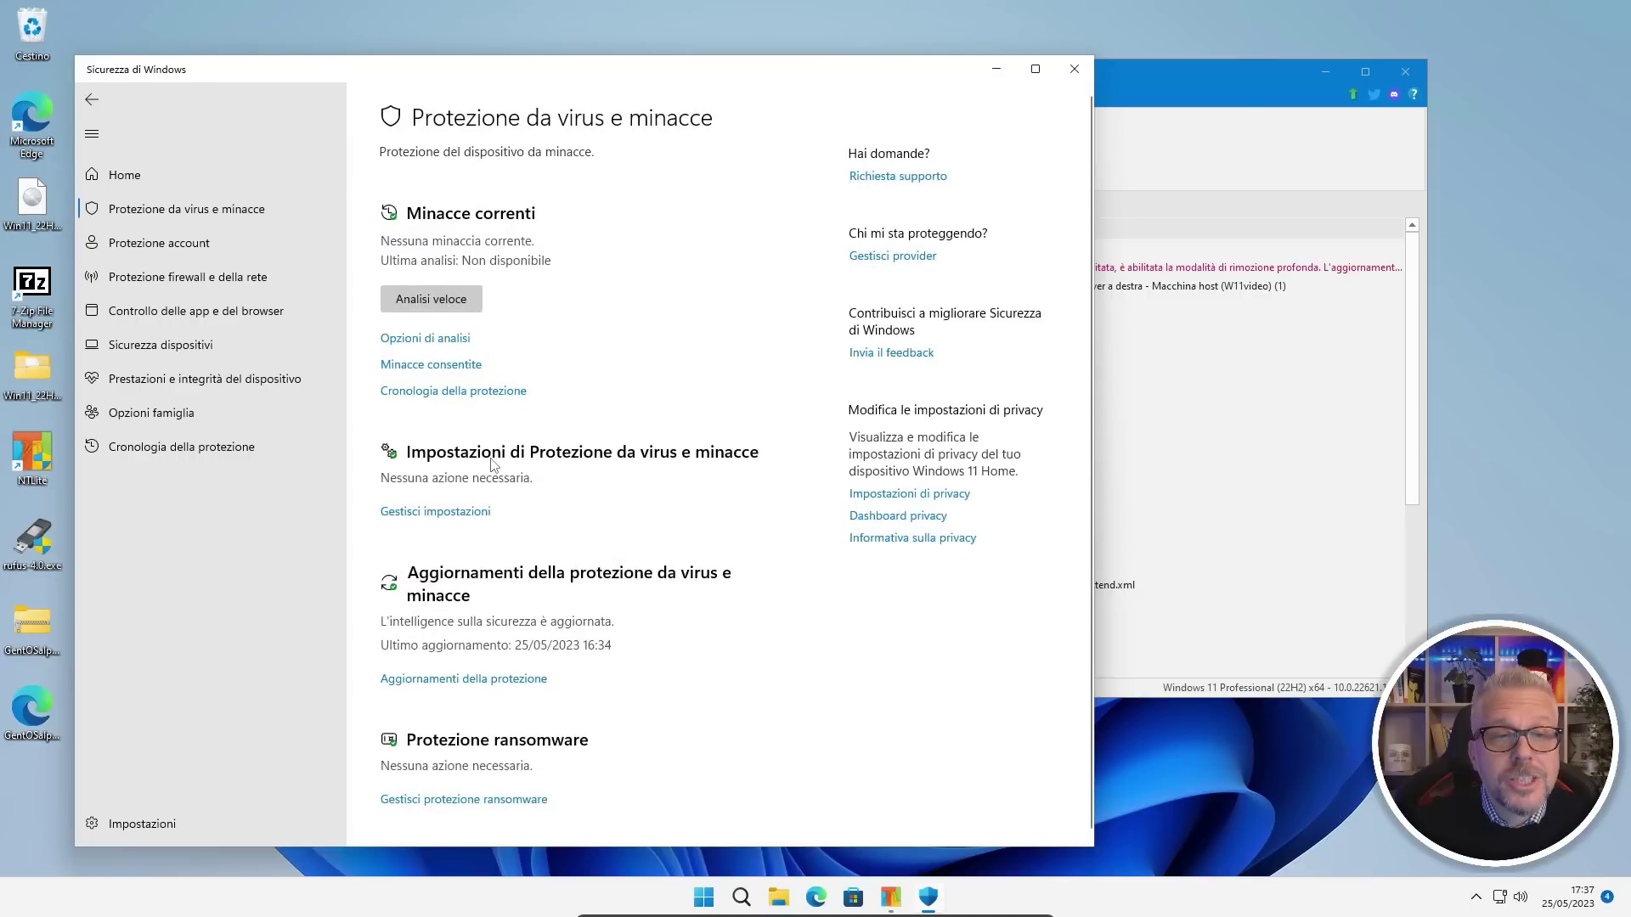
click(448, 512)
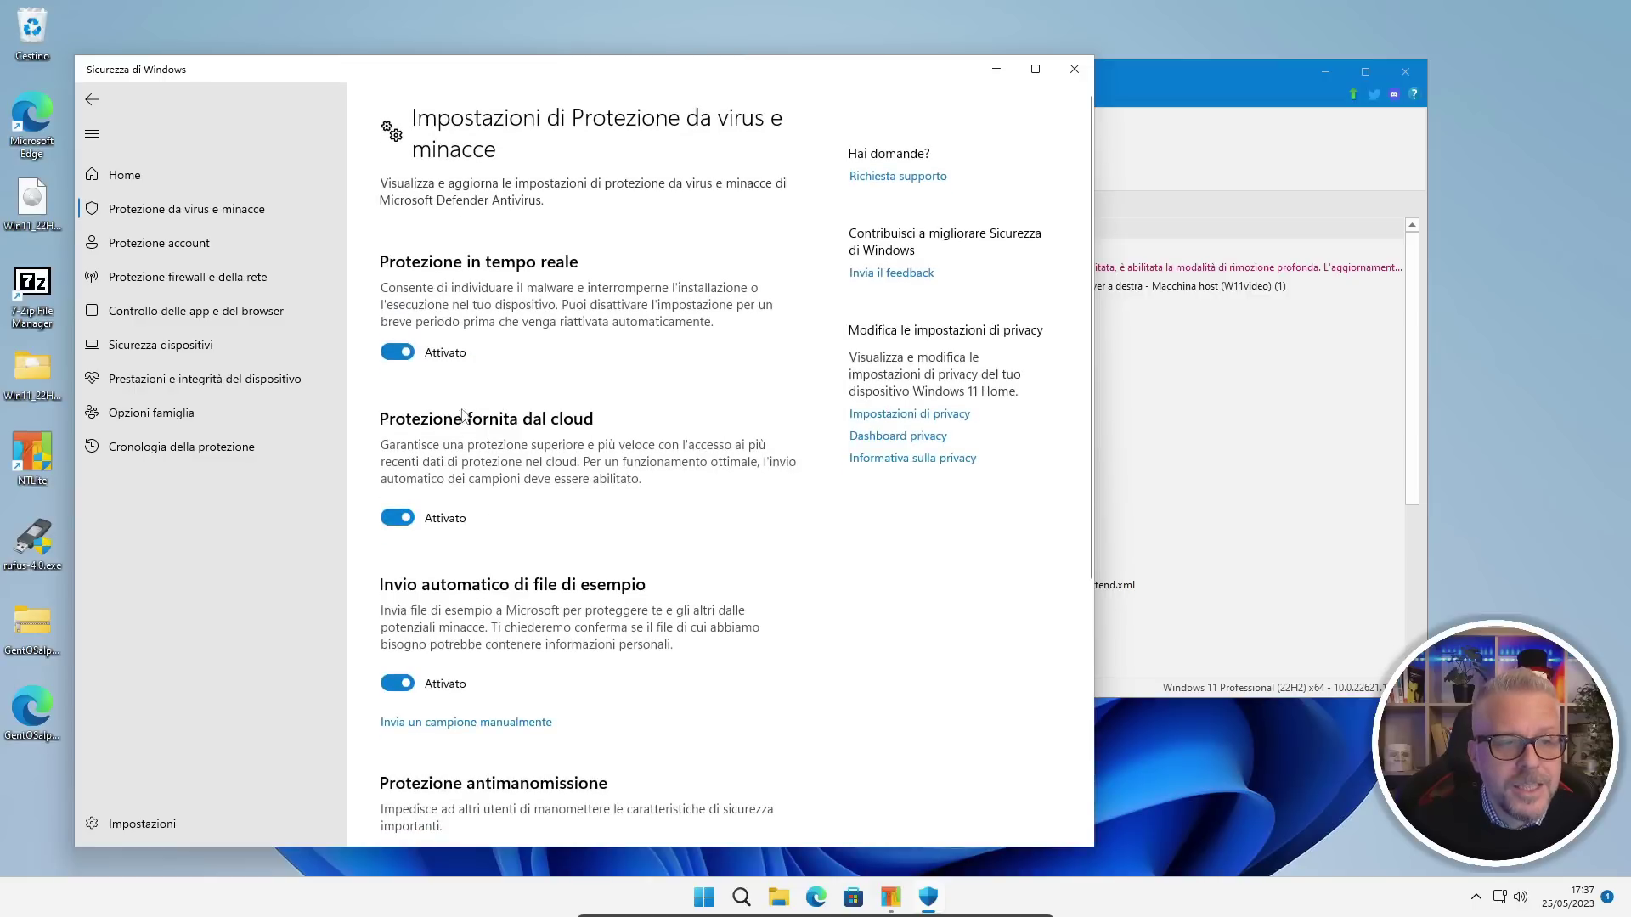
click(396, 352)
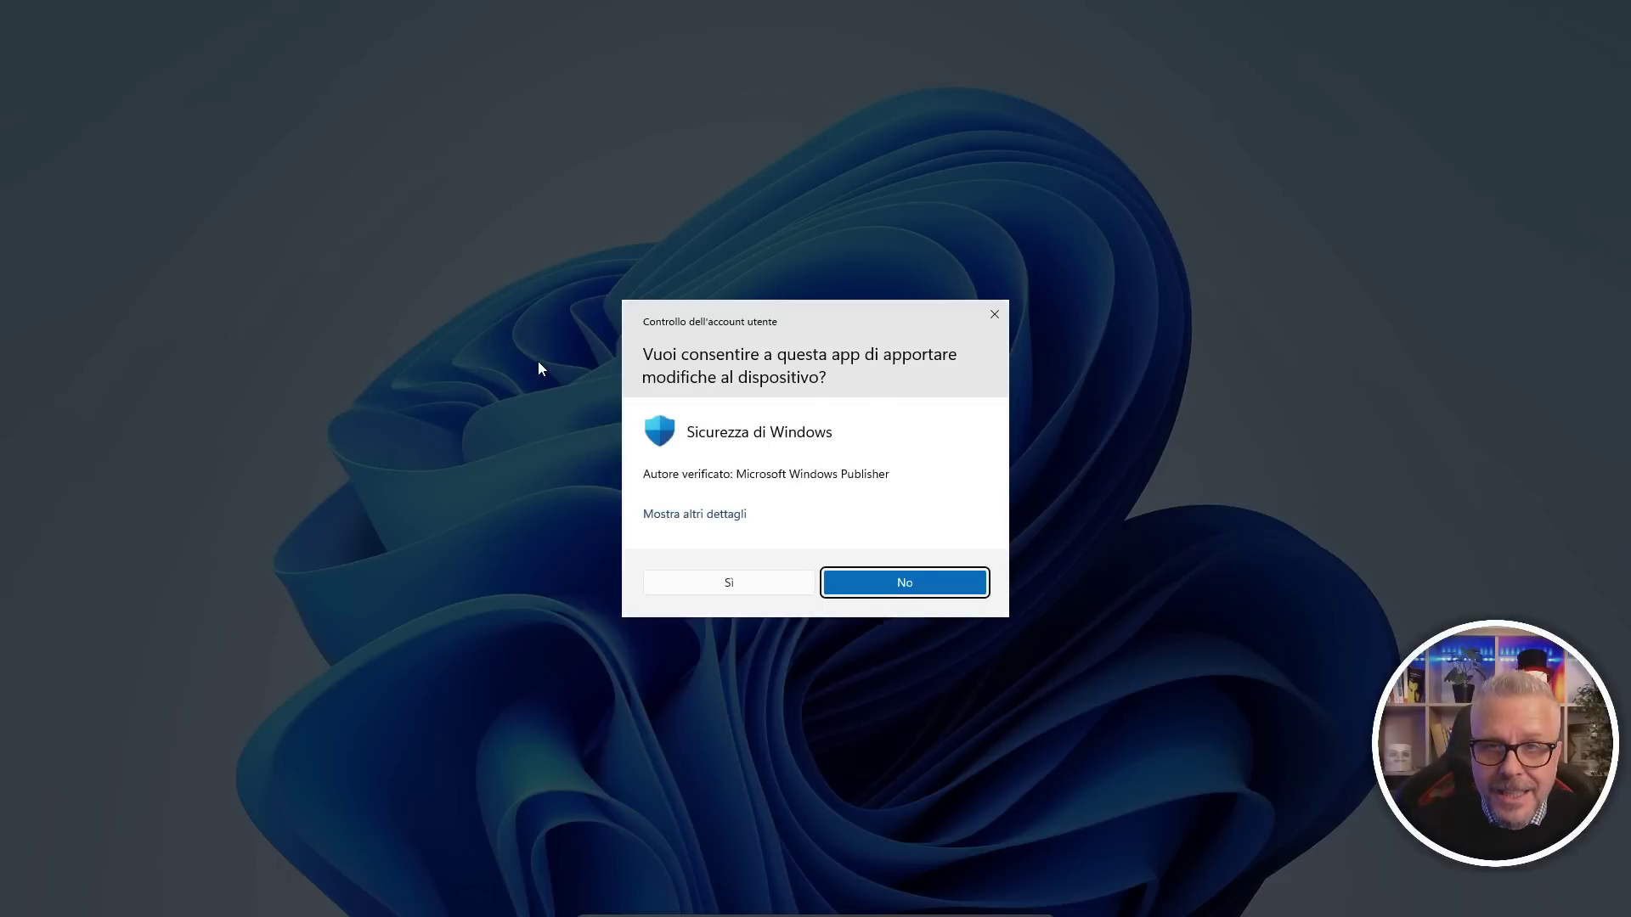
click(727, 586)
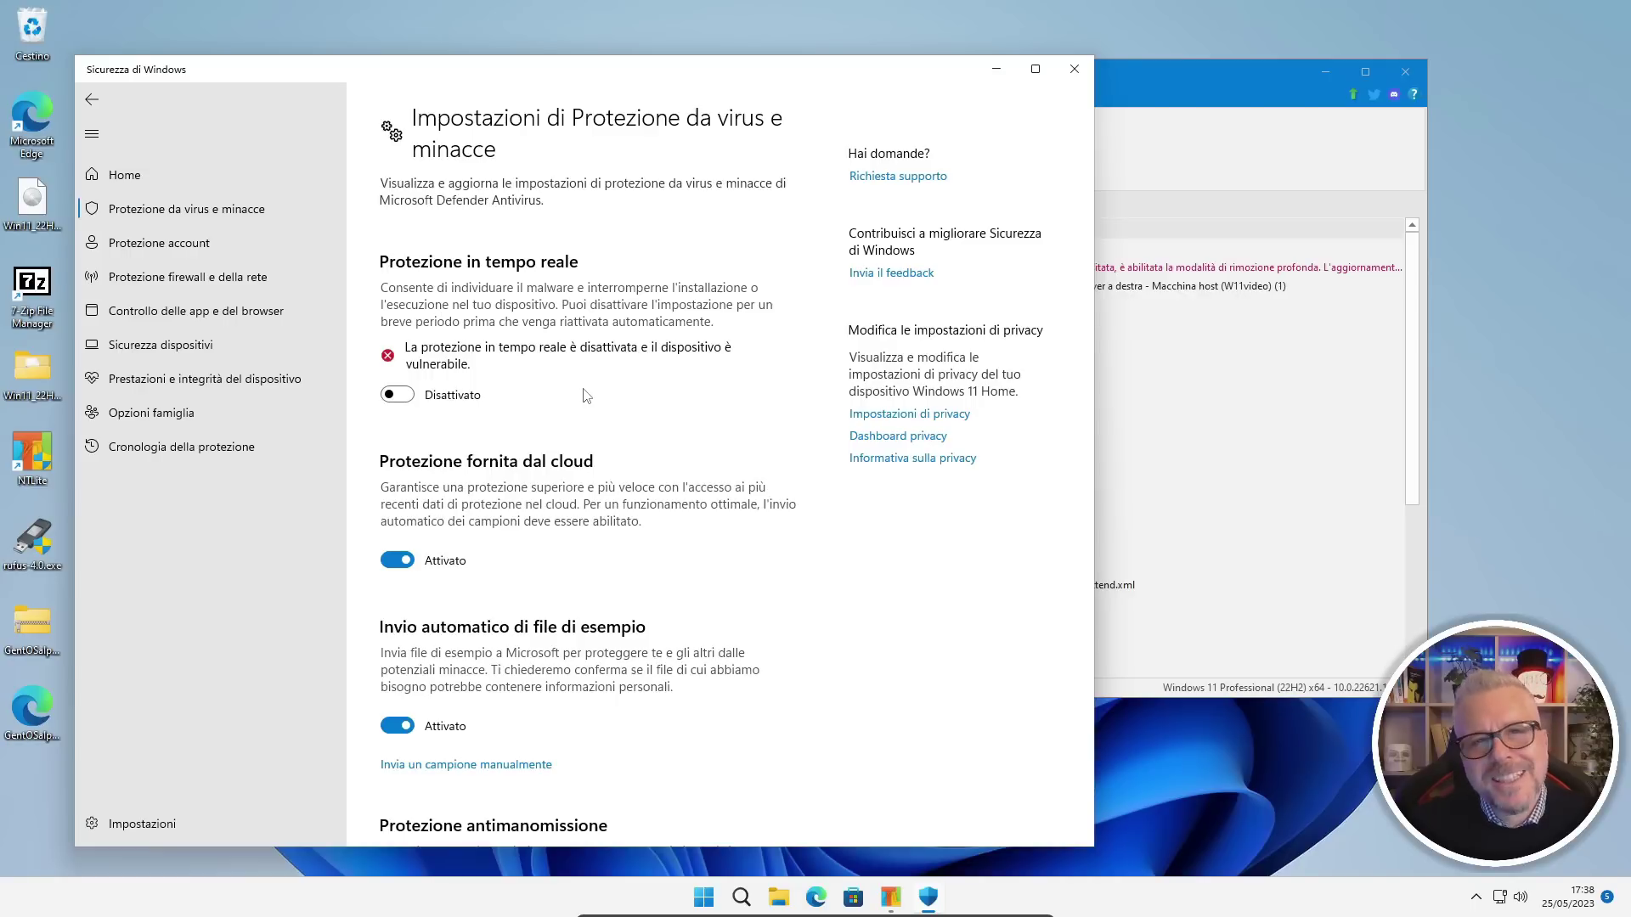
click(997, 71)
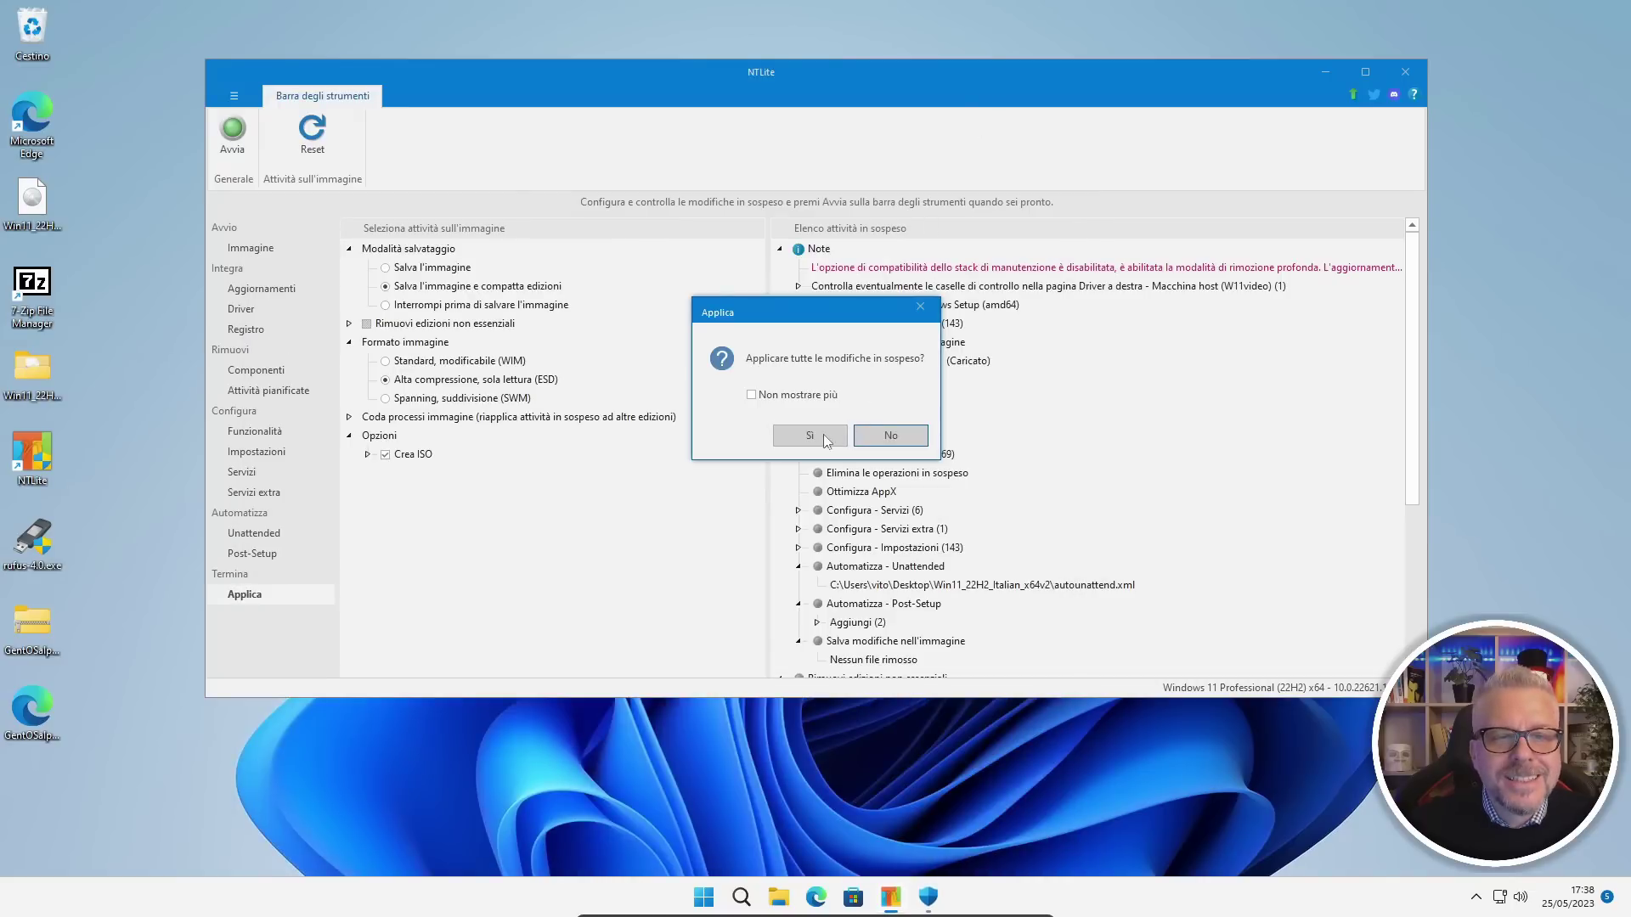
Apply all pending changes to build the ISO and close NTLite once processing is complete
click(810, 436)
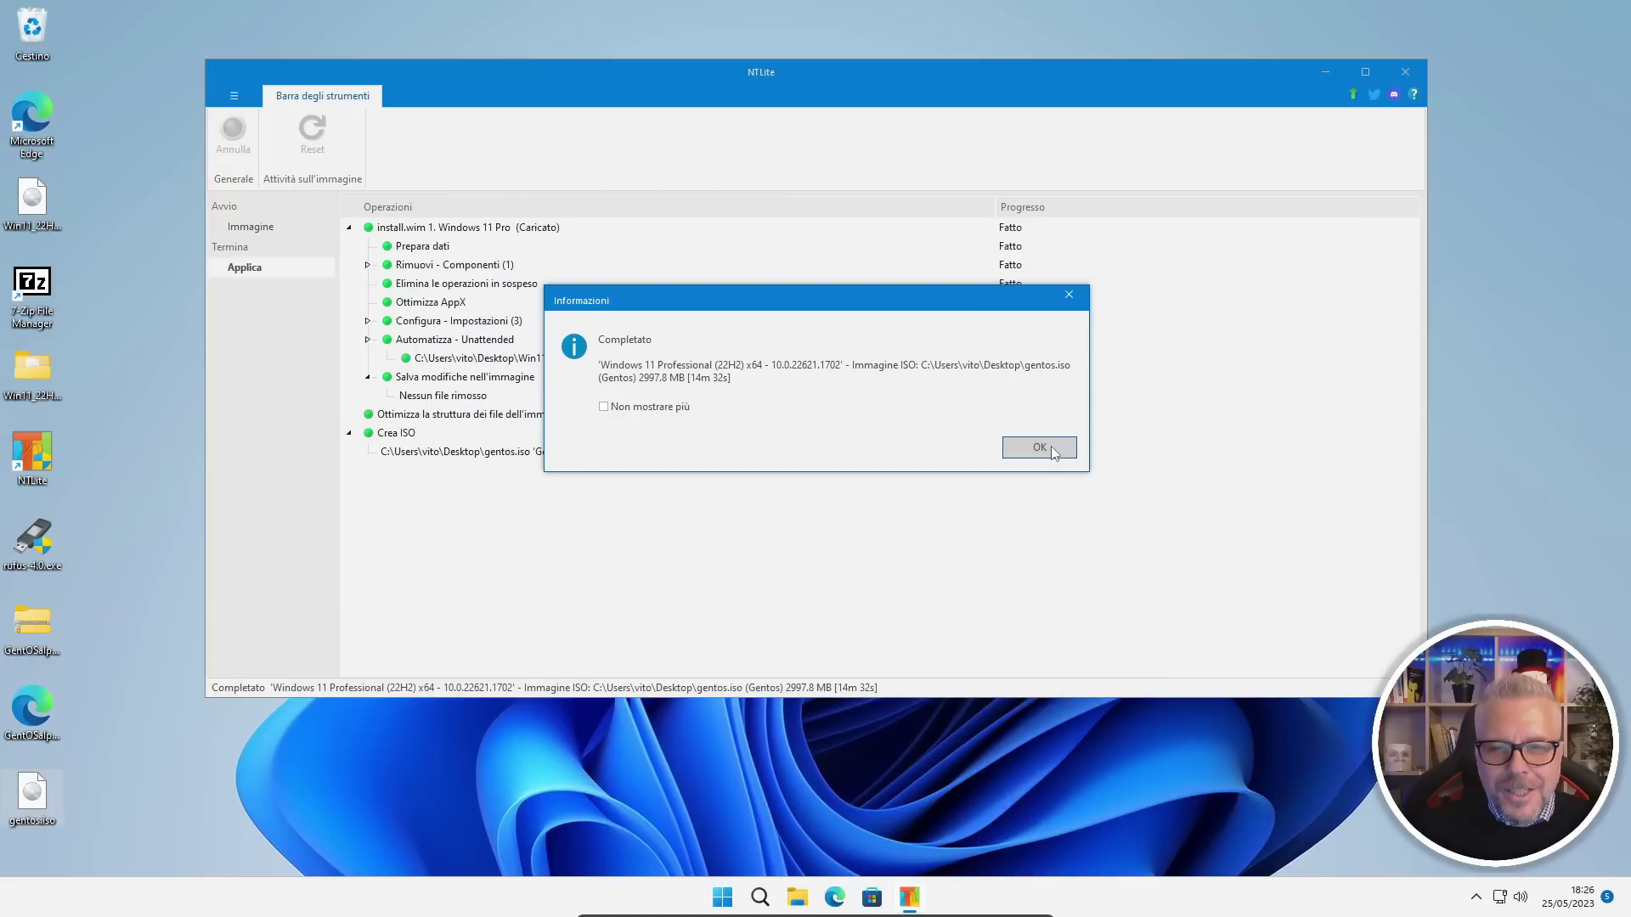
click(1051, 446)
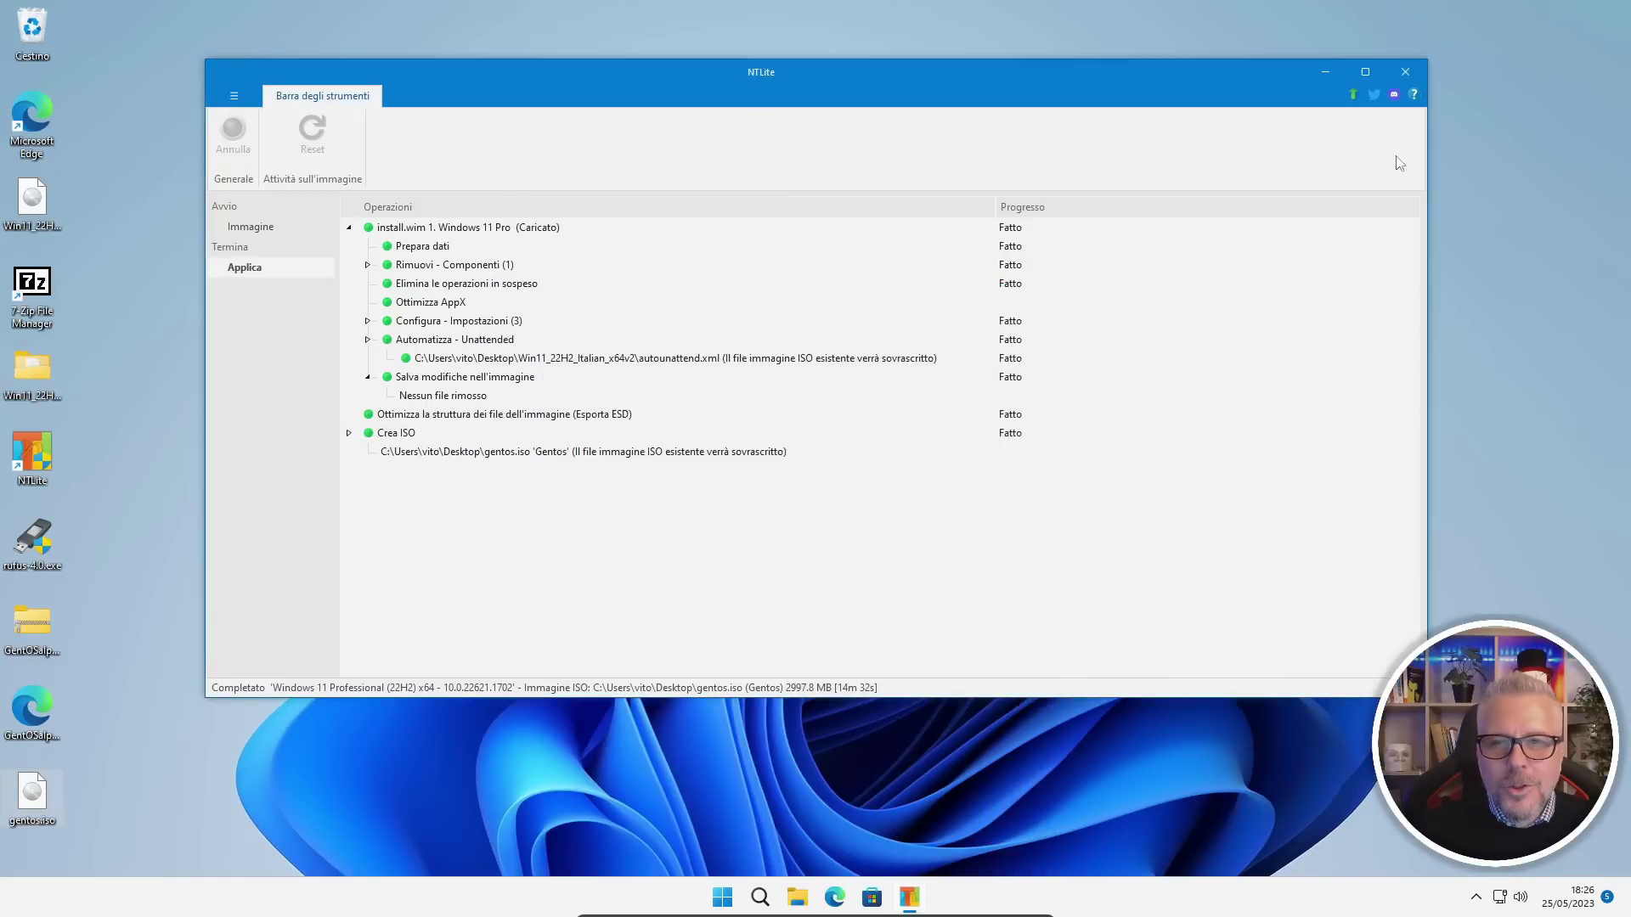
click(1405, 75)
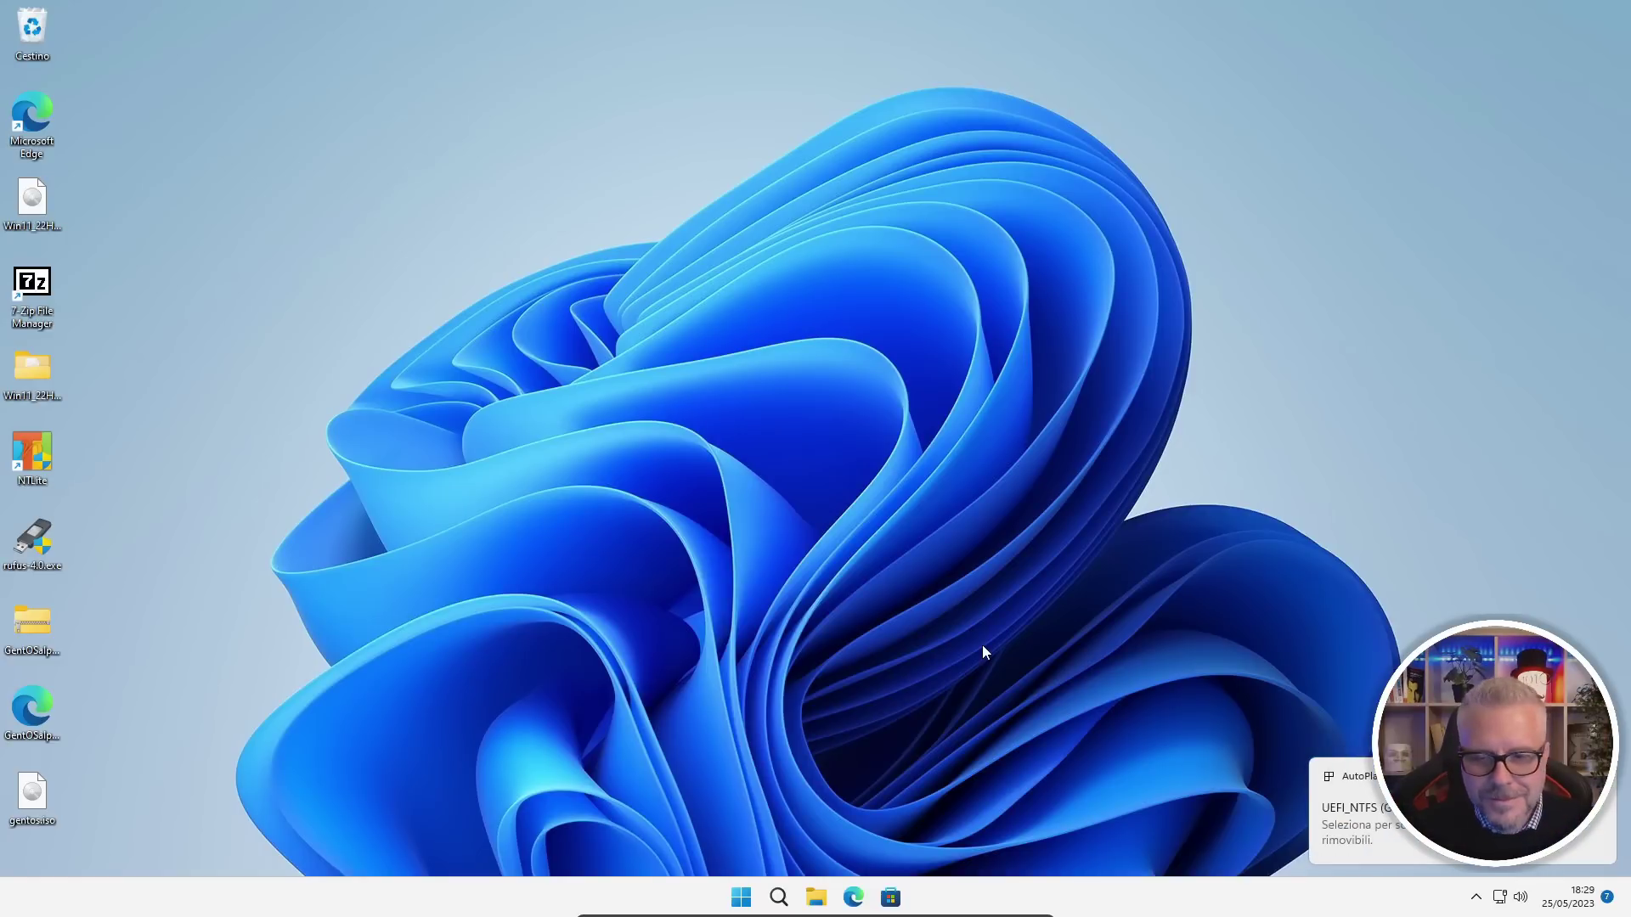
Launch Rufus with administrator permission, choose the 16 GB drive Sisdipro (F:), and load gentos.iso from the desktop as the boot image
double_click(28, 544)
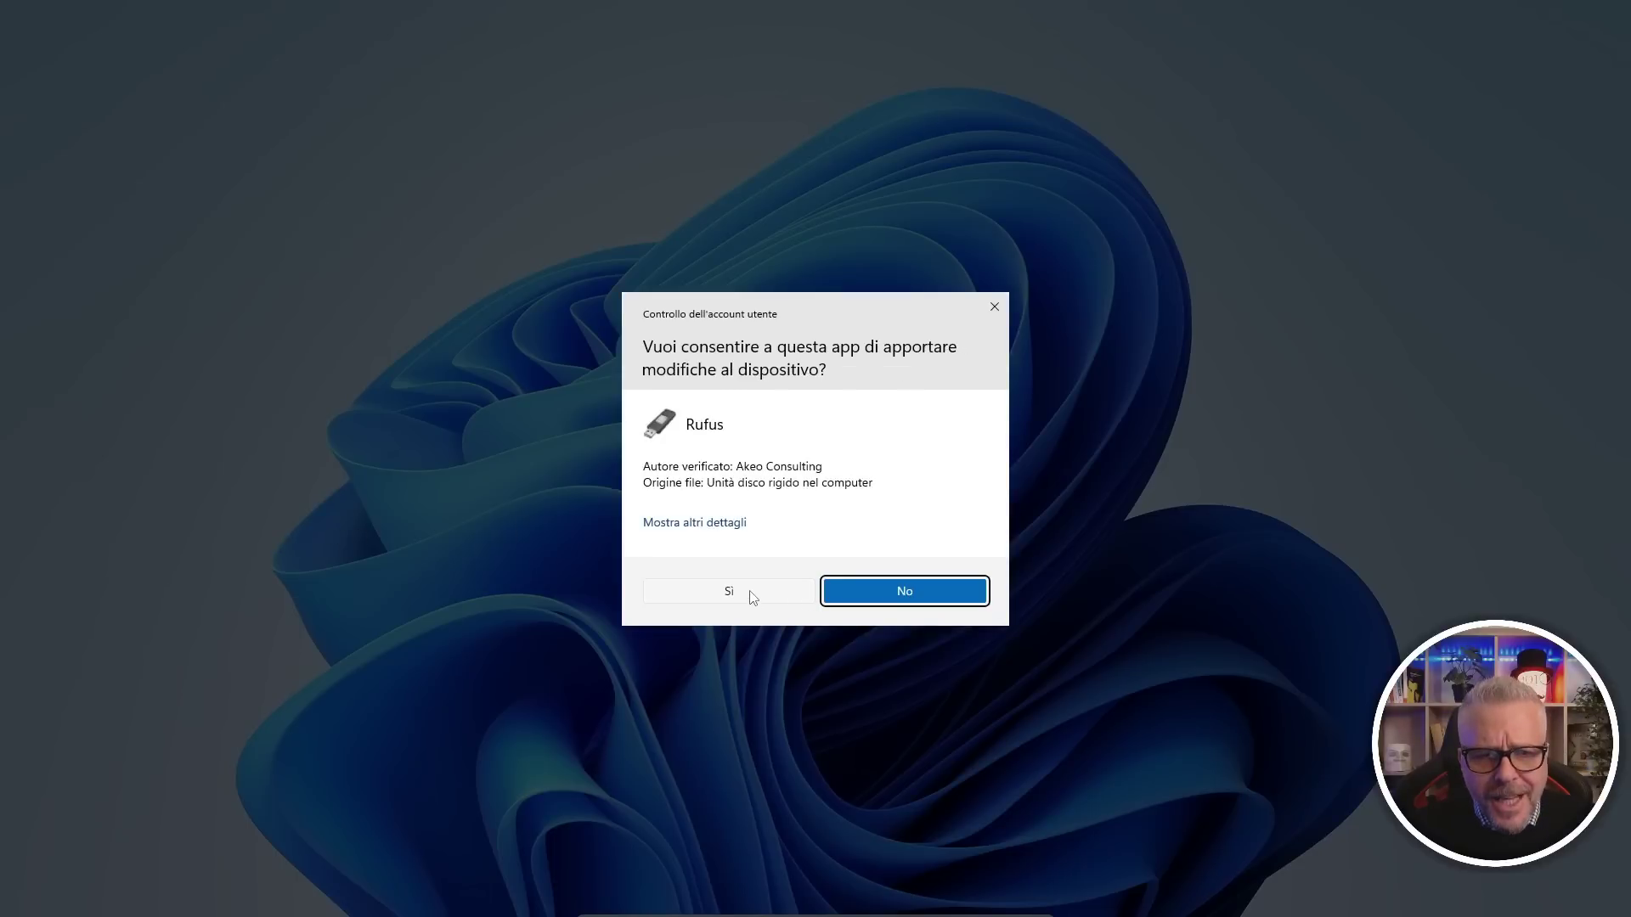
click(751, 593)
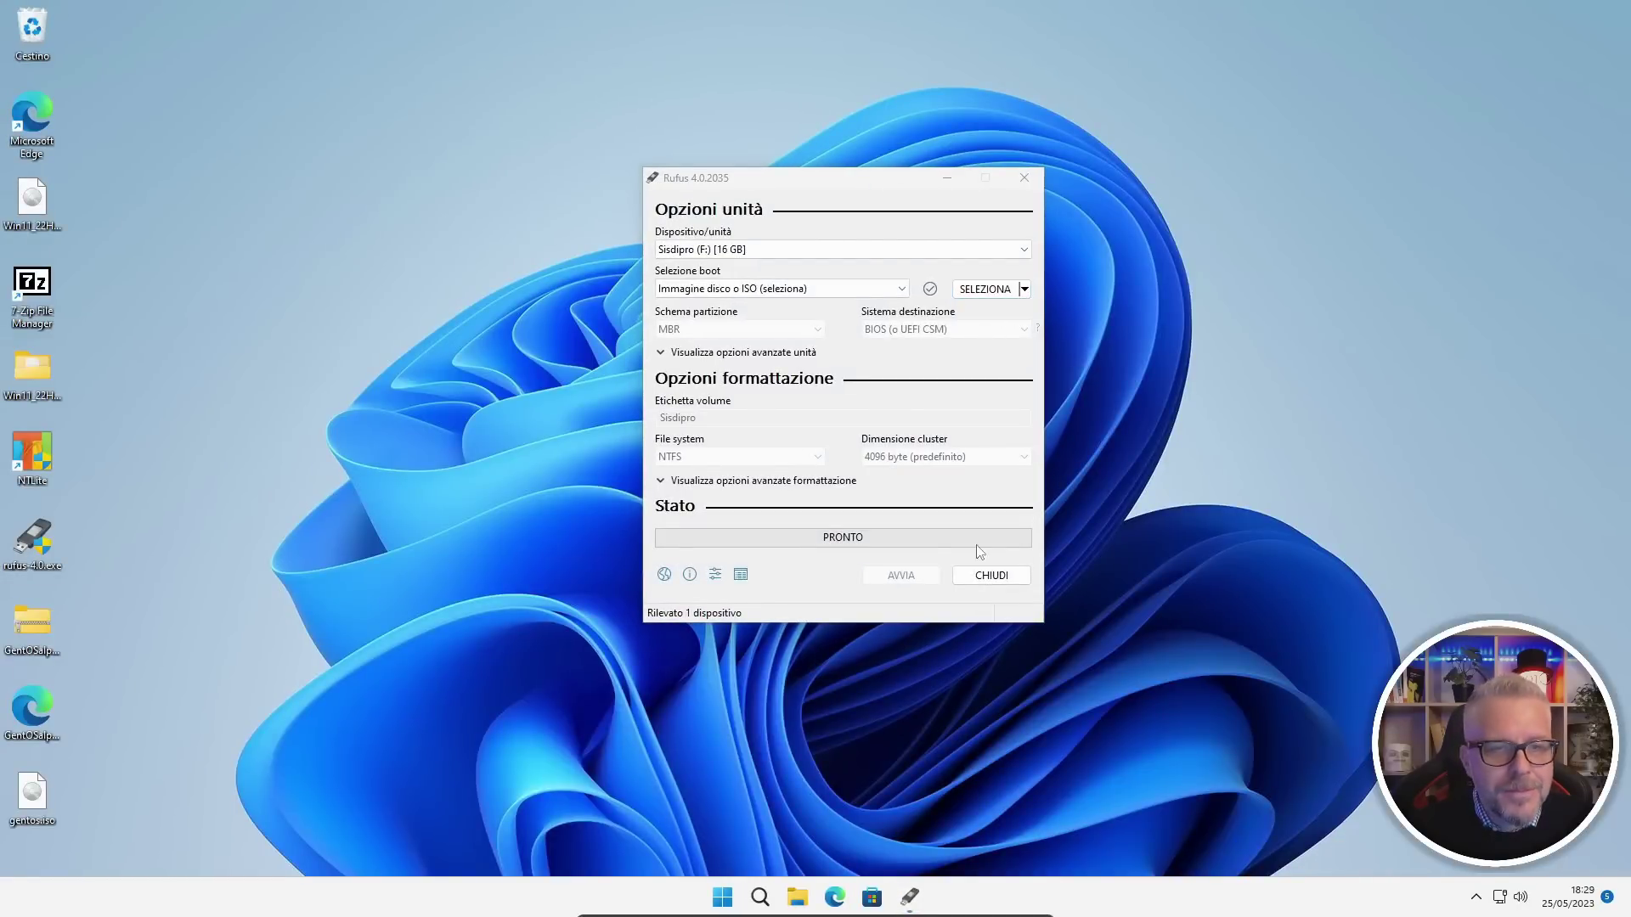
click(696, 251)
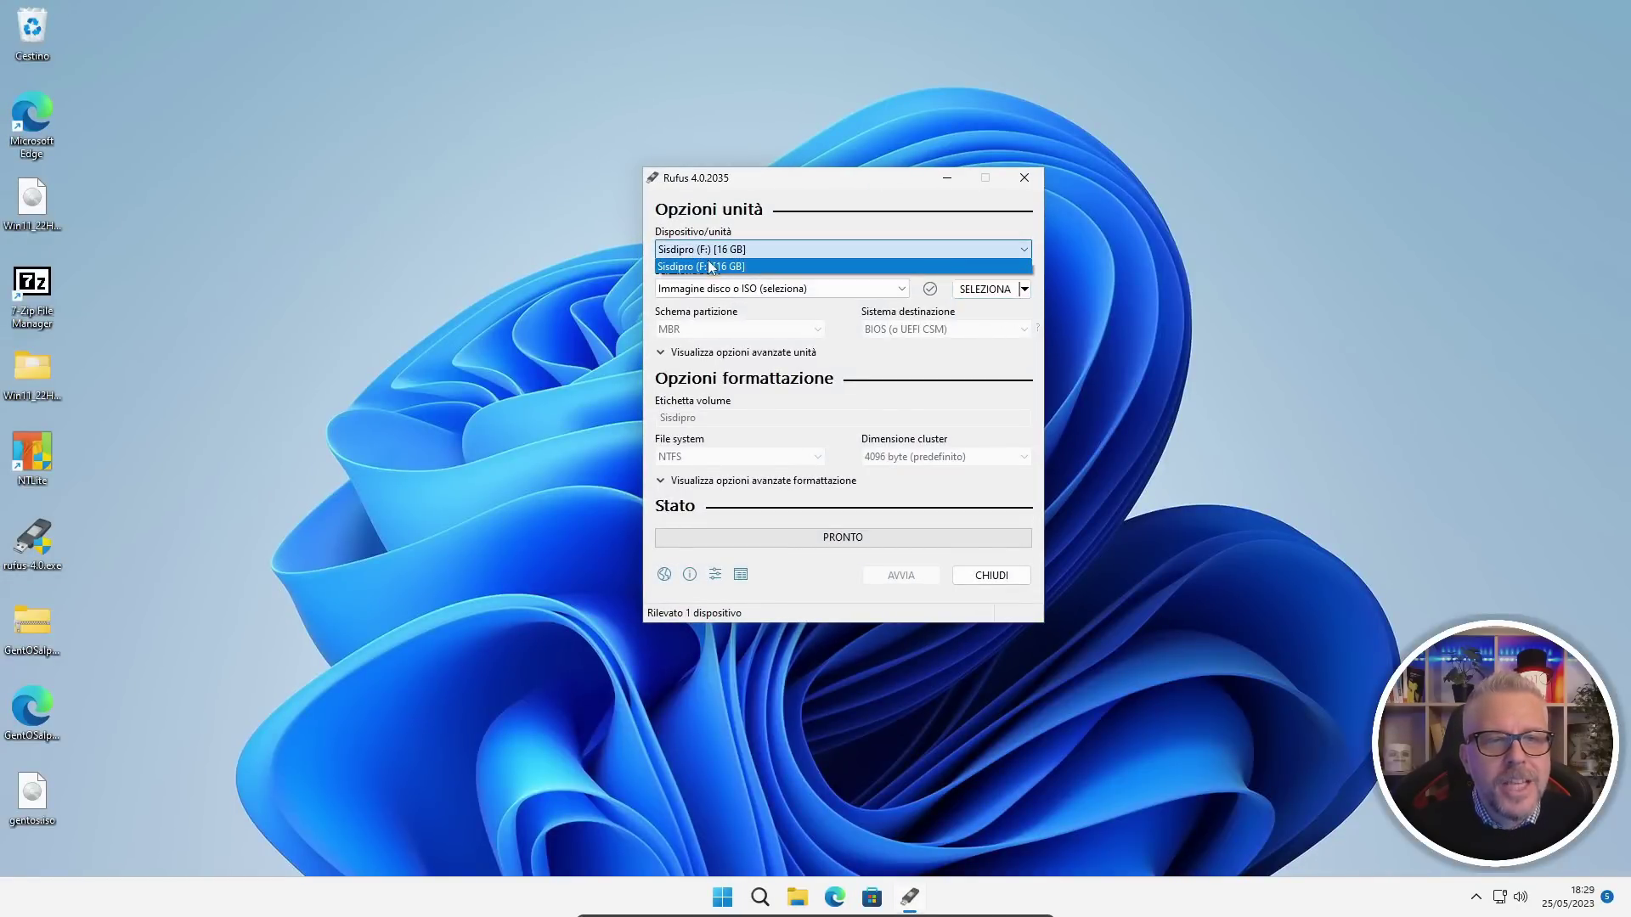
click(711, 267)
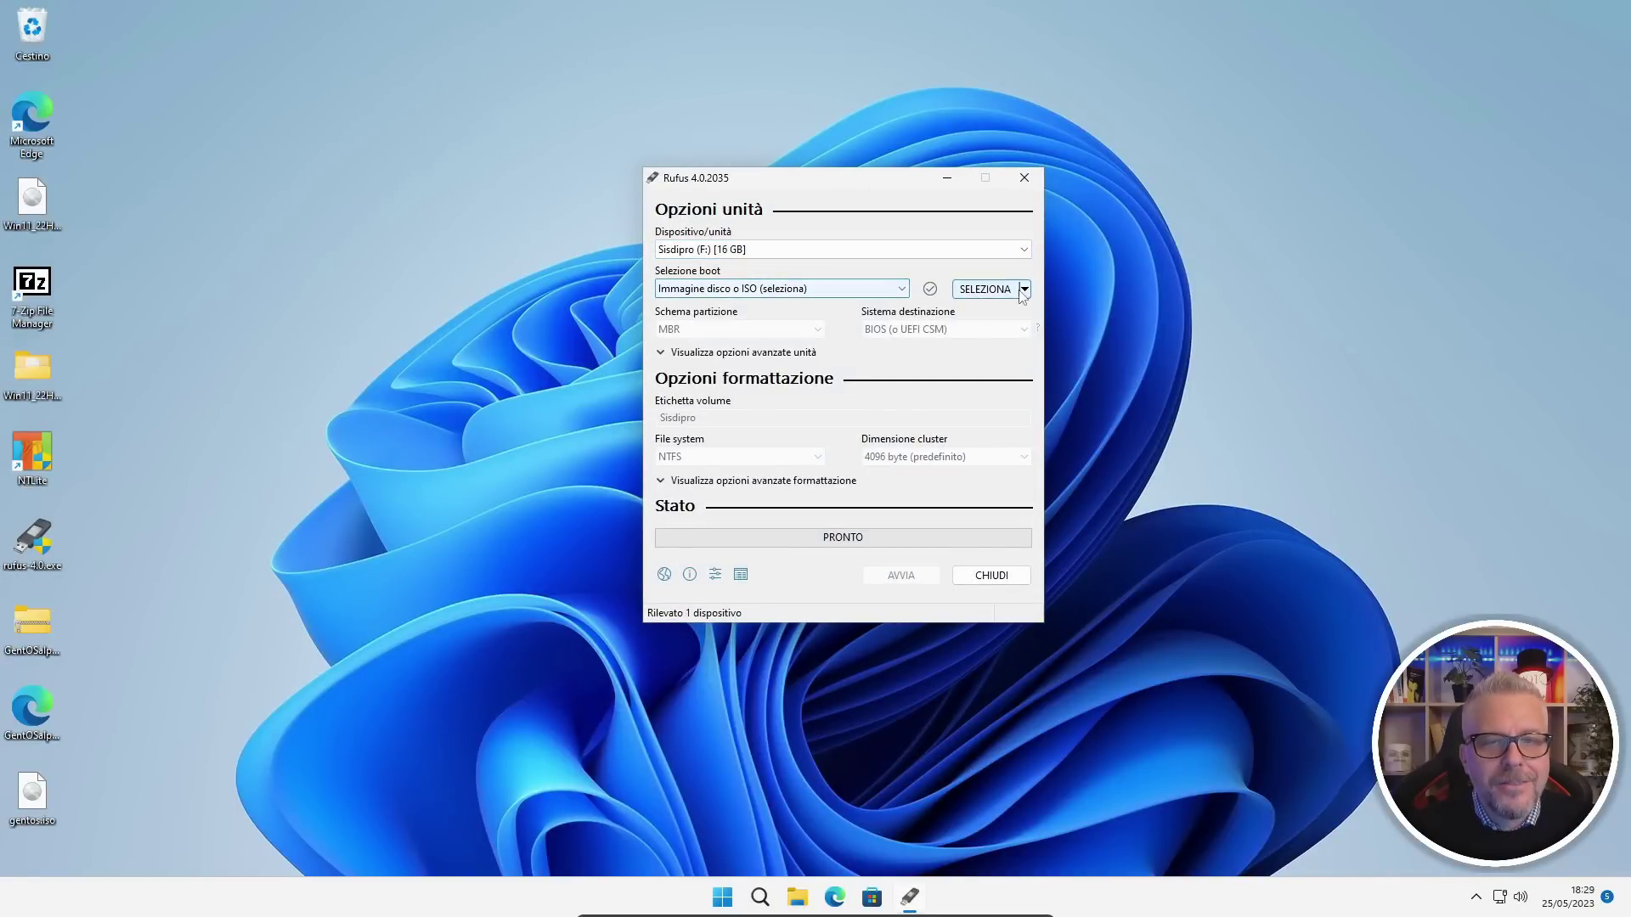
click(987, 289)
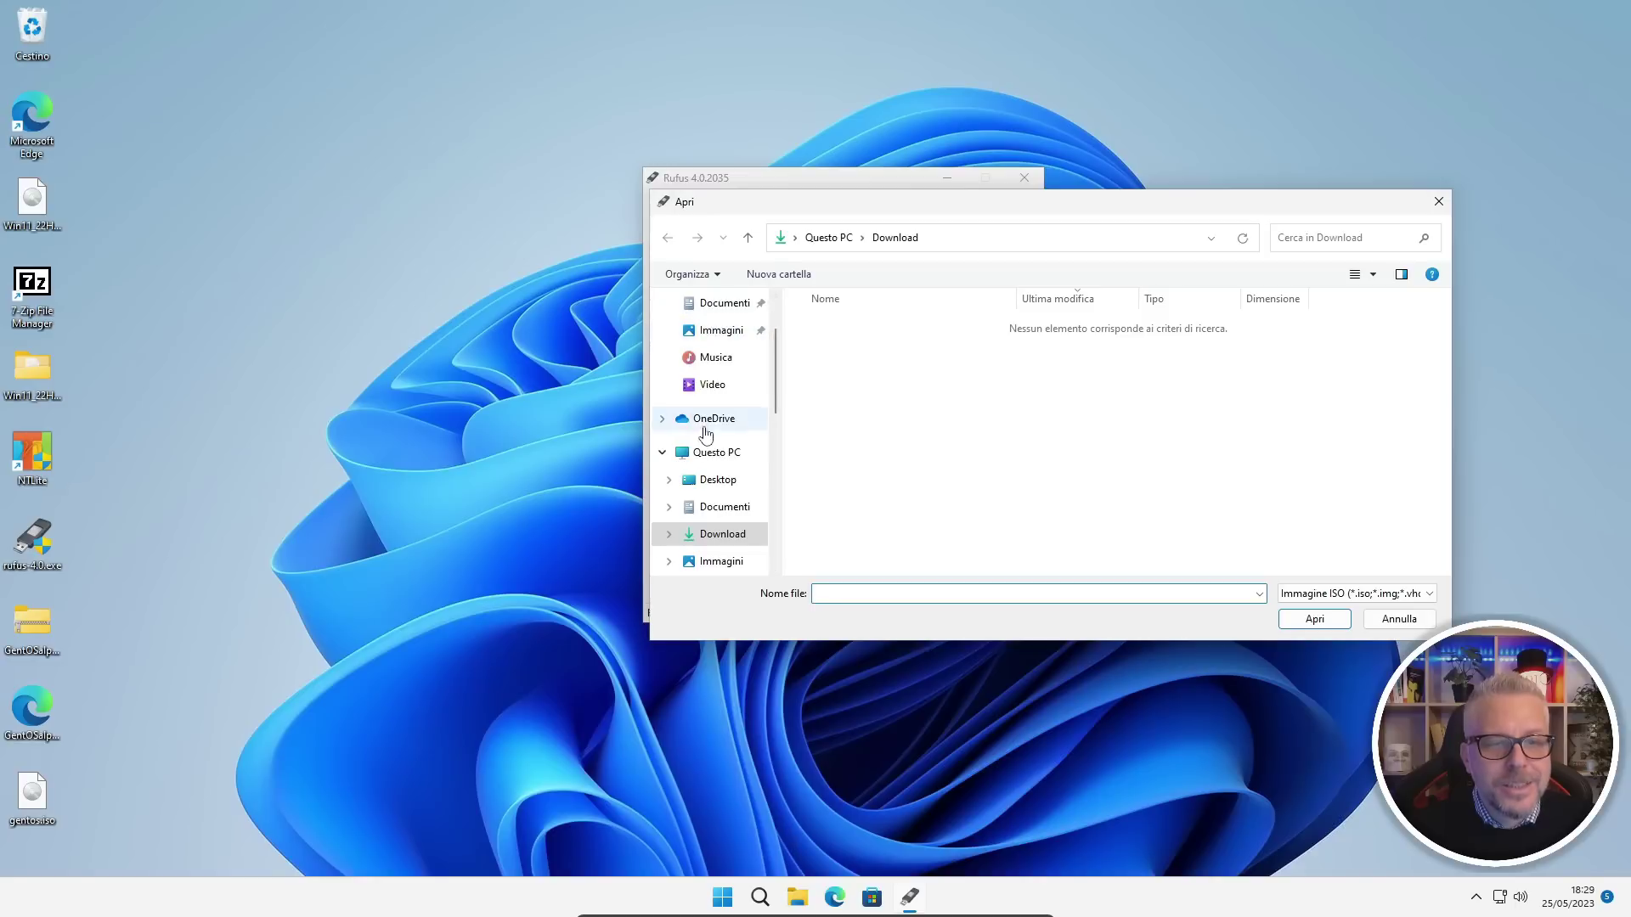
click(705, 478)
click(817, 353)
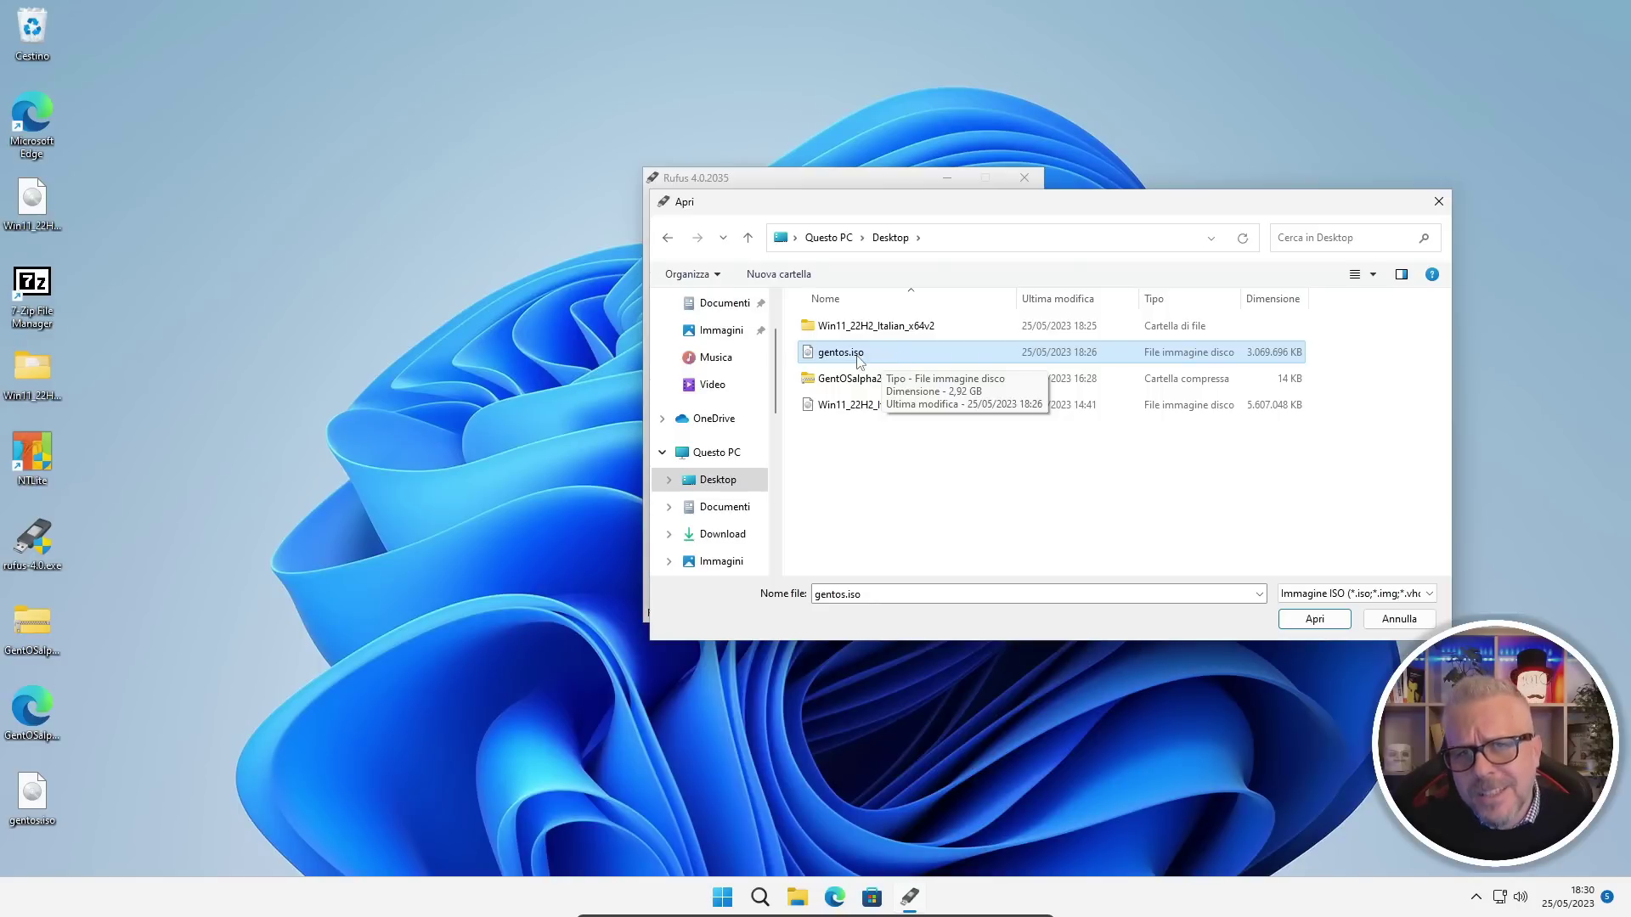
click(1312, 622)
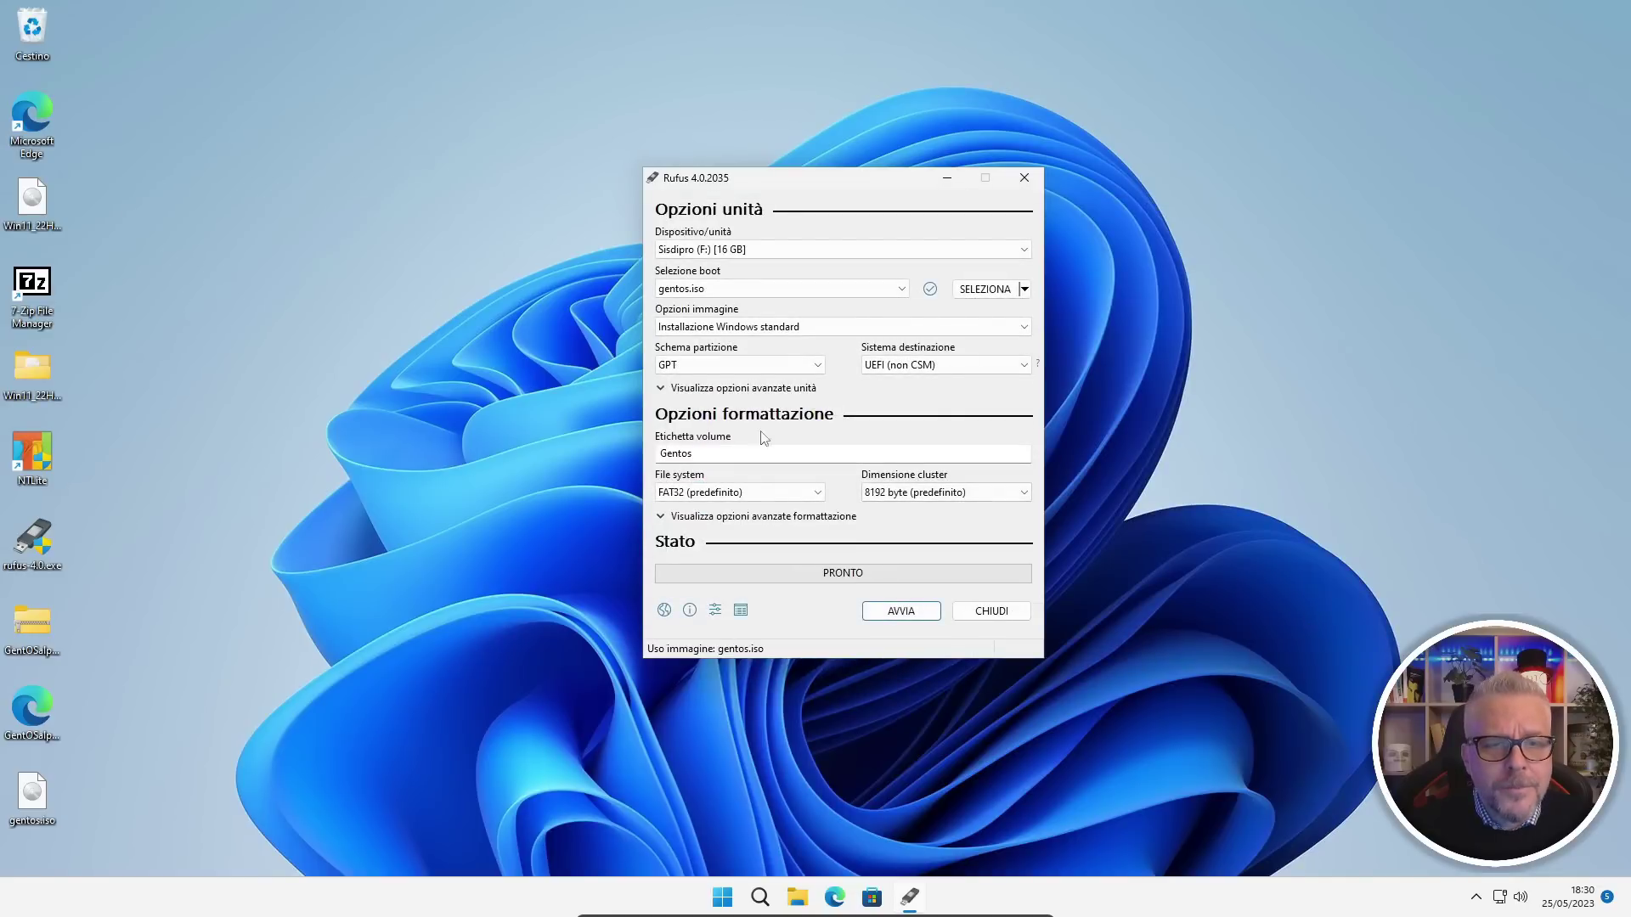
Write gentos.iso to the USB drive with the MBR partition scheme and no Windows setup customisations, accepting the data erasure, and close Rufus
click(788, 367)
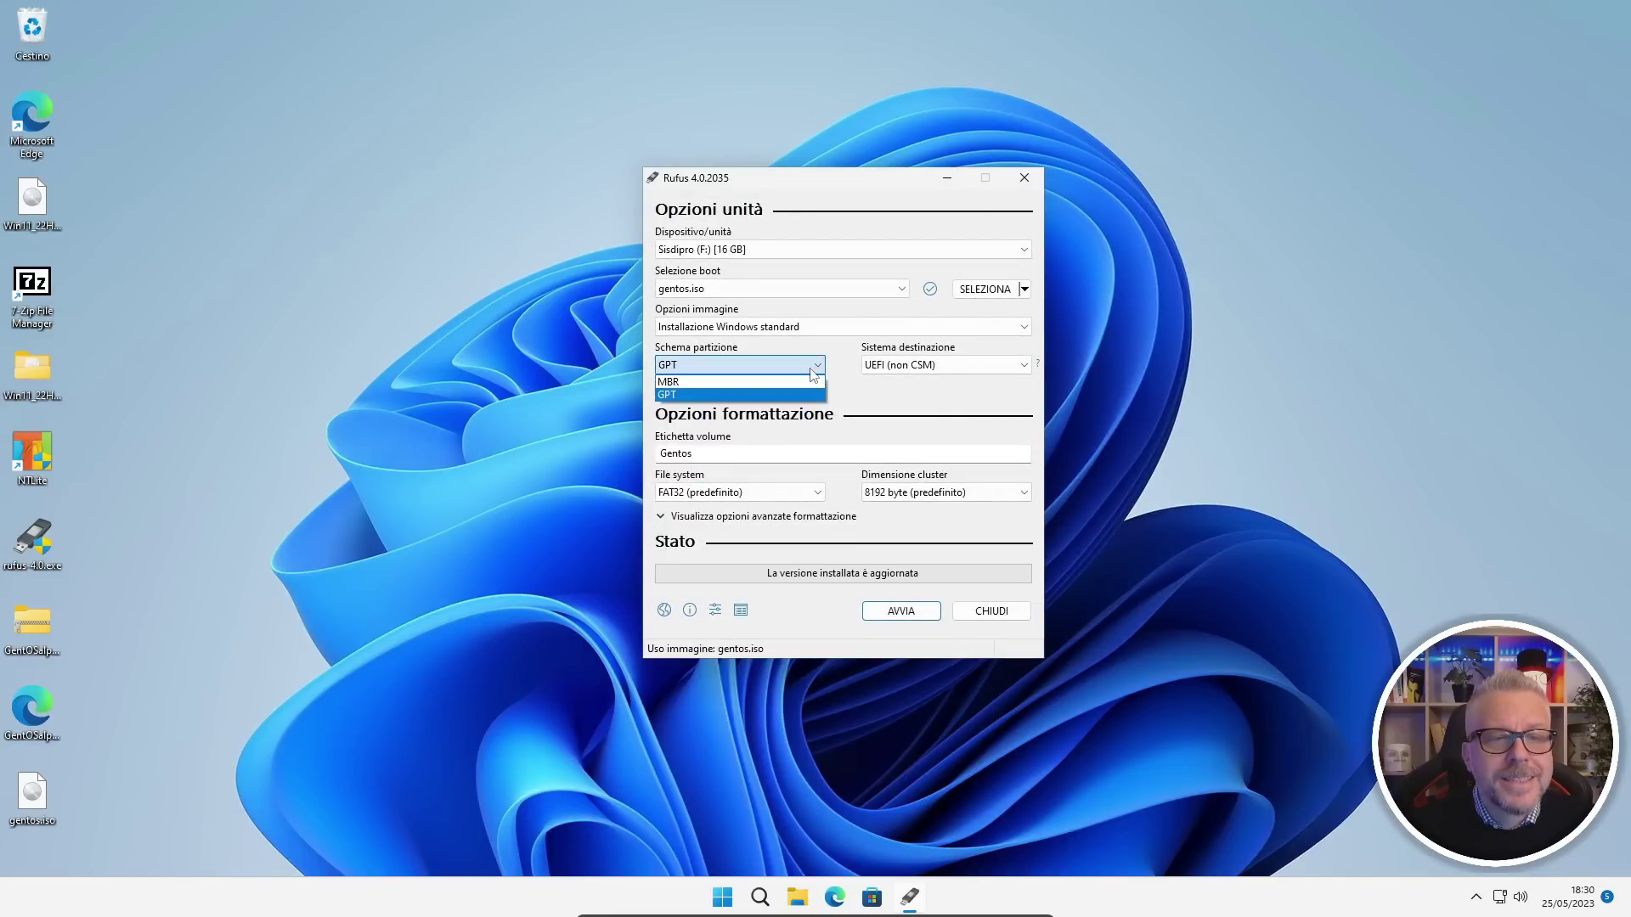
click(695, 384)
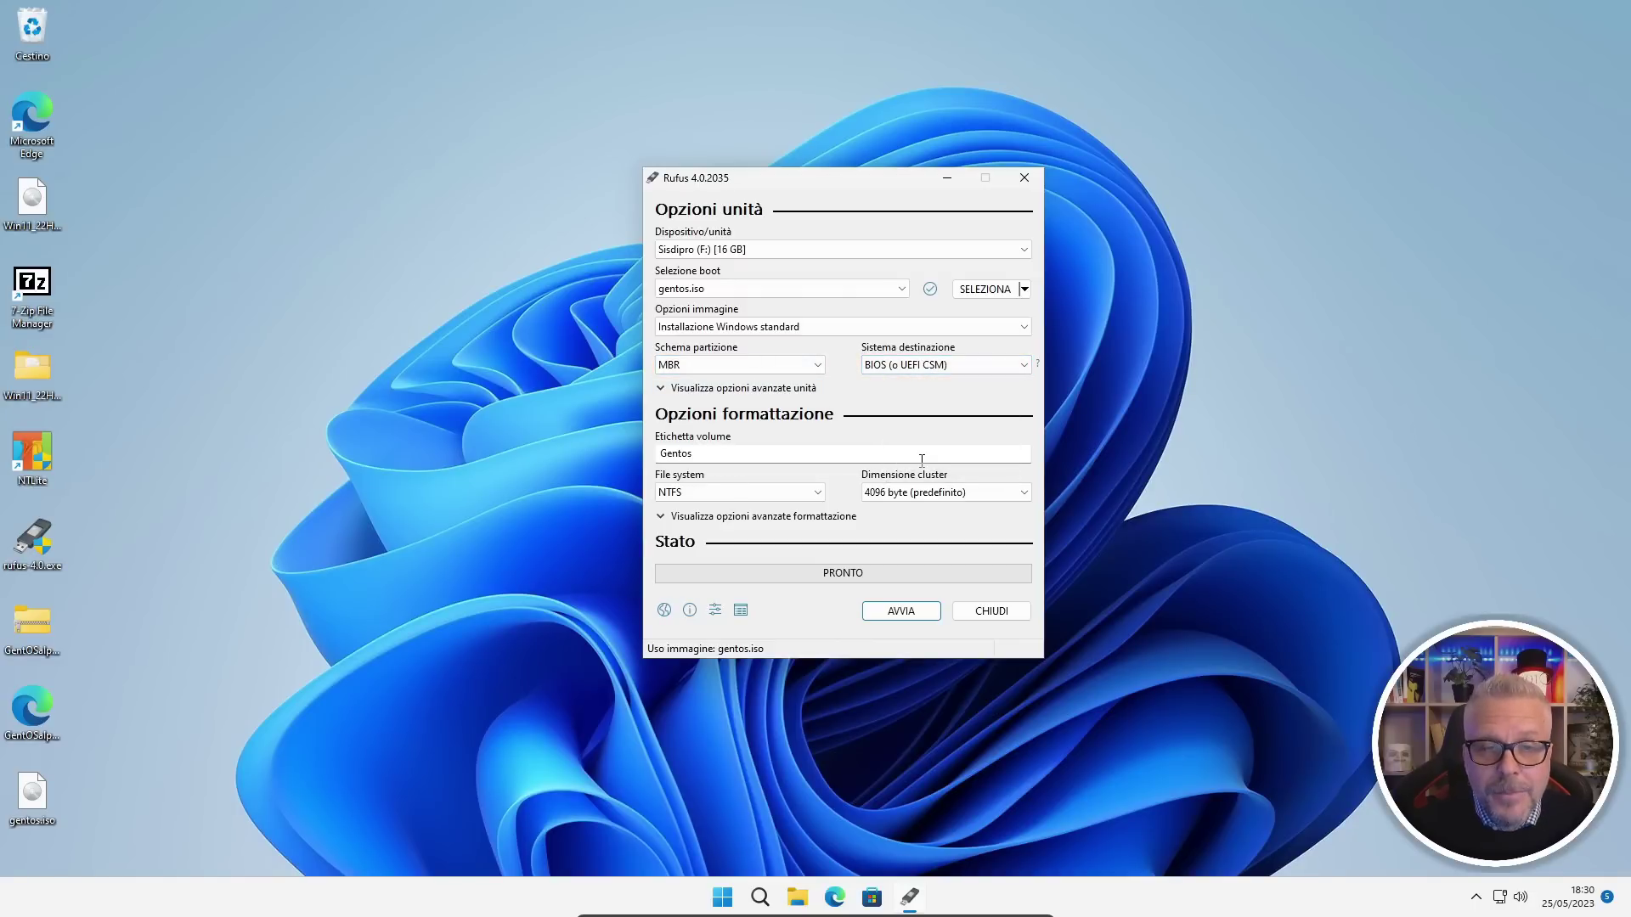
click(899, 611)
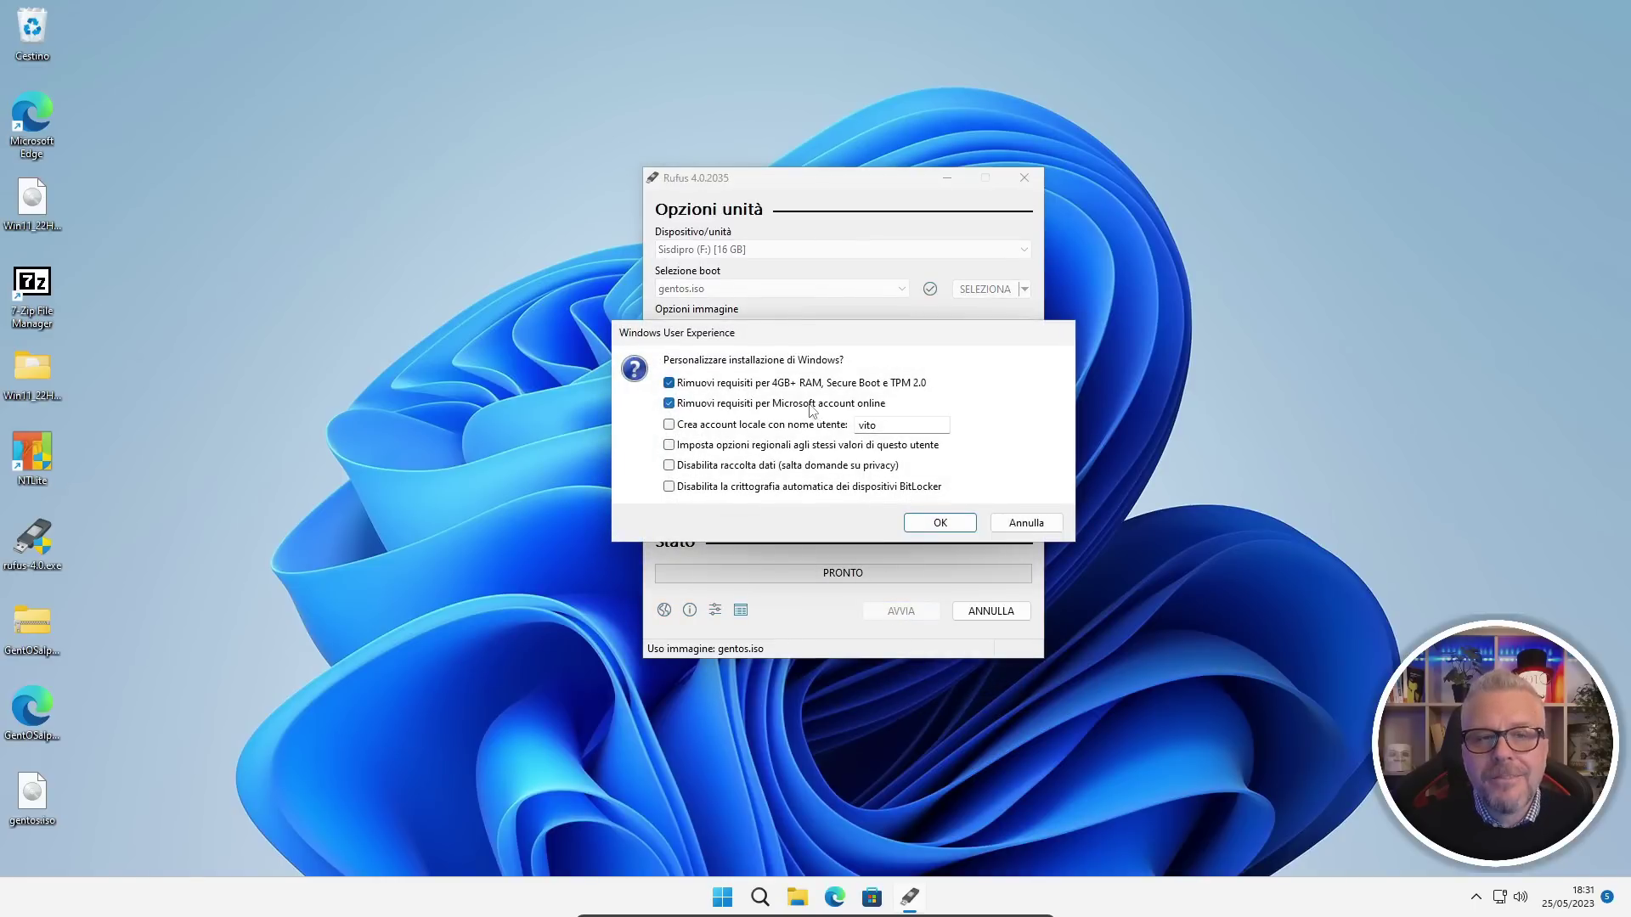
click(668, 403)
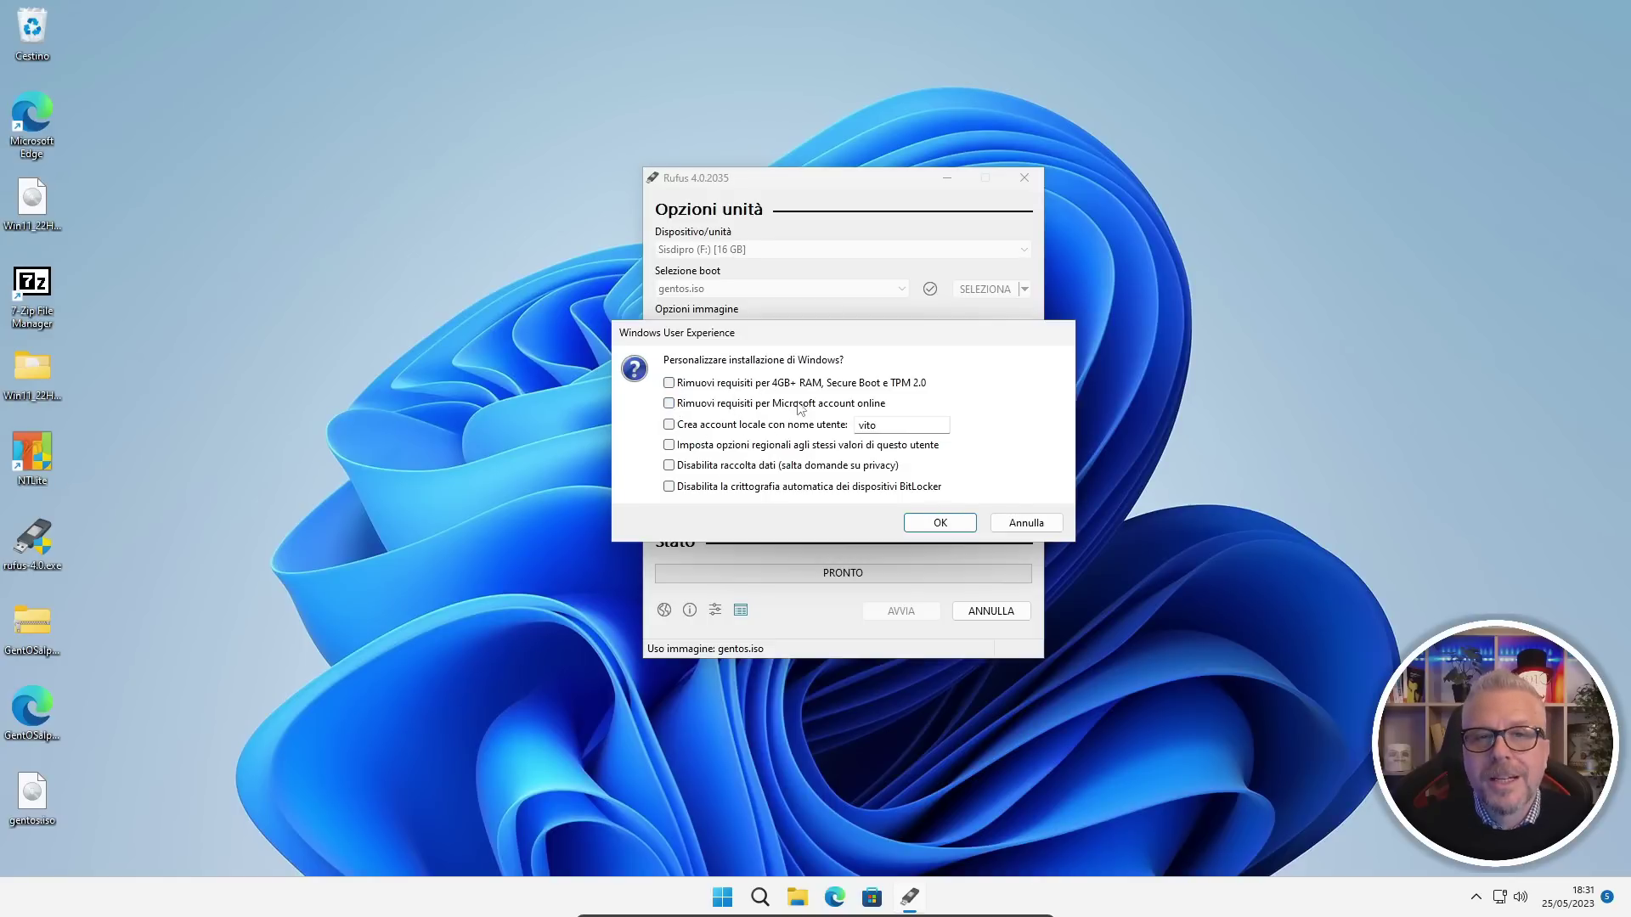
click(942, 523)
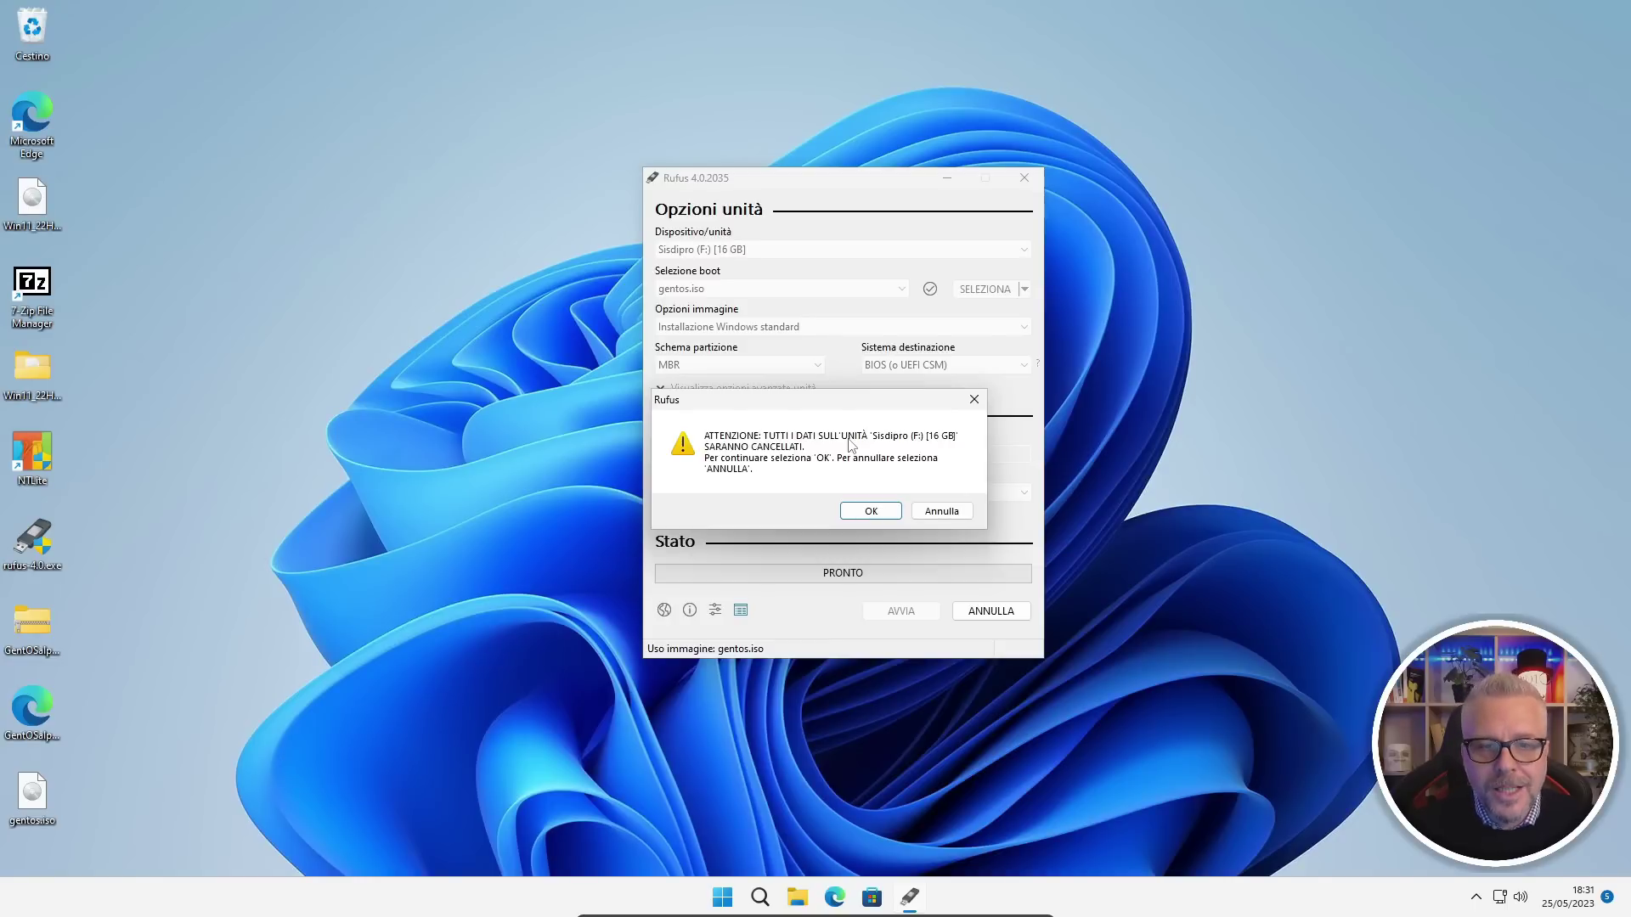
click(870, 512)
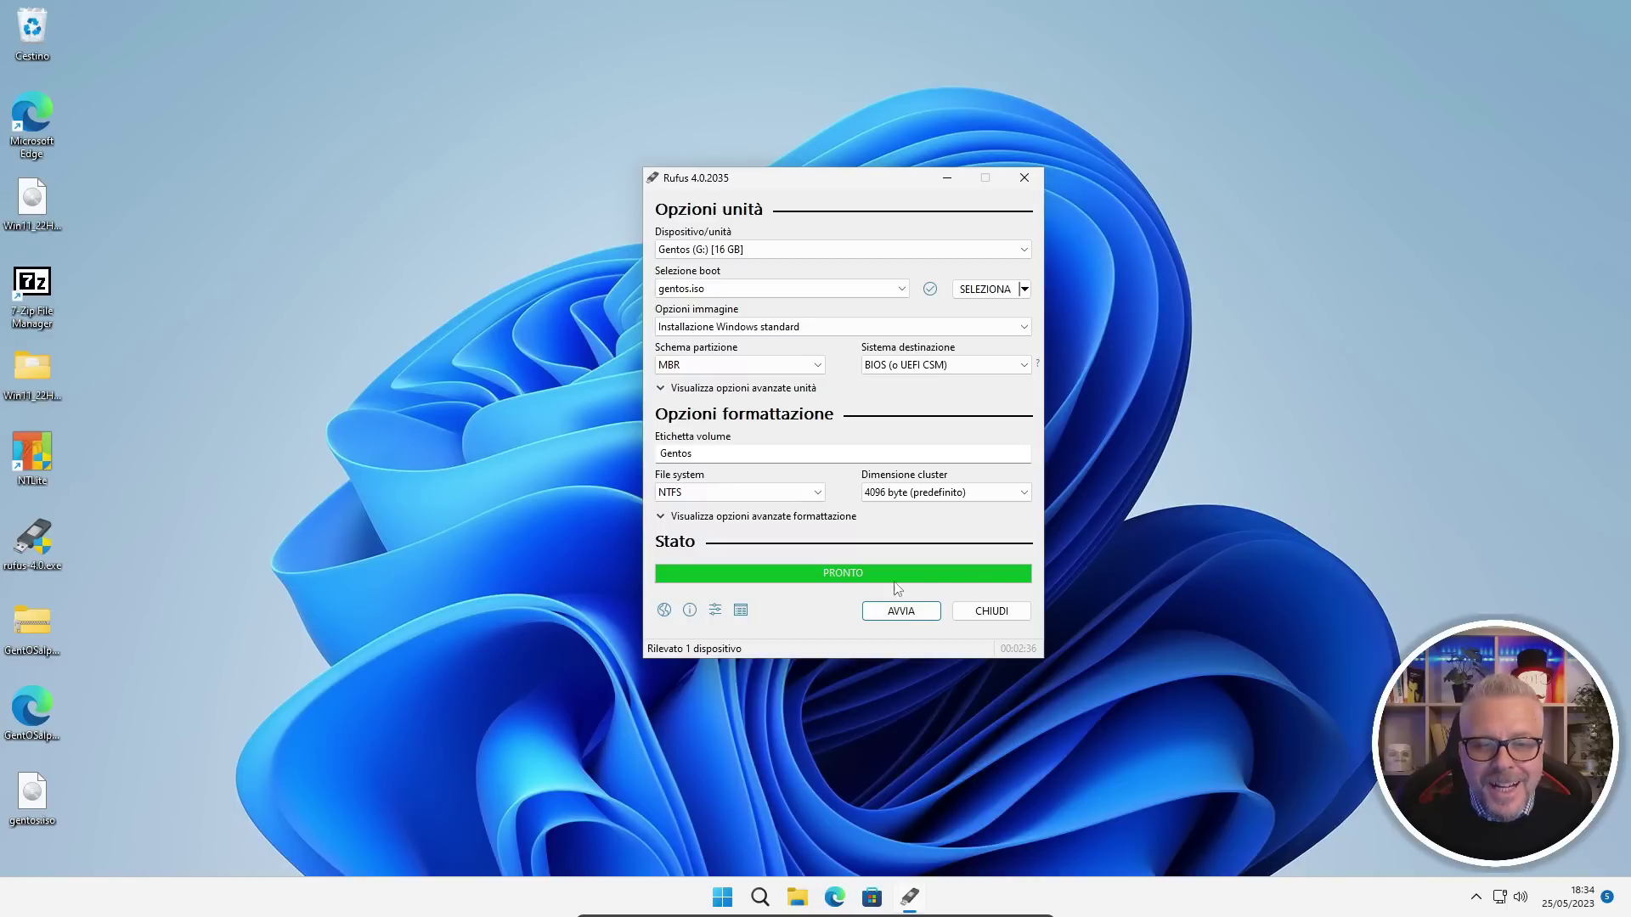
click(992, 612)
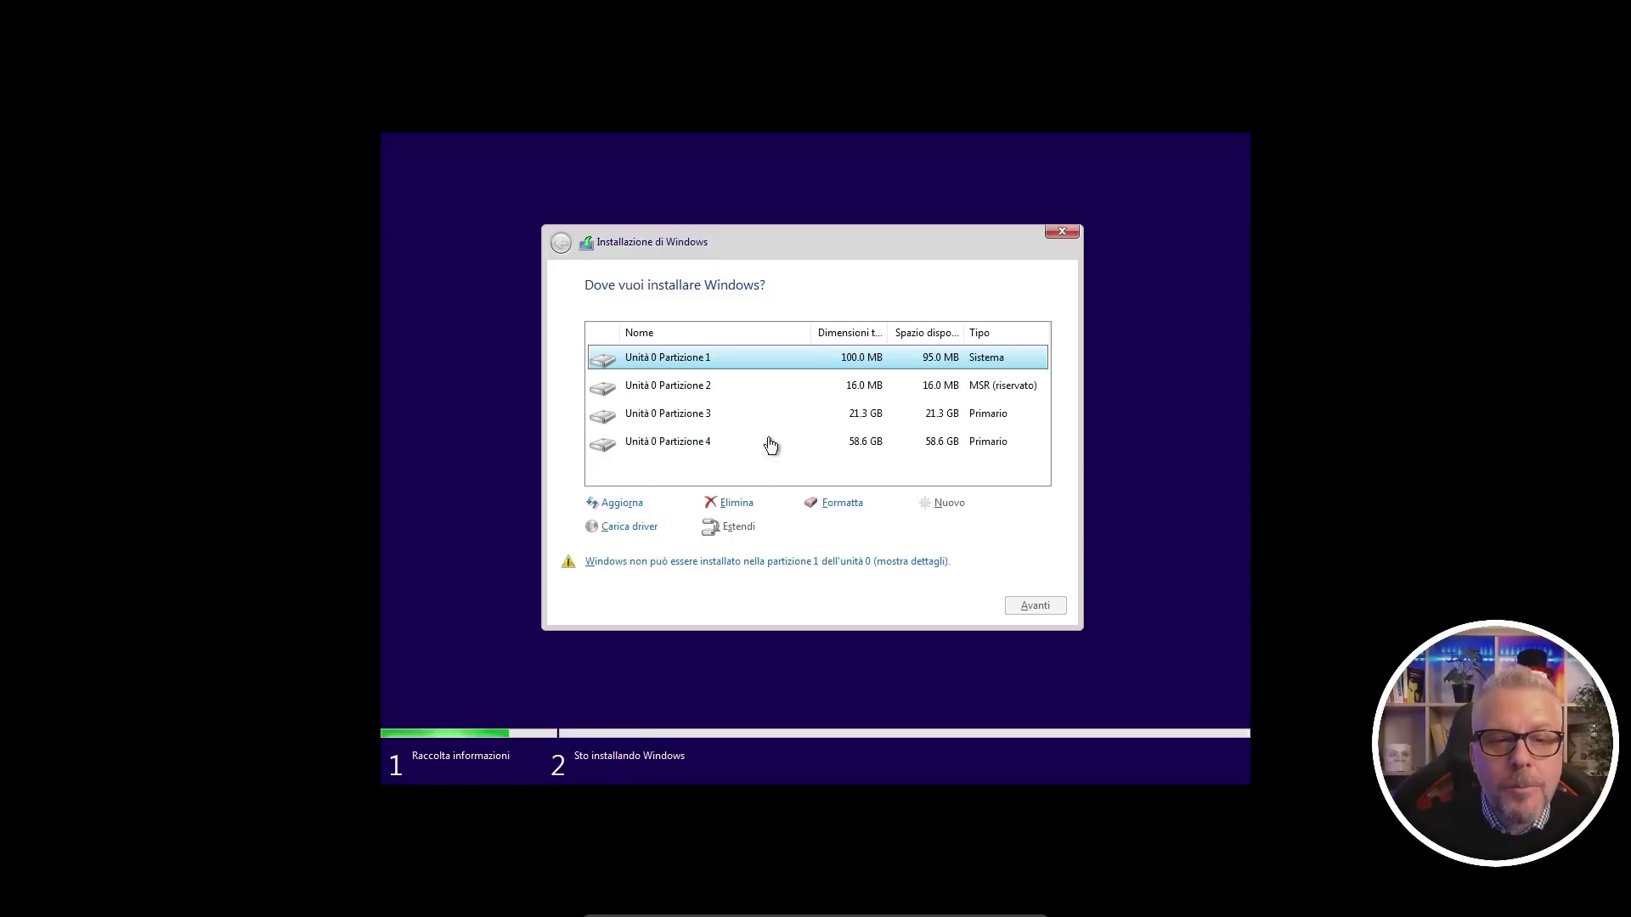
In Windows Setup, delete the 100 MB system partition and the 16 MB reserved MSR partition of Unità 0
click(736, 505)
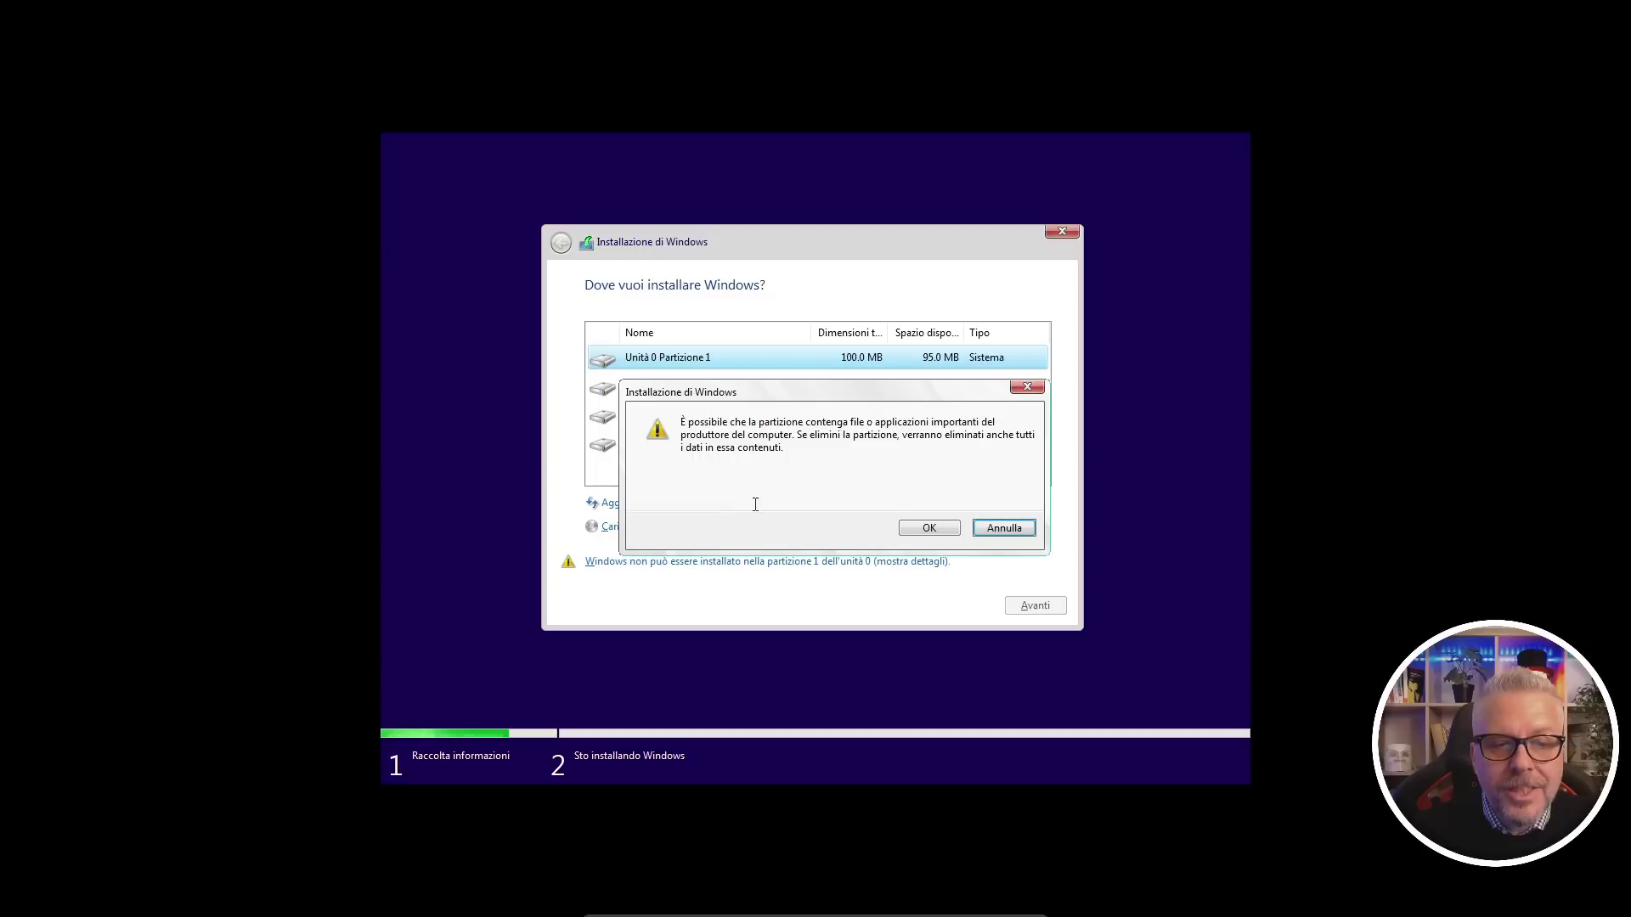
click(934, 531)
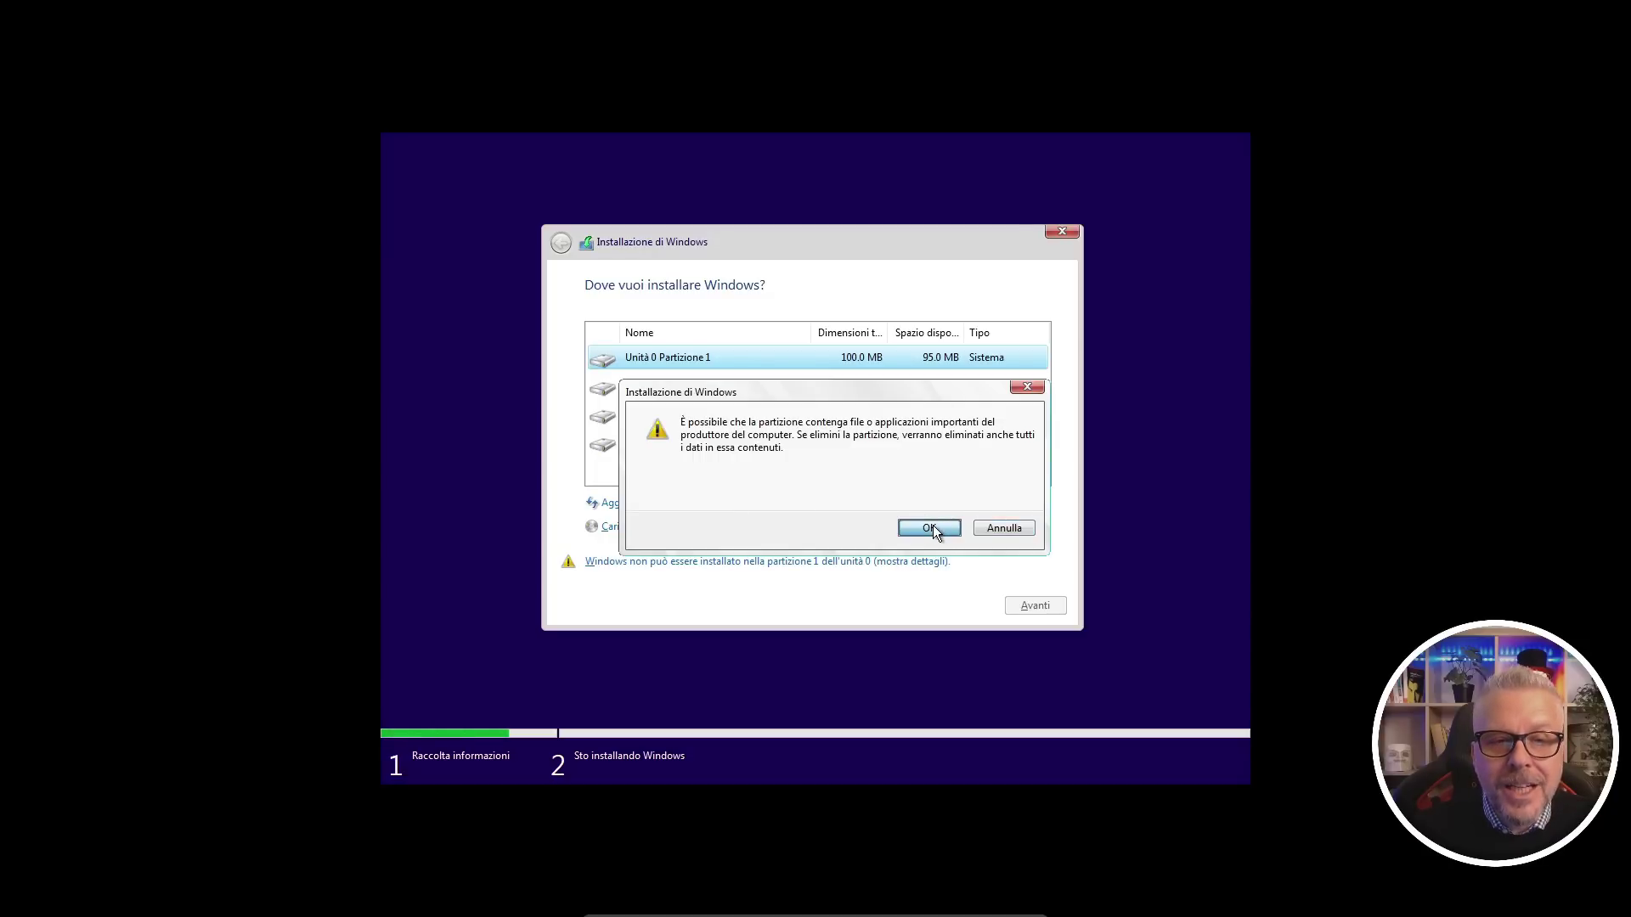
click(677, 391)
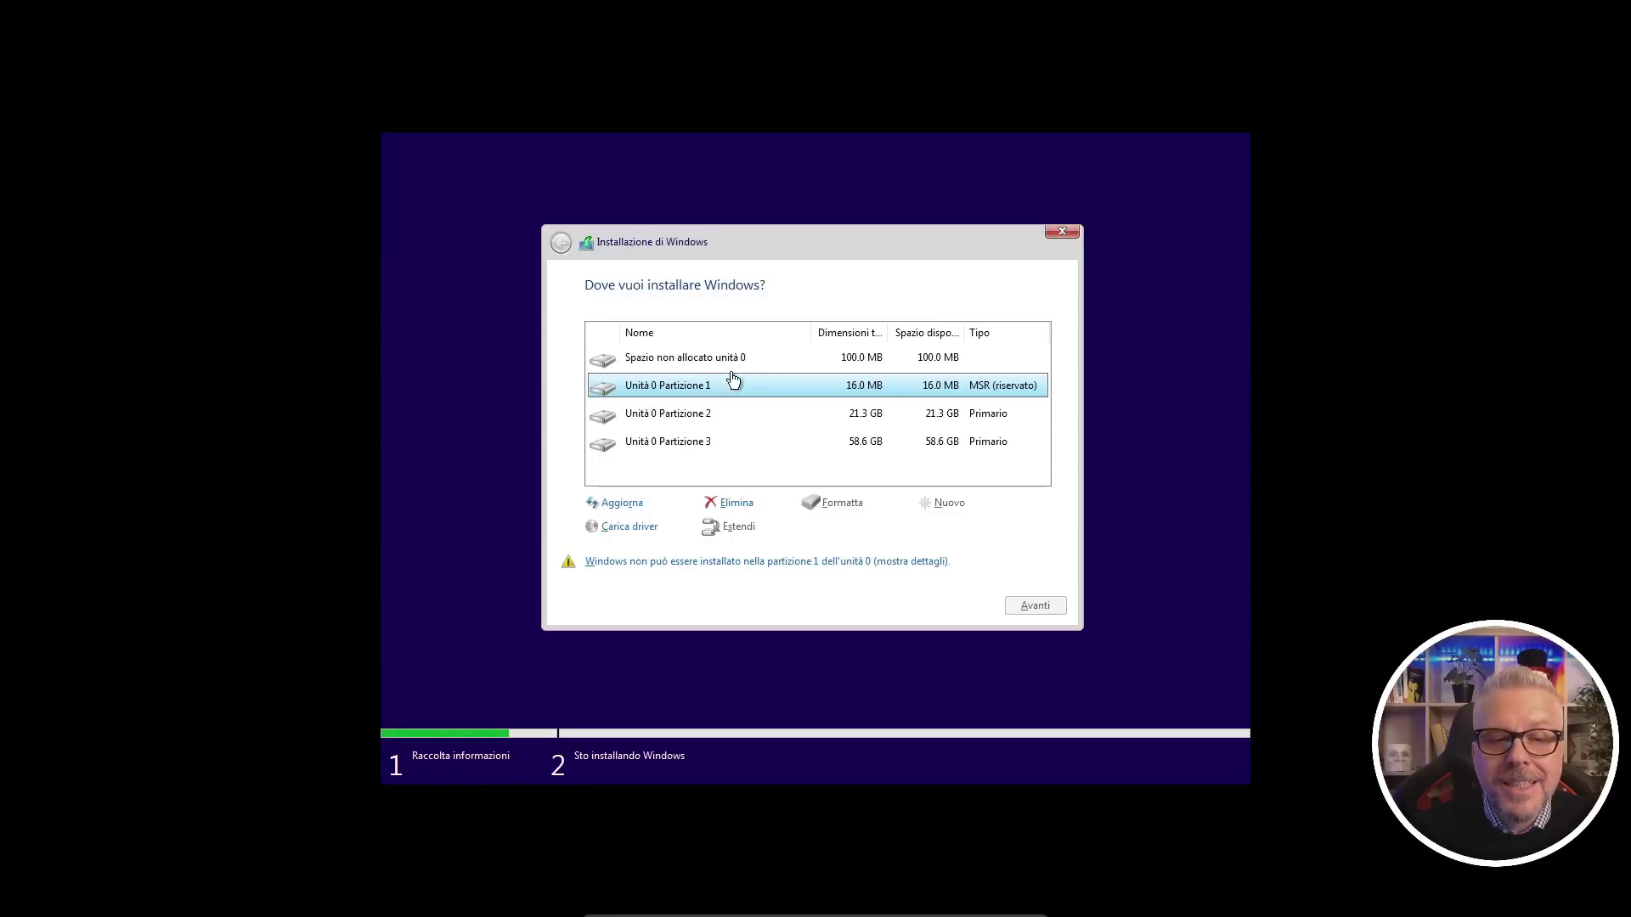
click(736, 507)
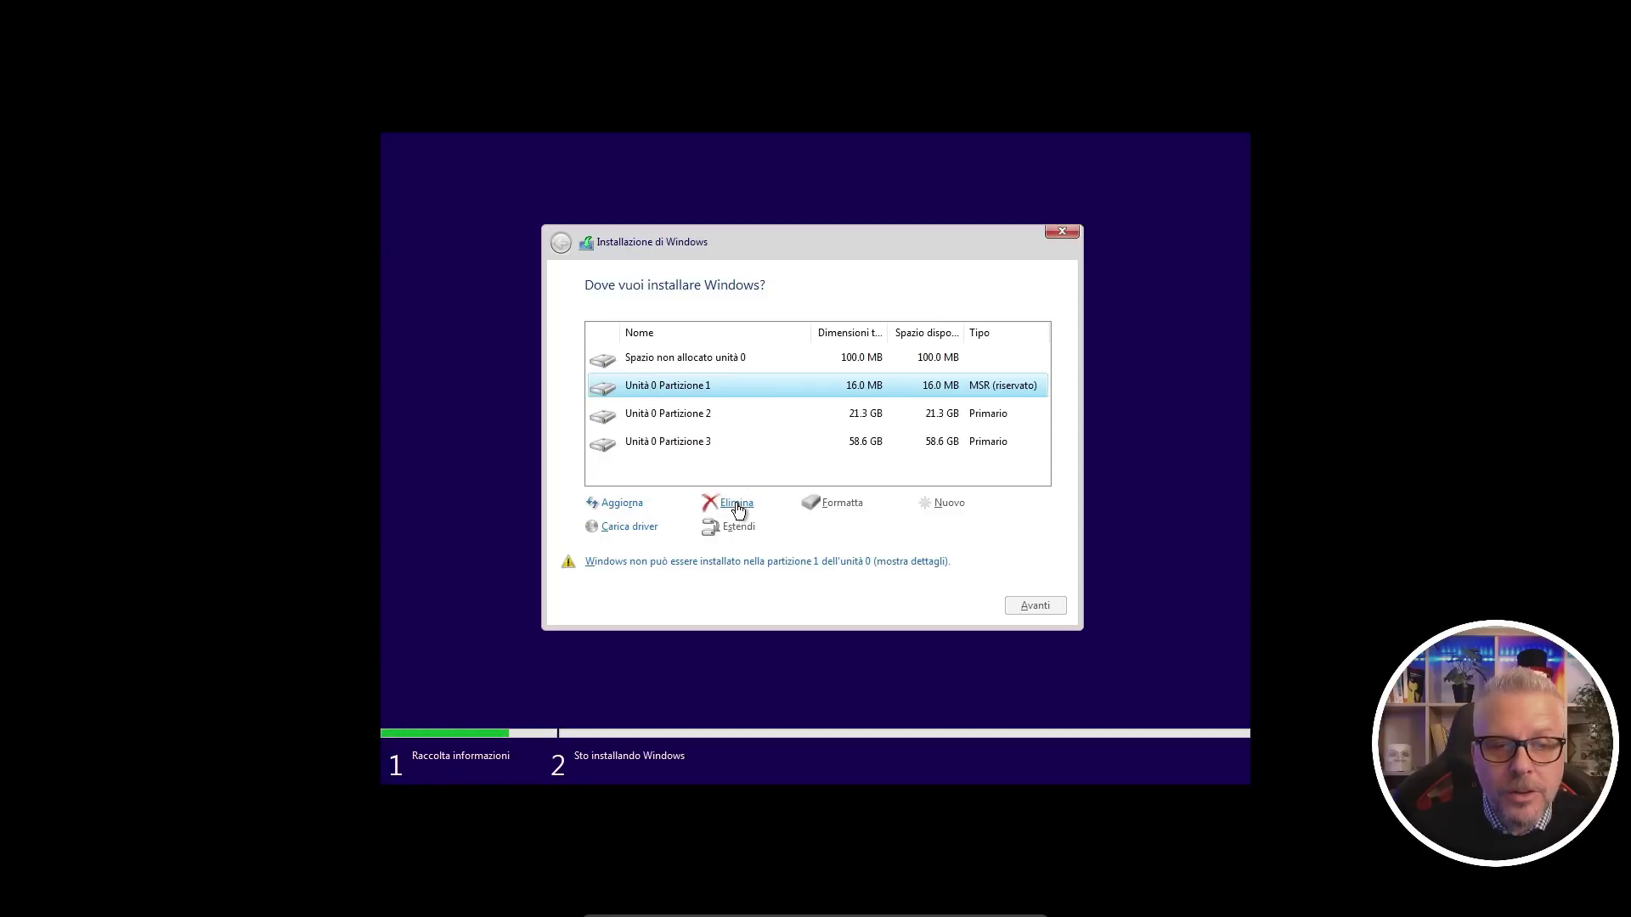
click(934, 528)
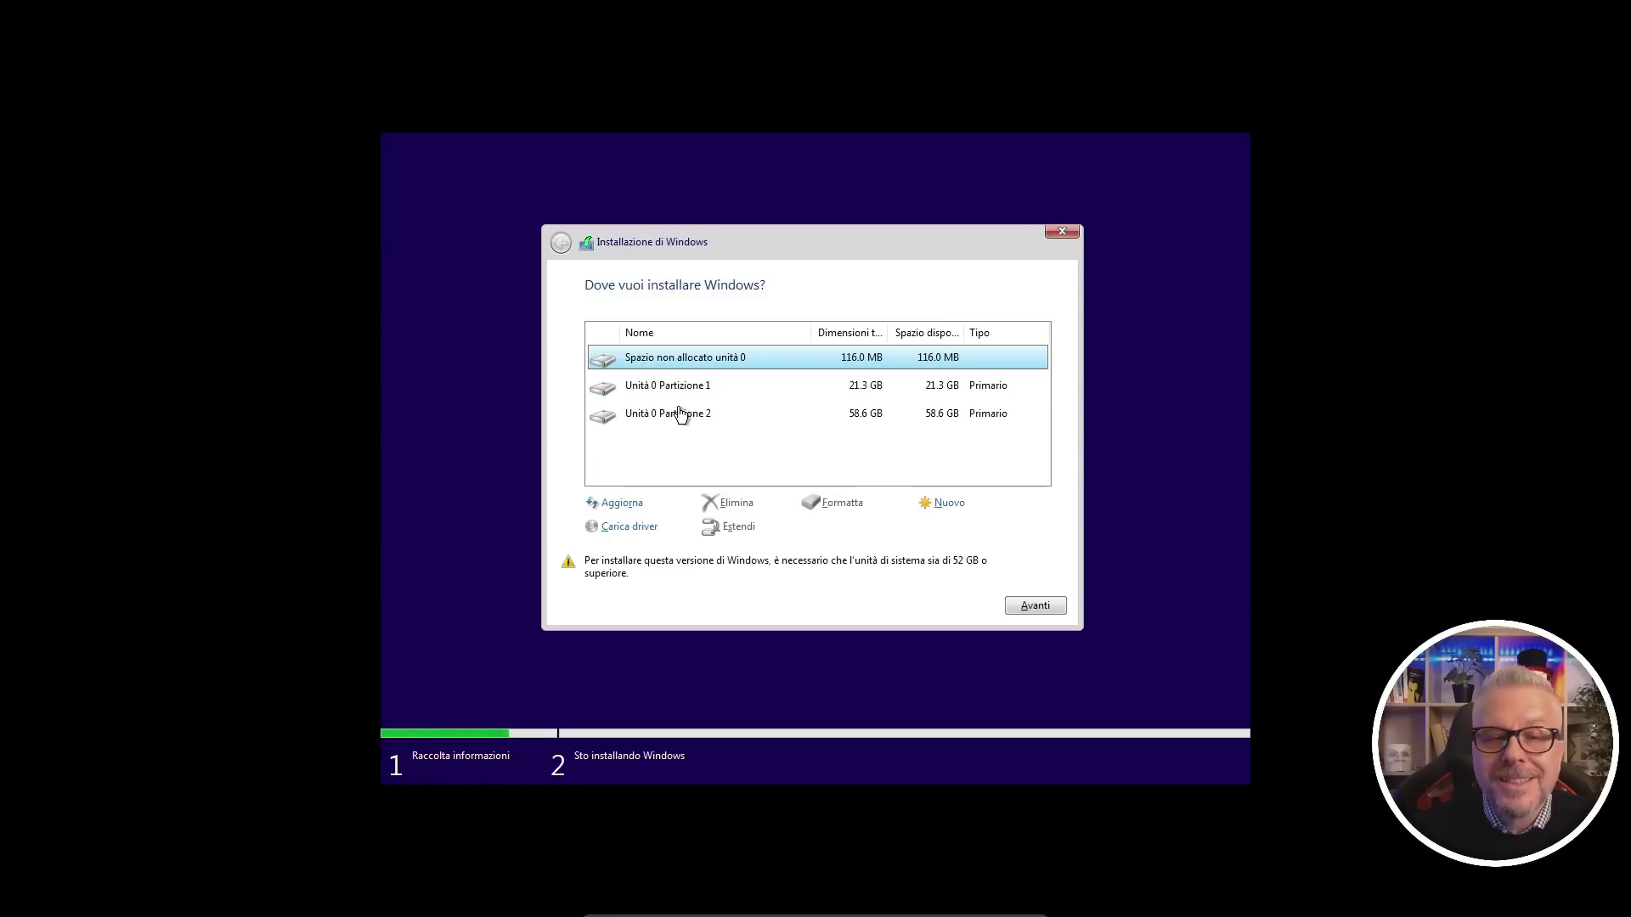
Delete the two remaining primary partitions of Unità 0 and start the Windows installation on the unallocated space
click(660, 385)
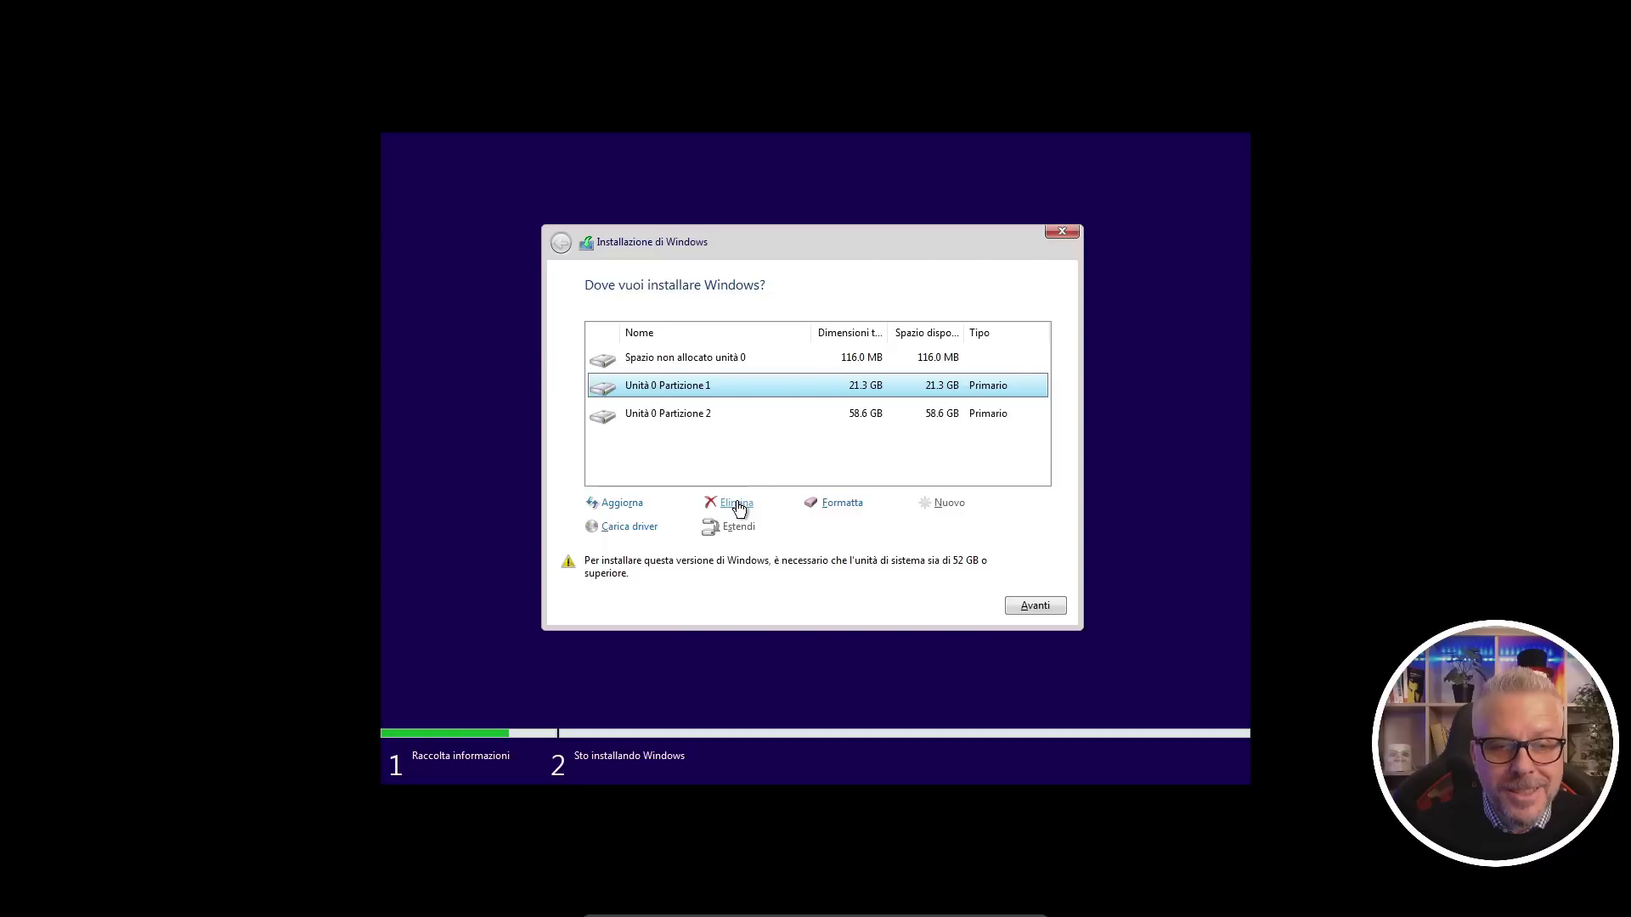
click(737, 507)
click(934, 529)
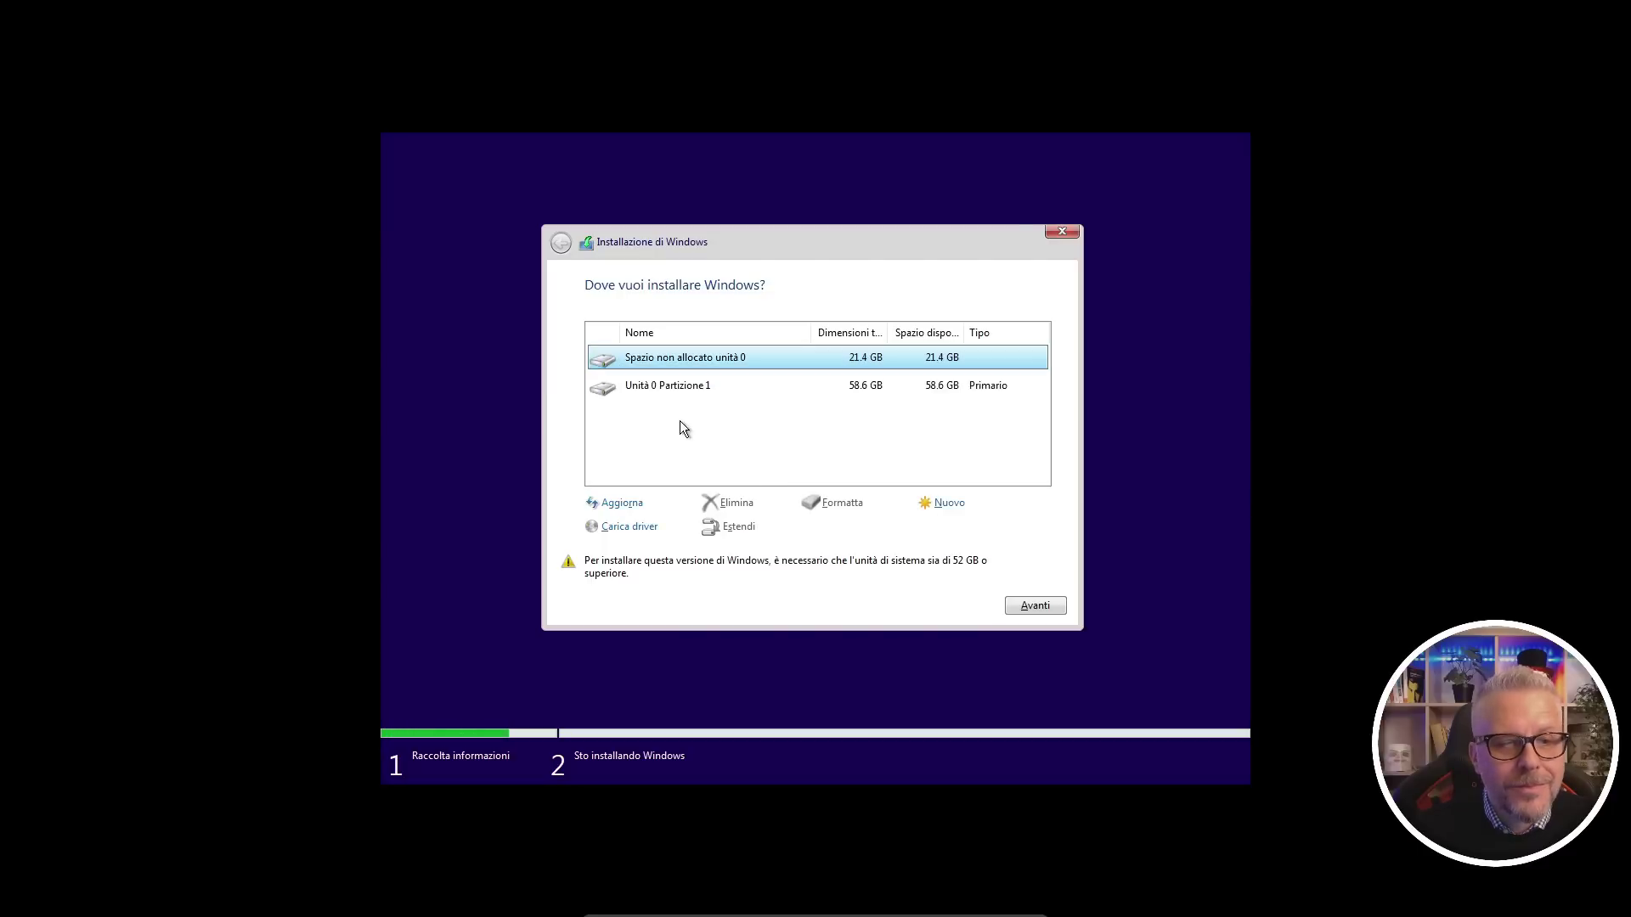
click(671, 386)
click(732, 505)
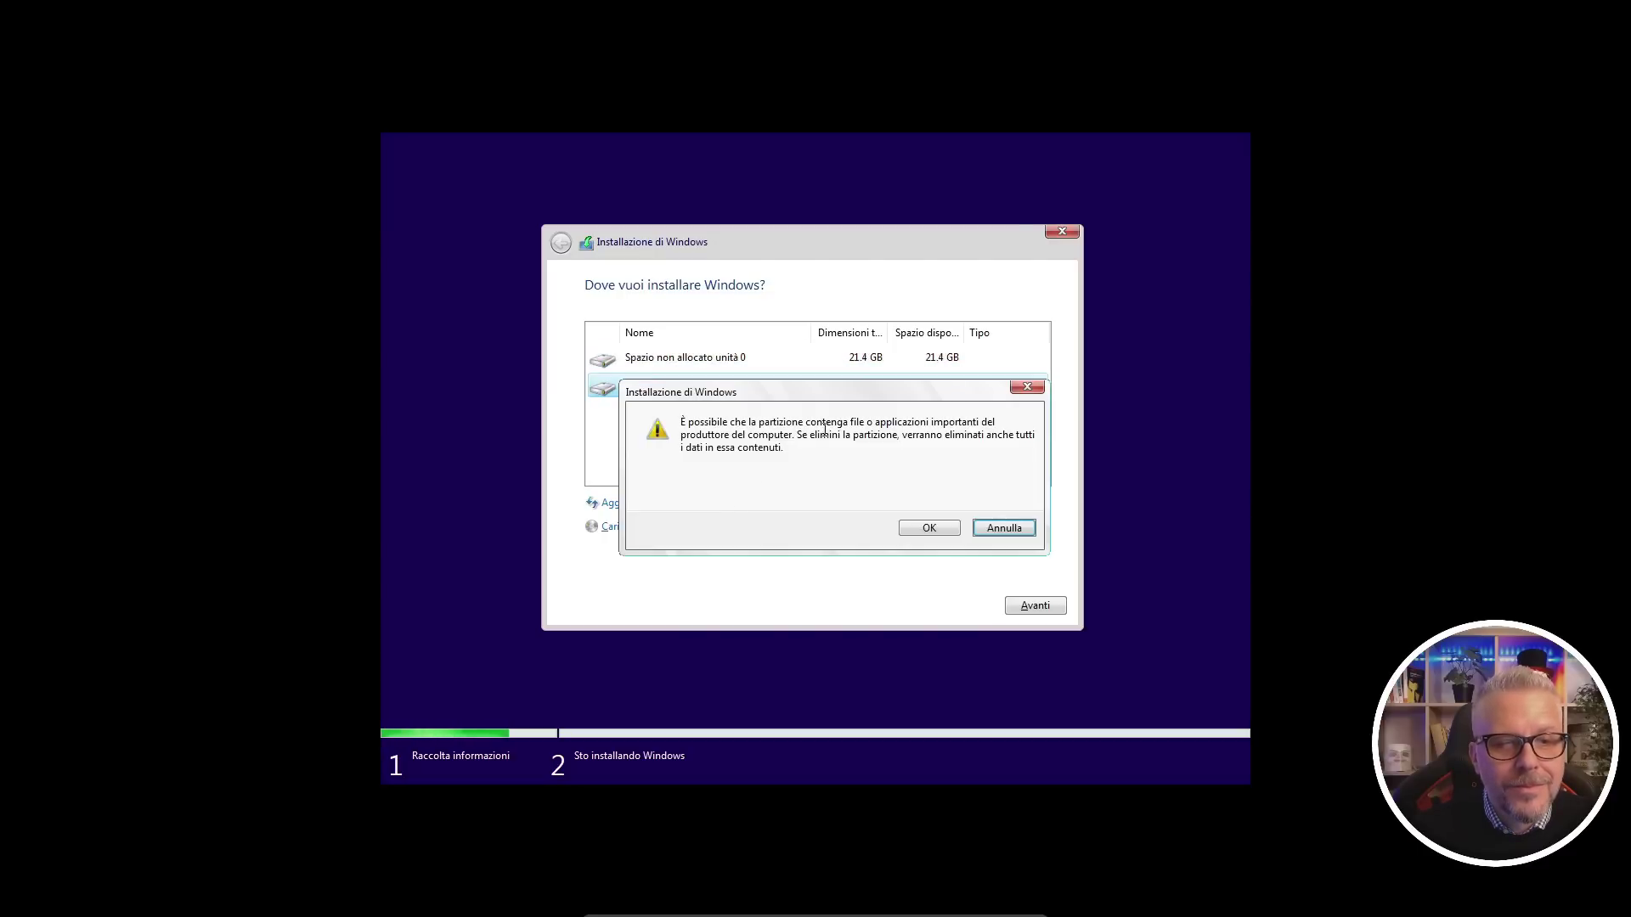
click(929, 535)
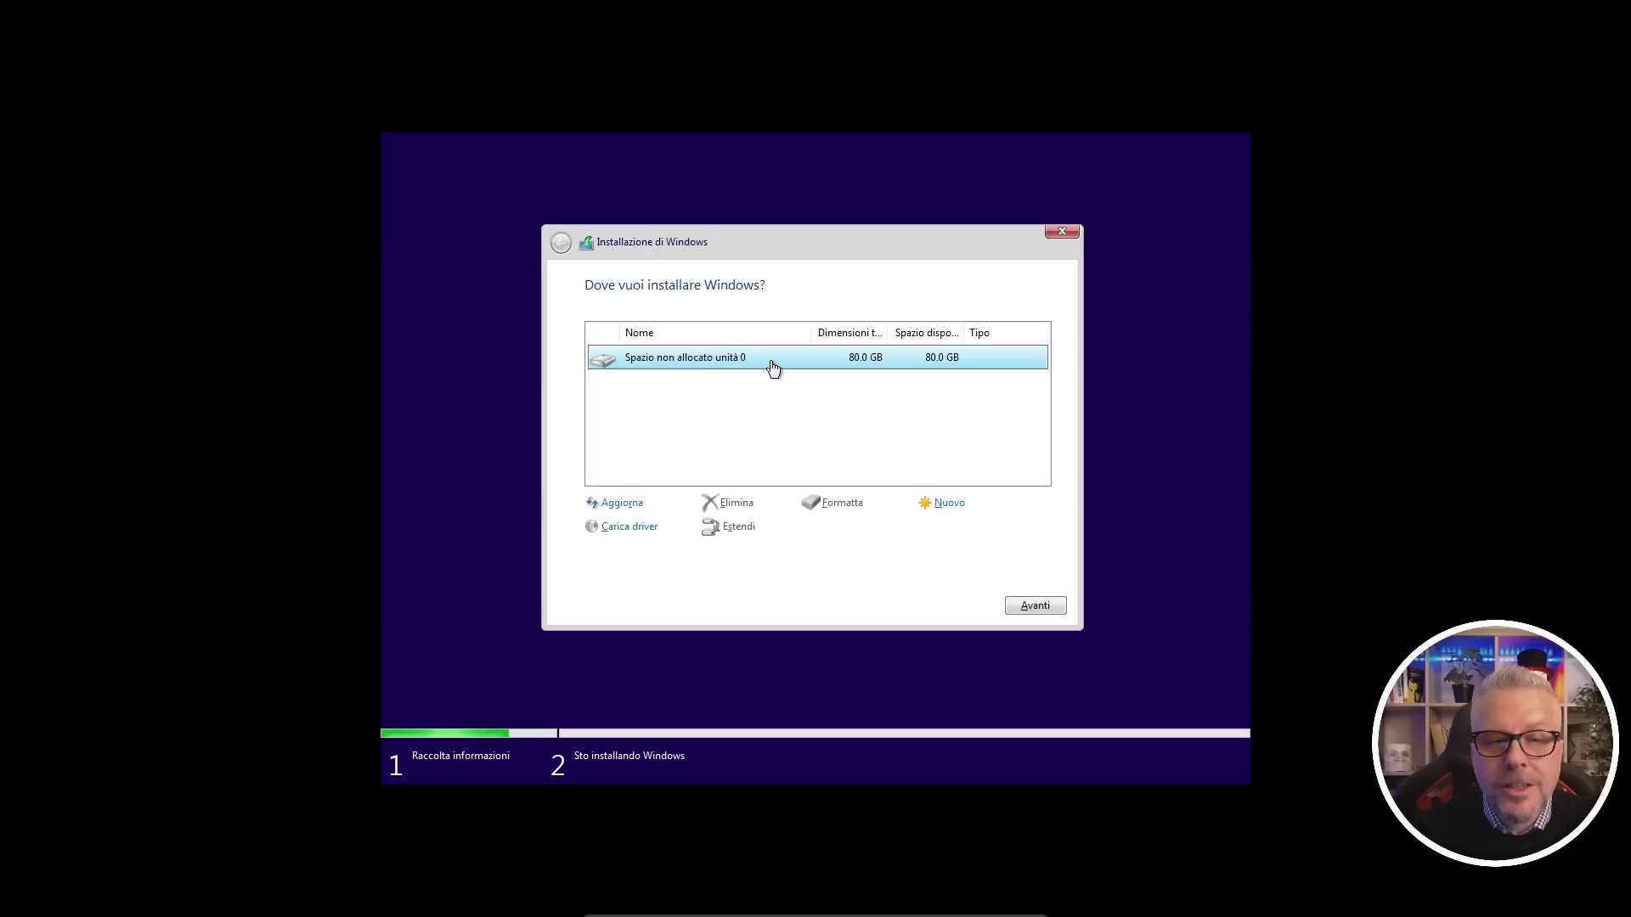
click(1034, 605)
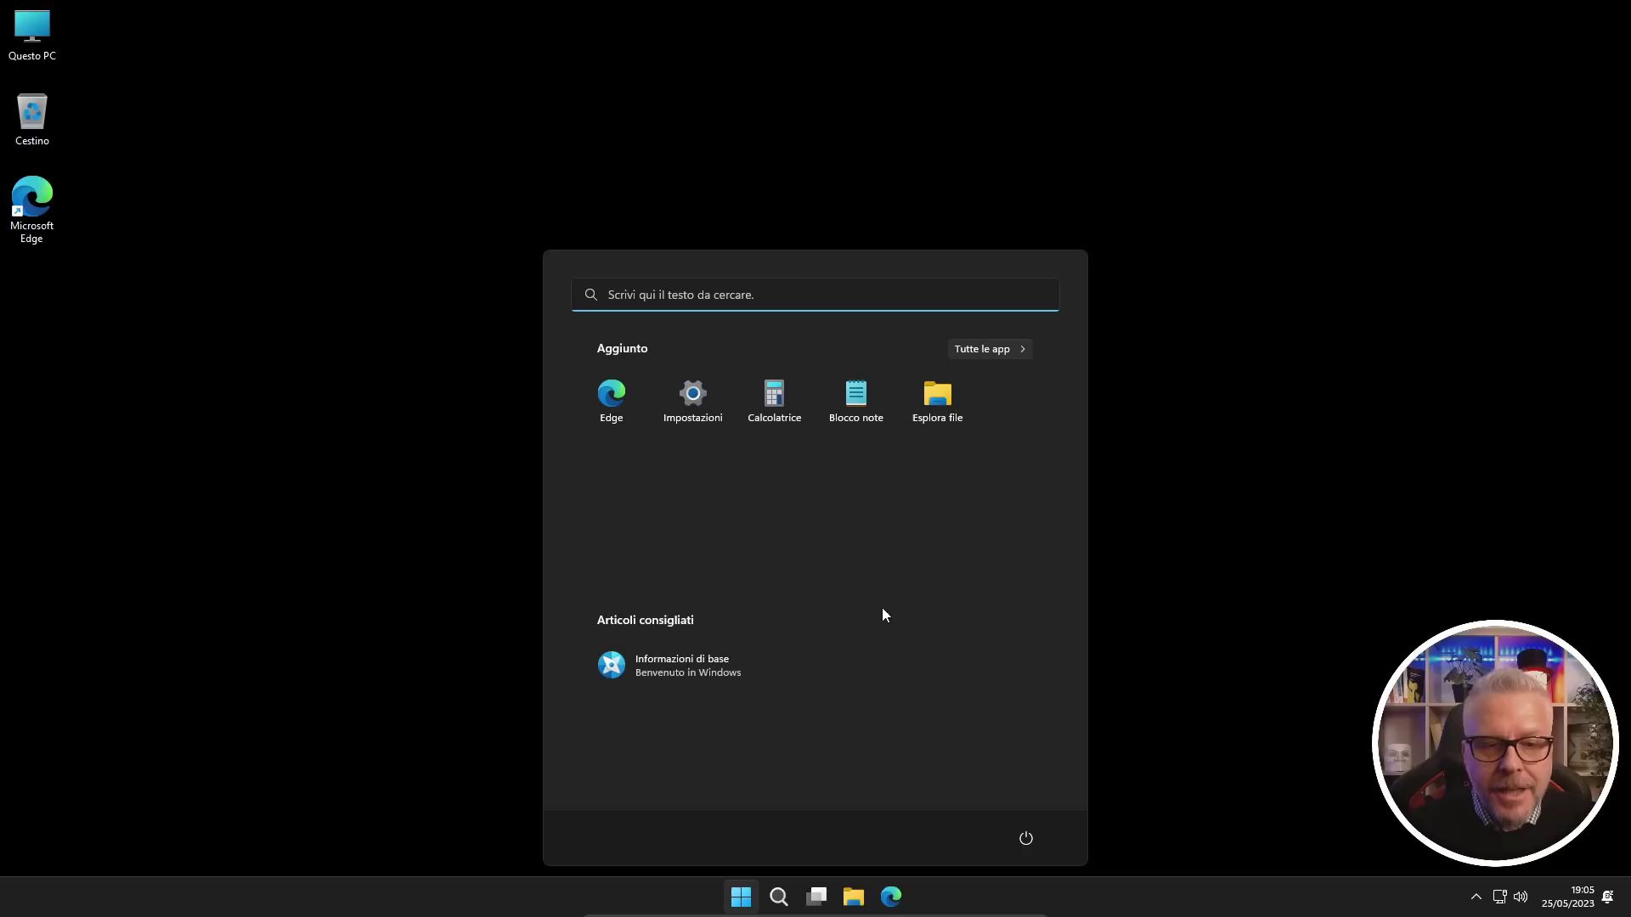
Open Pannello di controllo from Esplora file and display its items as Icone grandi
click(938, 399)
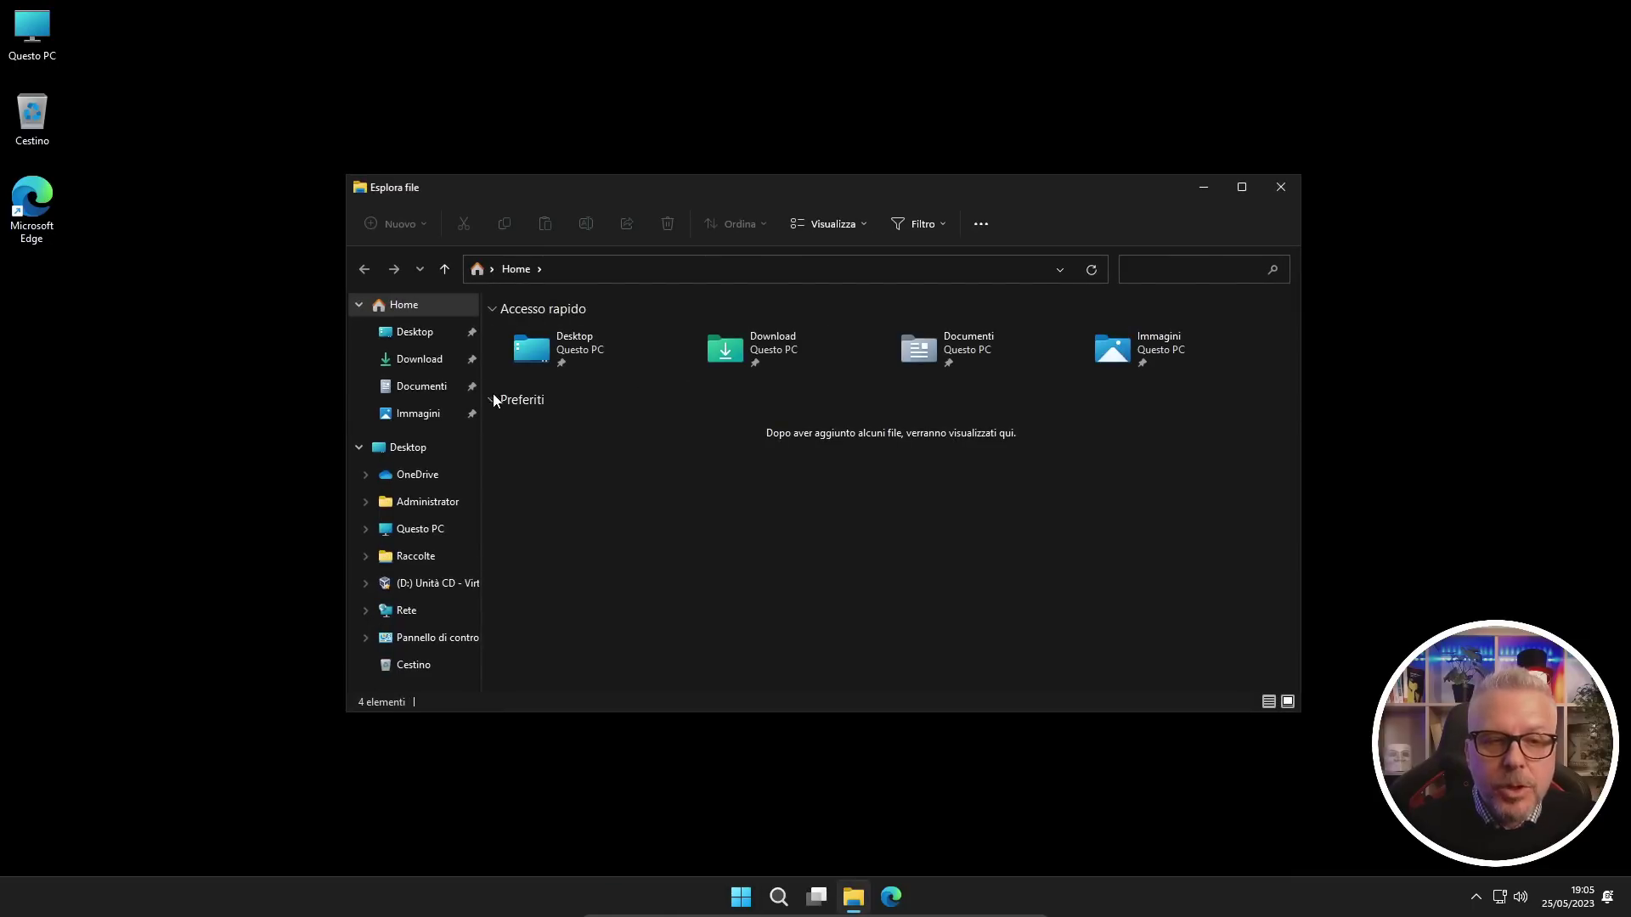
click(491, 270)
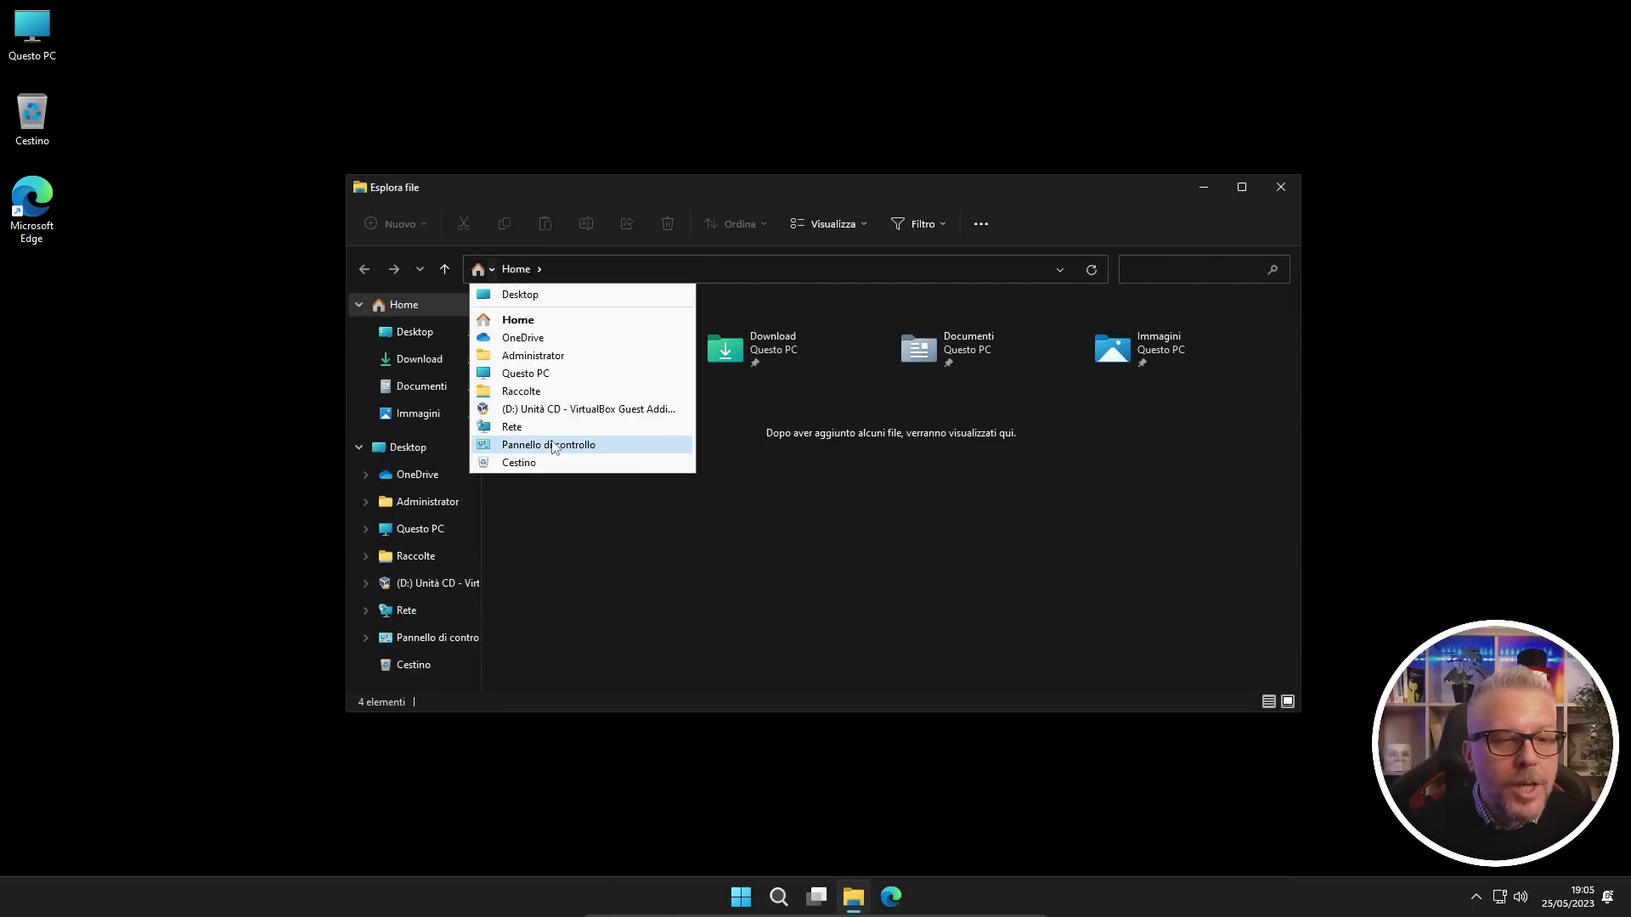
click(549, 444)
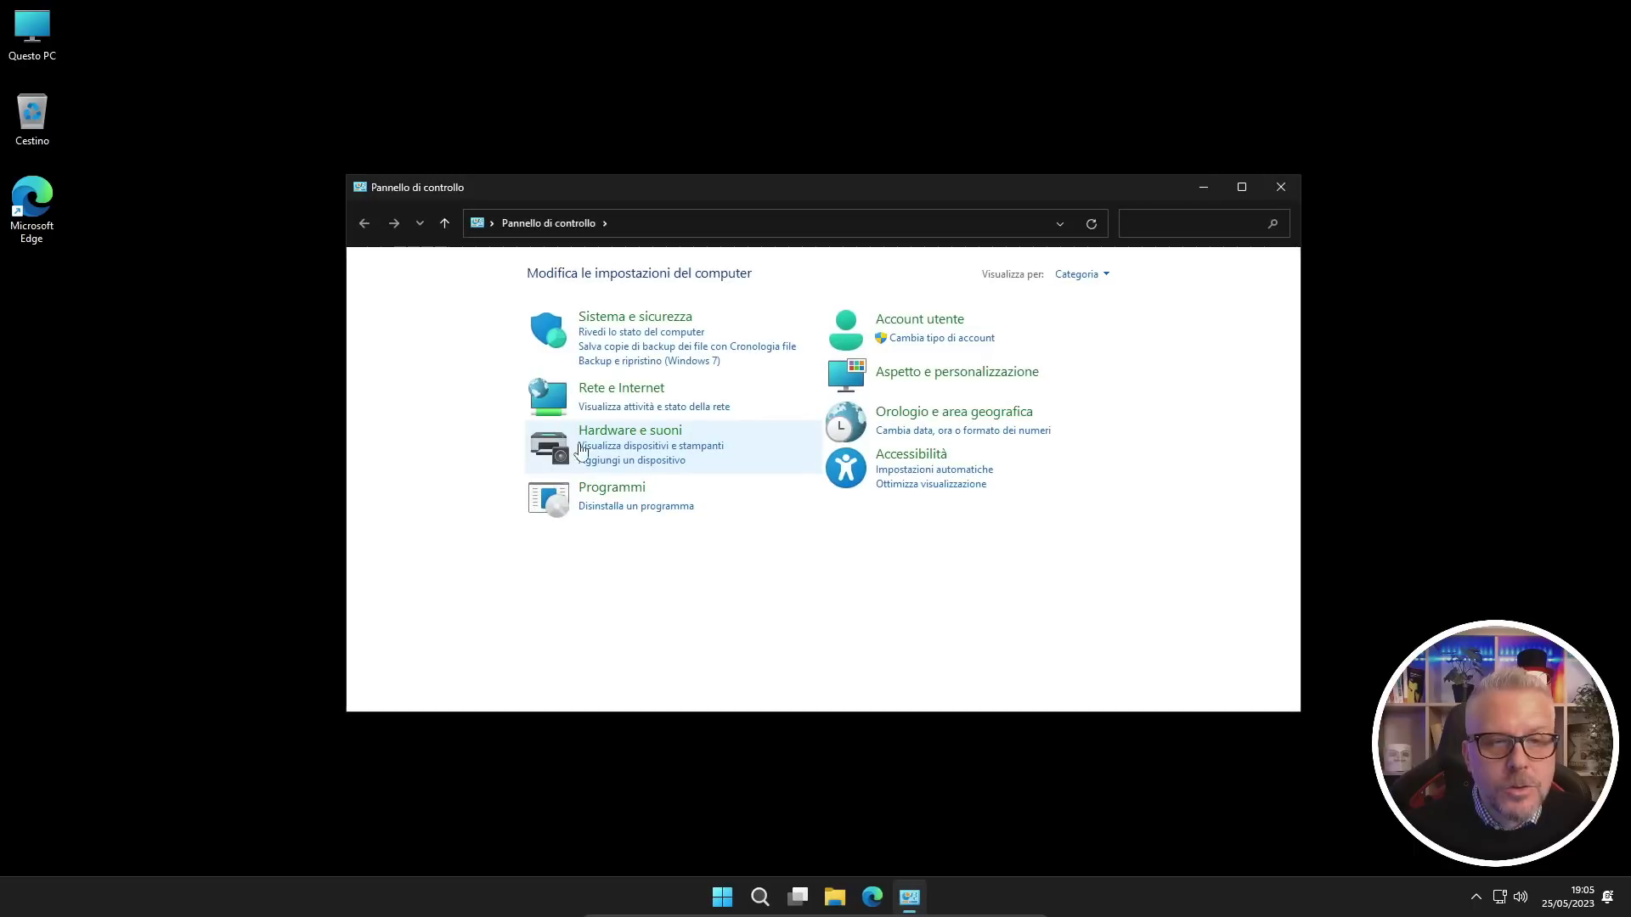
click(1079, 274)
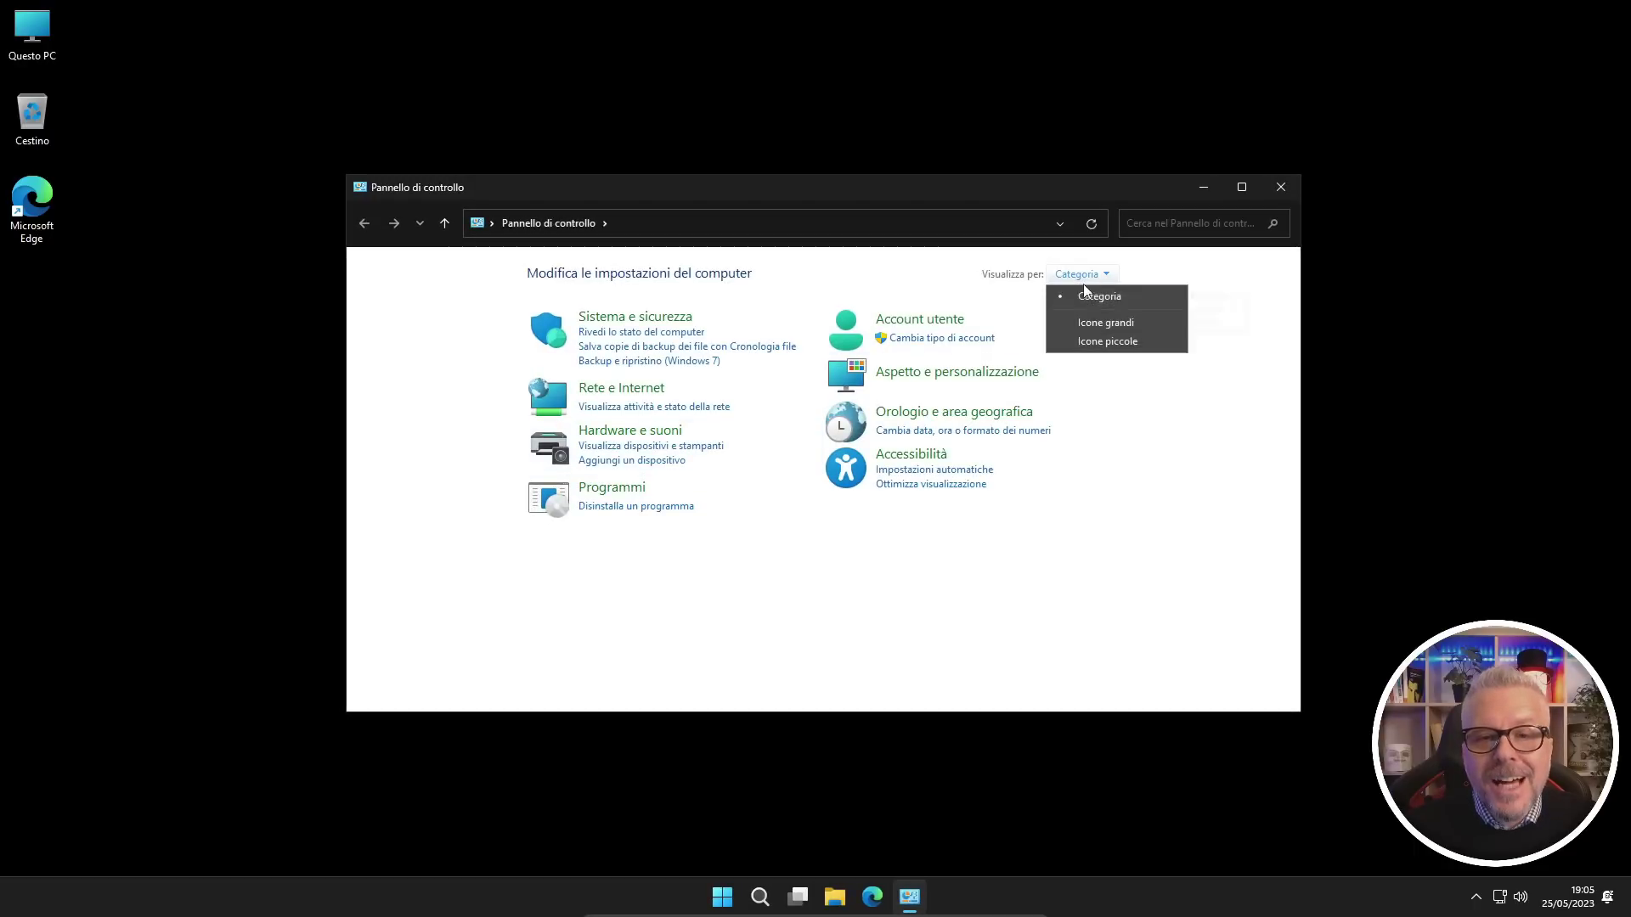
click(1133, 323)
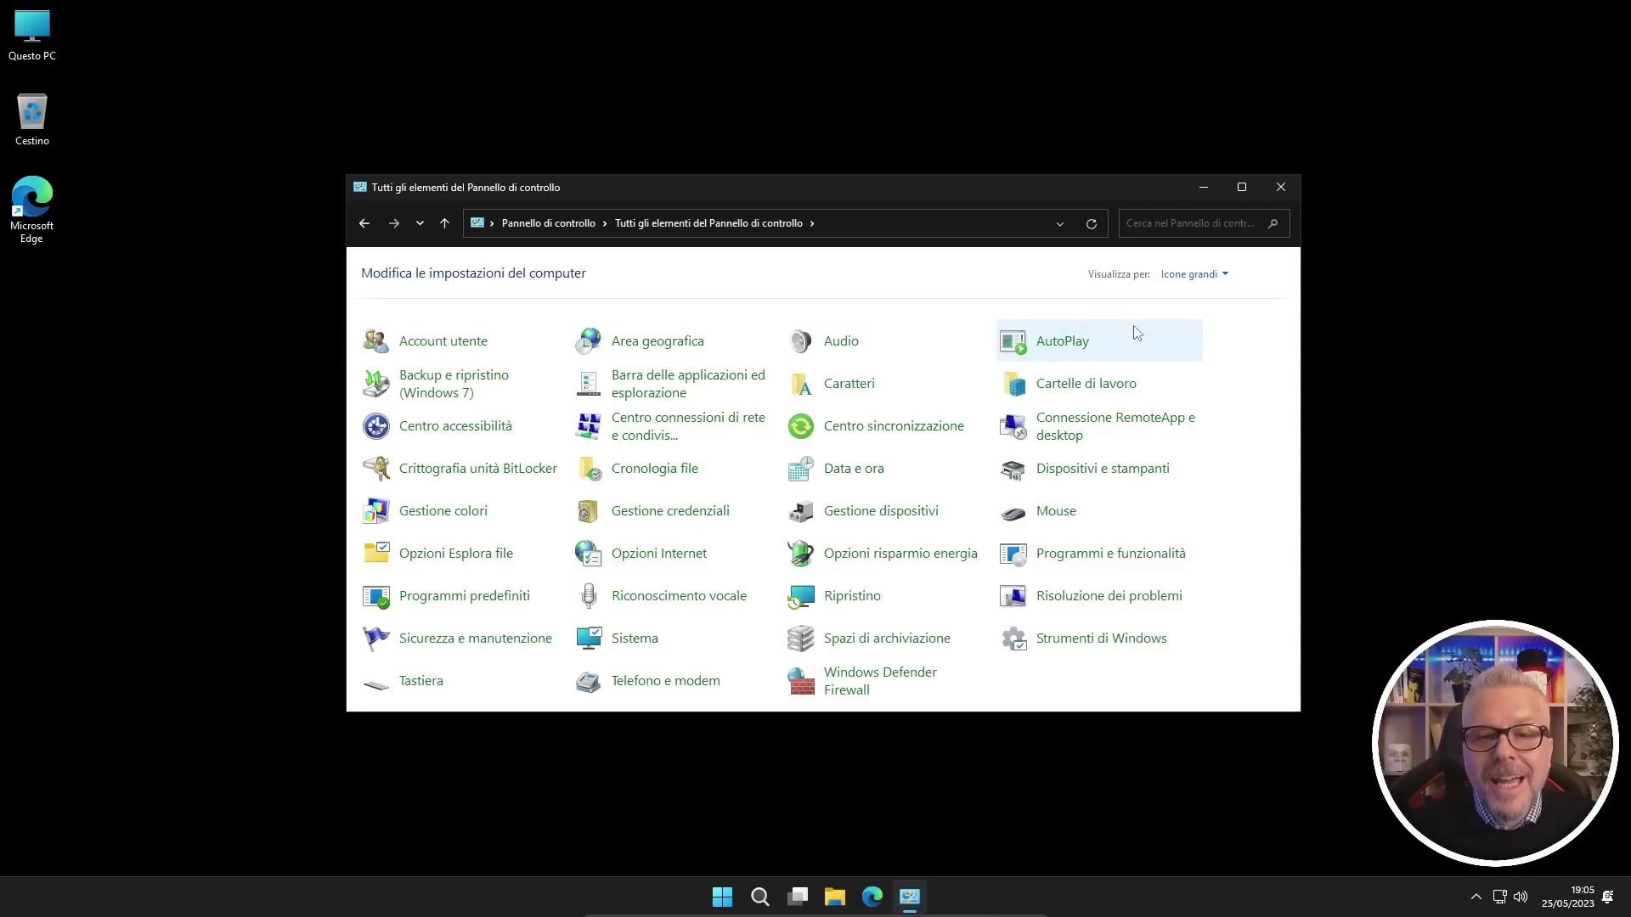
In Opzioni risparmio energia, reveal the additional power plans, activate Prestazioni elevate and close the window
click(900, 554)
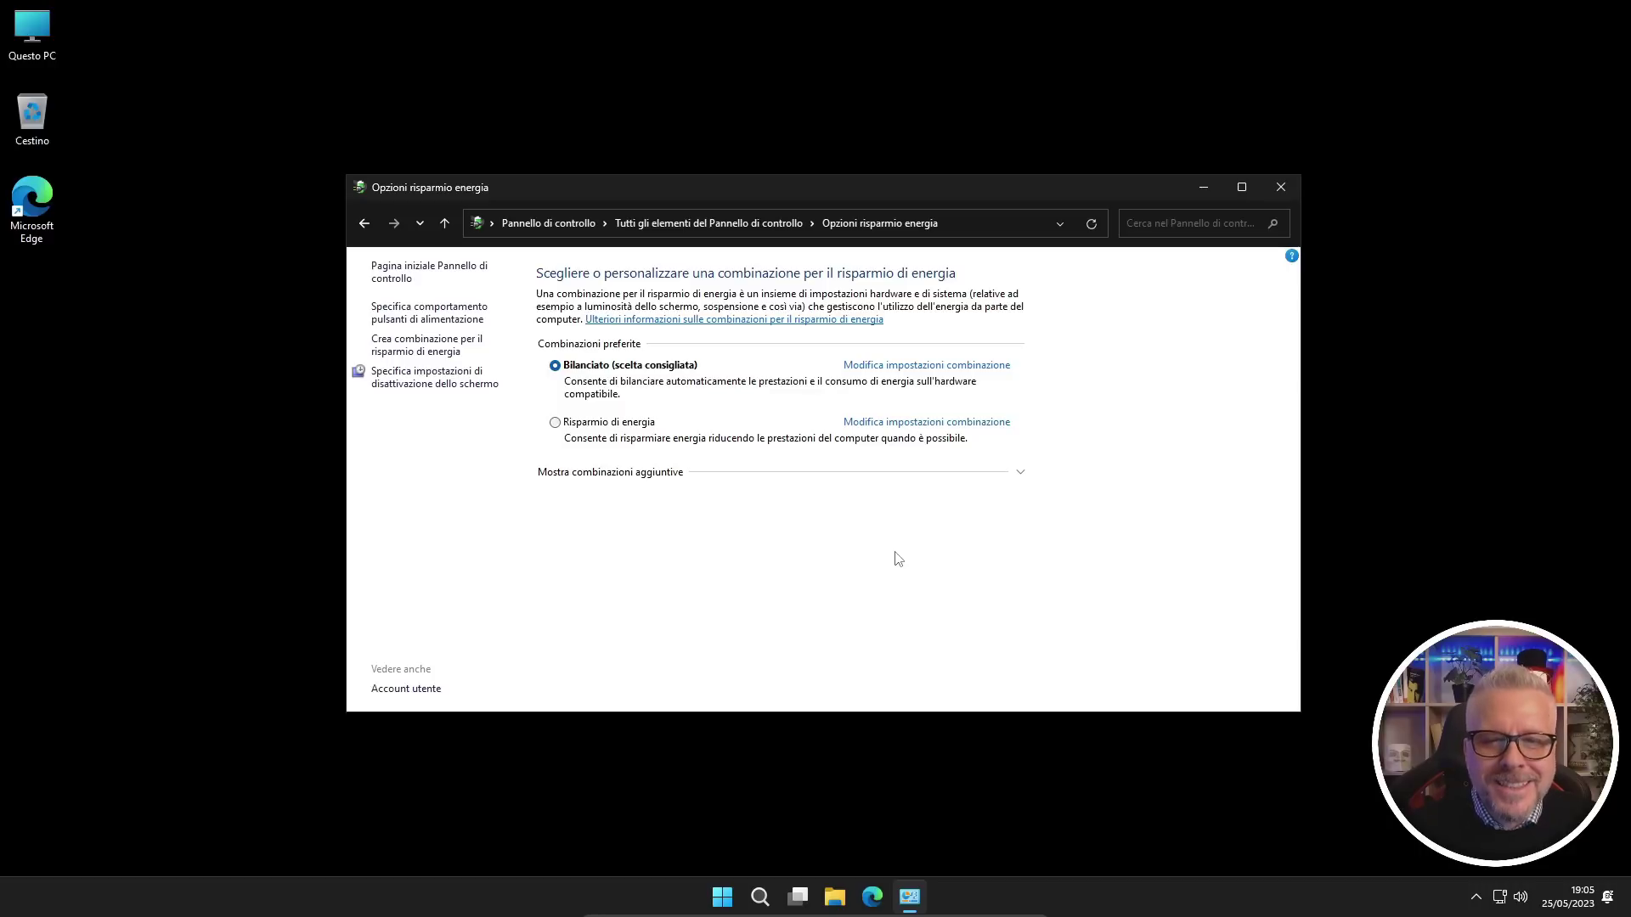
click(1020, 478)
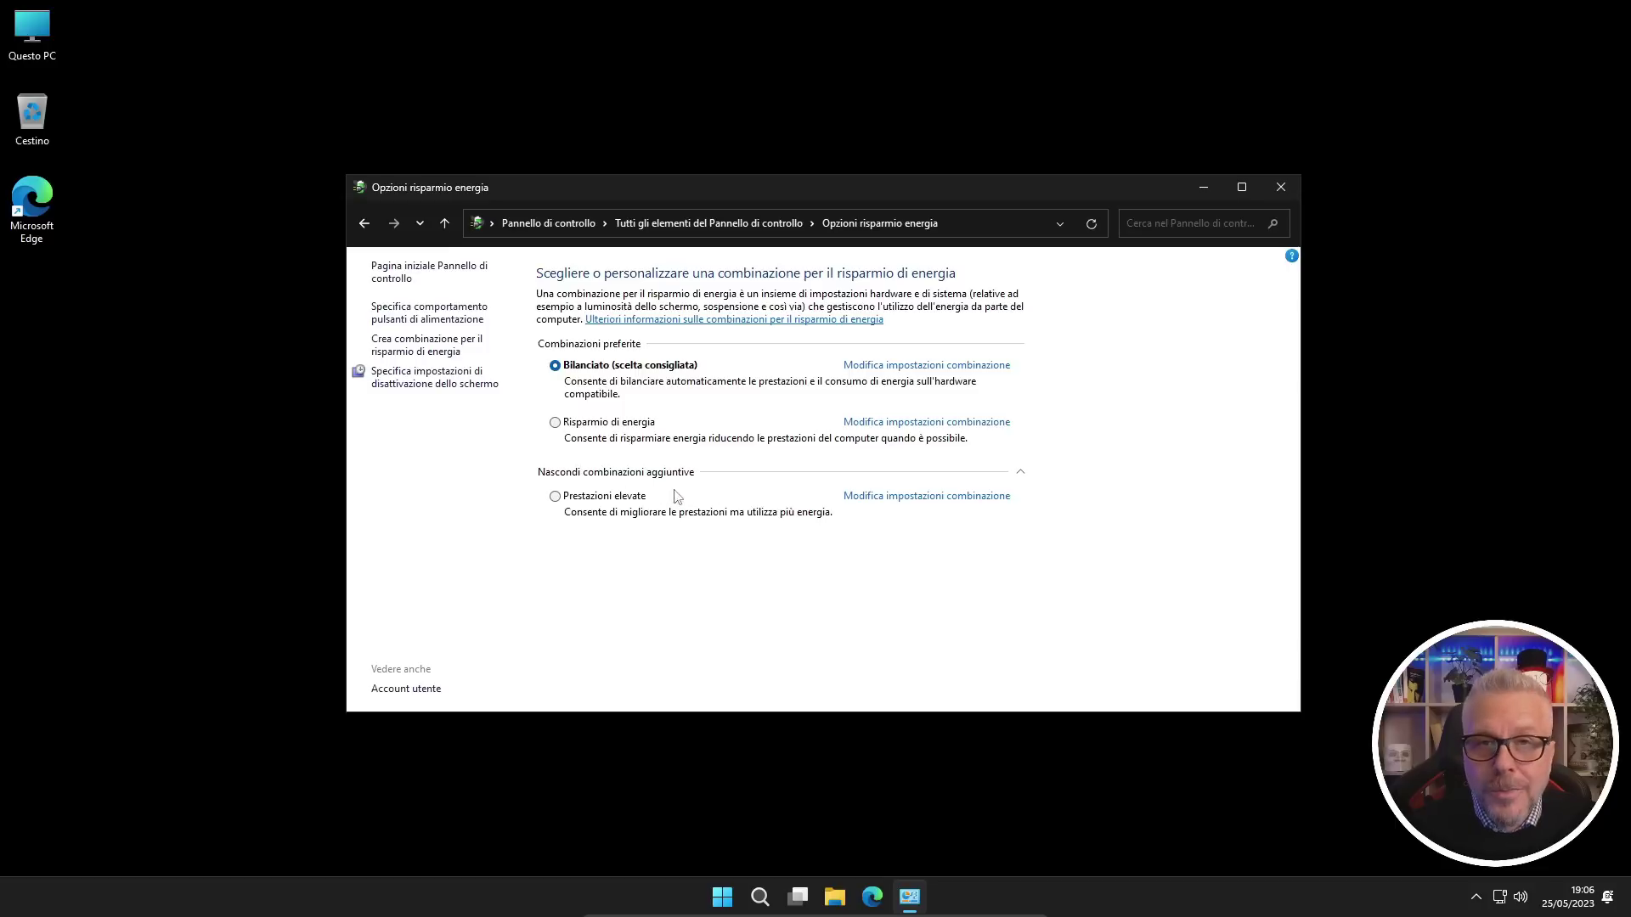
click(555, 496)
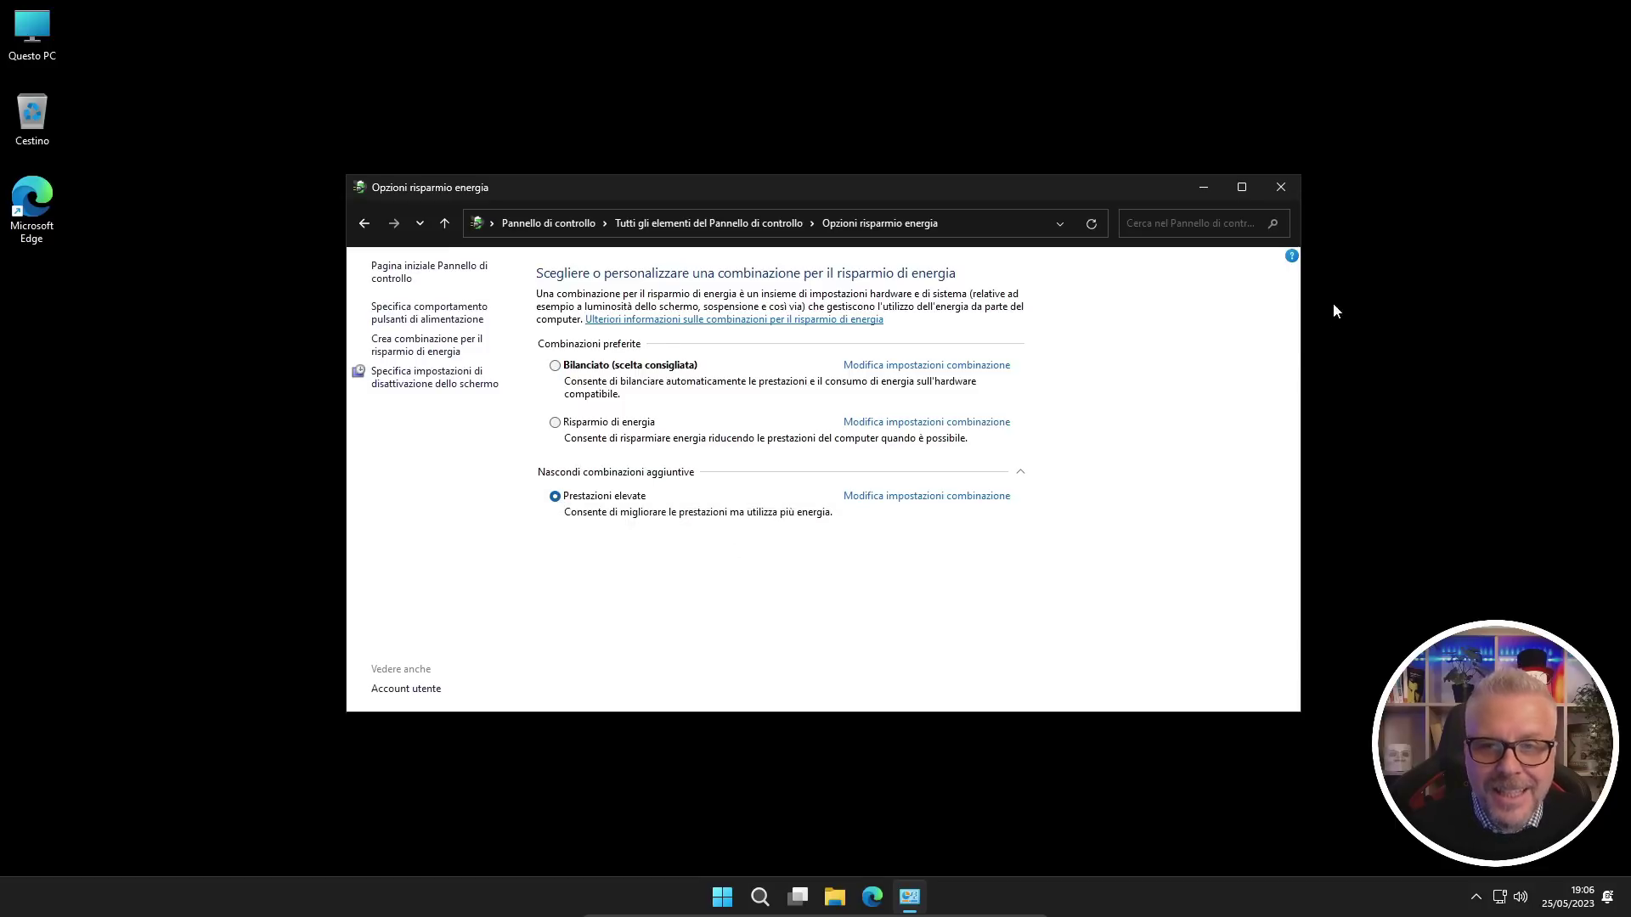
click(1281, 190)
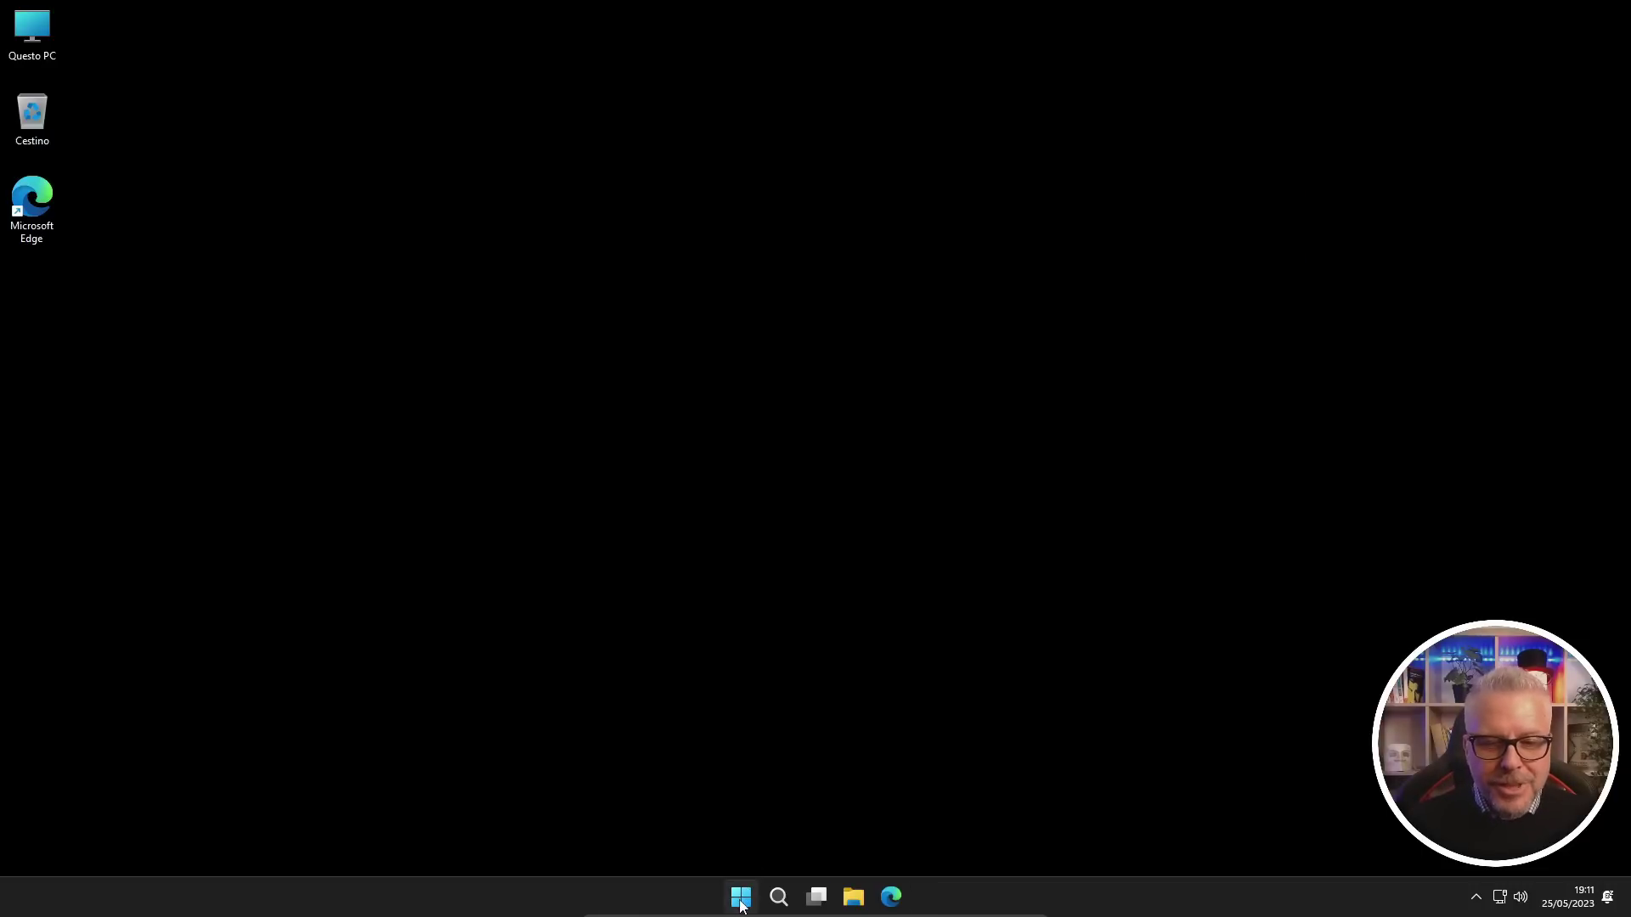
Check for available updates in the Windows Update page of Impostazioni, and close the settings
click(741, 902)
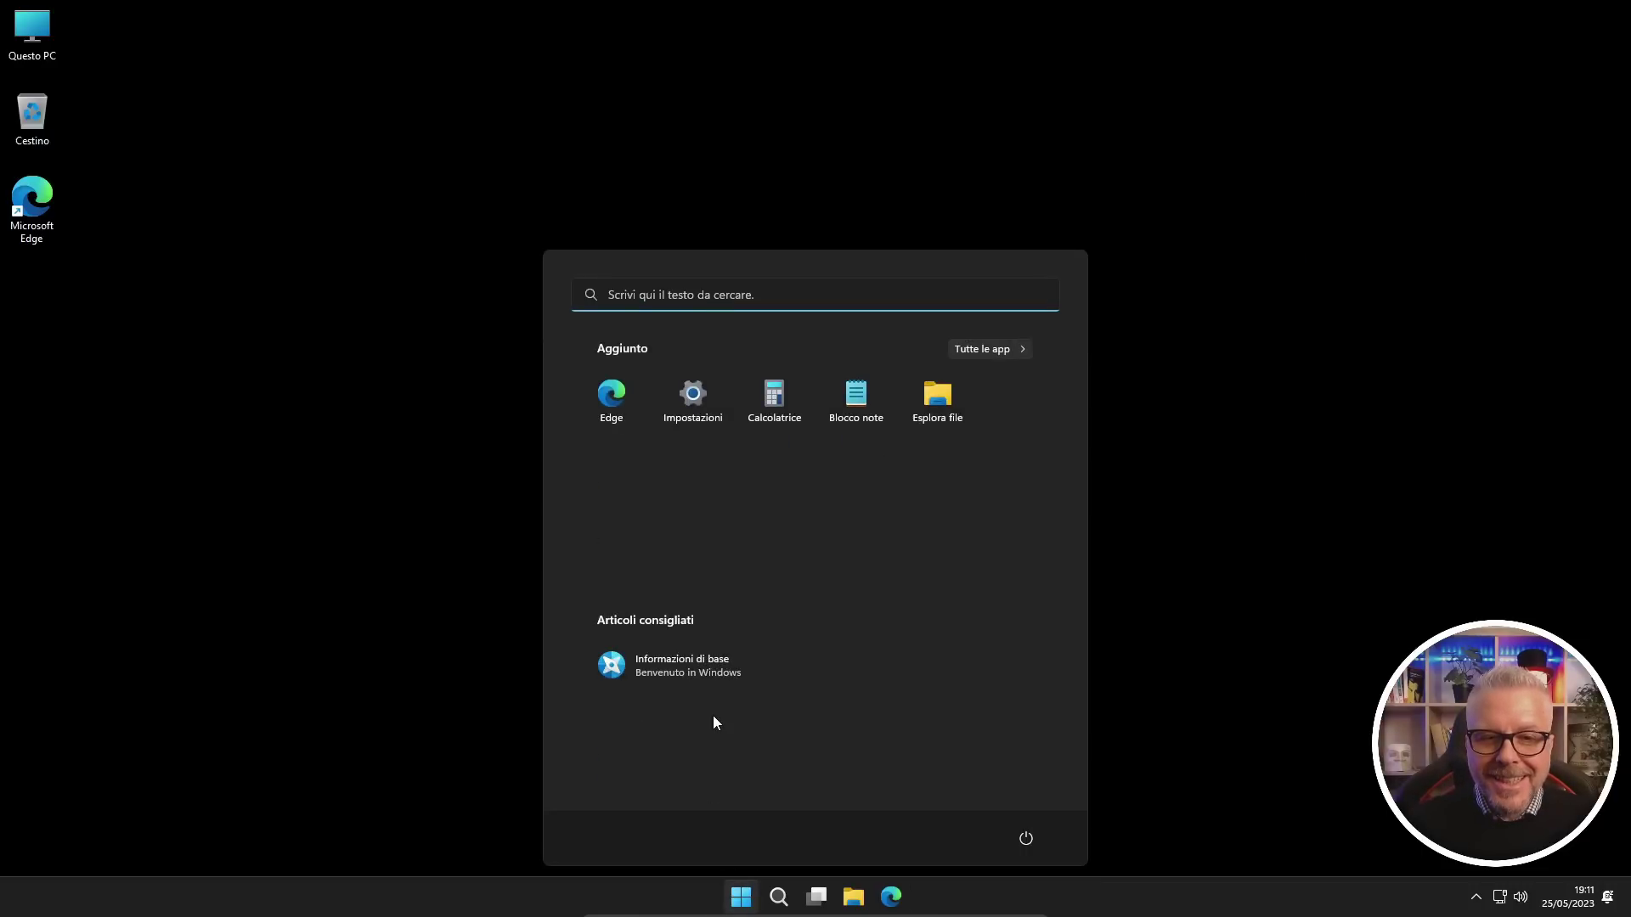
click(690, 389)
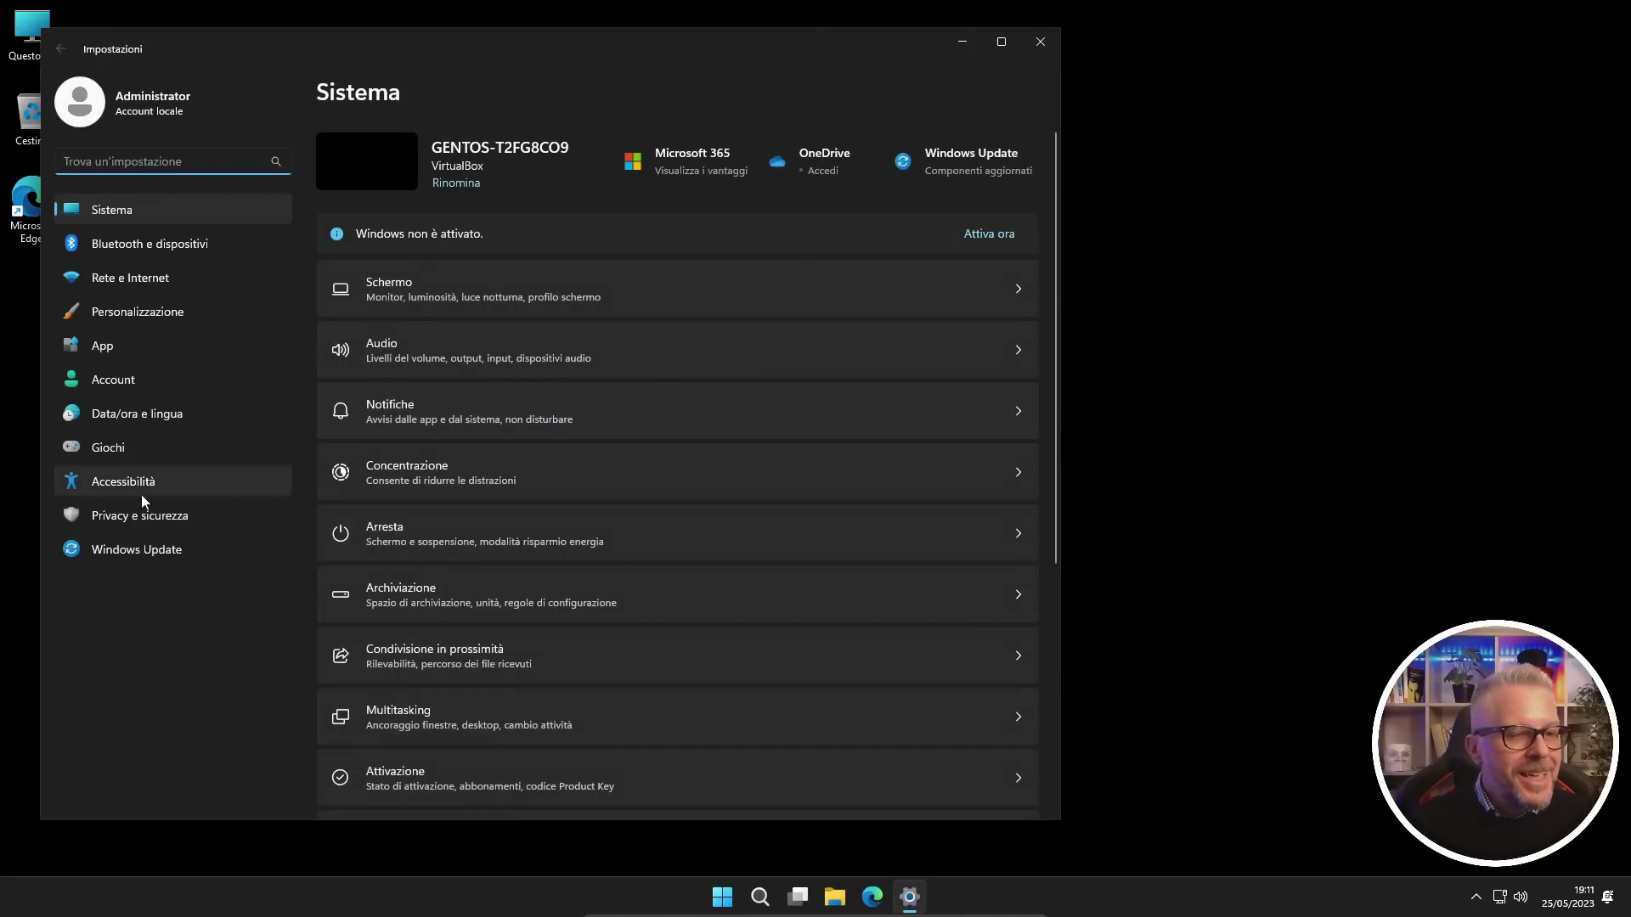
click(100, 550)
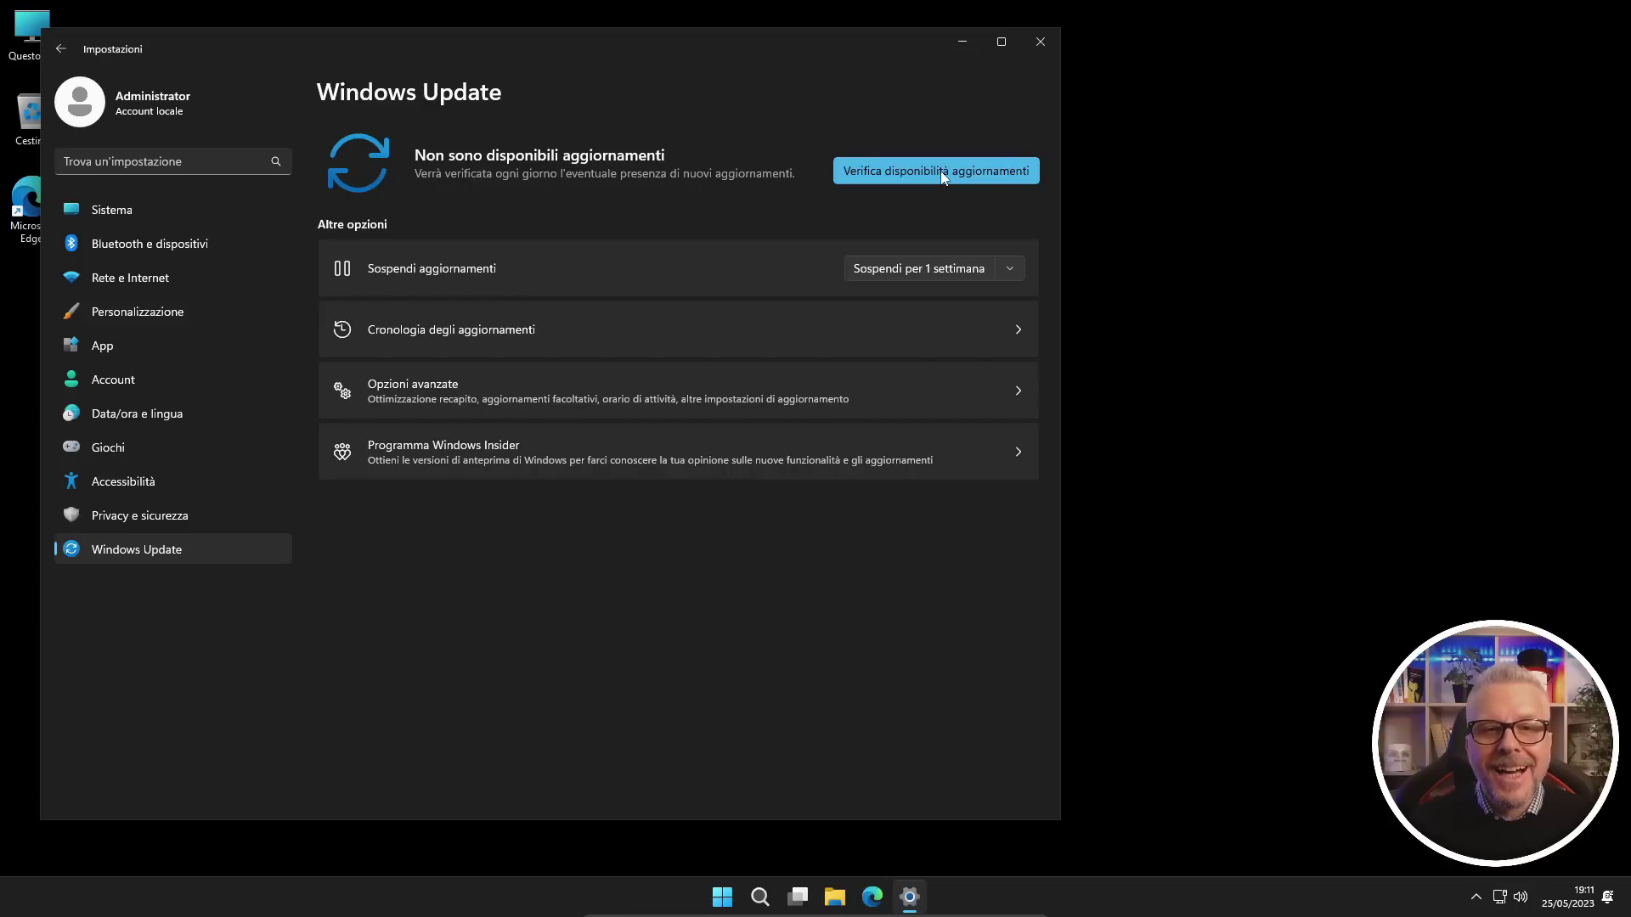
click(940, 171)
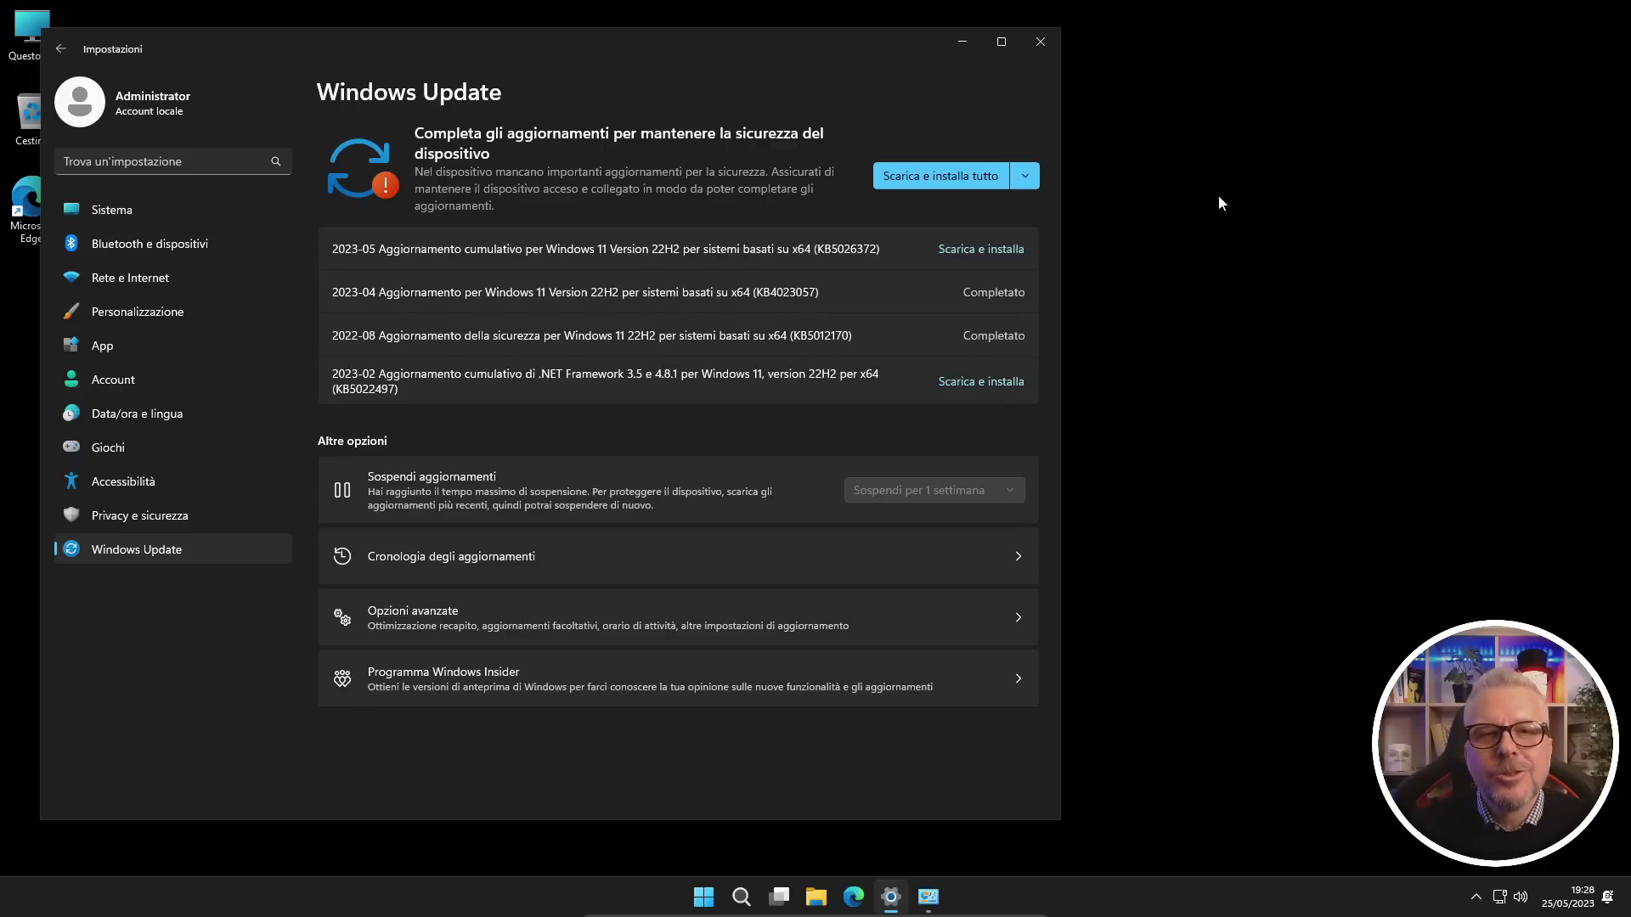
click(1041, 42)
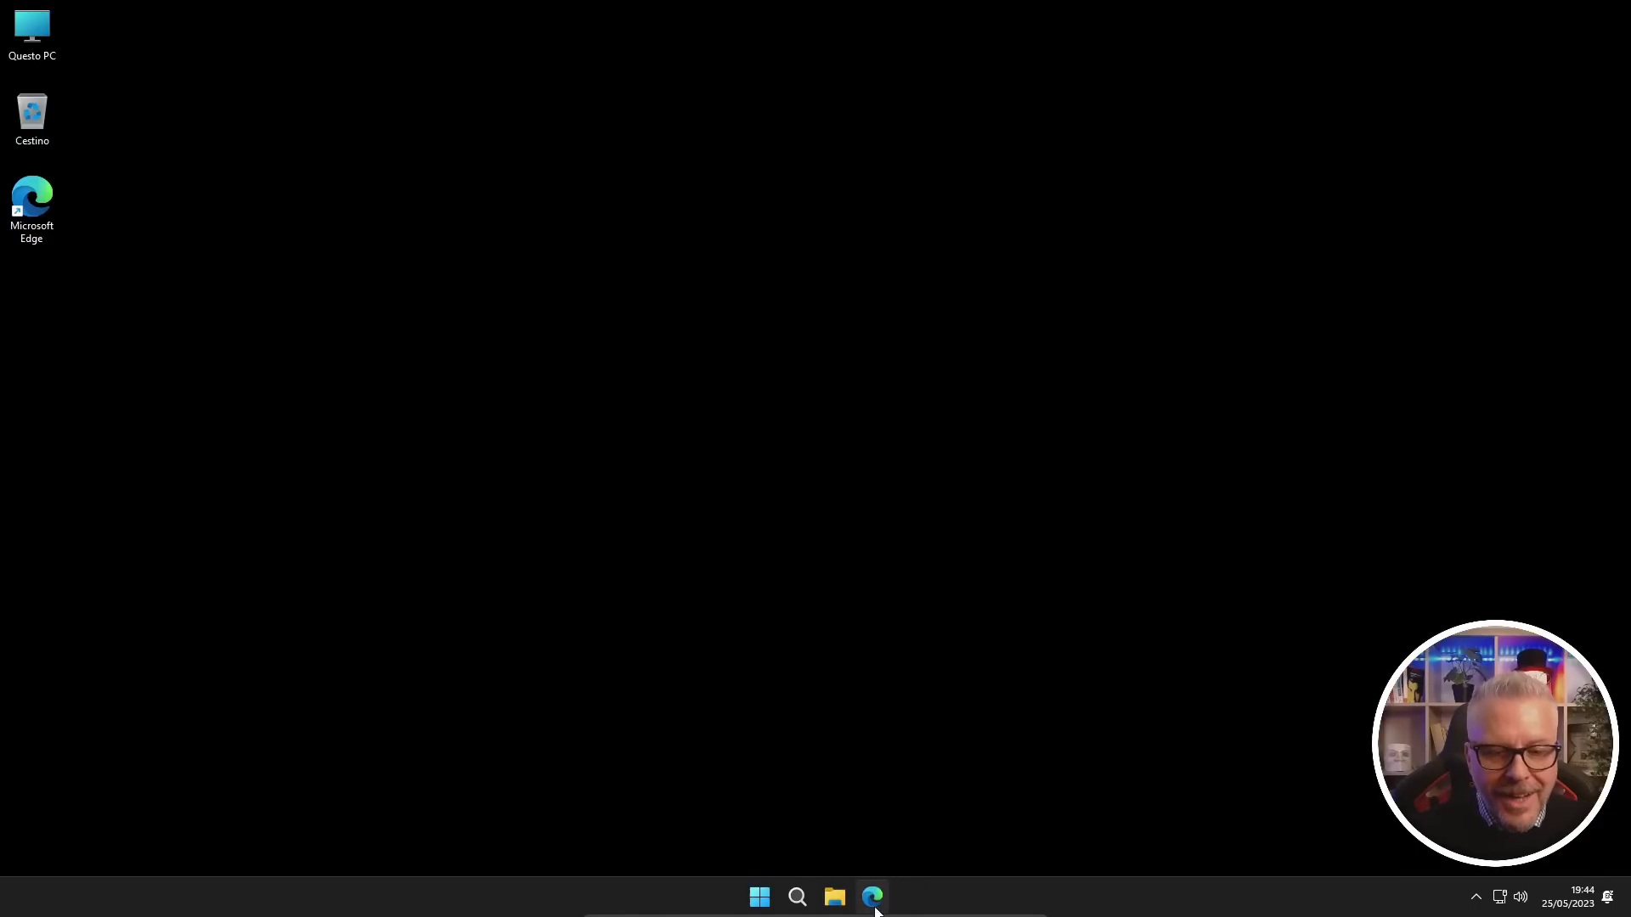
In Microsoft Edge, search Google for "avast free" and open the sponsored Avast Free Antivirus 2023 result
click(873, 897)
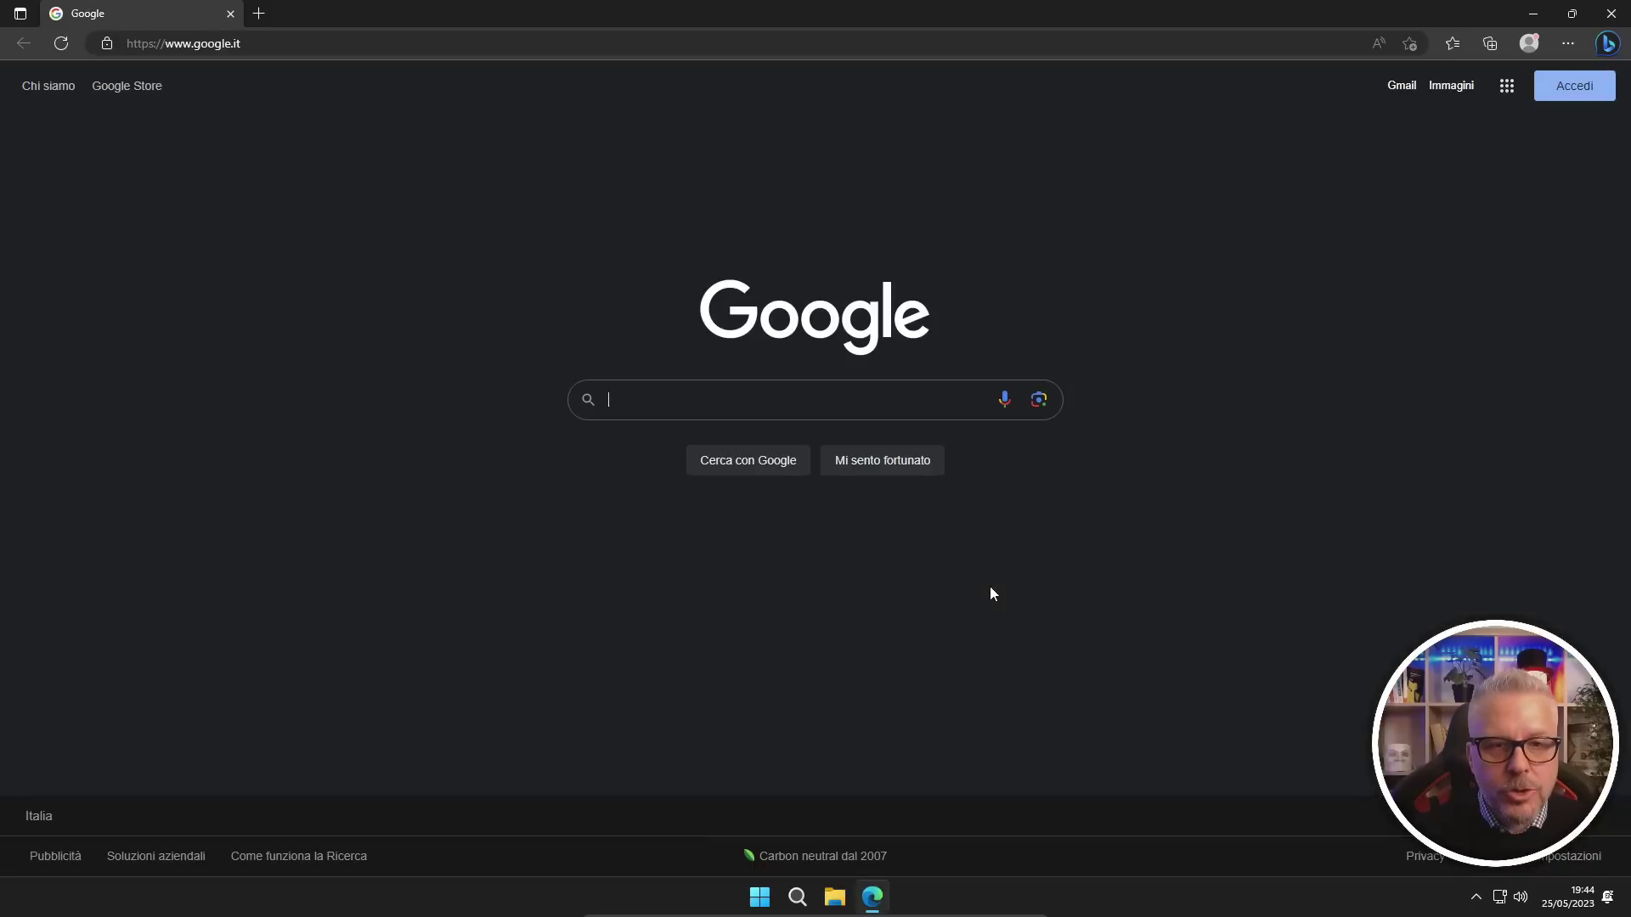
click(864, 402)
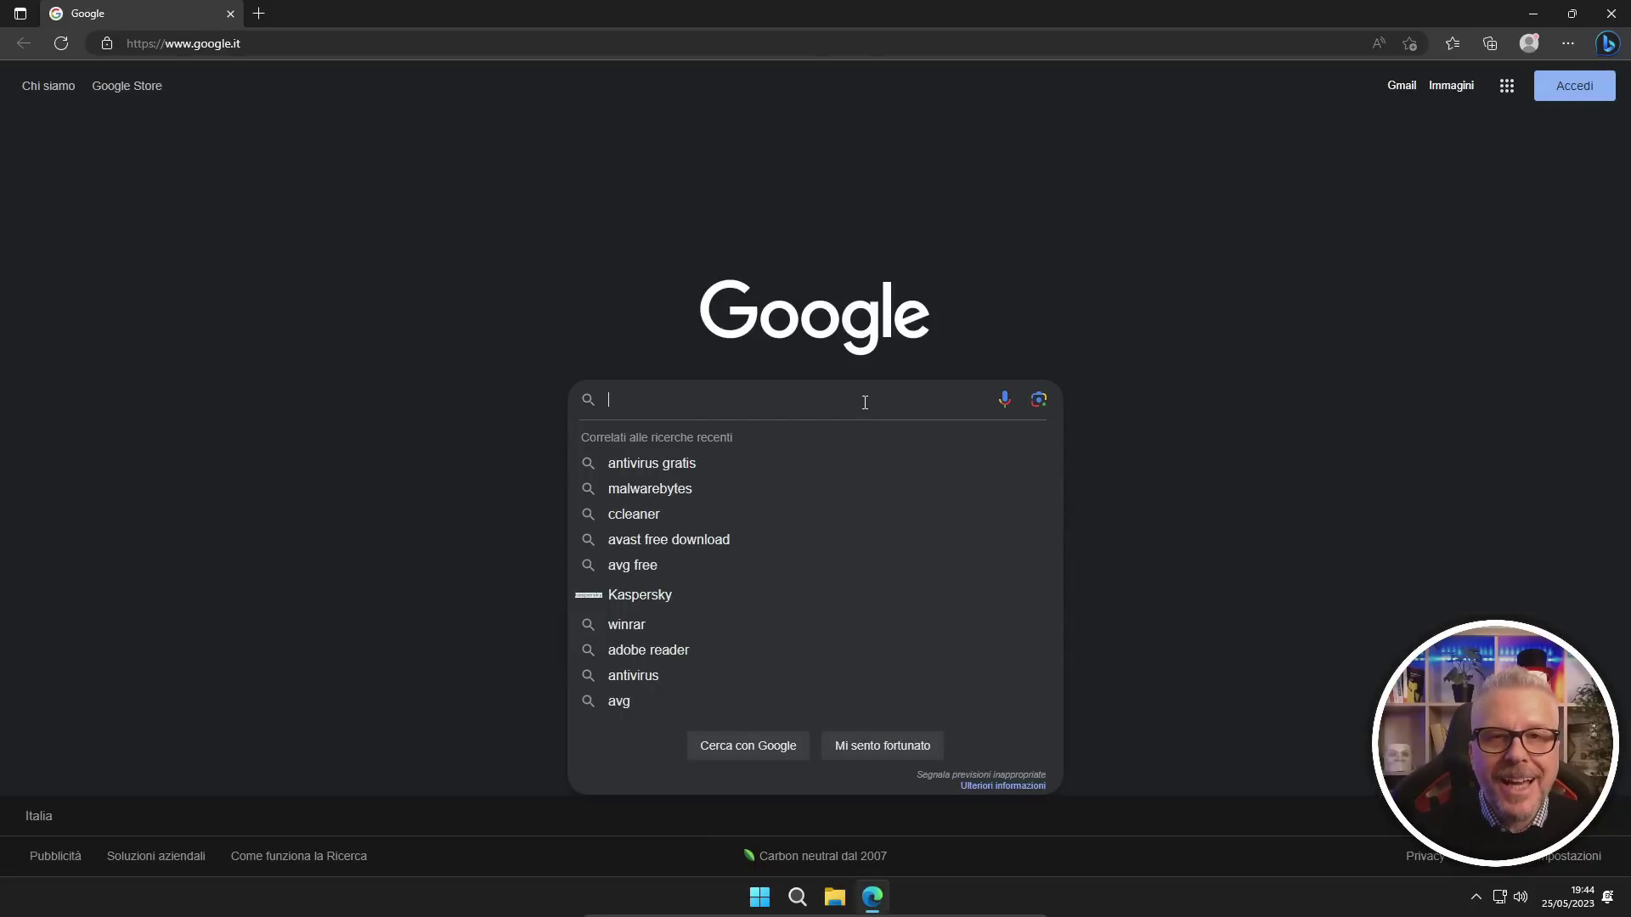
text(avast free)
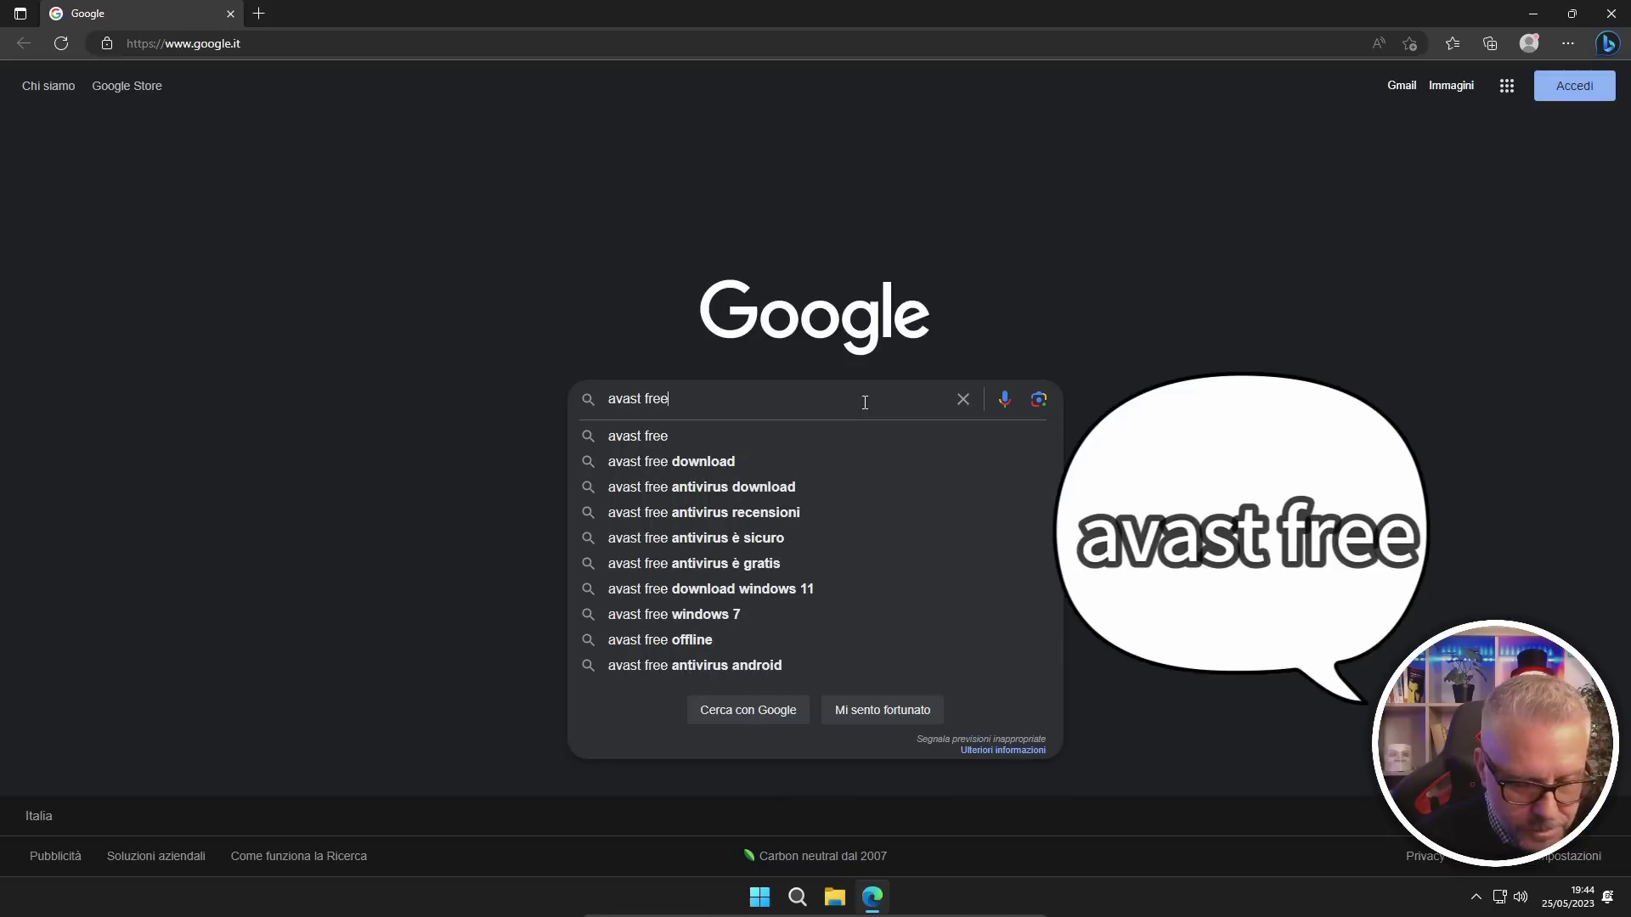
key(Return)
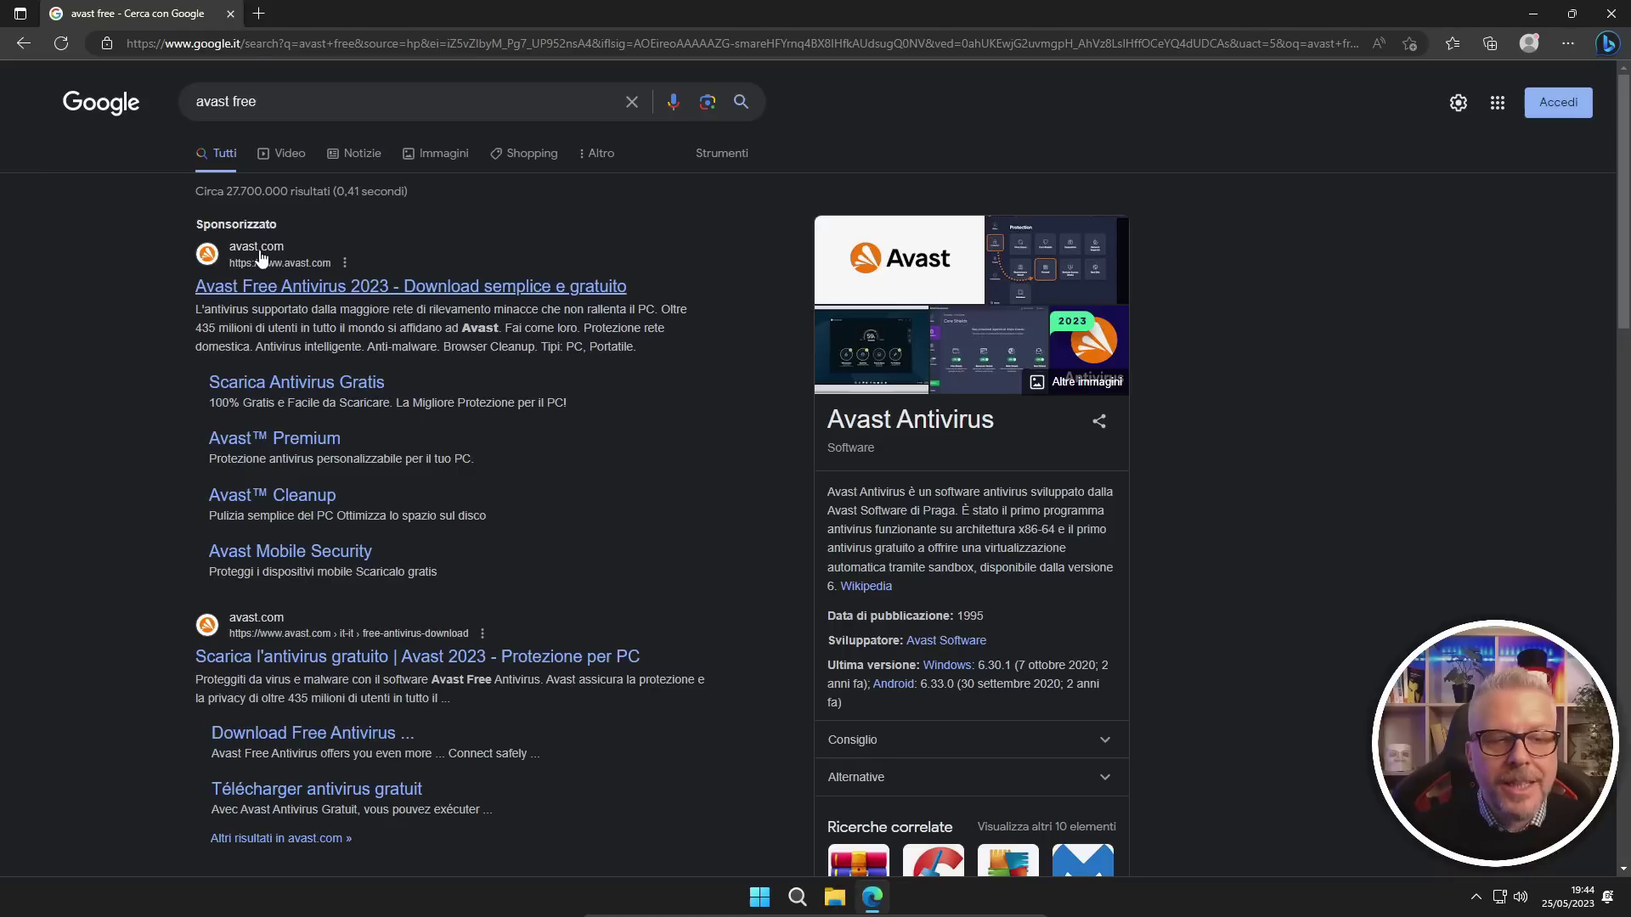
click(358, 299)
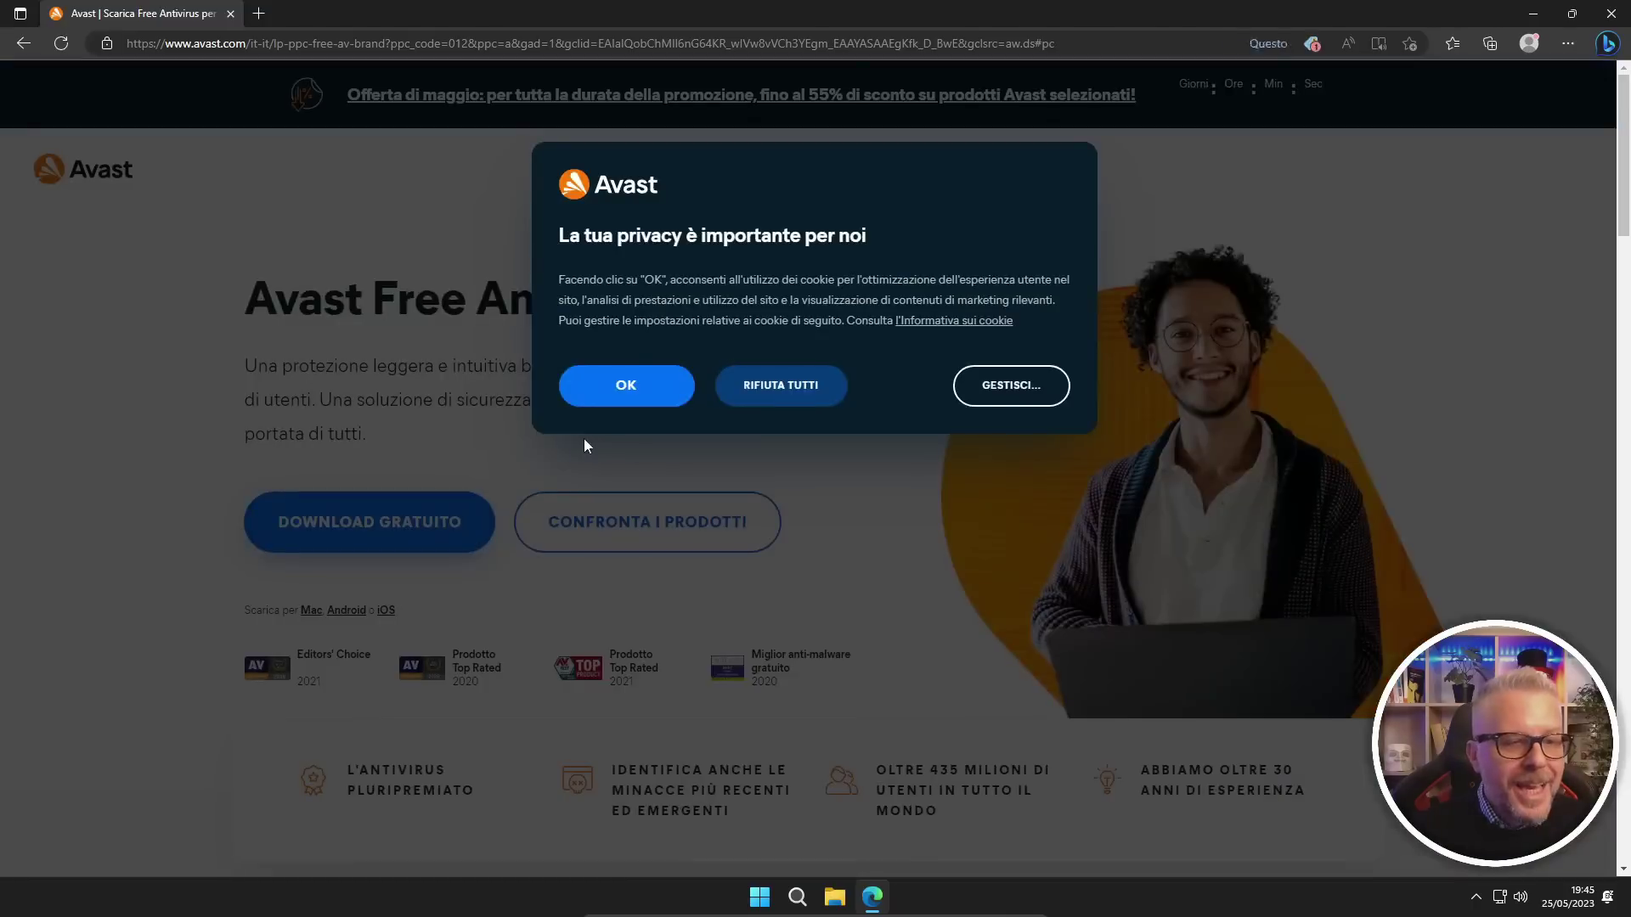
Accept the Avast site's cookies, download the free antivirus, run avast_free_antivirus_setup_online.exe and close the browser
click(626, 388)
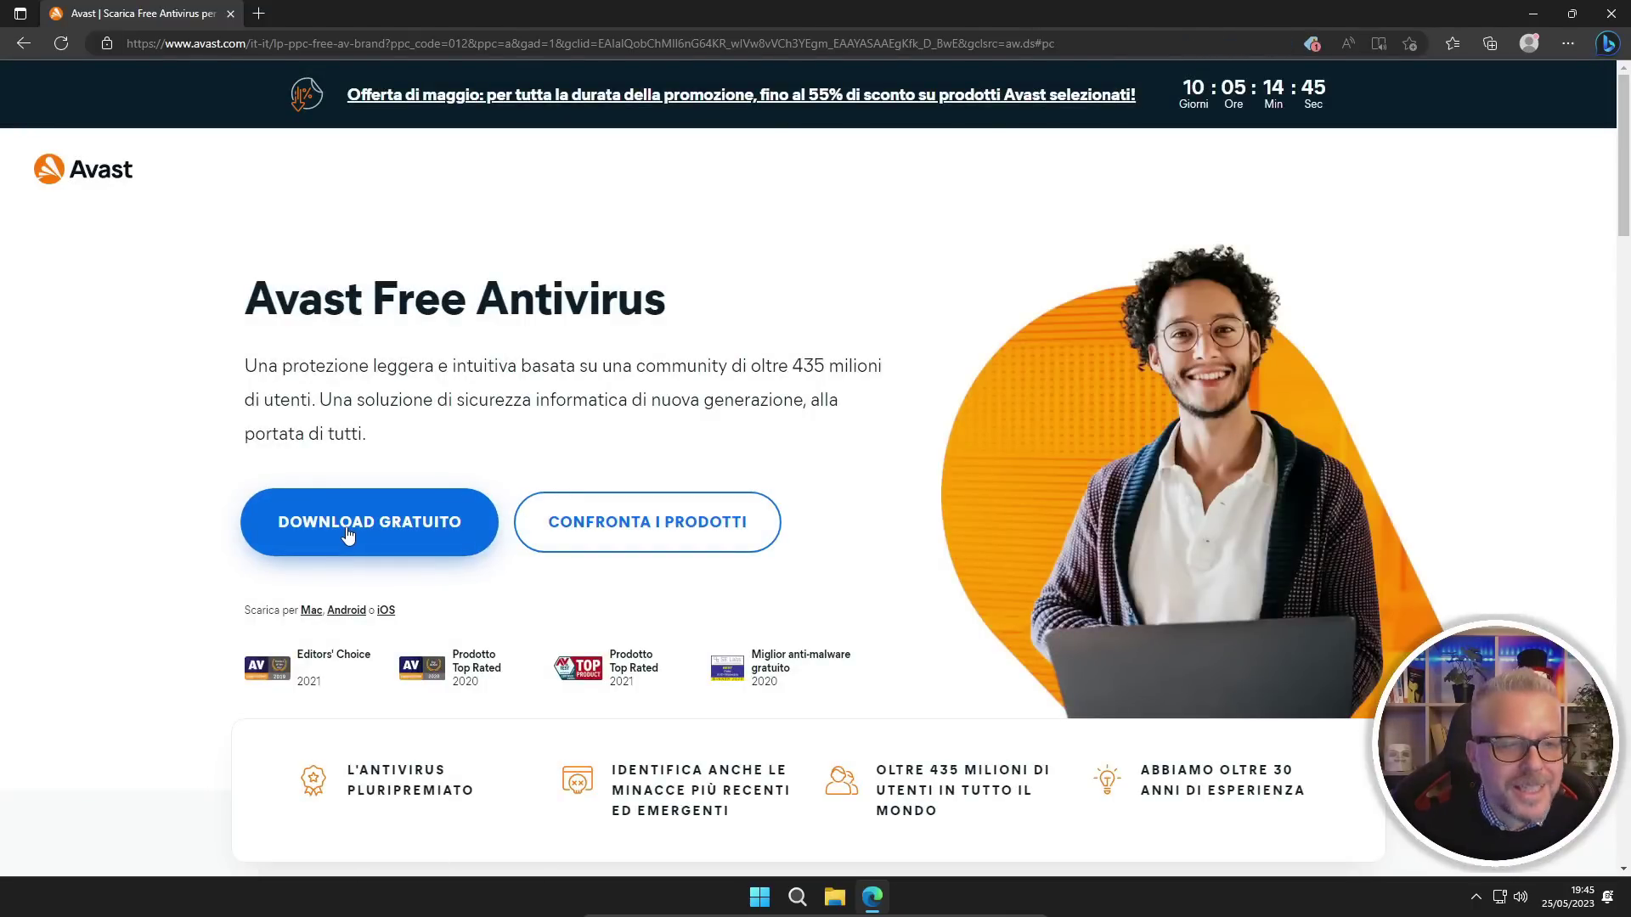
click(345, 527)
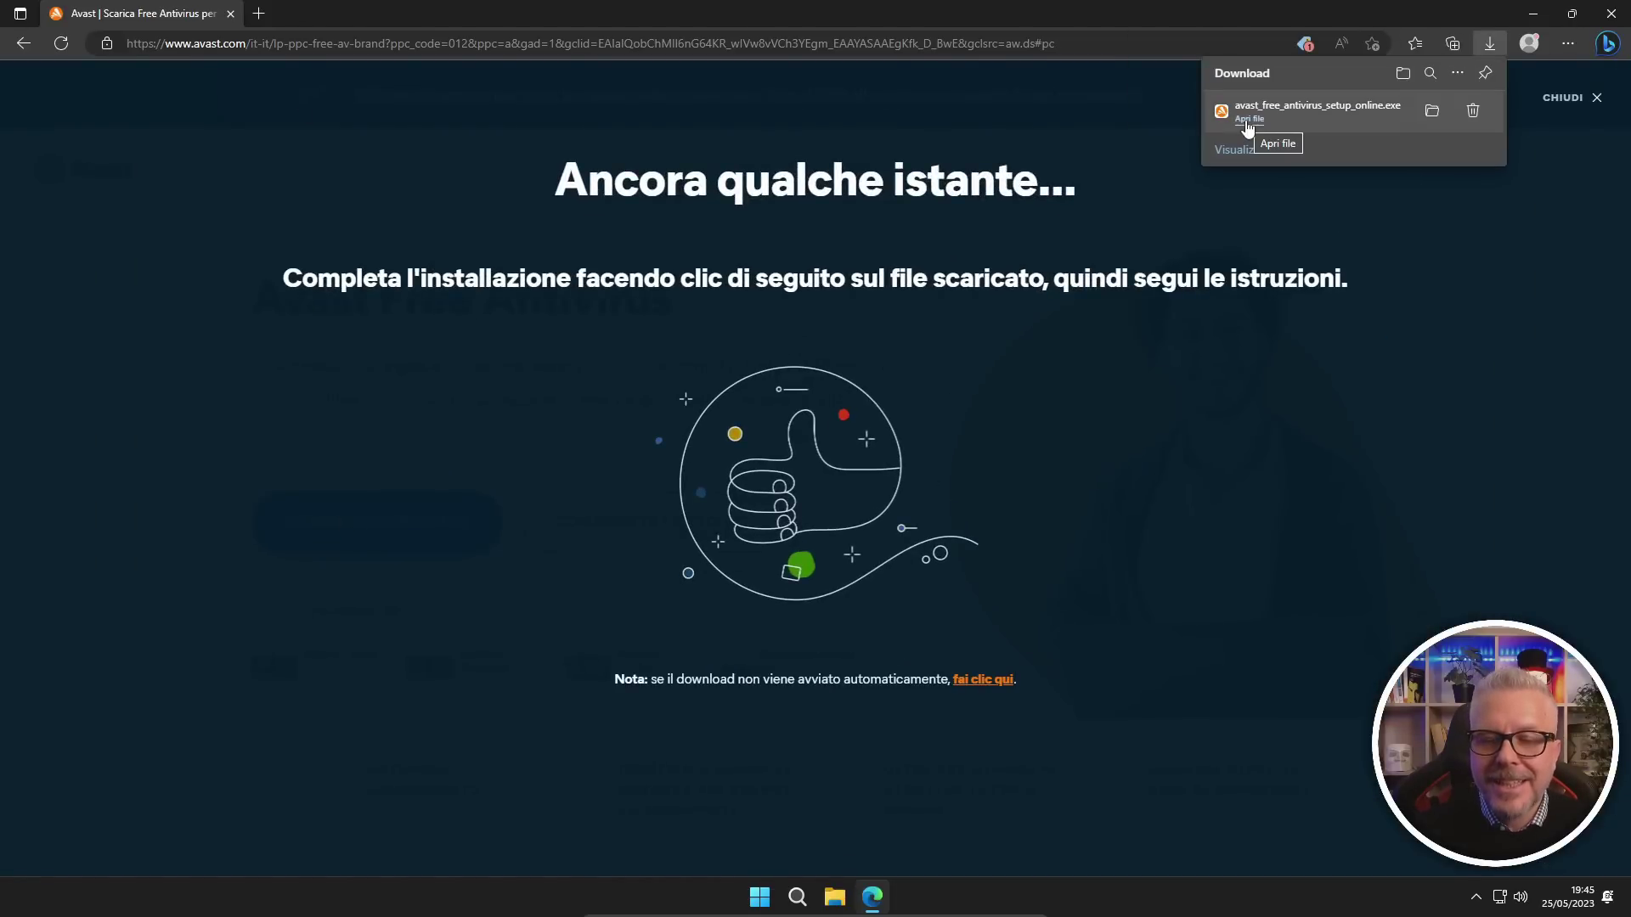
click(1247, 120)
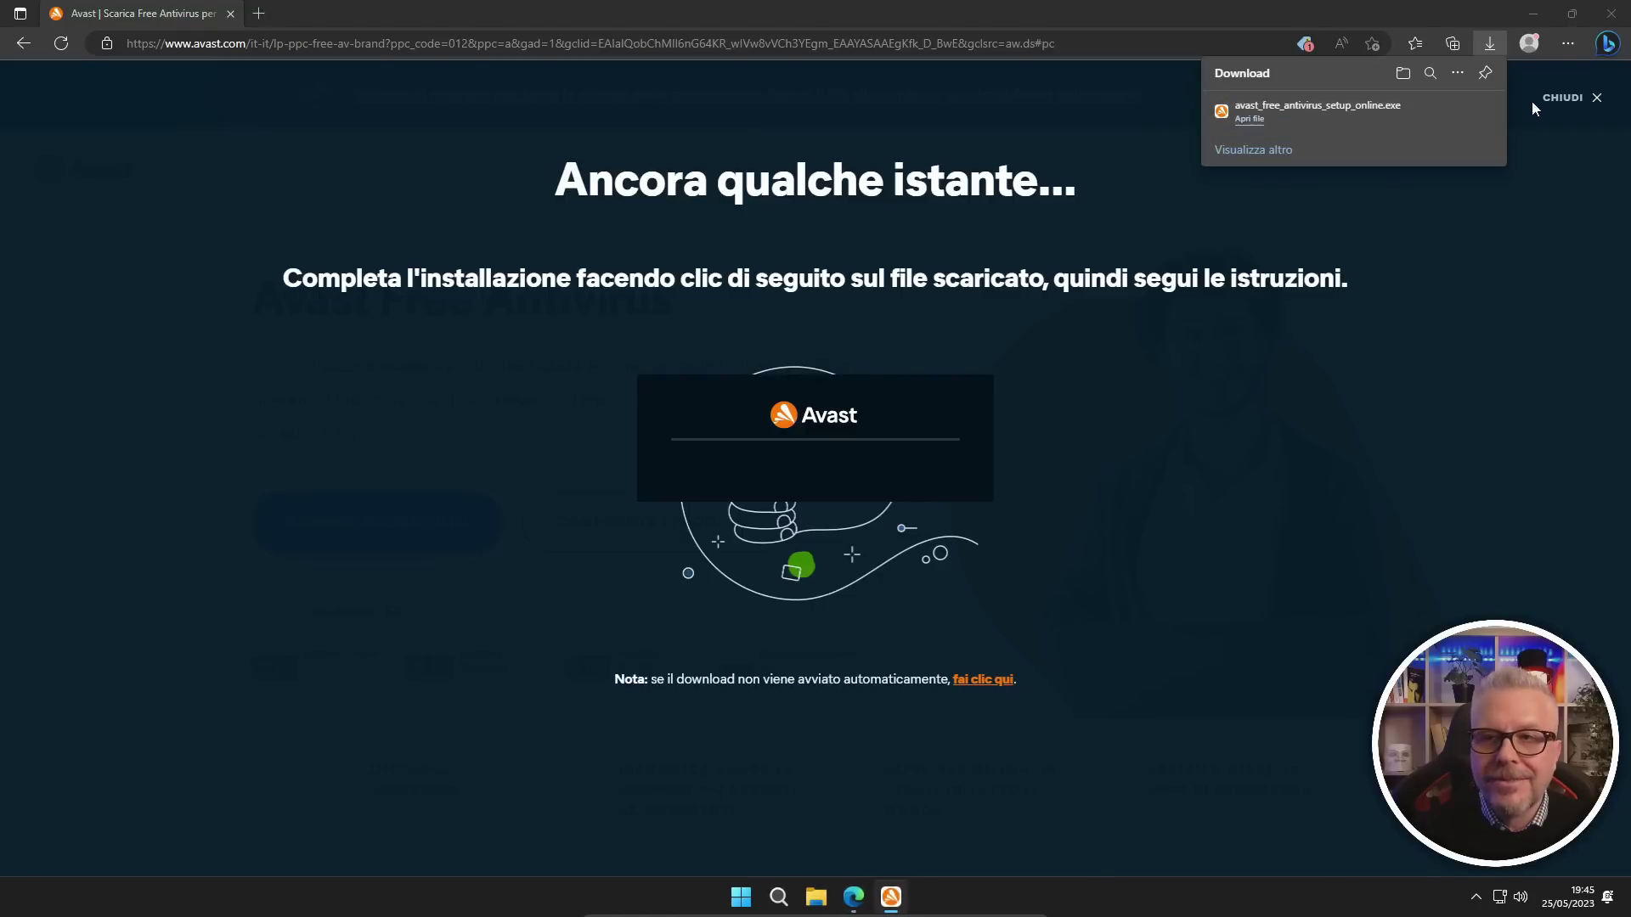
click(1619, 10)
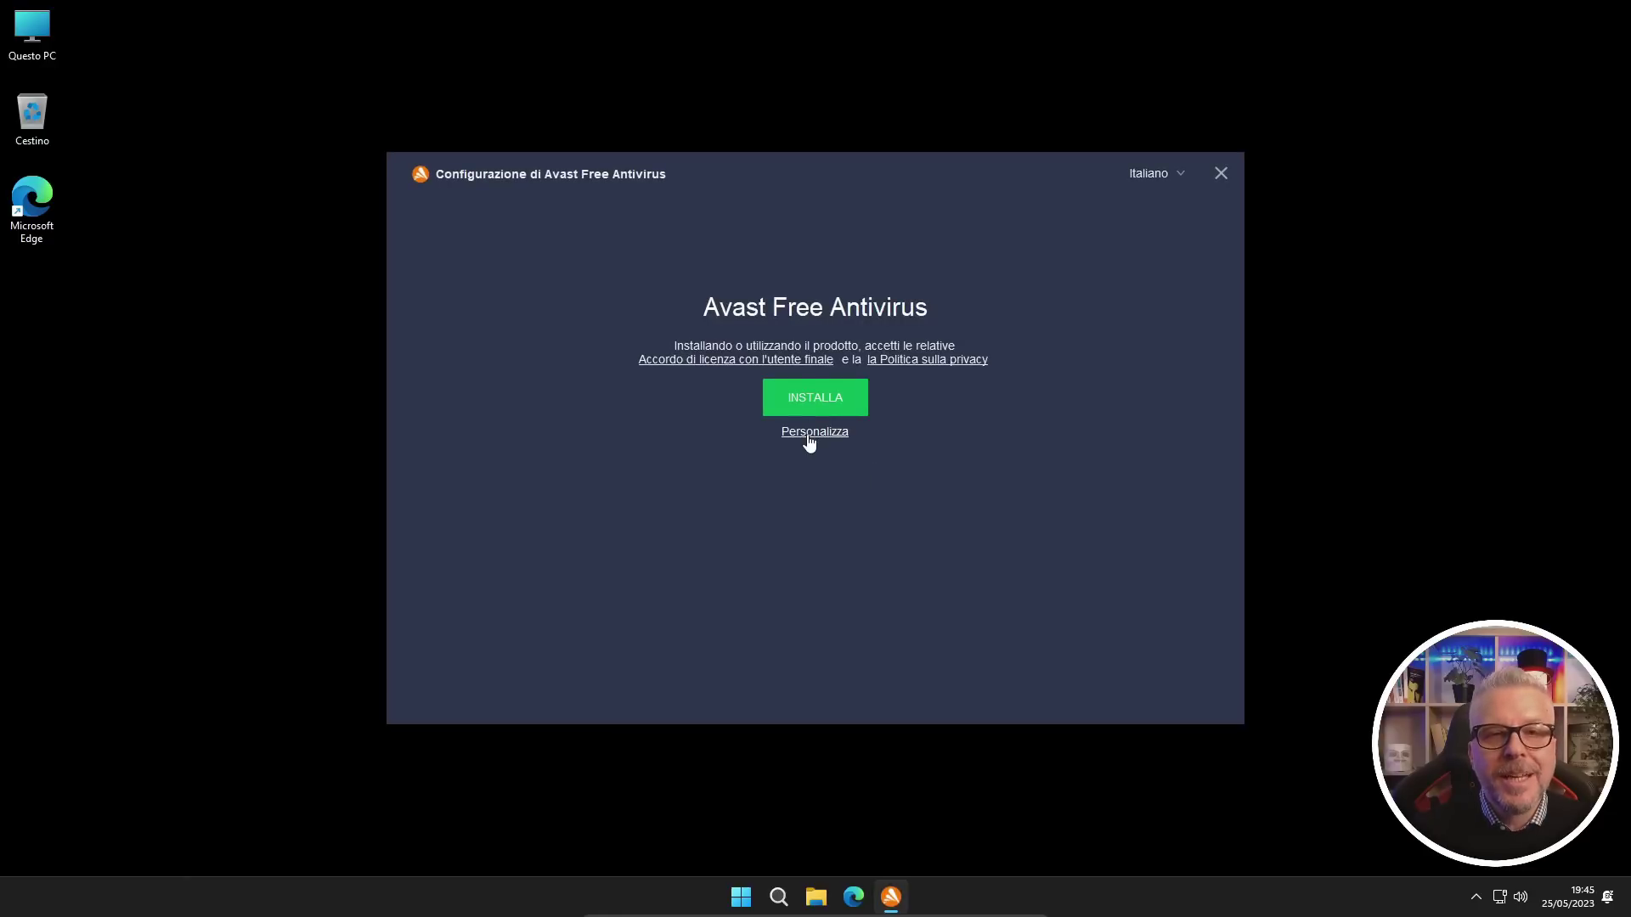
Customise the Avast Free Antivirus setup to the Protezione minima component set and install it
click(807, 435)
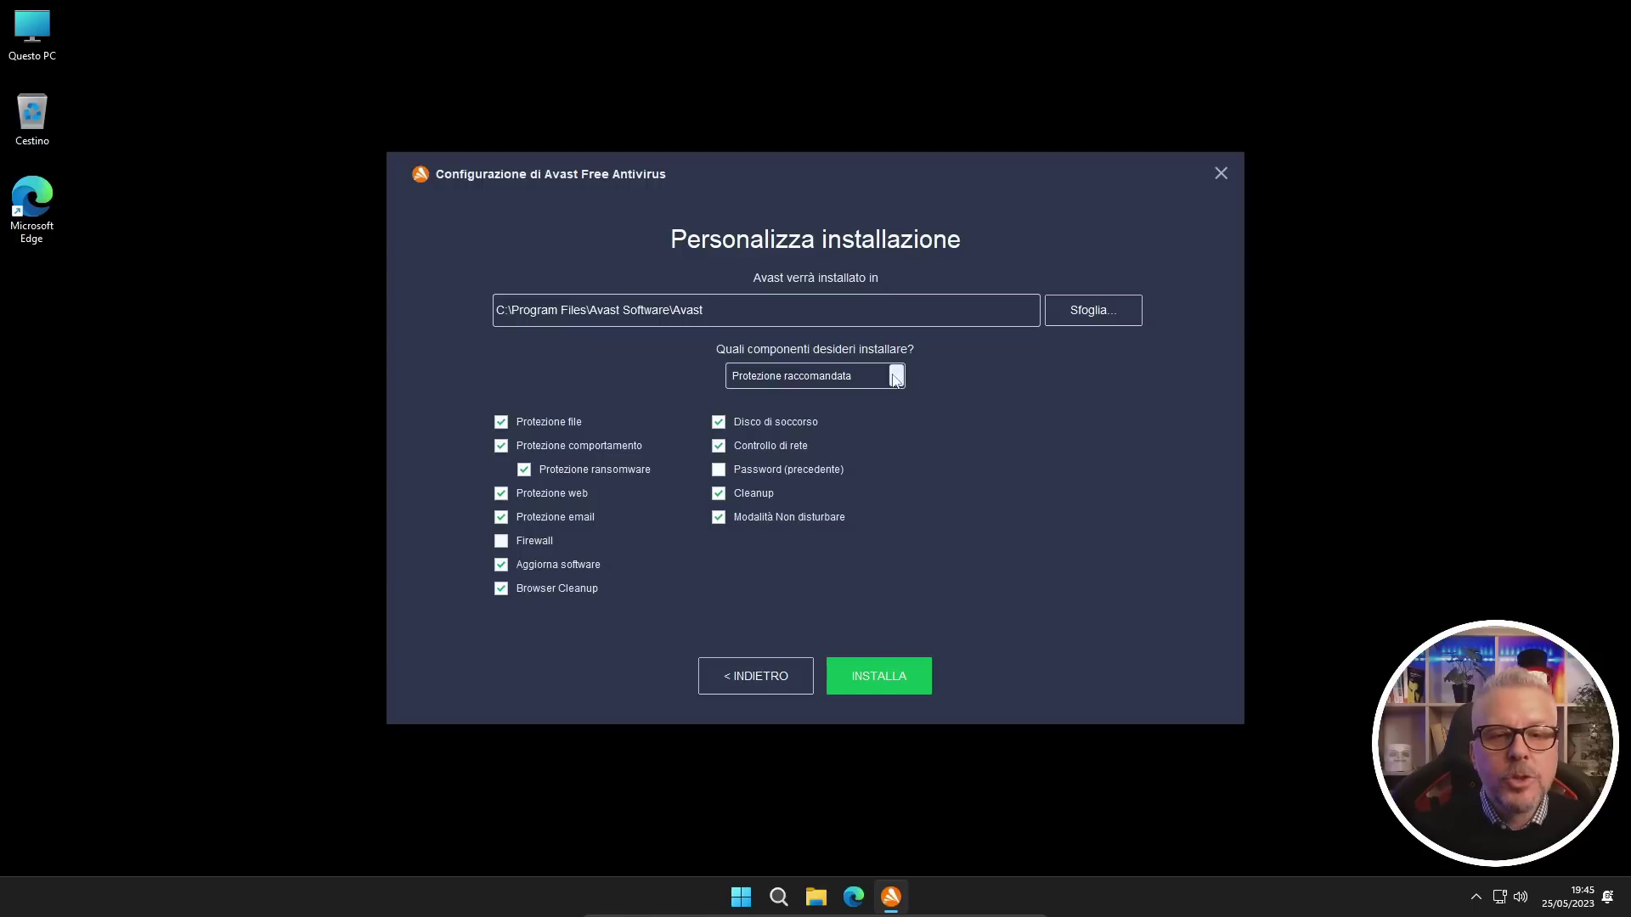
click(895, 375)
click(802, 398)
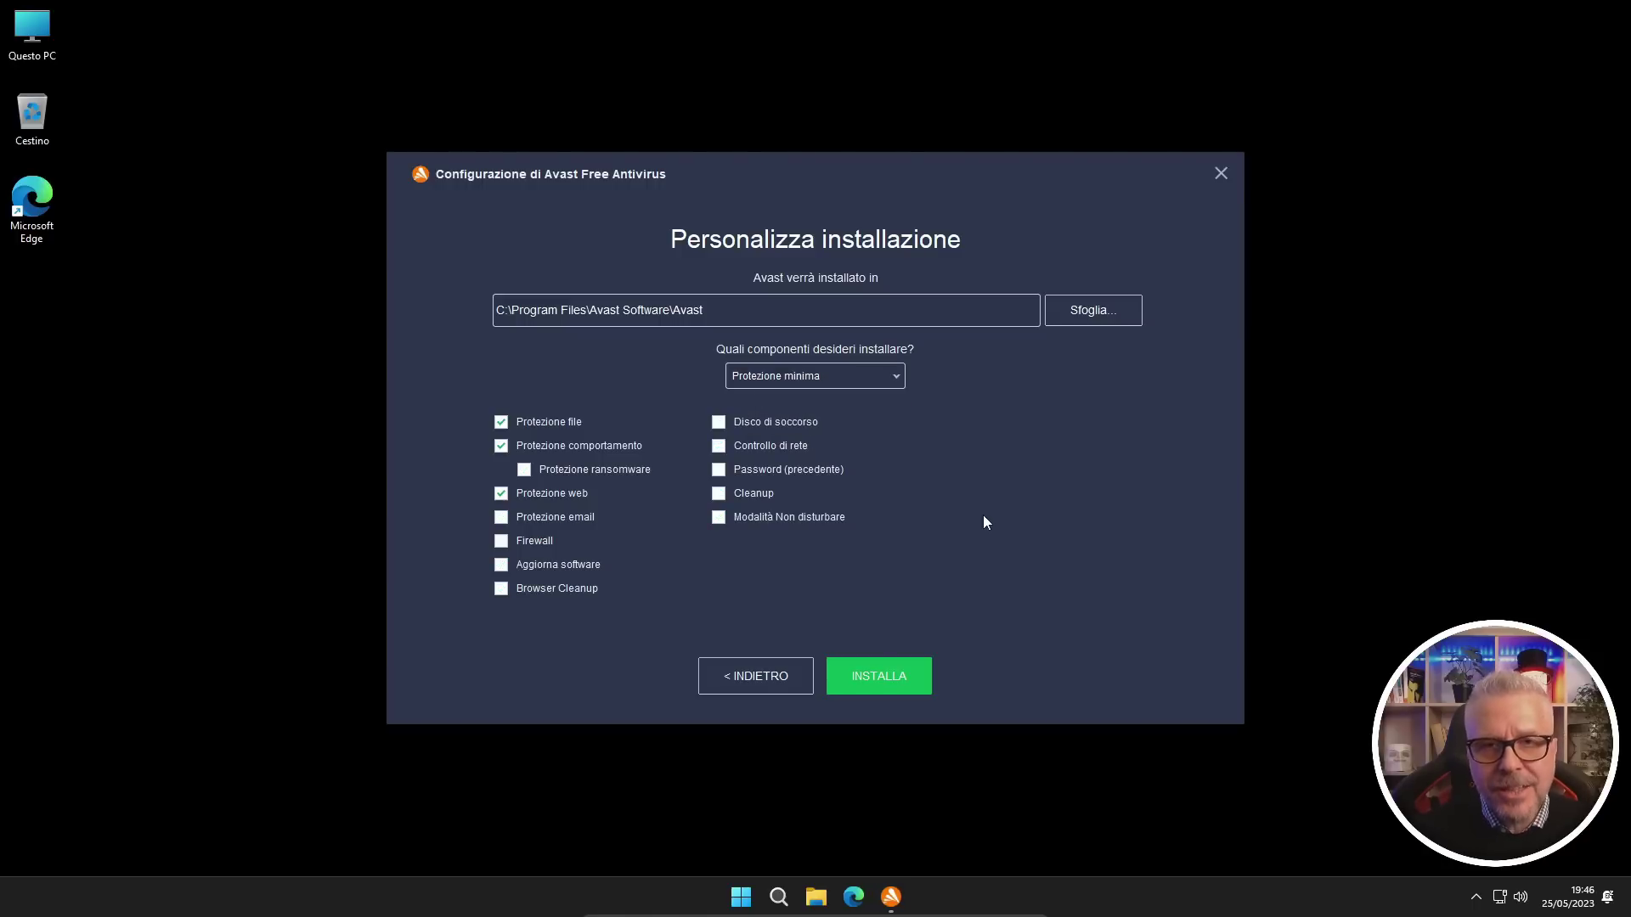
click(880, 679)
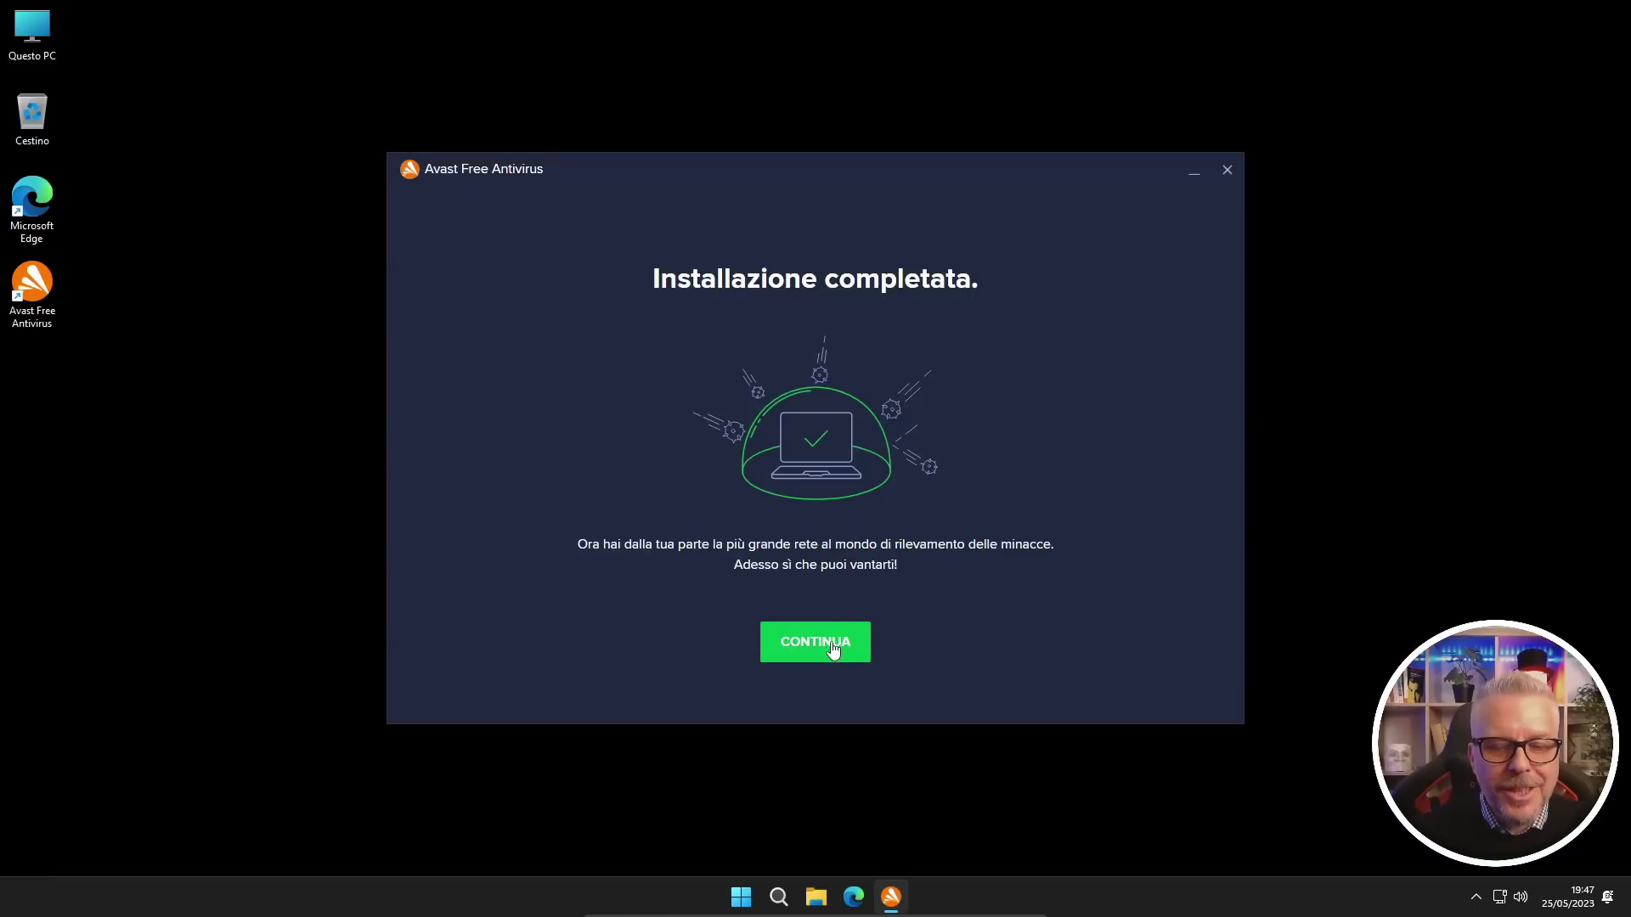
Continue past the completed Avast installation, decline the Google Chrome offer and close the window without running the first scan
click(832, 648)
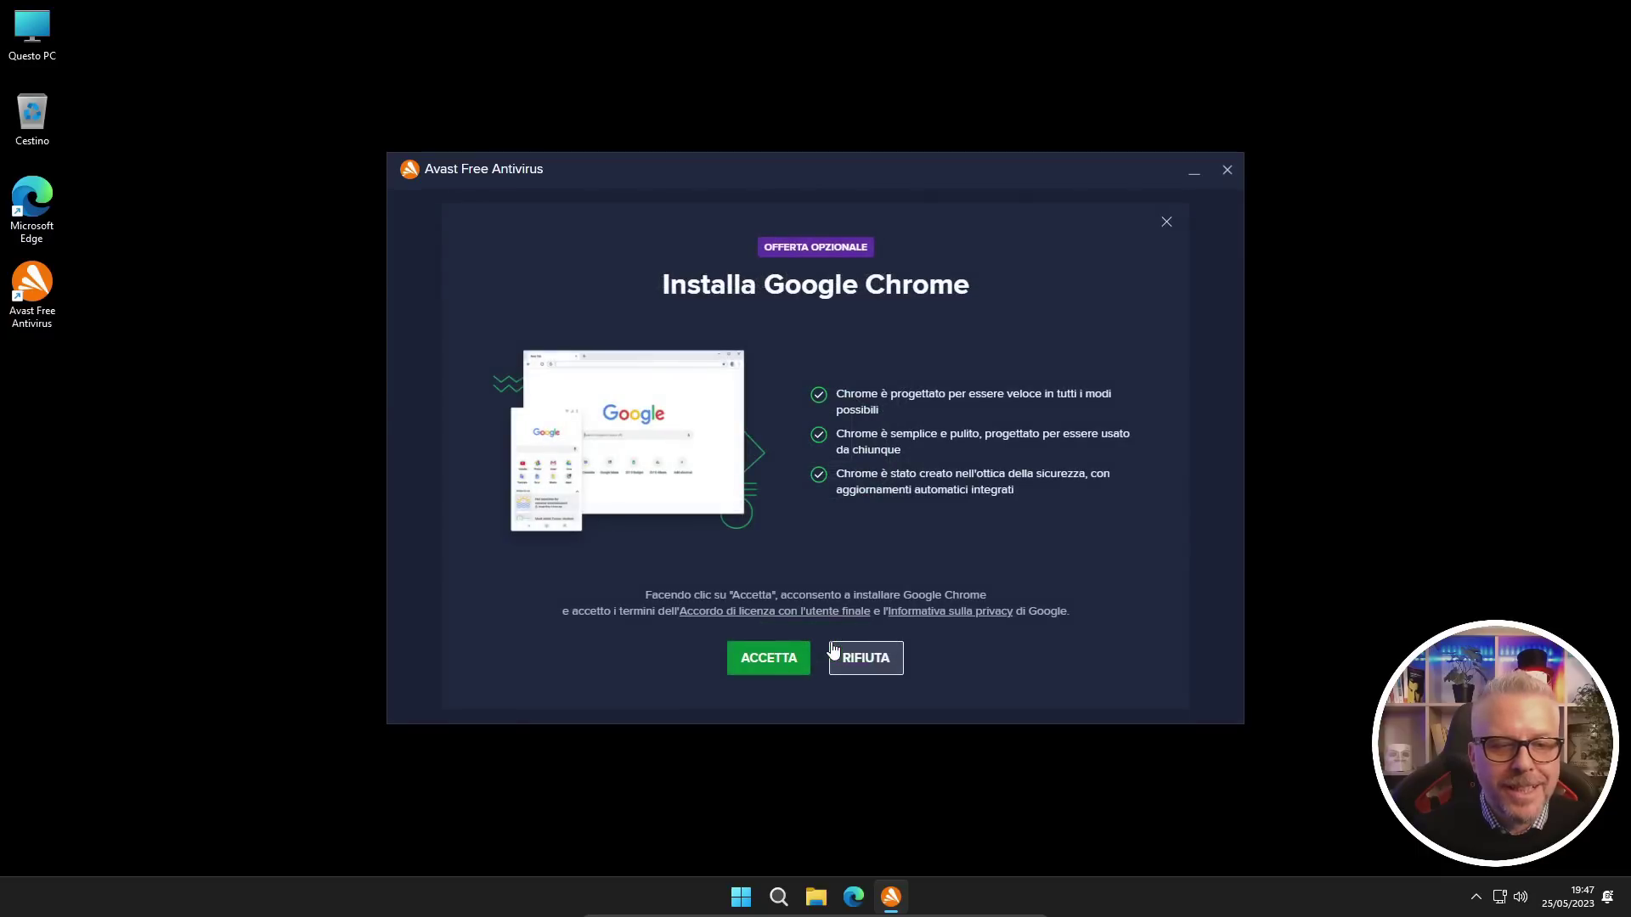
click(877, 665)
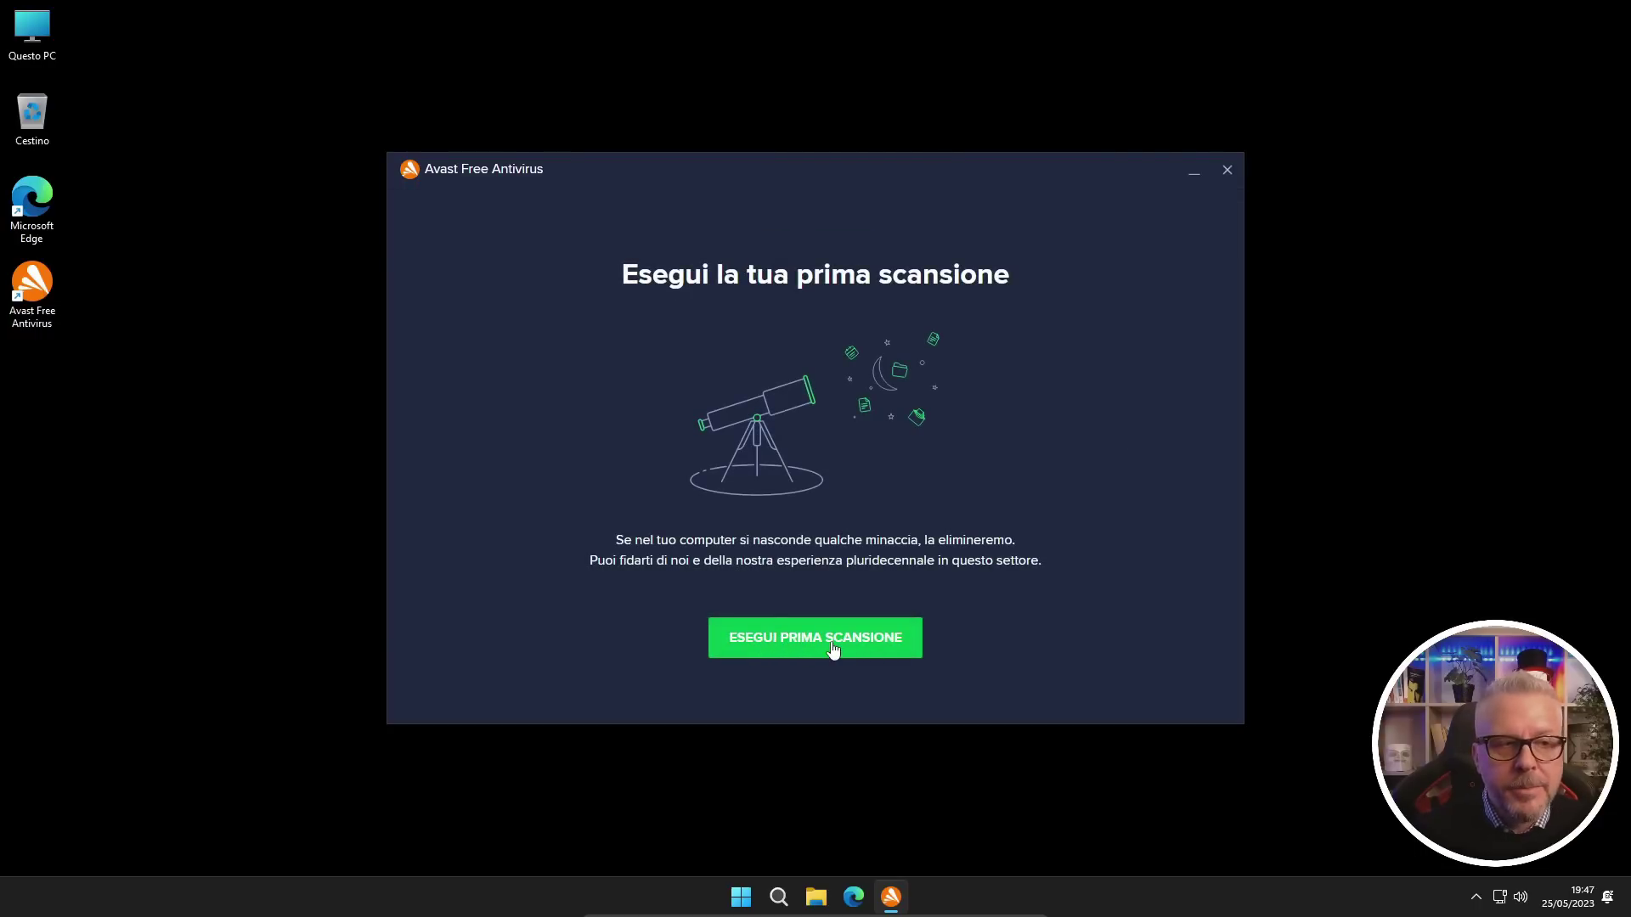
click(1227, 172)
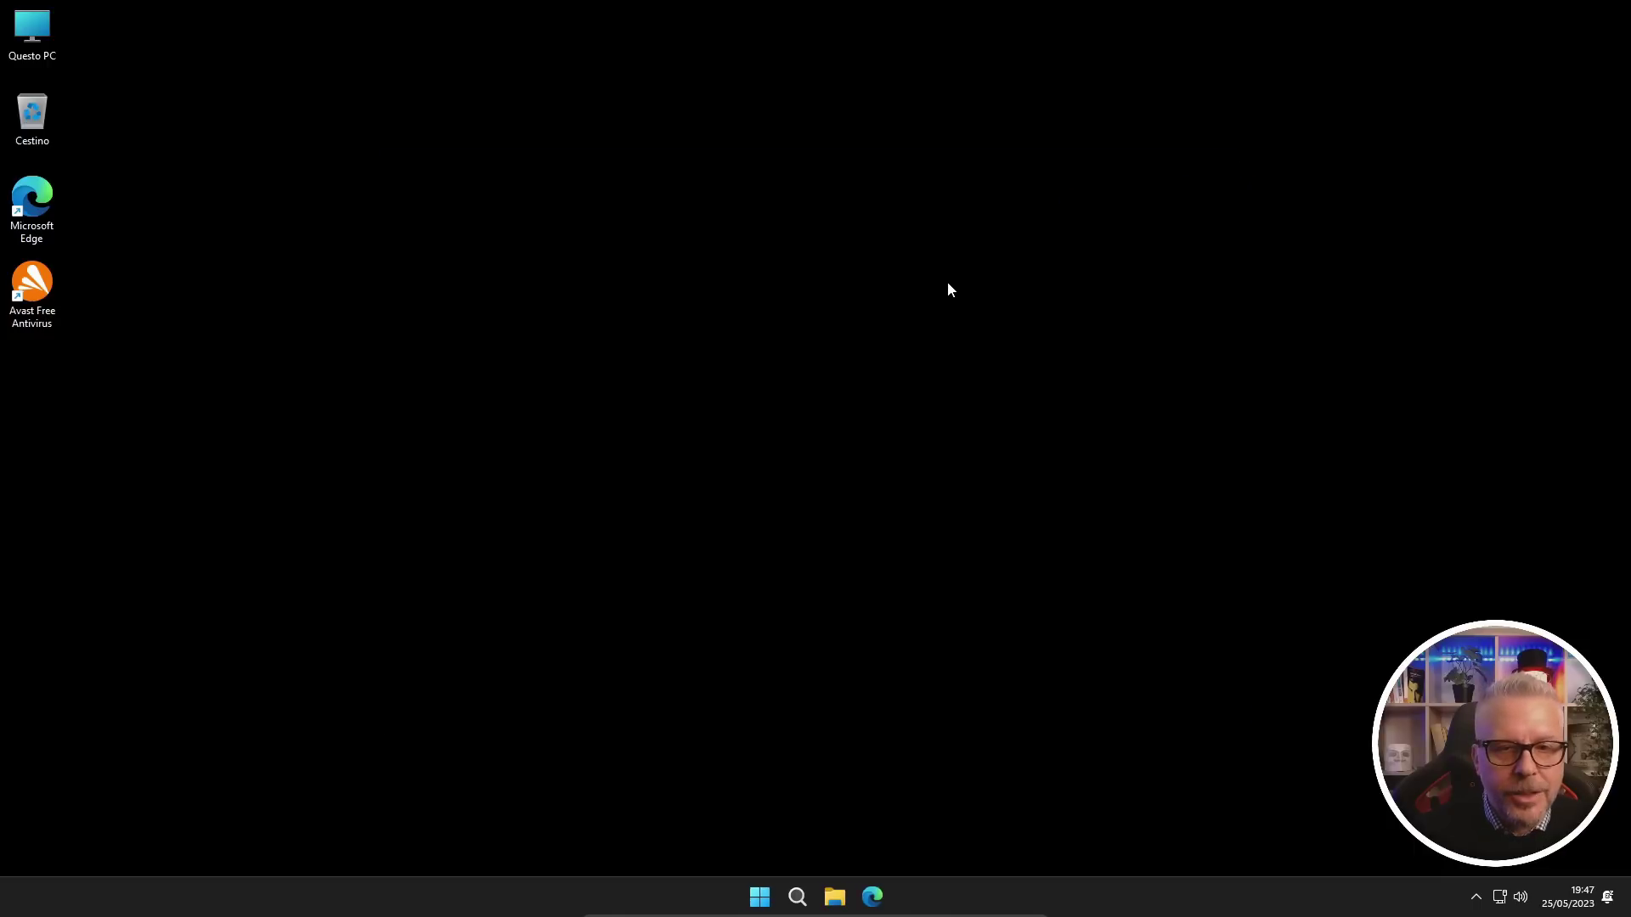
Open Avast Free Antivirus from the desktop, move its desktop shortcut to the Cestino and close the Avast window
double_click(51, 288)
drag(51, 289, 34, 117)
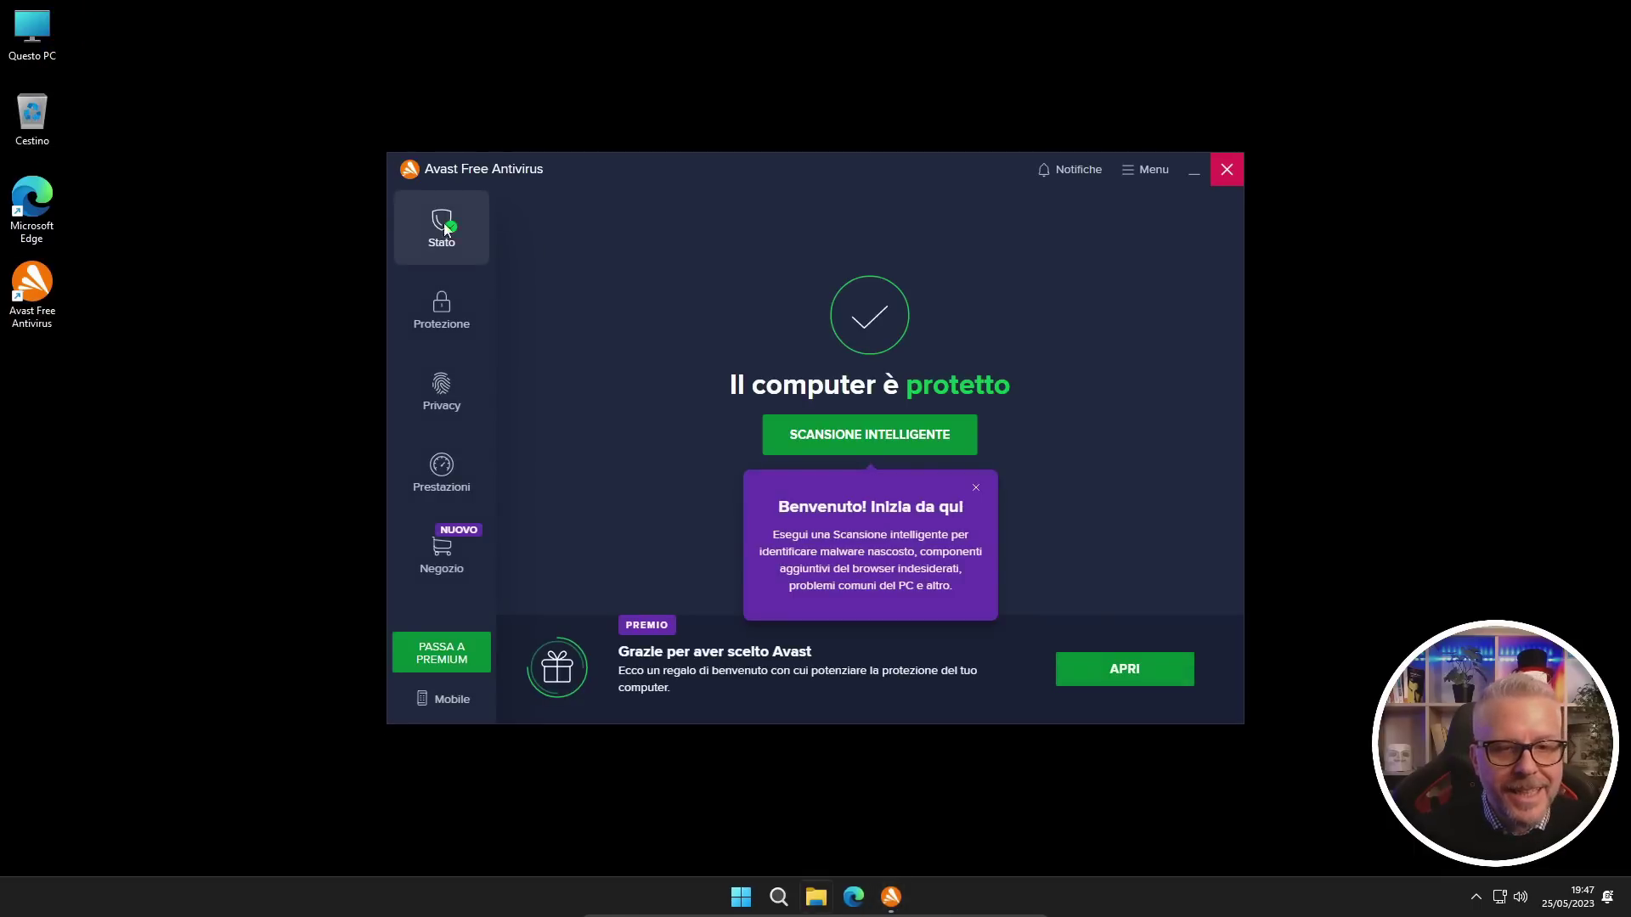
click(887, 543)
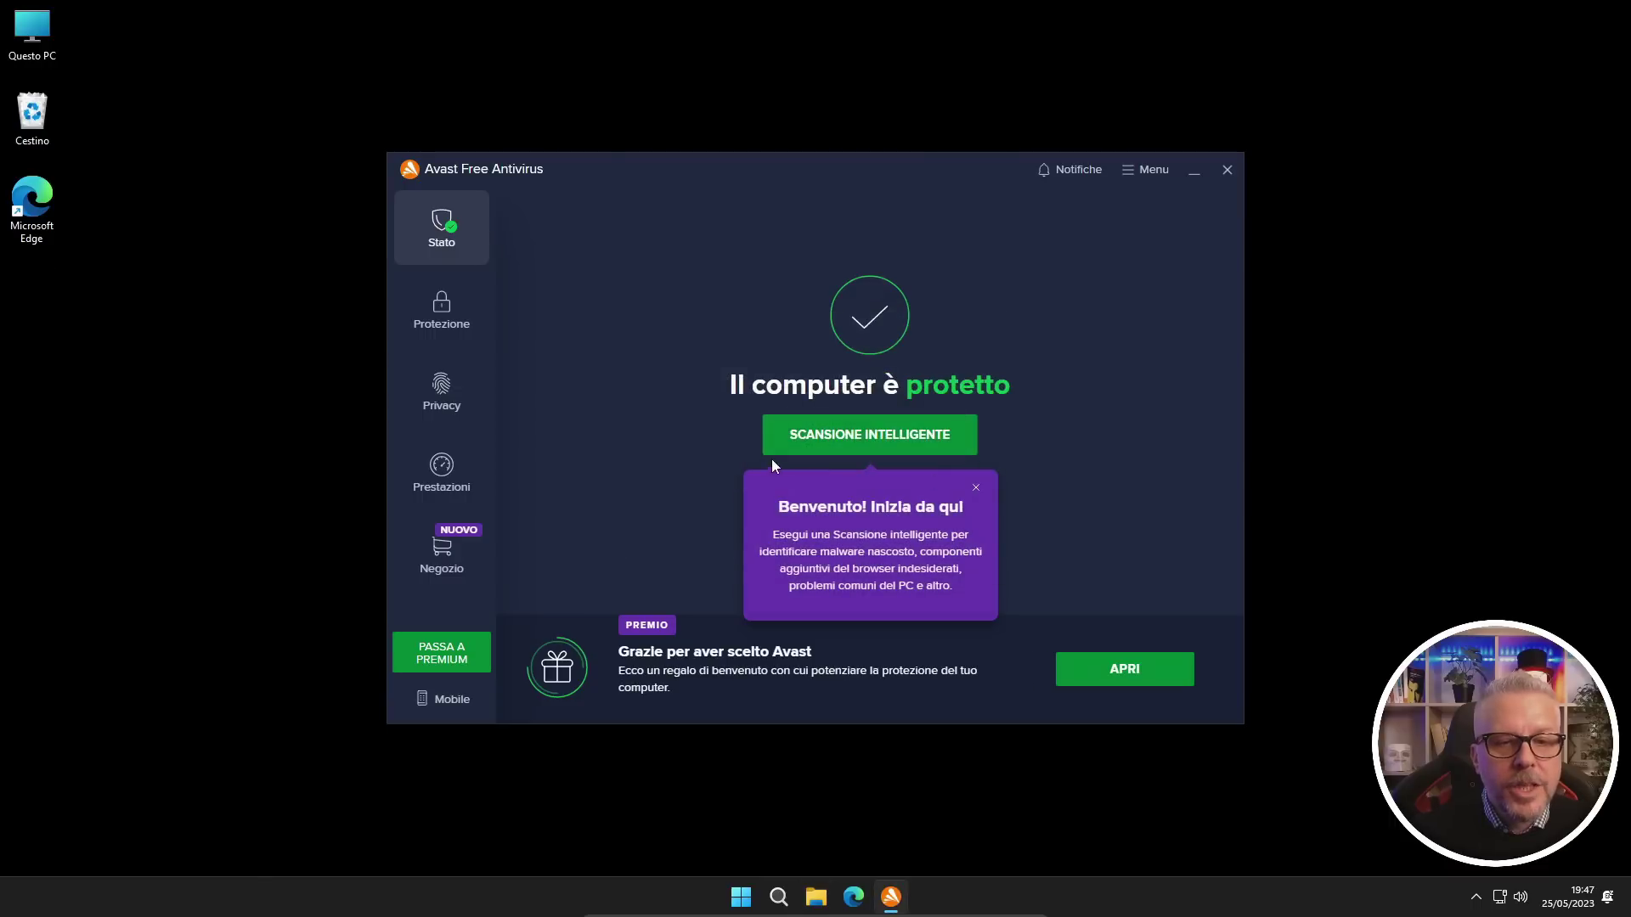
click(1227, 172)
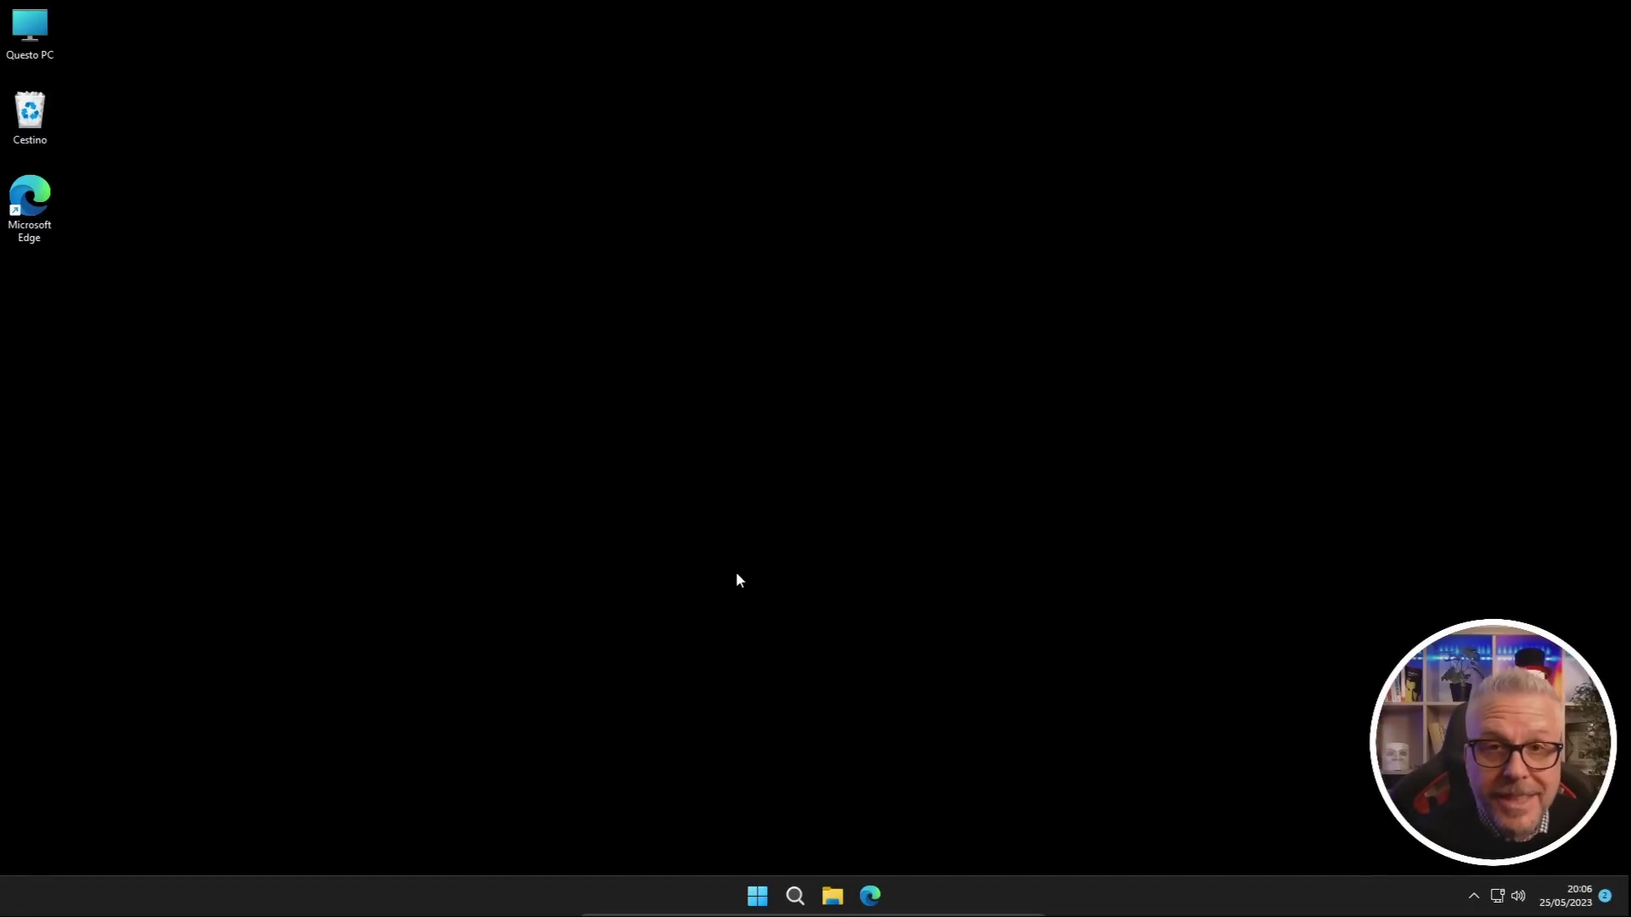
Examine the running processes and the CPU performance figures in Gestione attività, and close it
key(ctrl+shift+Escape)
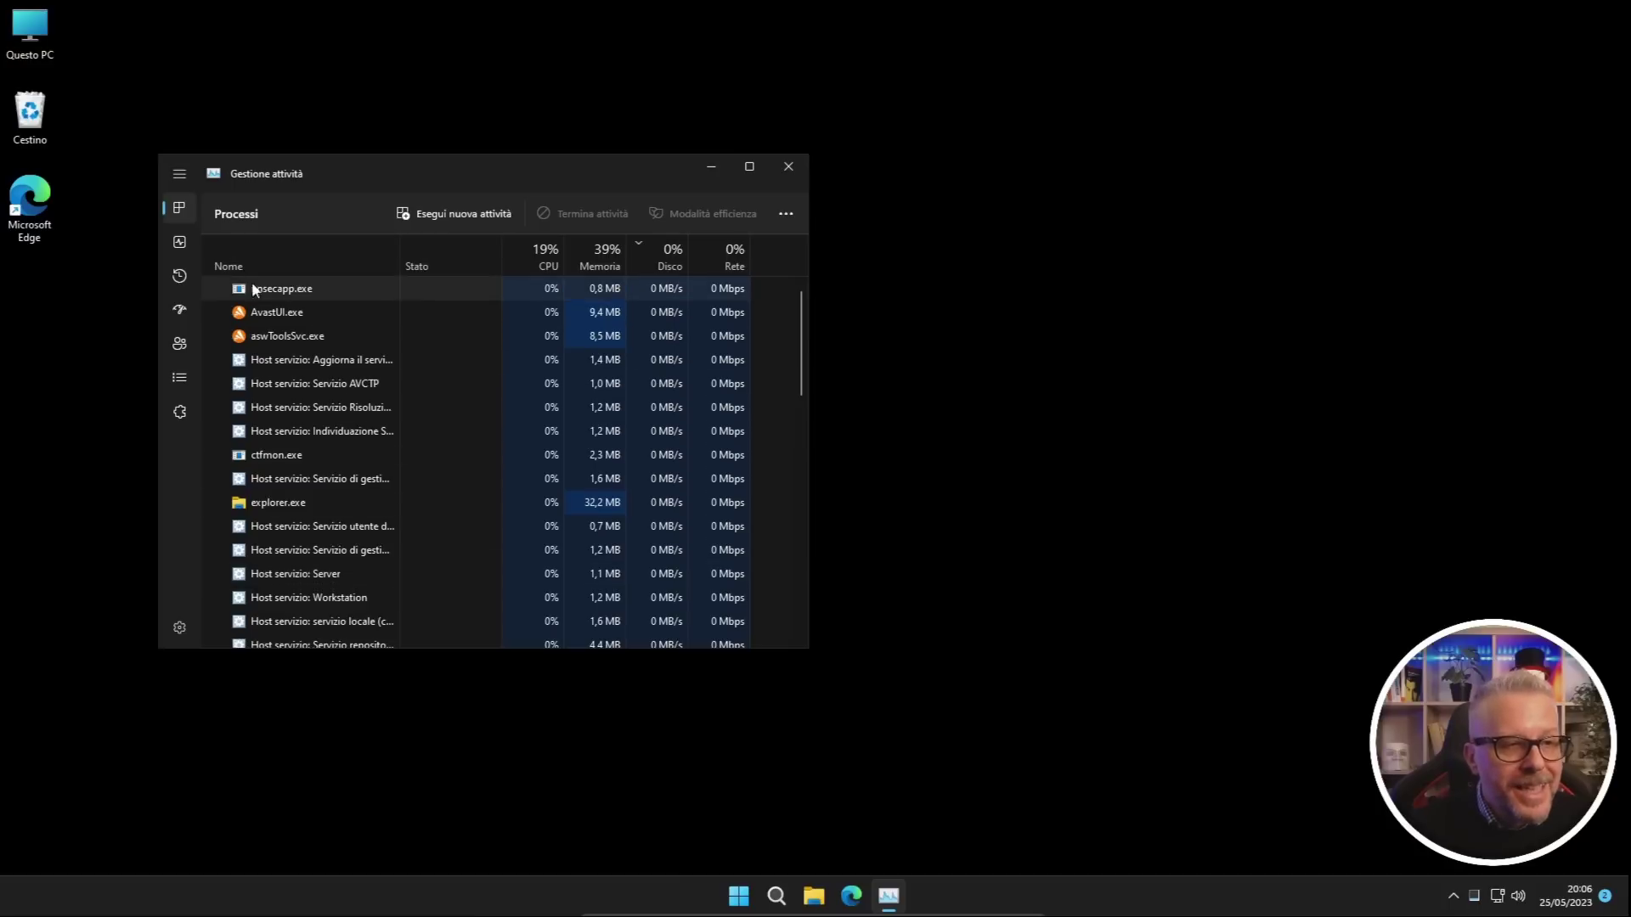
click(179, 244)
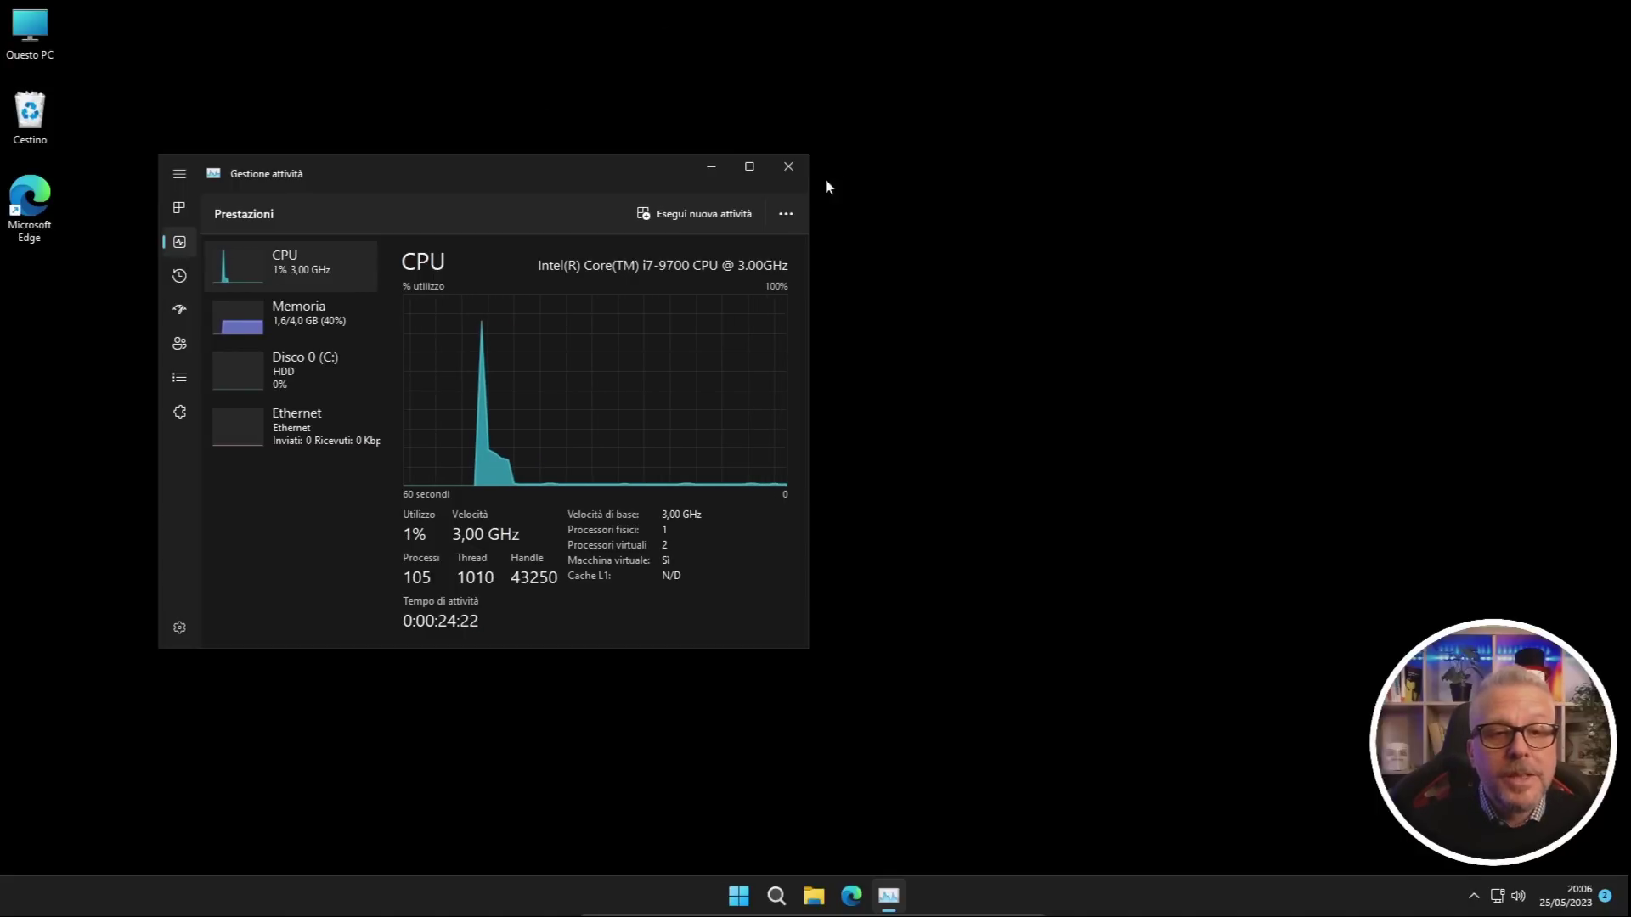
click(788, 167)
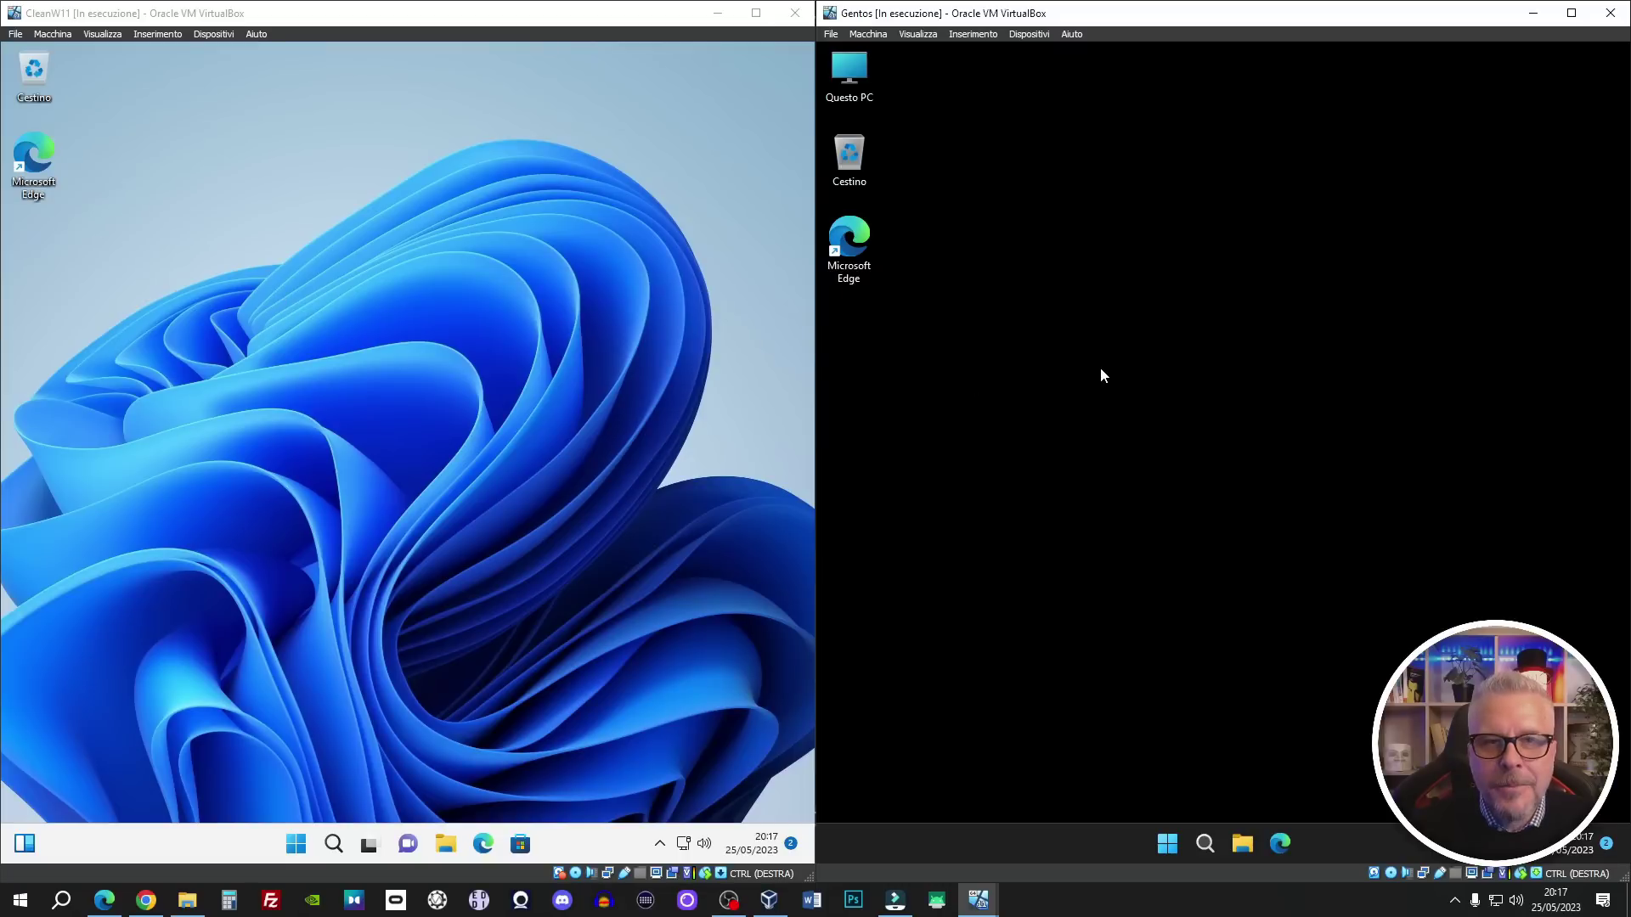
Display the CPU performance figures of Gestione attività in both the Gentos and CleanW11 virtual machines to compare them
key(ctrl+shift+Escape)
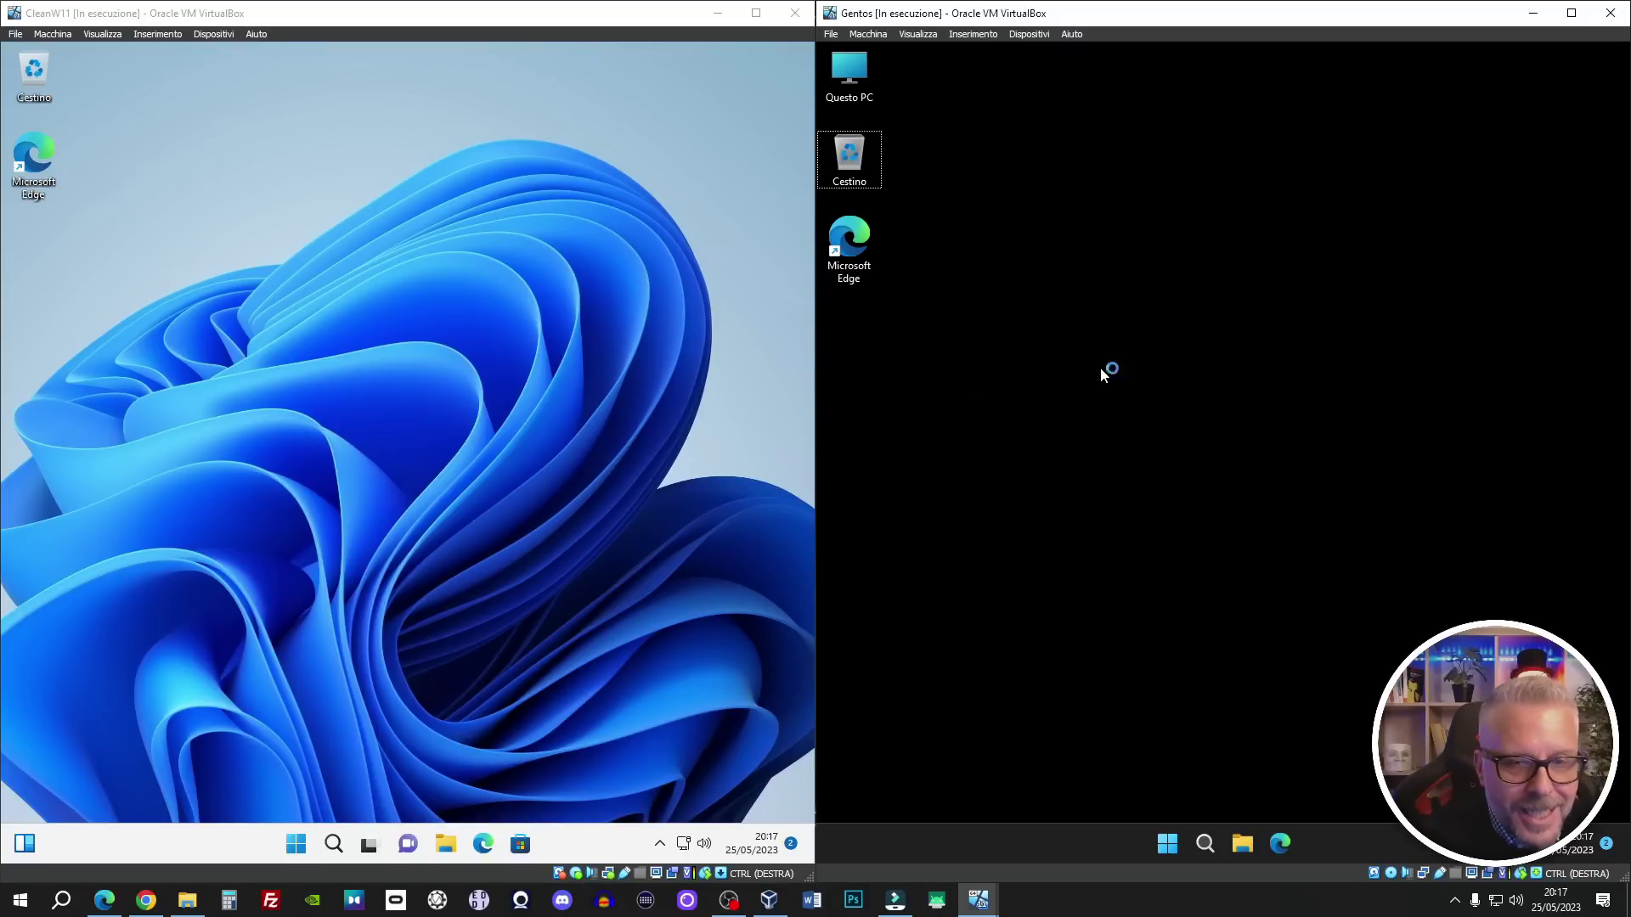
click(996, 285)
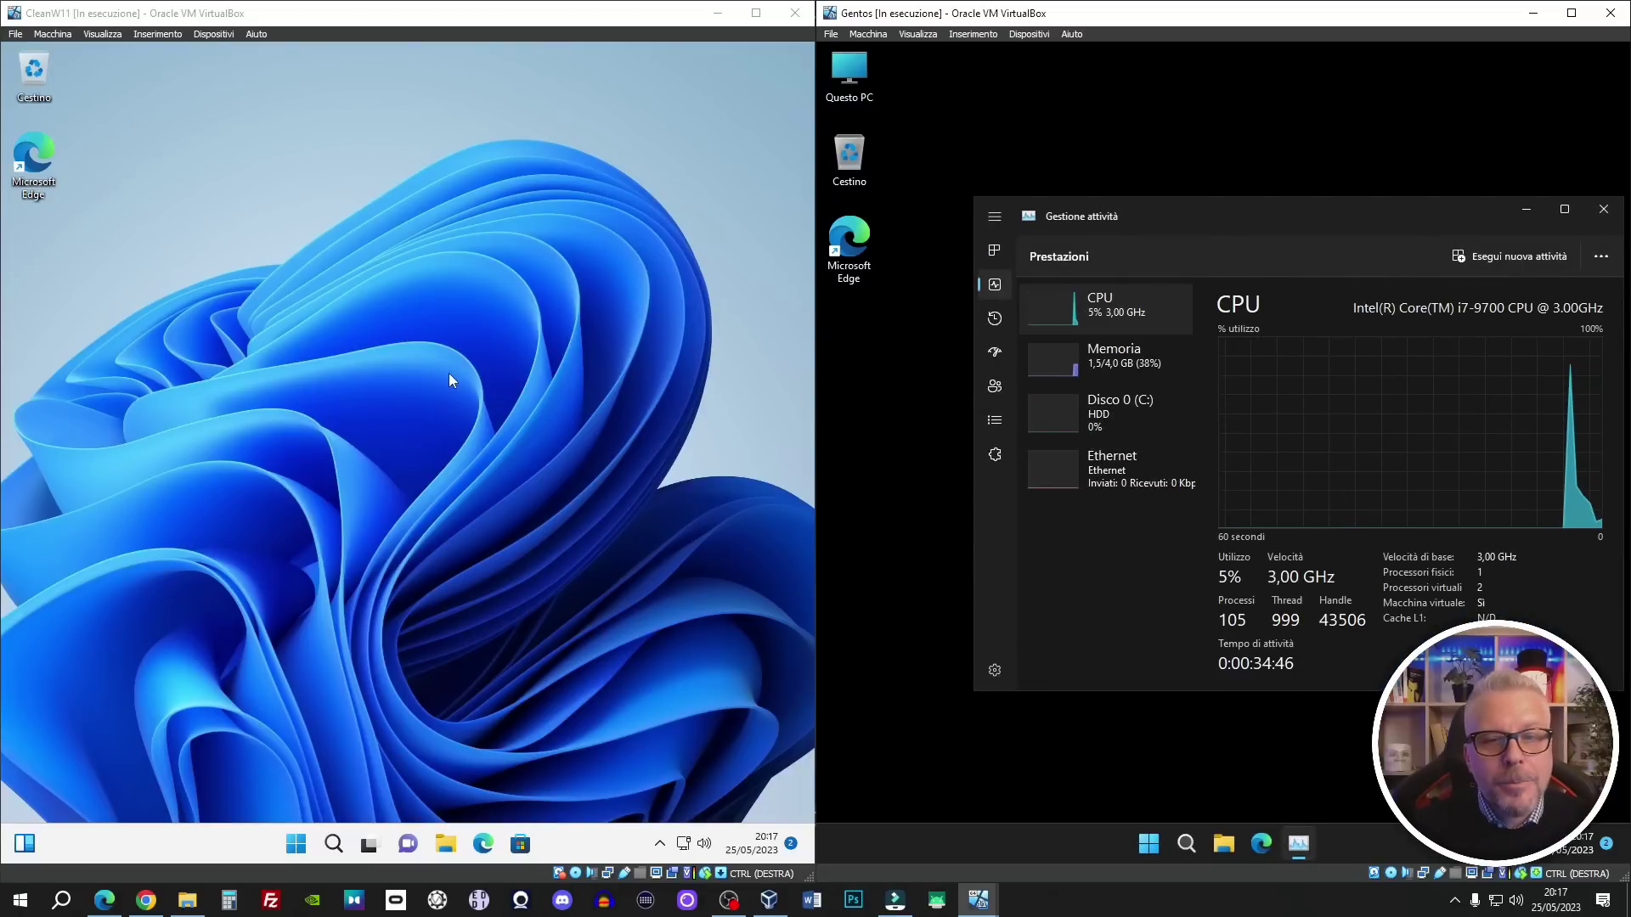
click(571, 390)
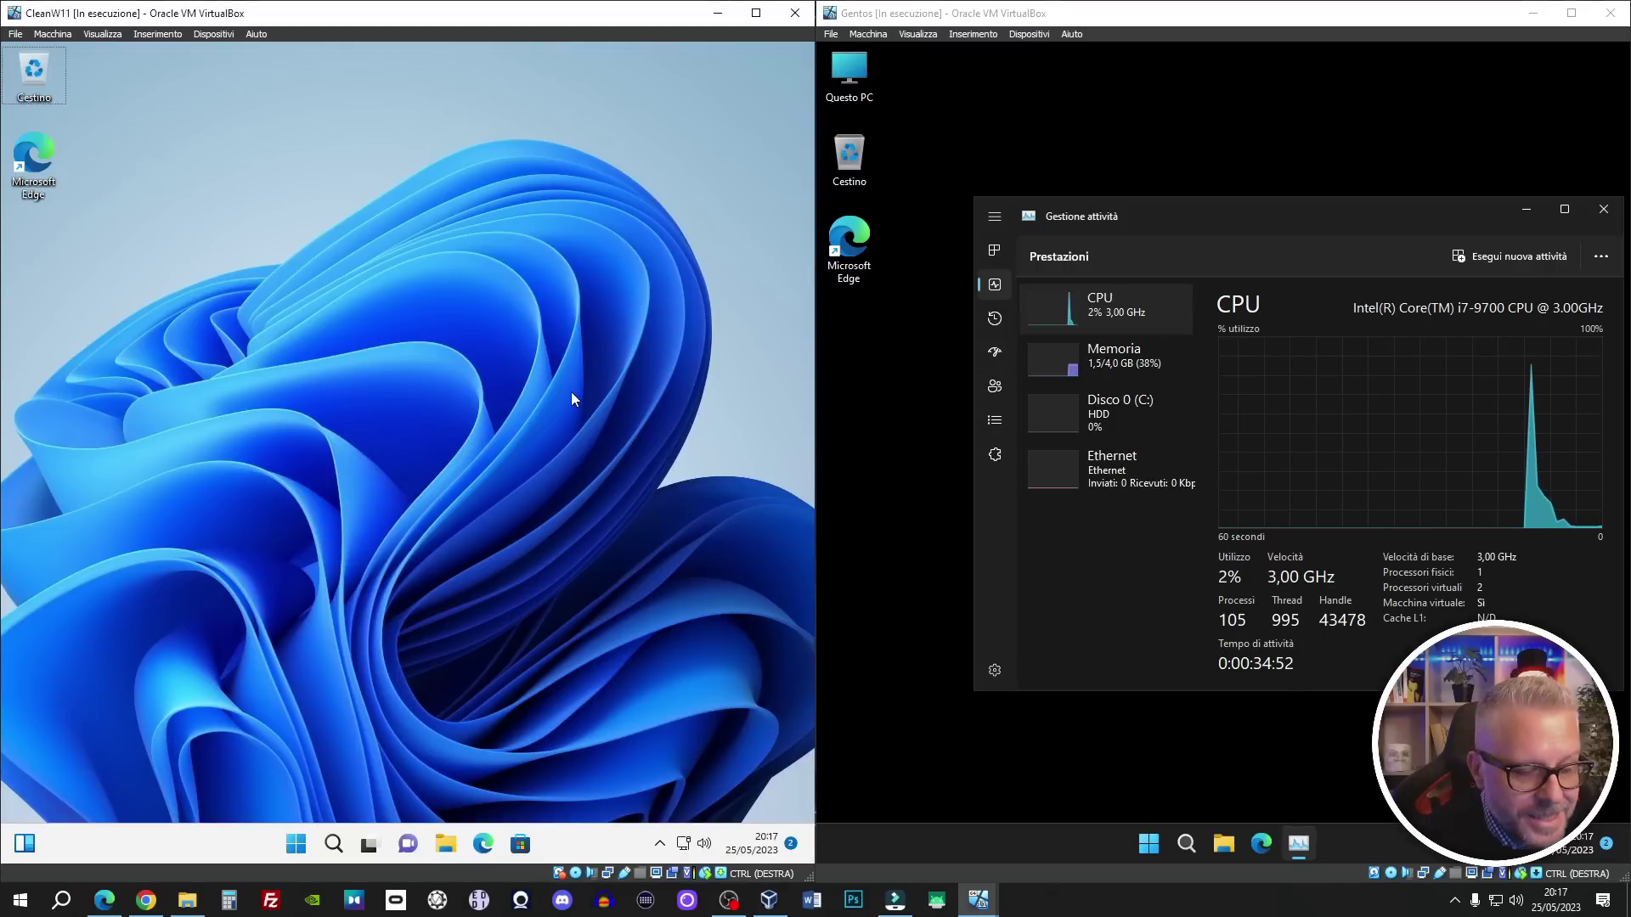
key(ctrl+shift+Escape)
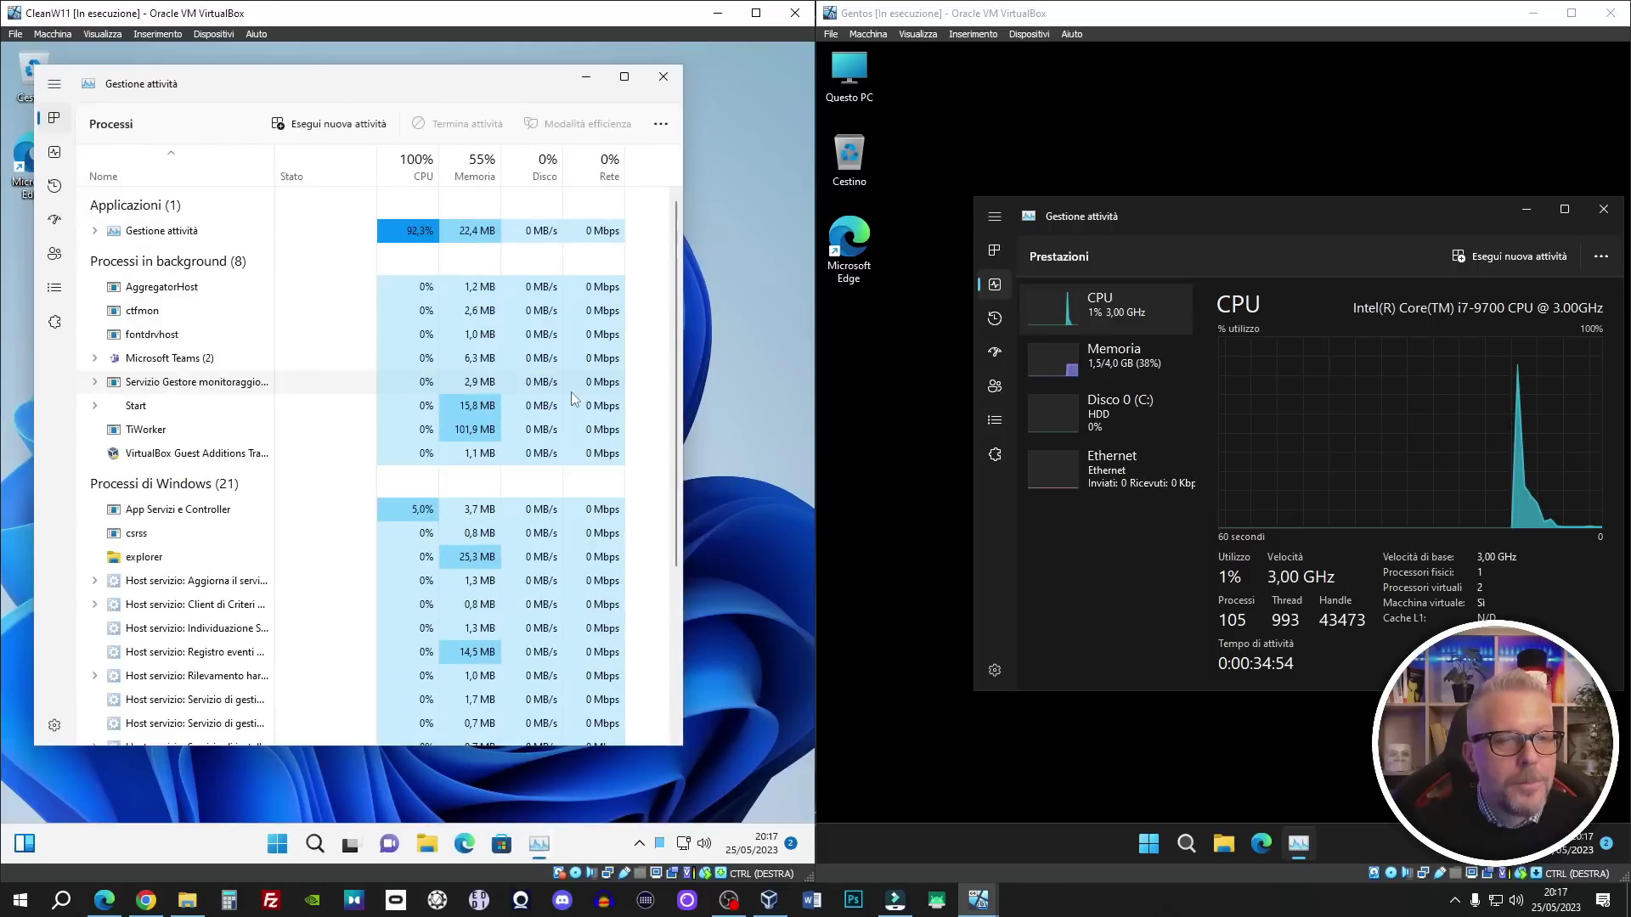
click(55, 153)
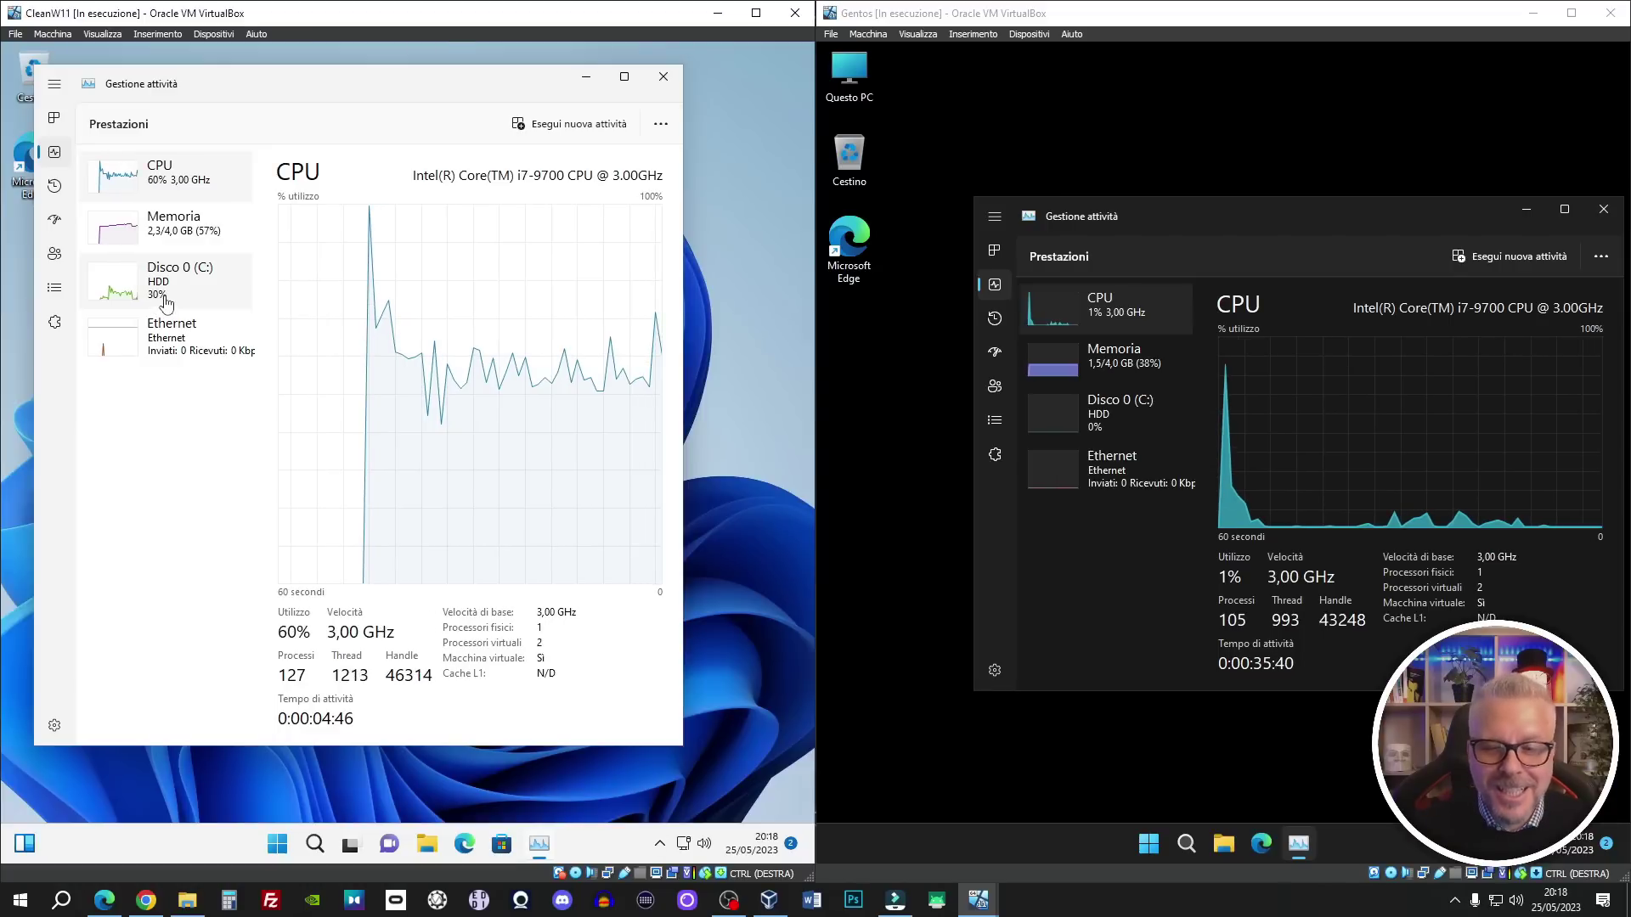
Open the Start menu in the Gentos and CleanW11 virtual machines to compare their pinned apps
click(1147, 850)
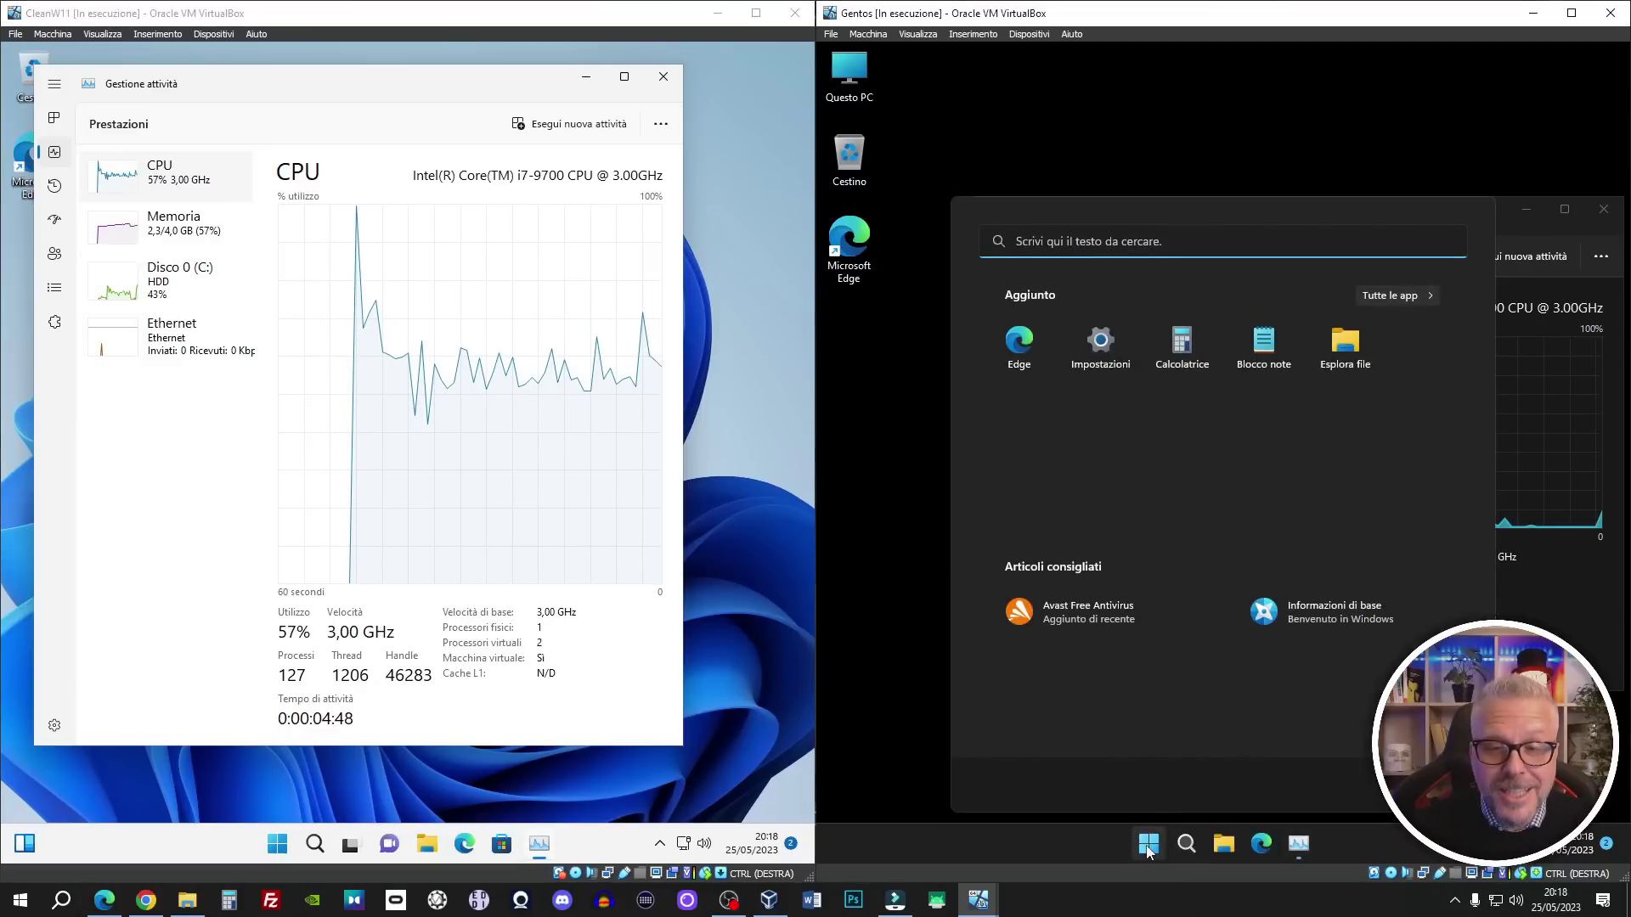
click(276, 843)
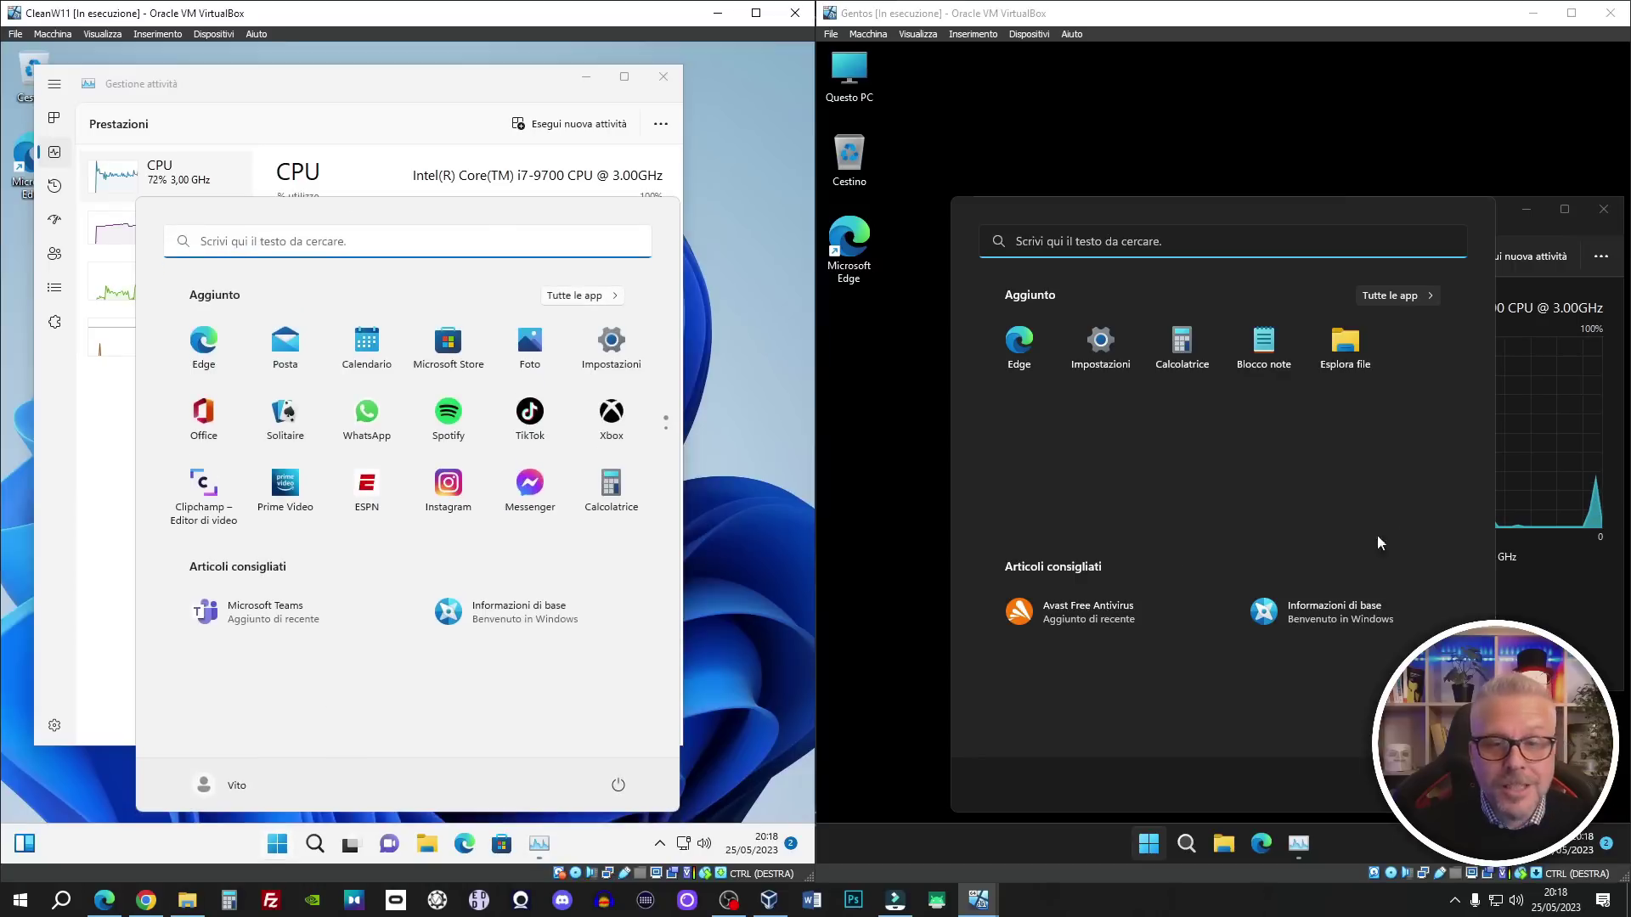